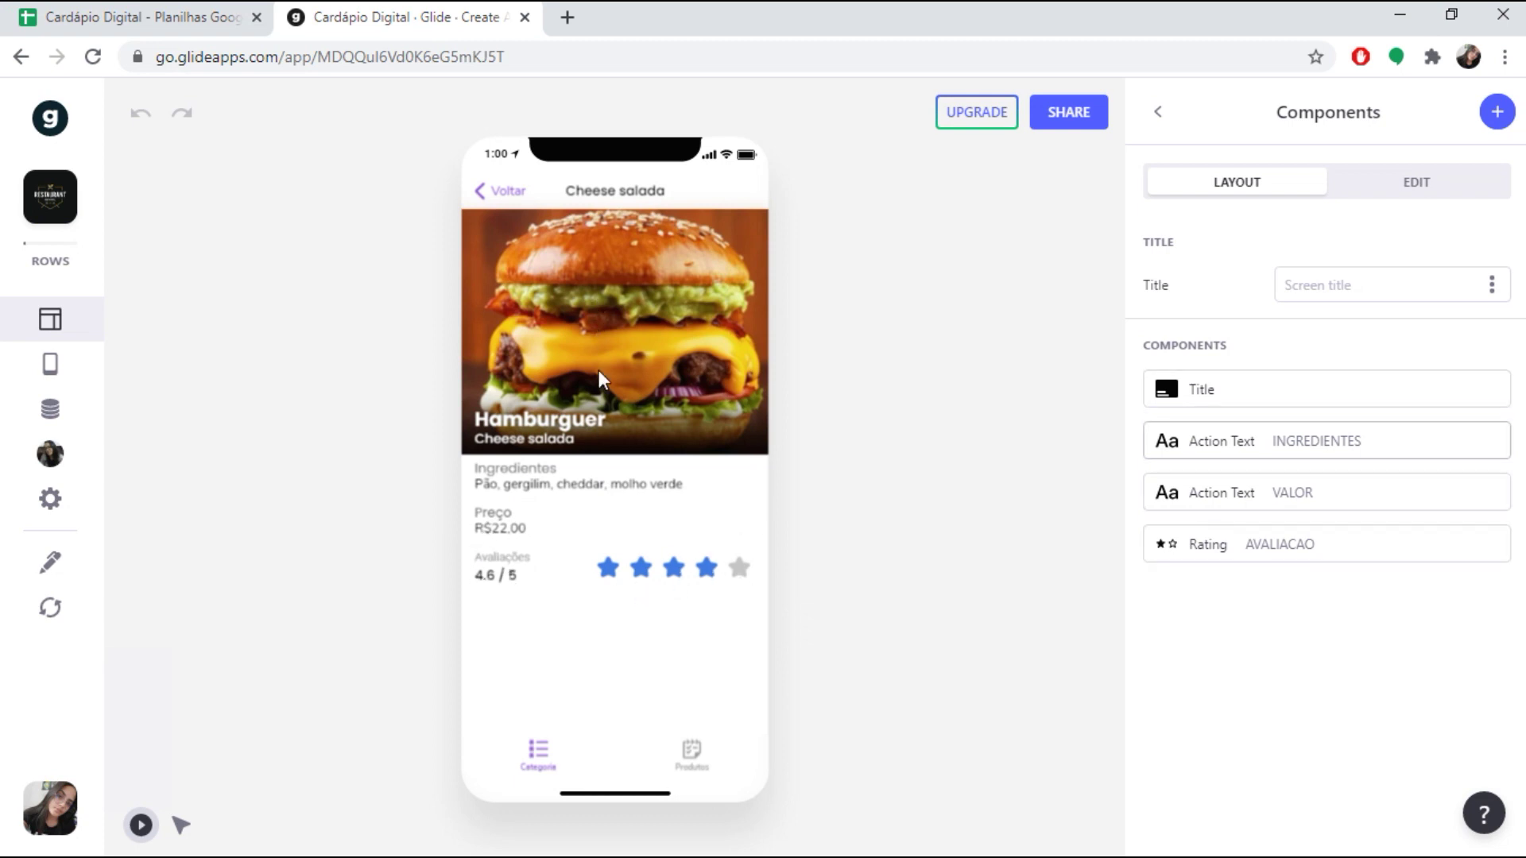
- Go back from the Cheese salada product to the Categoria screen in the app preview
{"action": "left_click", "coordinate": [494, 199]}
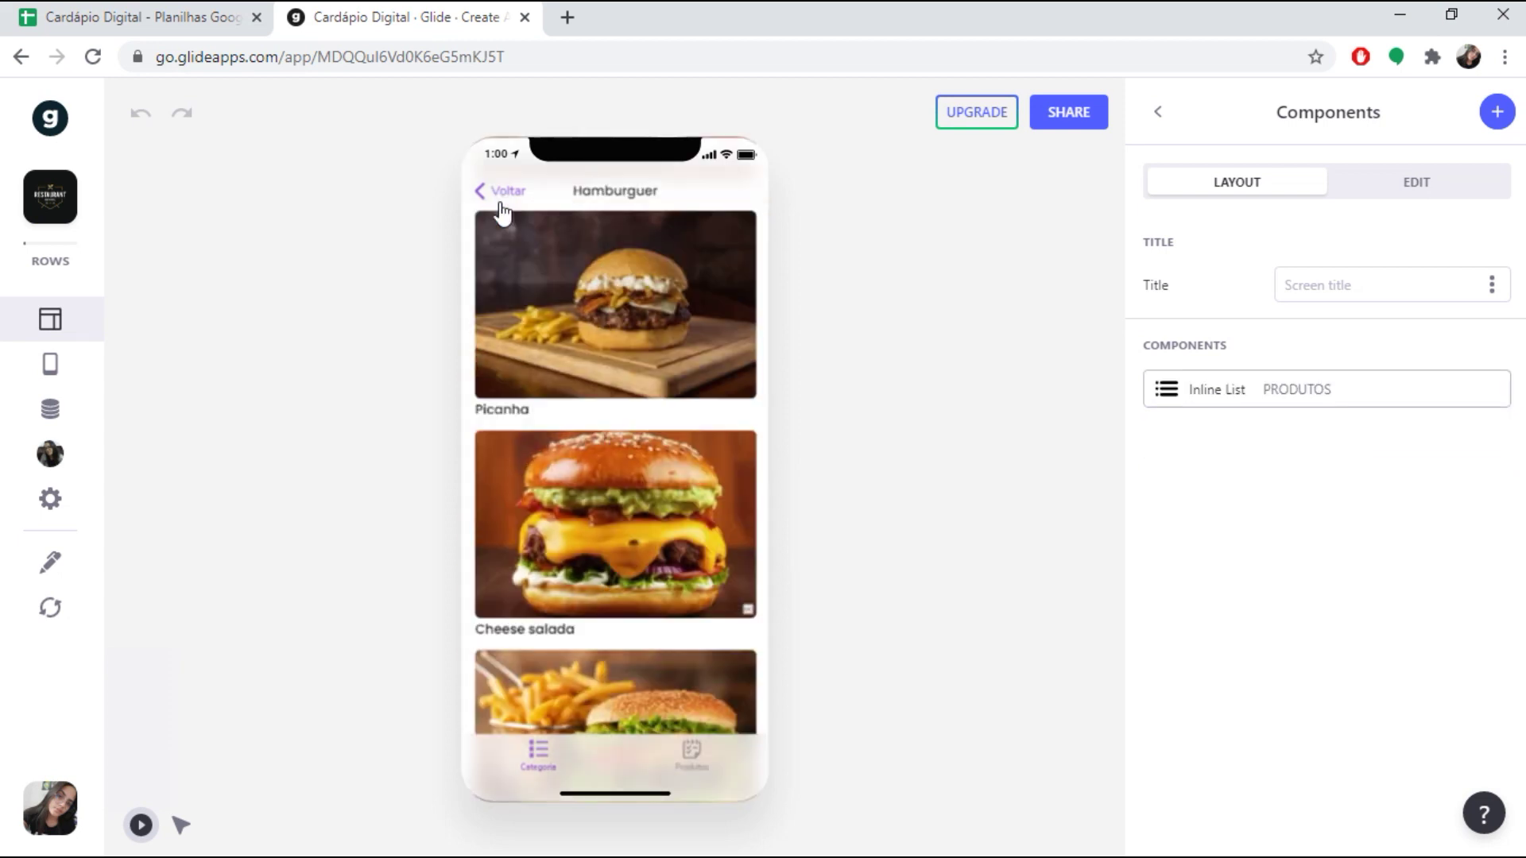
{"action": "left_click", "coordinate": [493, 193]}
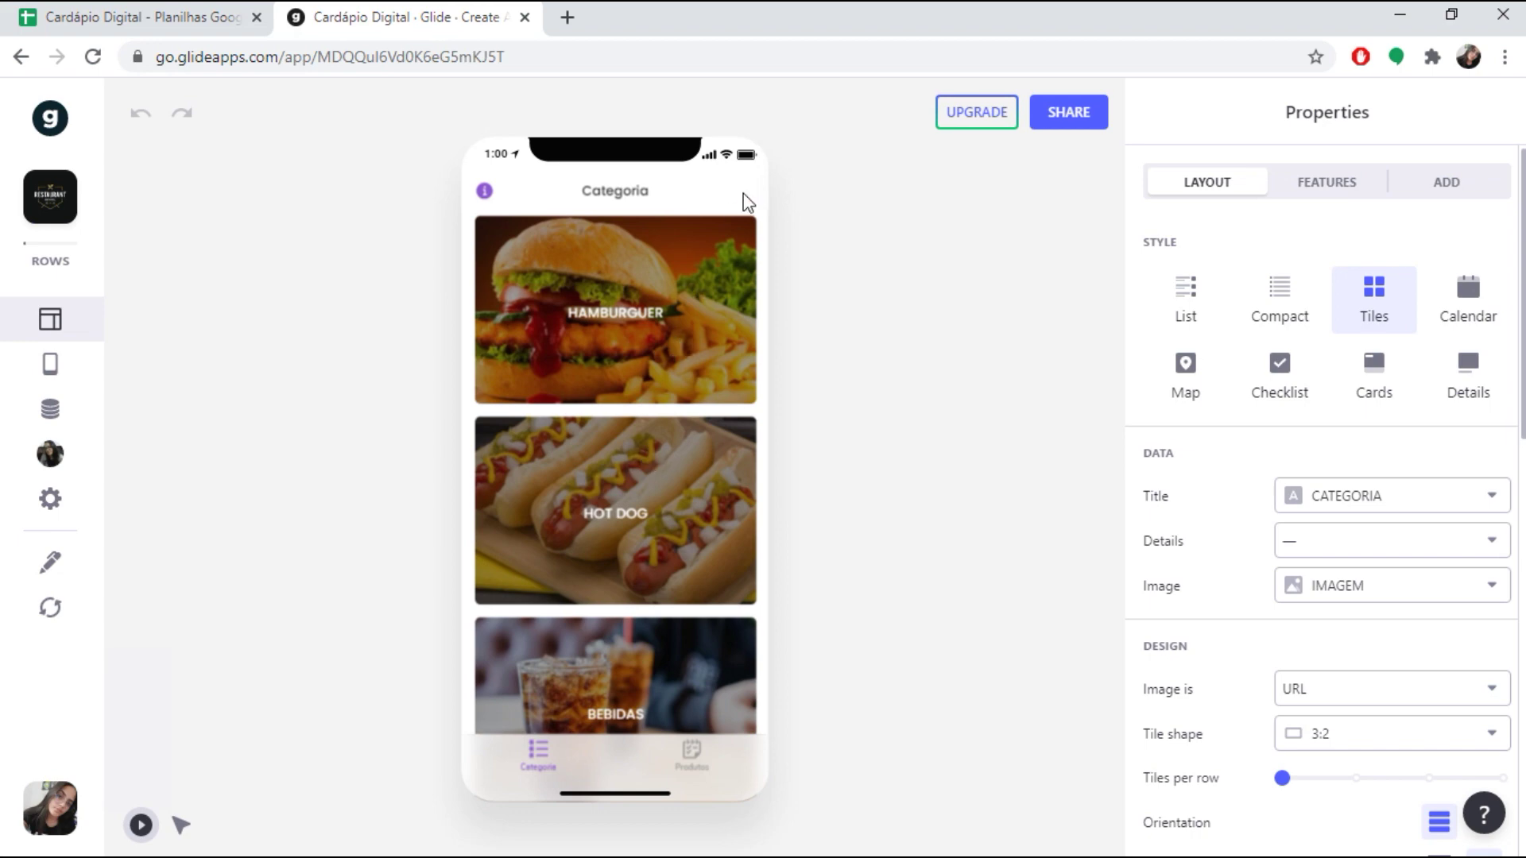
- Switch to the Glide website's home page and view its Google sign-up form, then return to the app editor
{"action": "key", "text": "alt+Tab"}
{"action": "key", "text": "alt+Tab"}
{"action": "key", "text": "alt+Tab"}
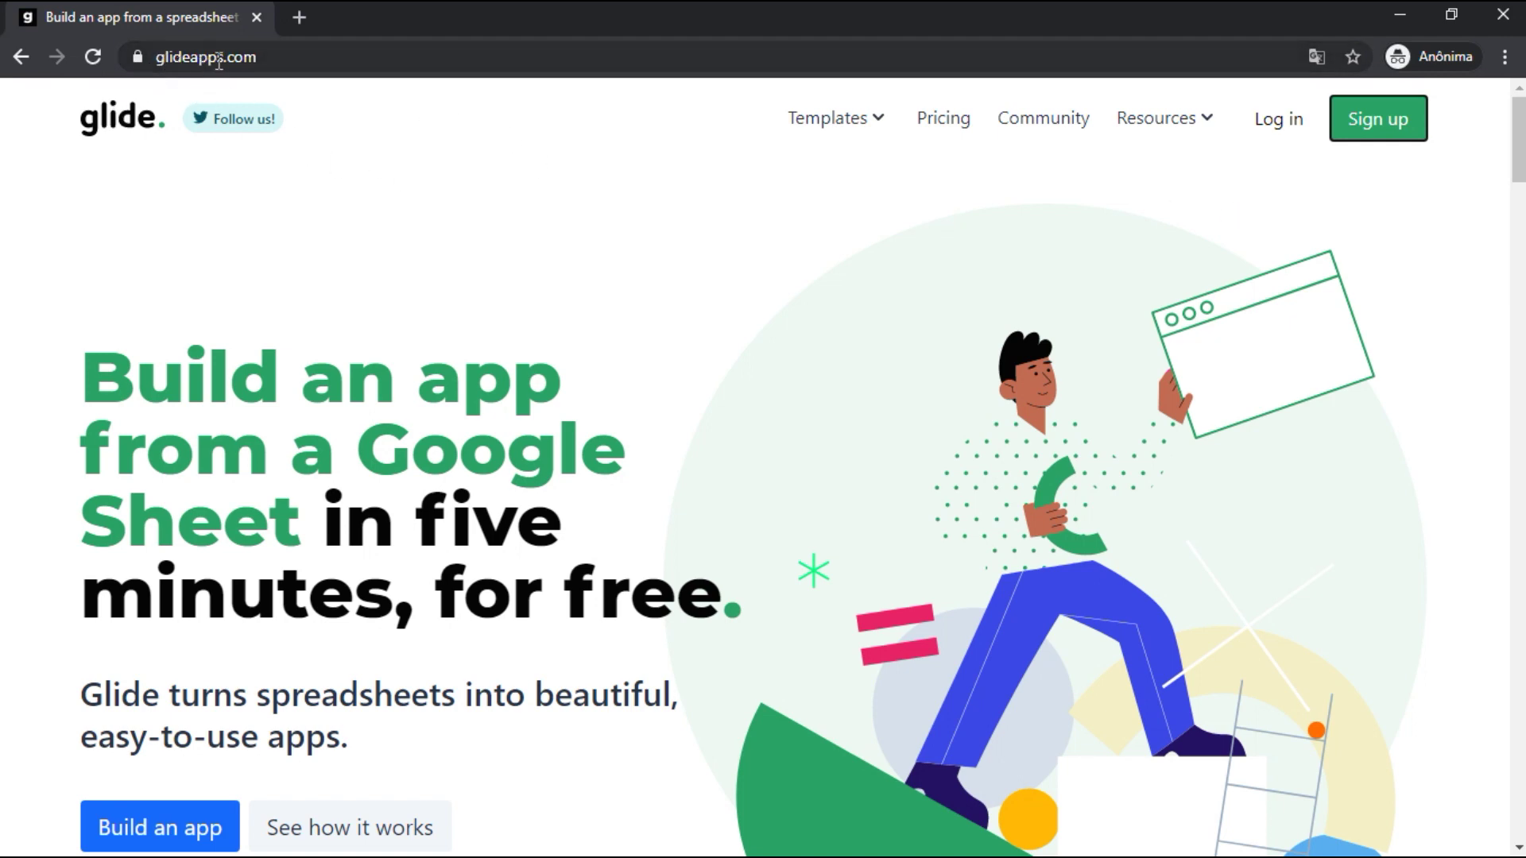
{"action": "left_click", "coordinate": [1376, 126]}
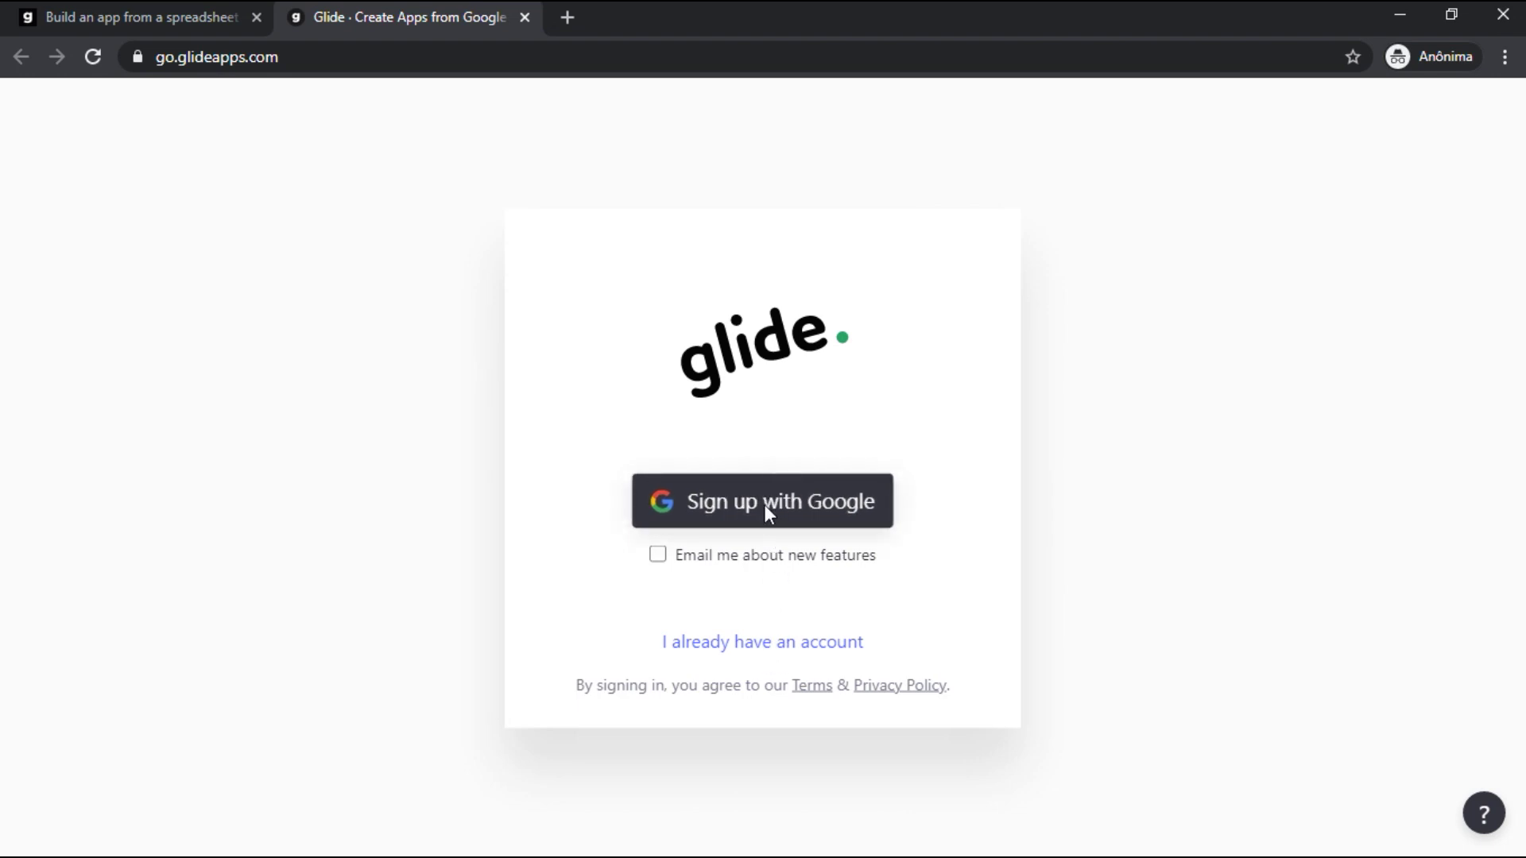
{"action": "left_click", "coordinate": [766, 506]}
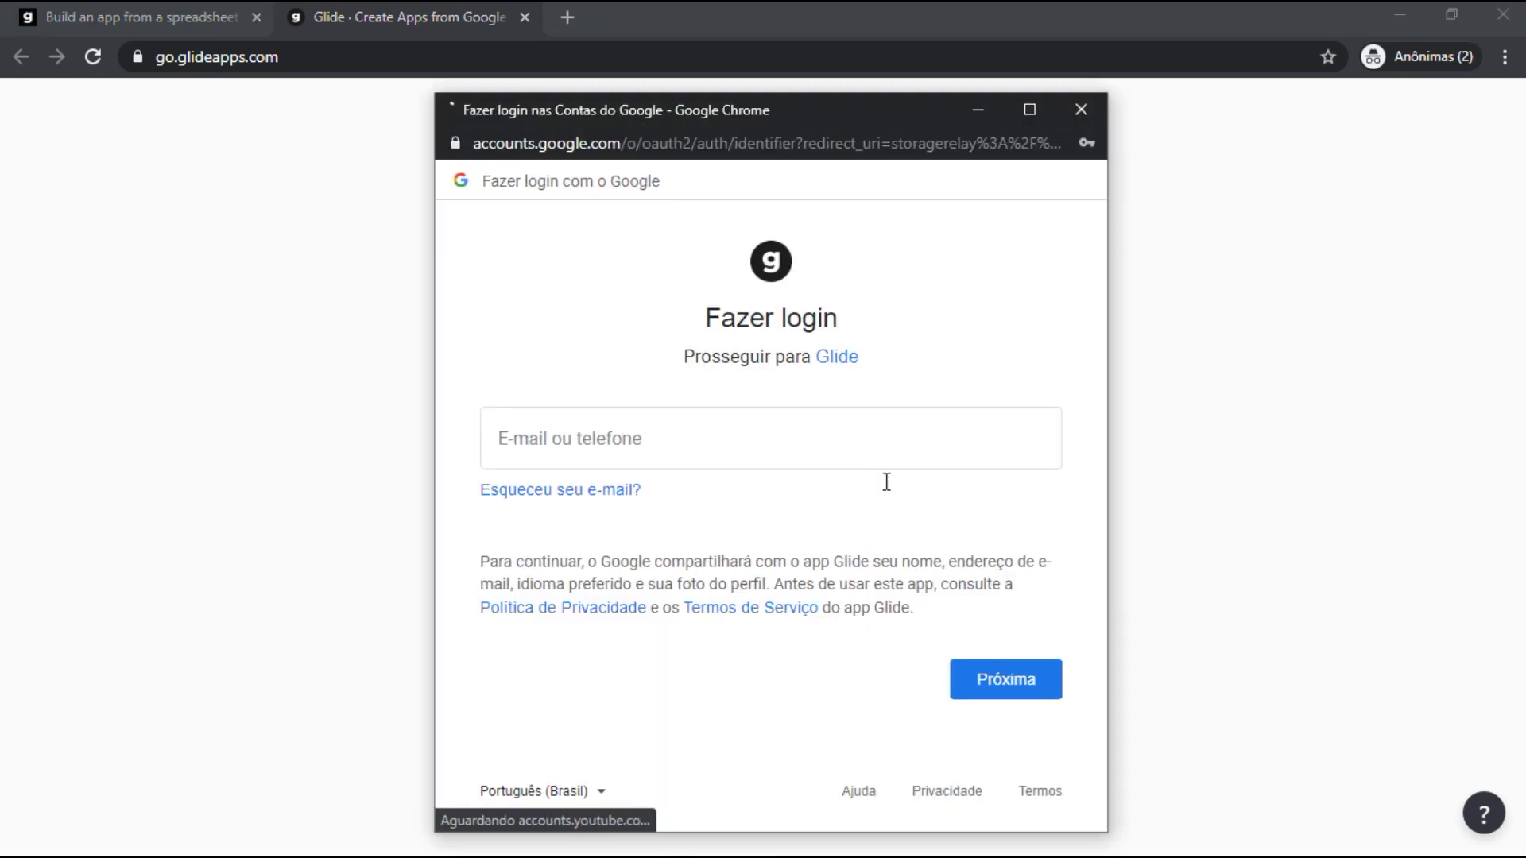
{"action": "left_click", "coordinate": [1080, 111]}
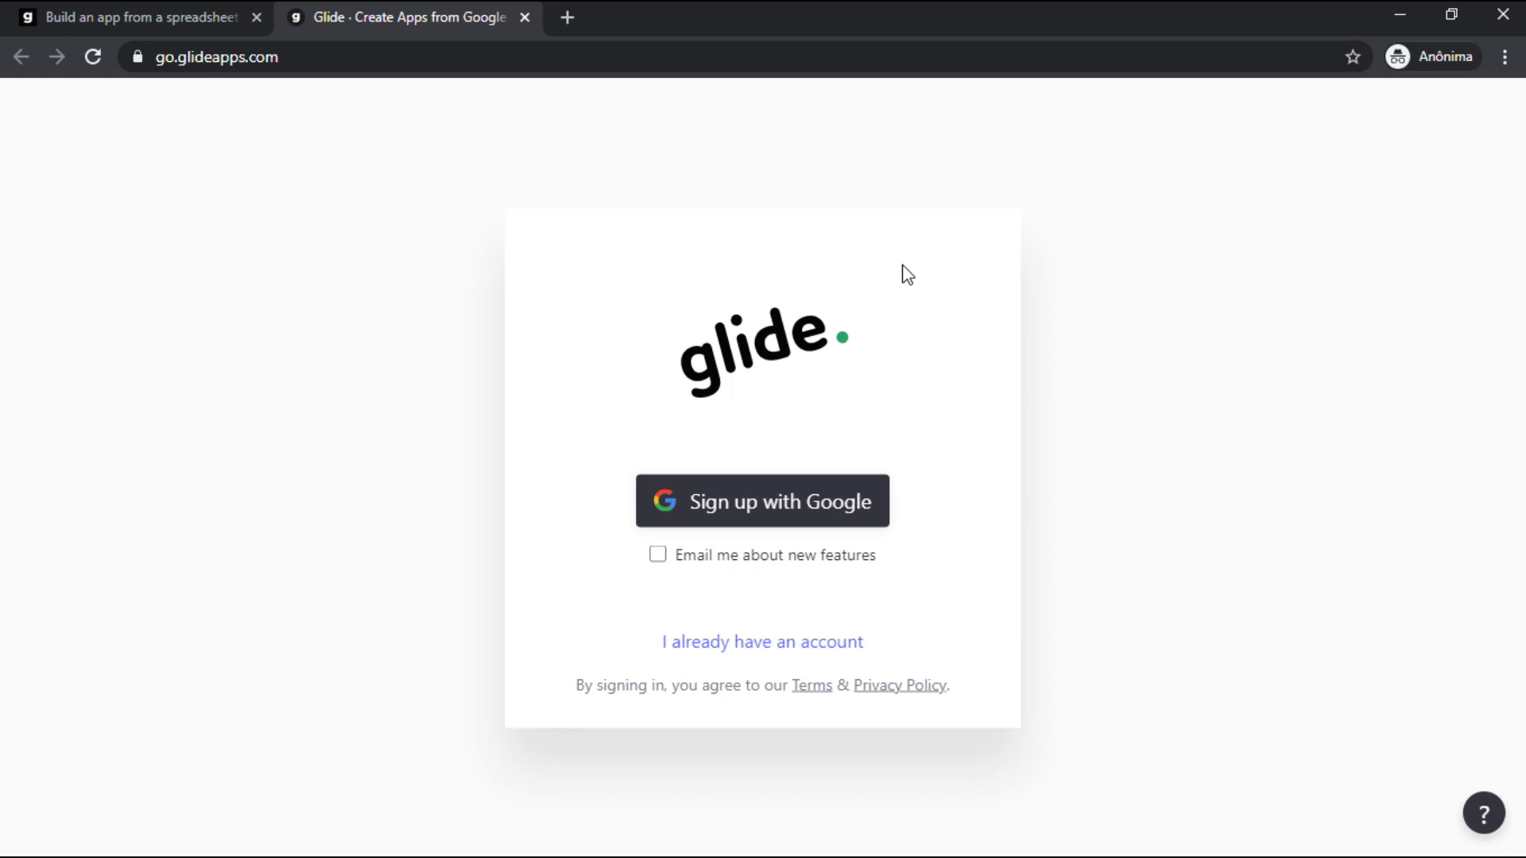
{"action": "key", "text": "alt+Tab"}
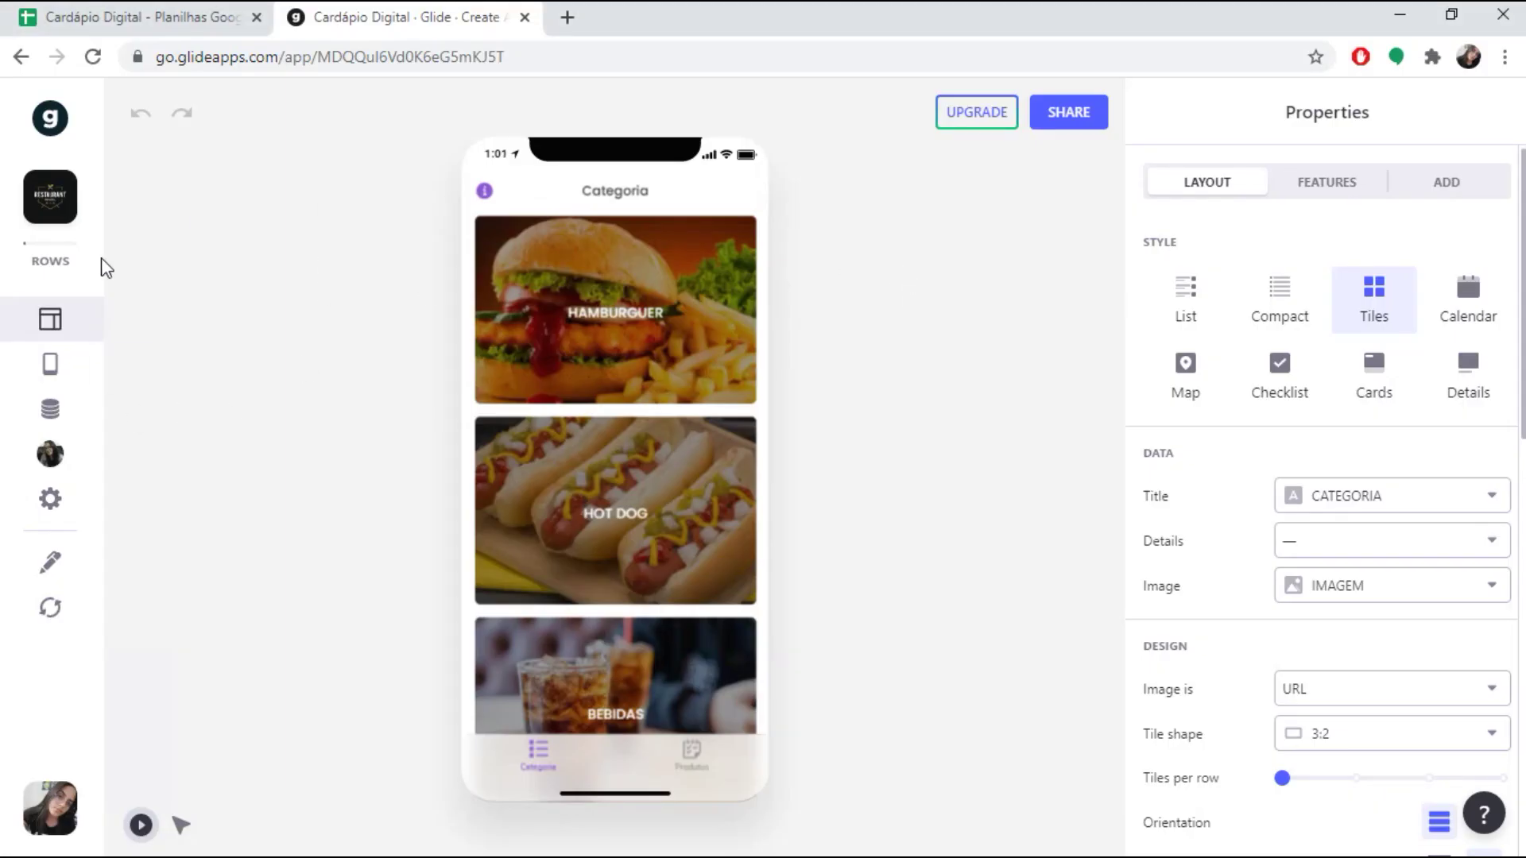
- Go to the overview of all Glide apps and close the Cardápio Digital spreadsheet
{"action": "left_click", "coordinate": [50, 118]}
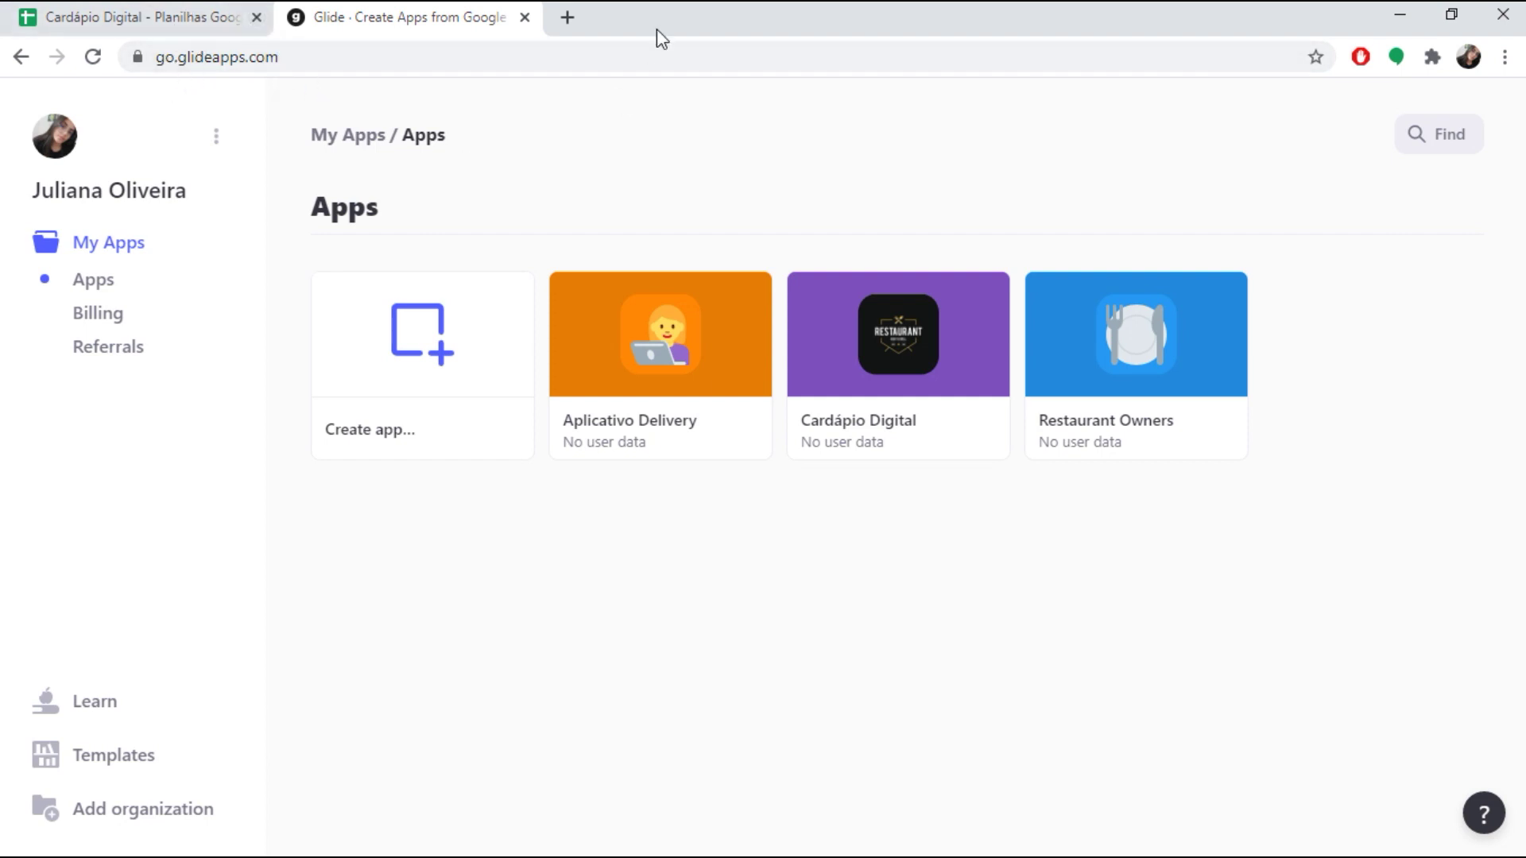
{"action": "left_click", "coordinate": [256, 17]}
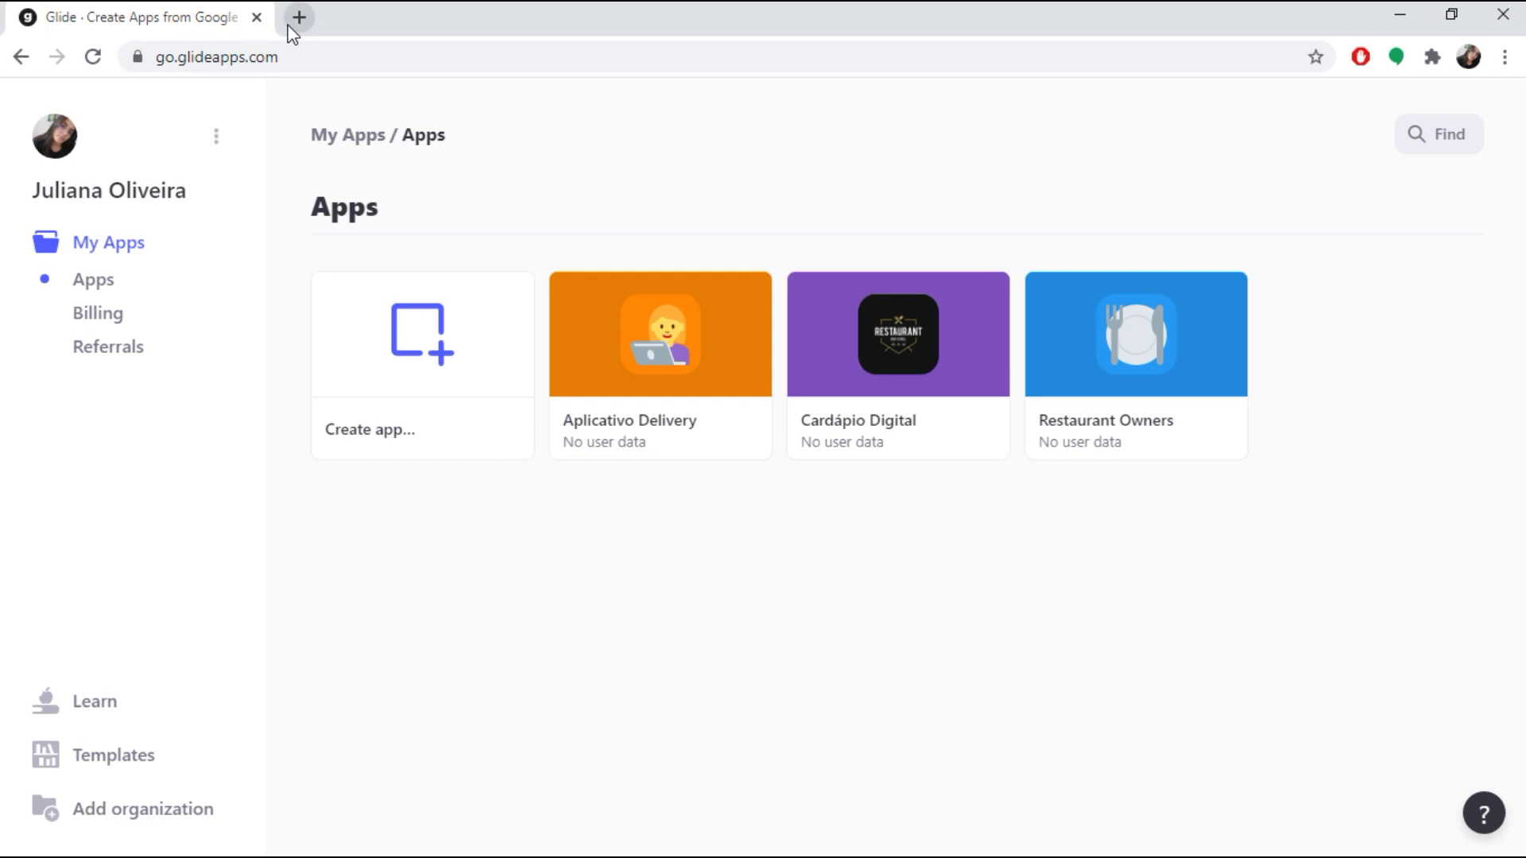
- Switch to Google Sheets in a new browser tab and create a blank spreadsheet
{"action": "left_click", "coordinate": [296, 17]}
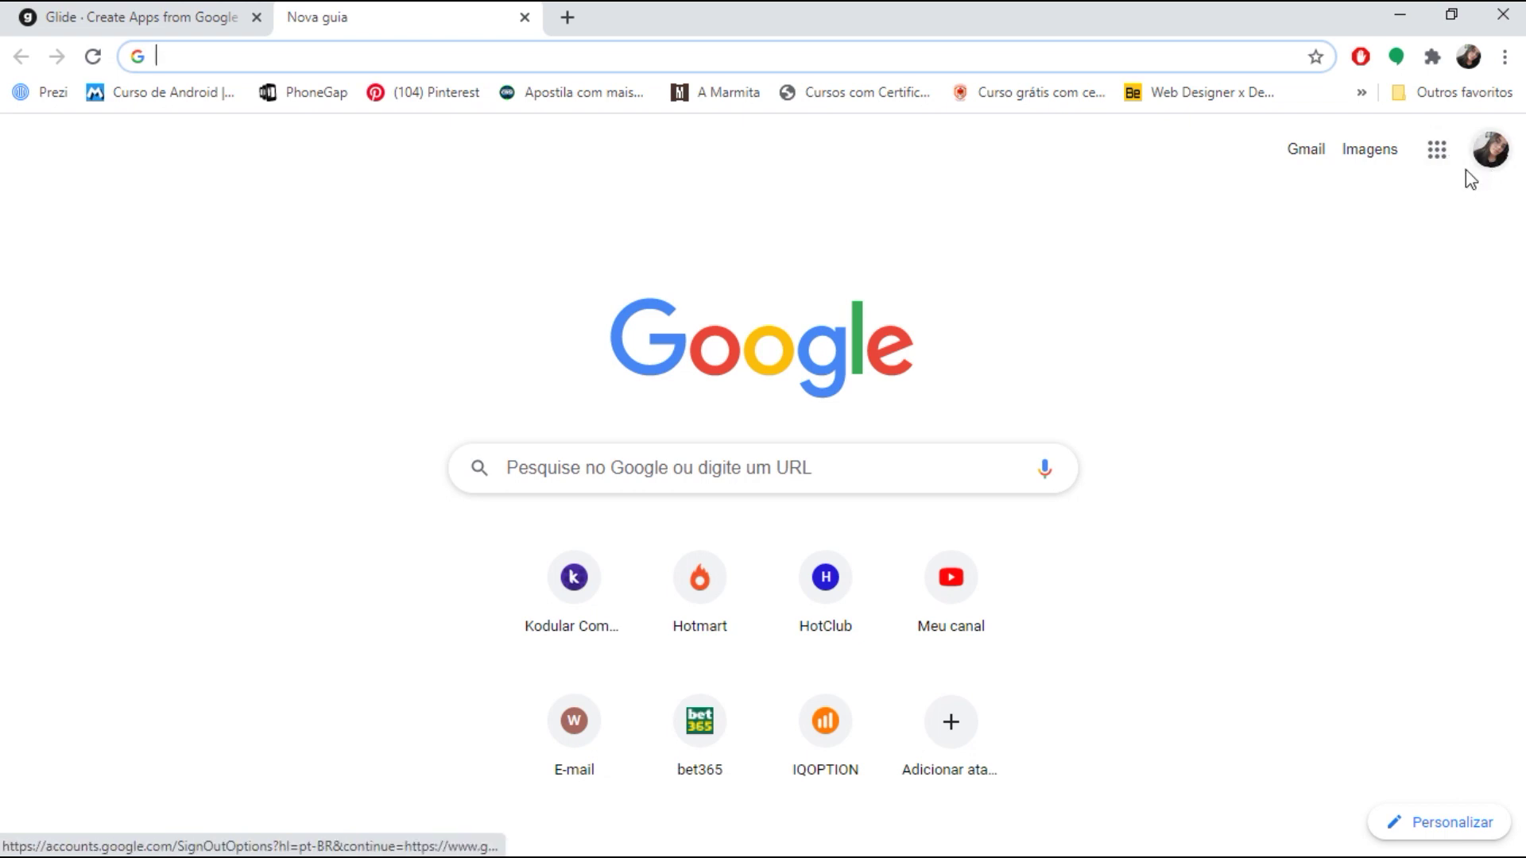
{"action": "left_click", "coordinate": [1383, 317]}
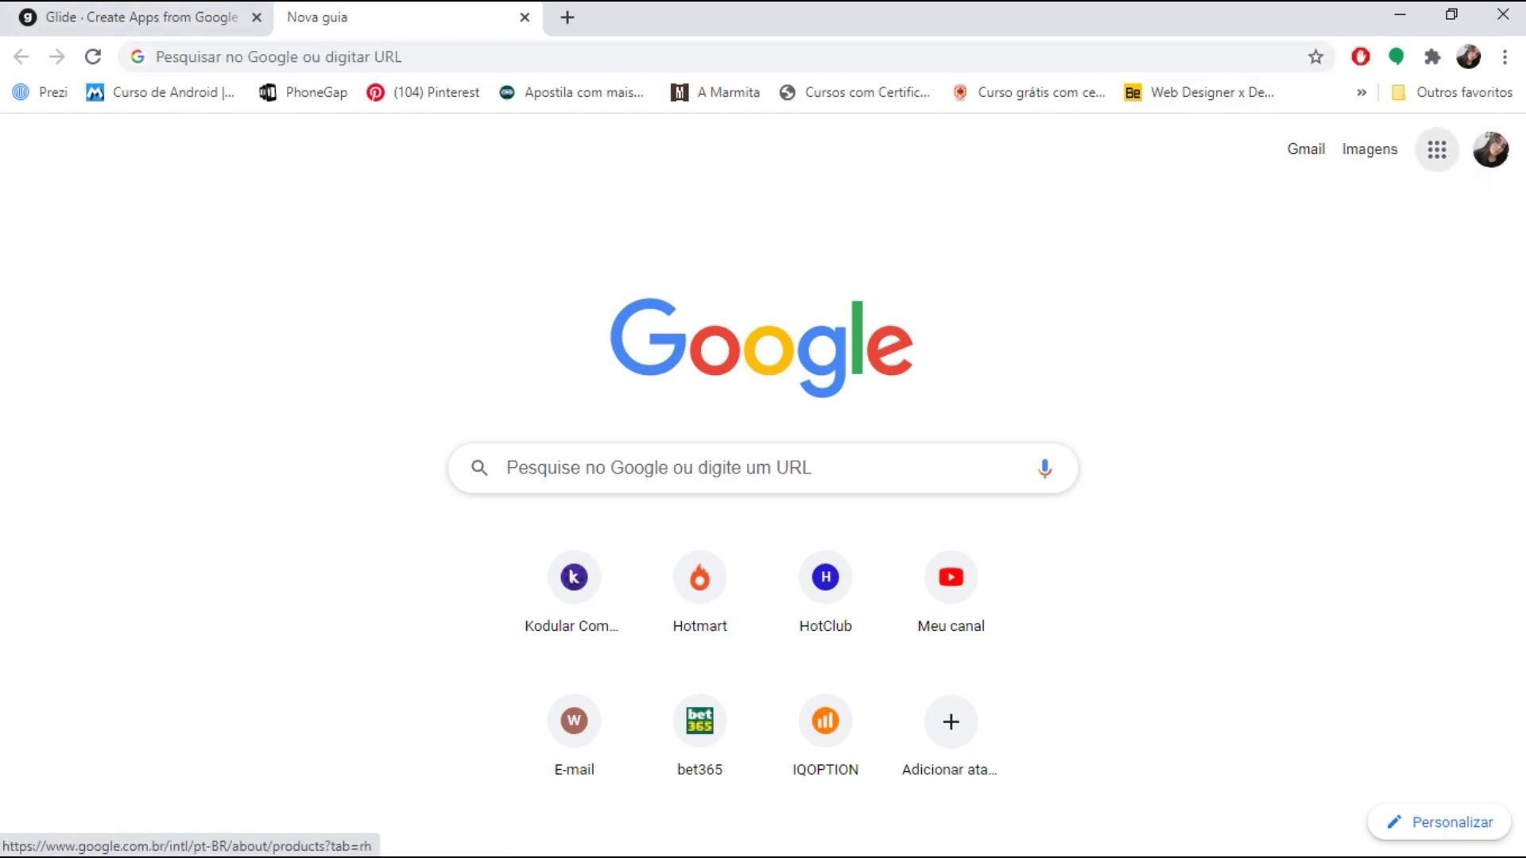
{"action": "left_click", "coordinate": [1435, 151]}
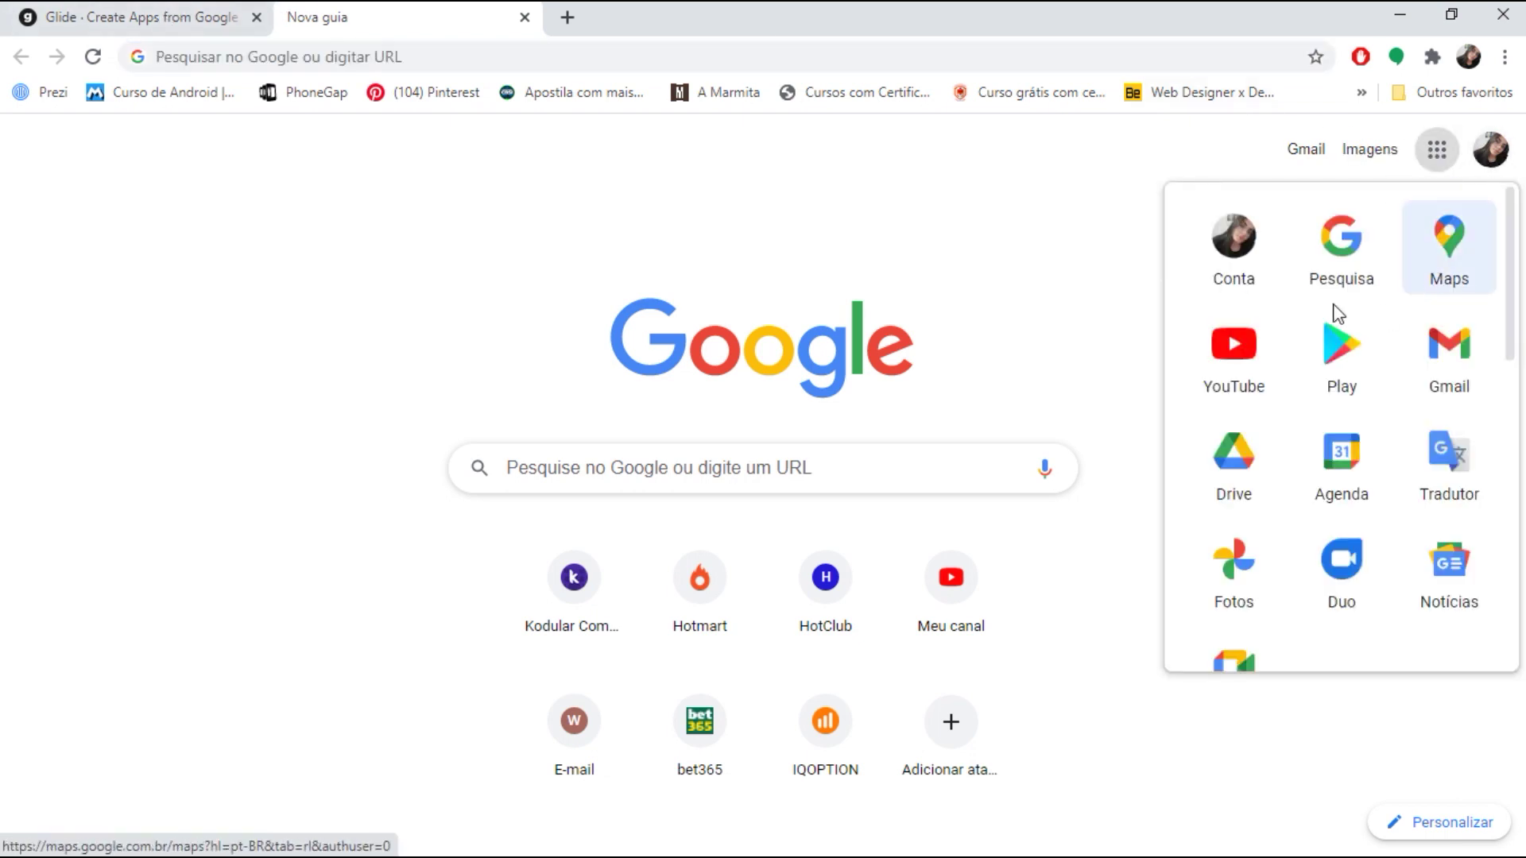
{"action": "scroll", "coordinate": [1280, 333], "scroll_direction": "down", "scroll_amount": 5}
{"action": "scroll", "coordinate": [1343, 413], "scroll_direction": "down", "scroll_amount": 4}
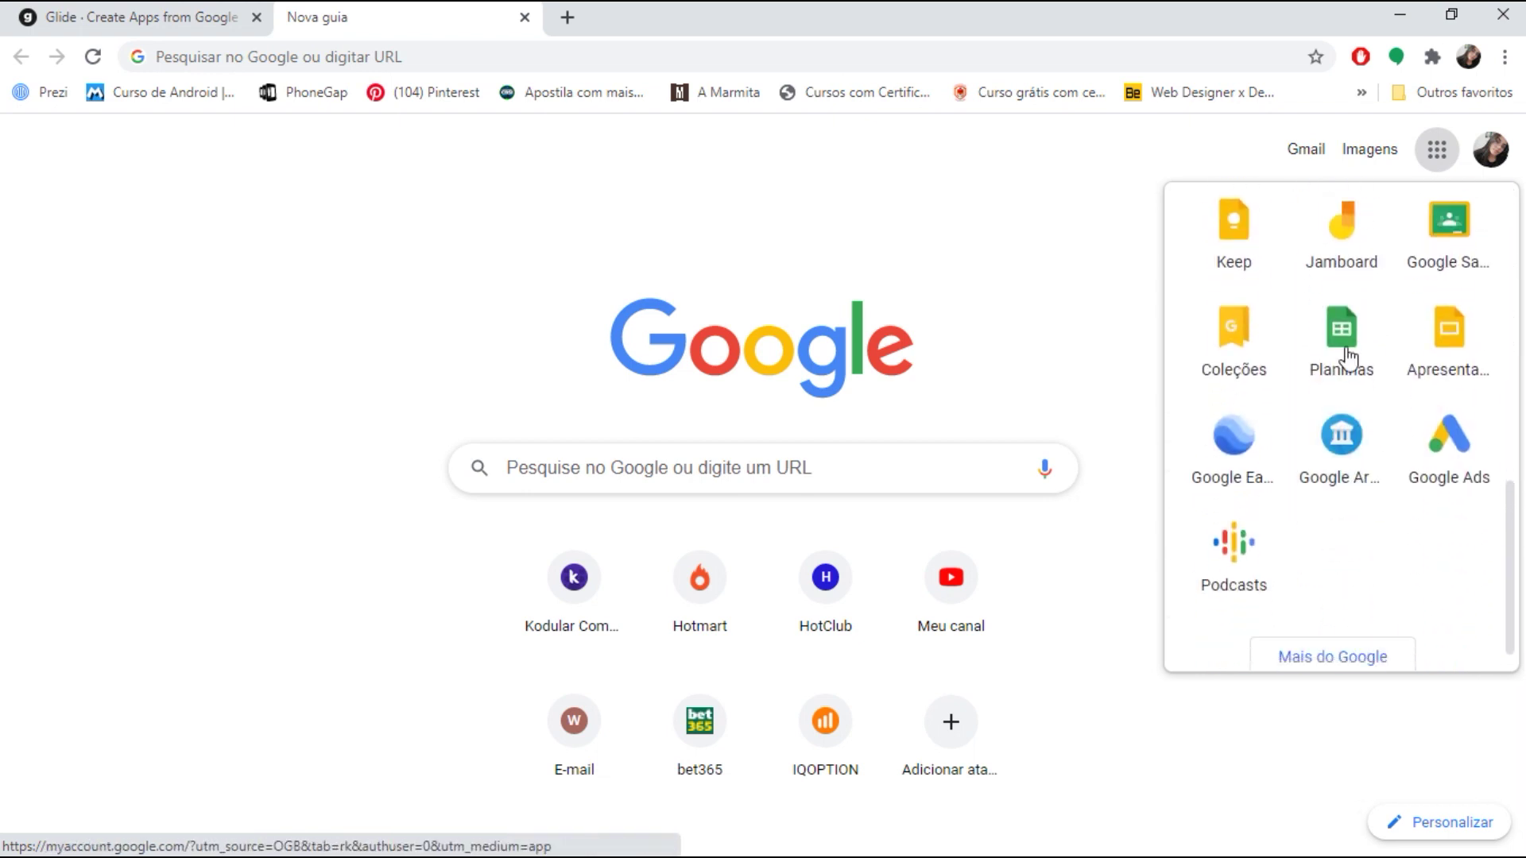
{"action": "left_click", "coordinate": [1343, 363]}
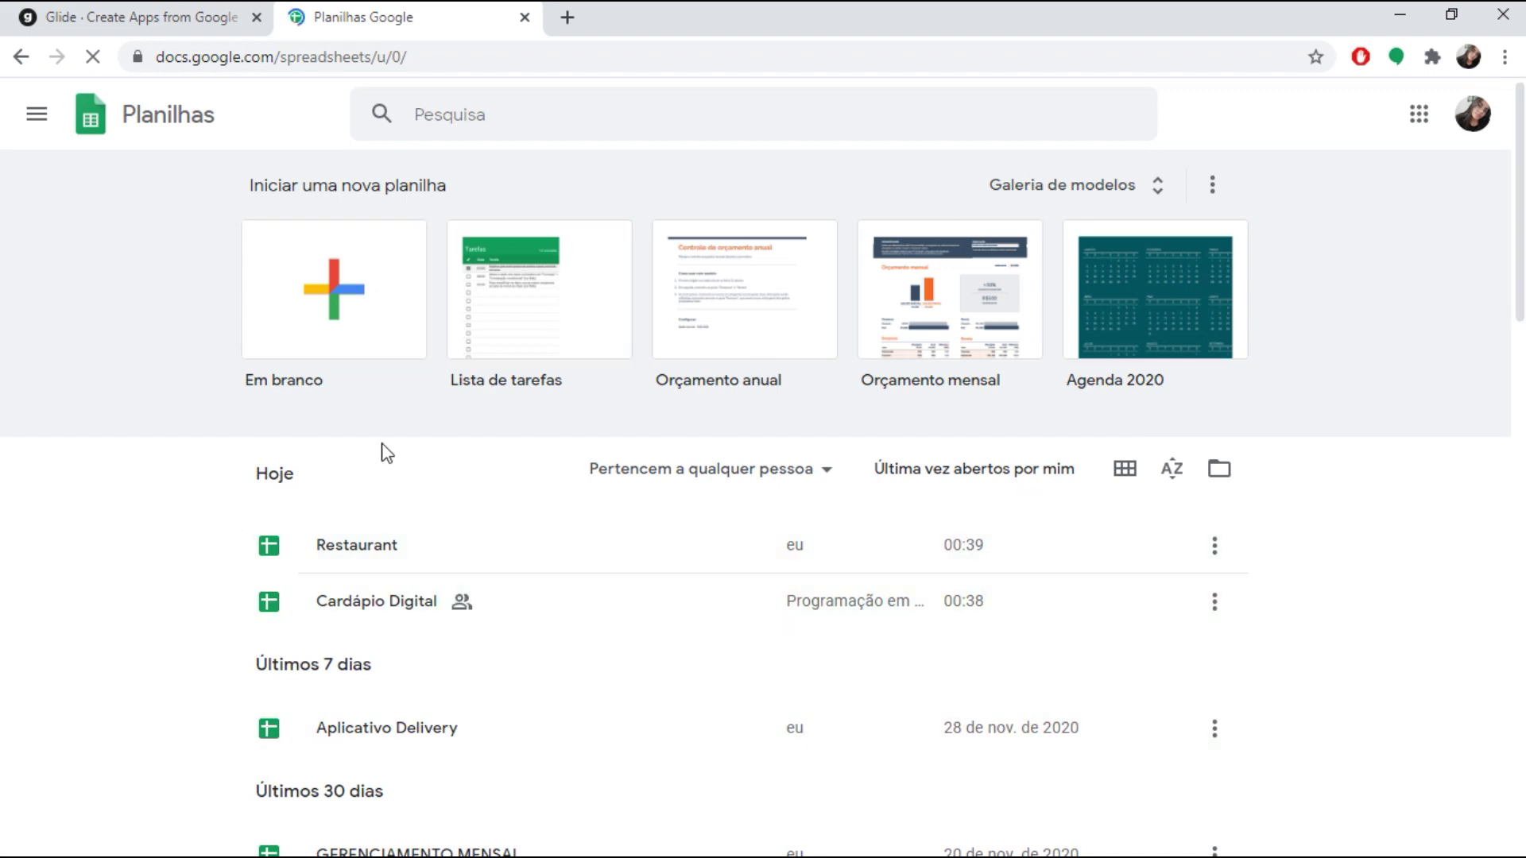
{"action": "left_click", "coordinate": [324, 286]}
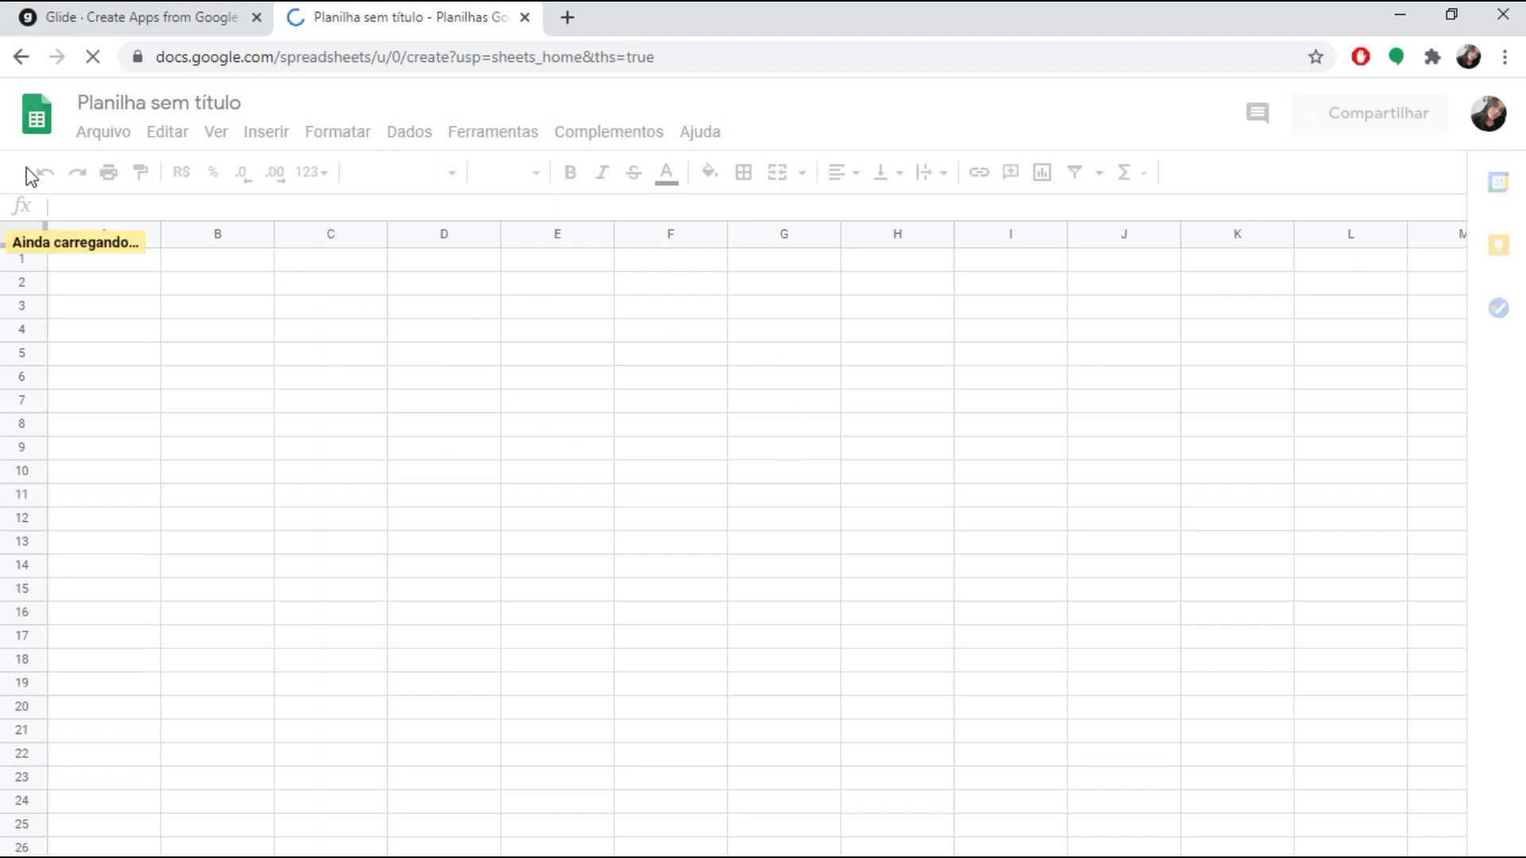
- Name the new spreadsheet Cardápio Aula
{"action": "left_click", "coordinate": [182, 104]}
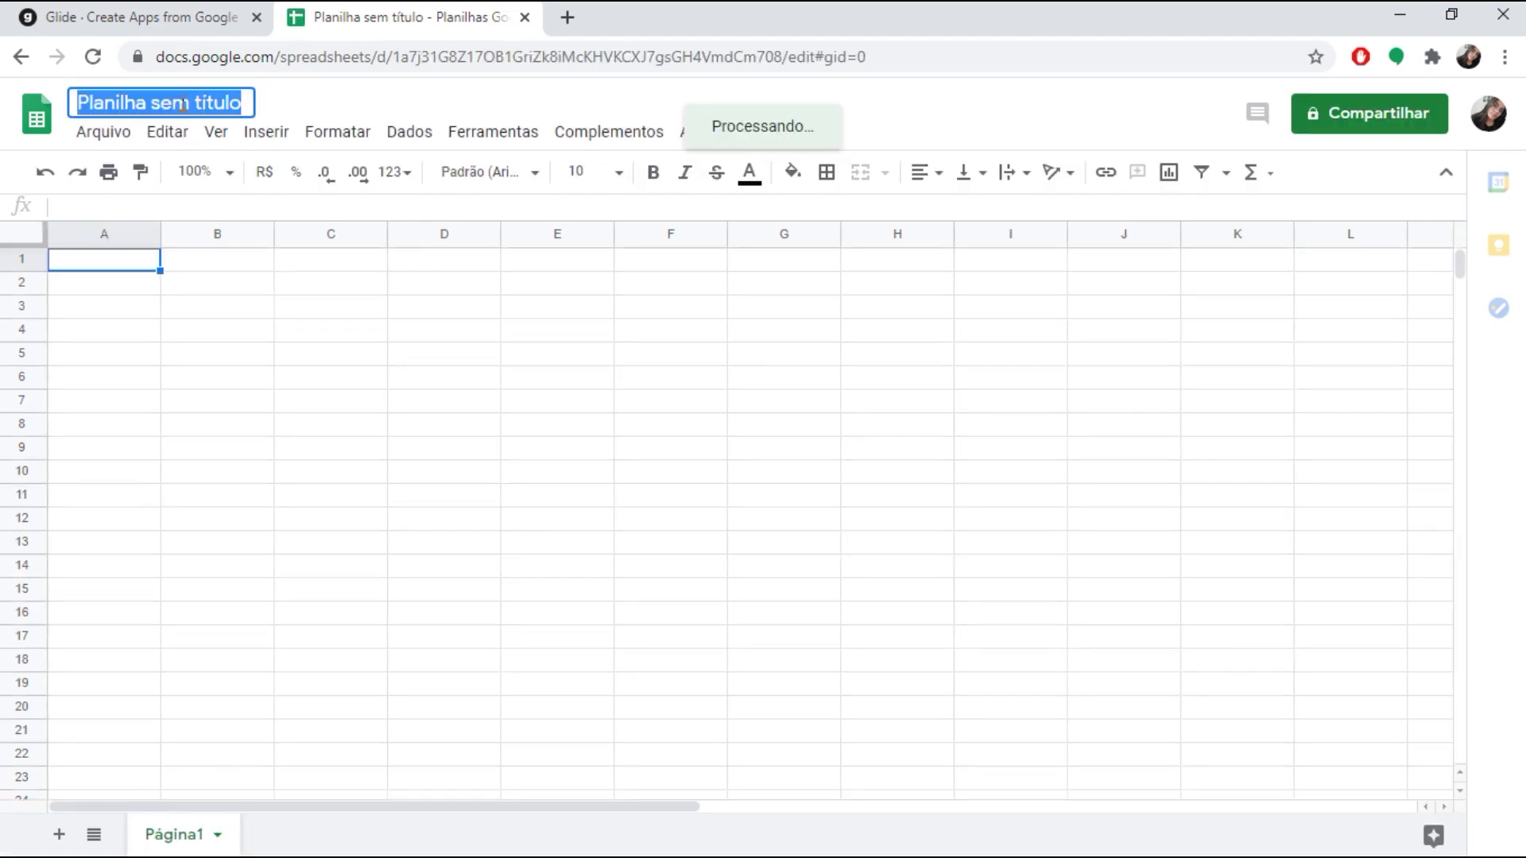
{"action": "type", "text": "Card"}
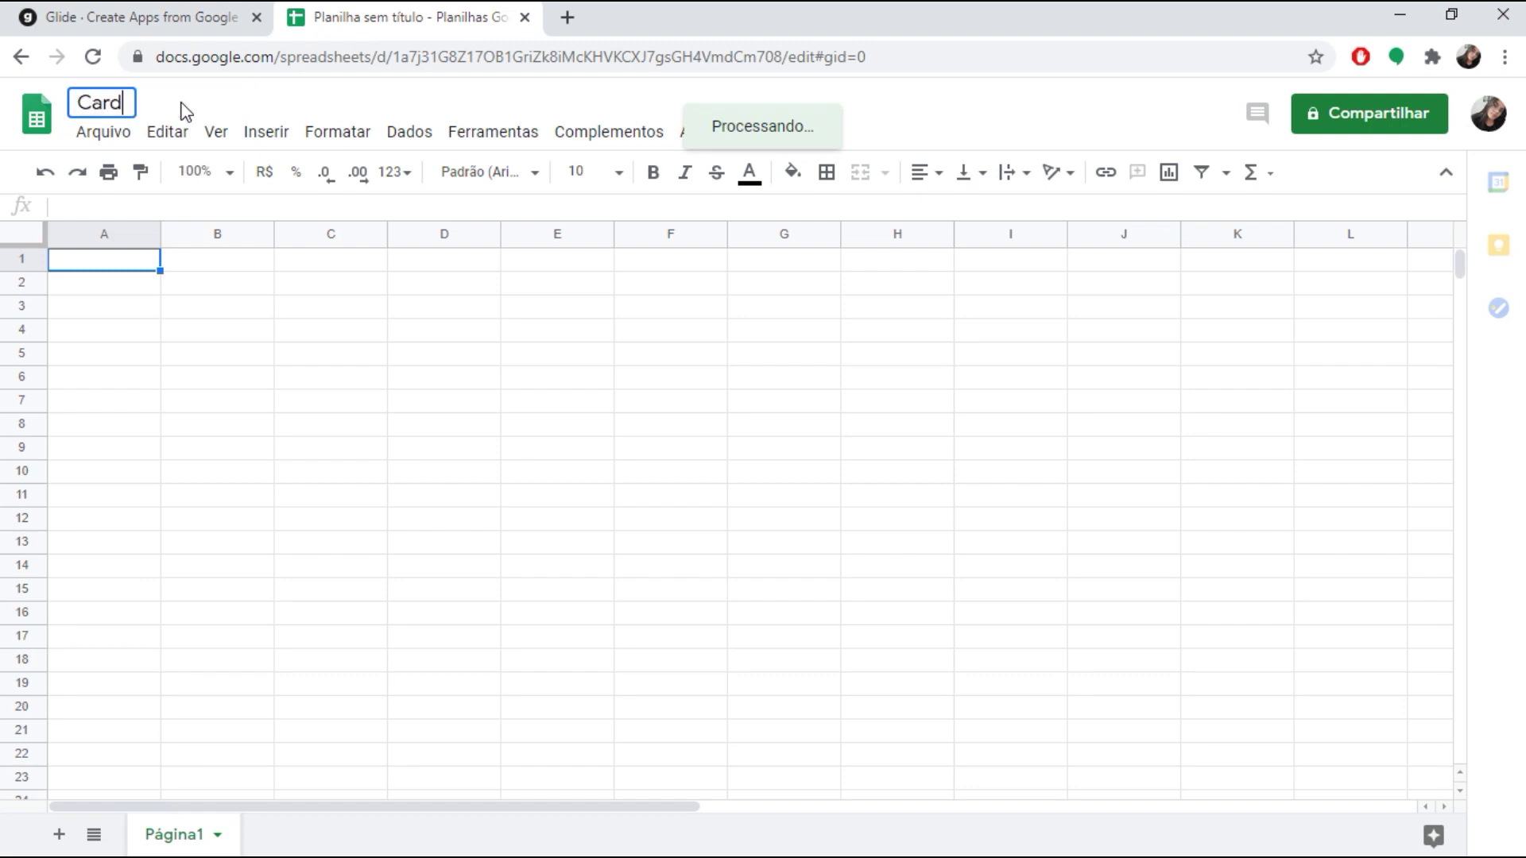
{"action": "type", "text": "ápio Aula"}
{"action": "left_click", "coordinate": [205, 354]}
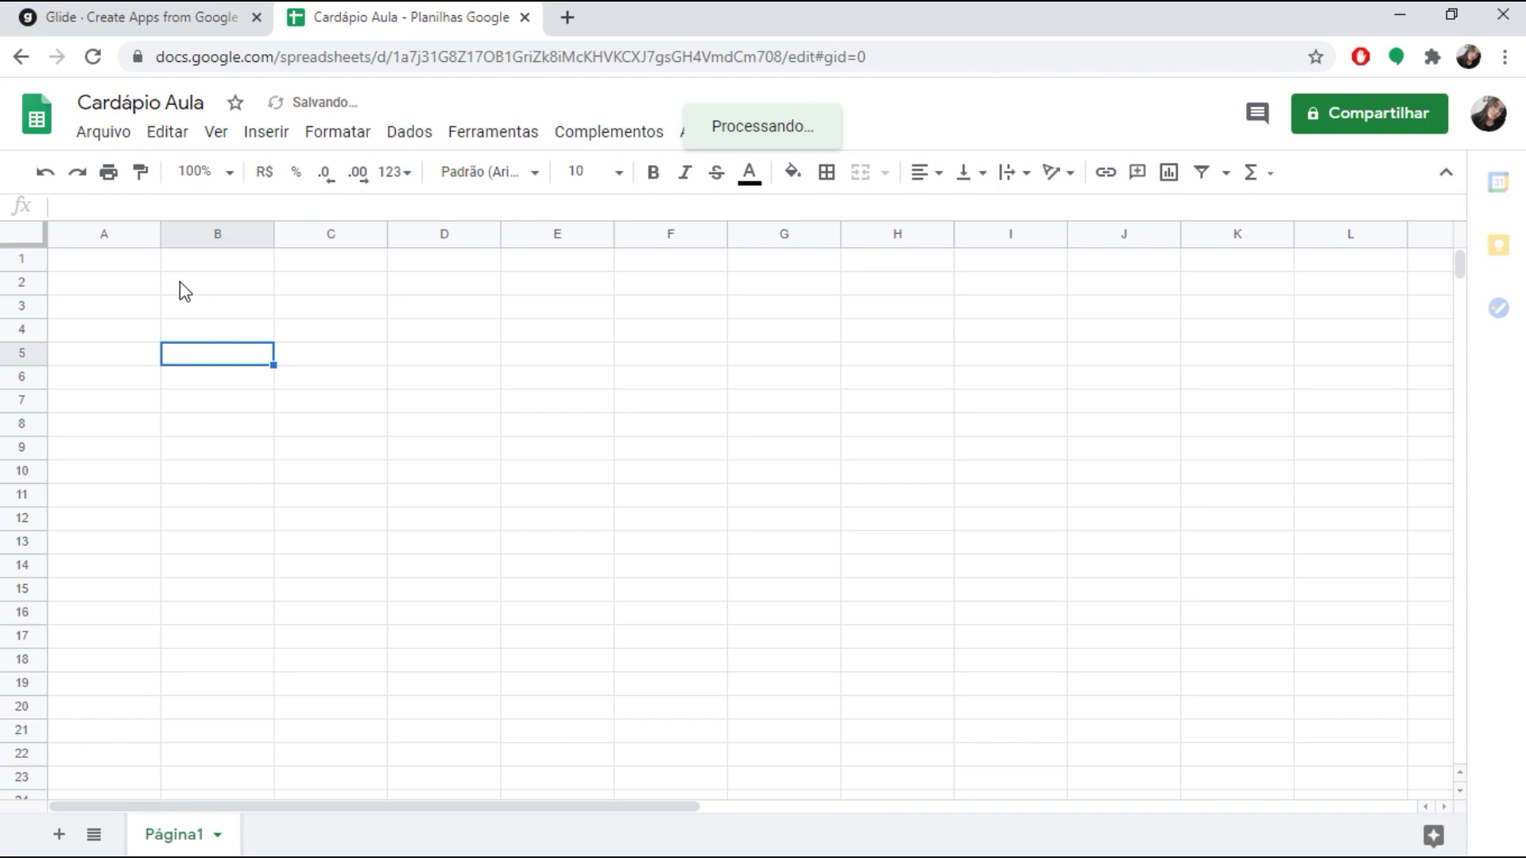
{"action": "left_click", "coordinate": [124, 265]}
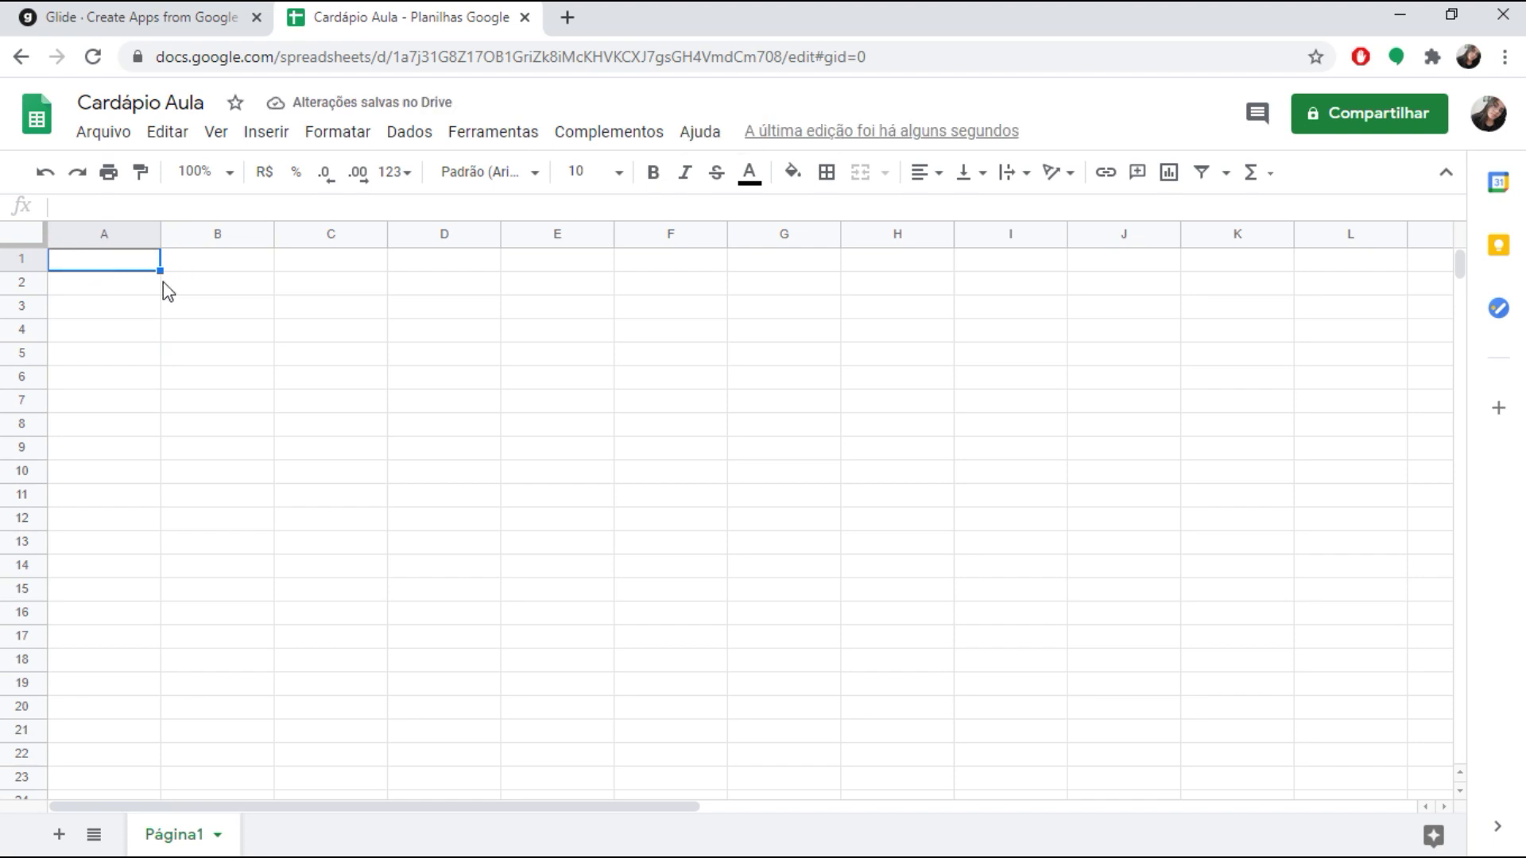
{"action": "left_click", "coordinate": [199, 262]}
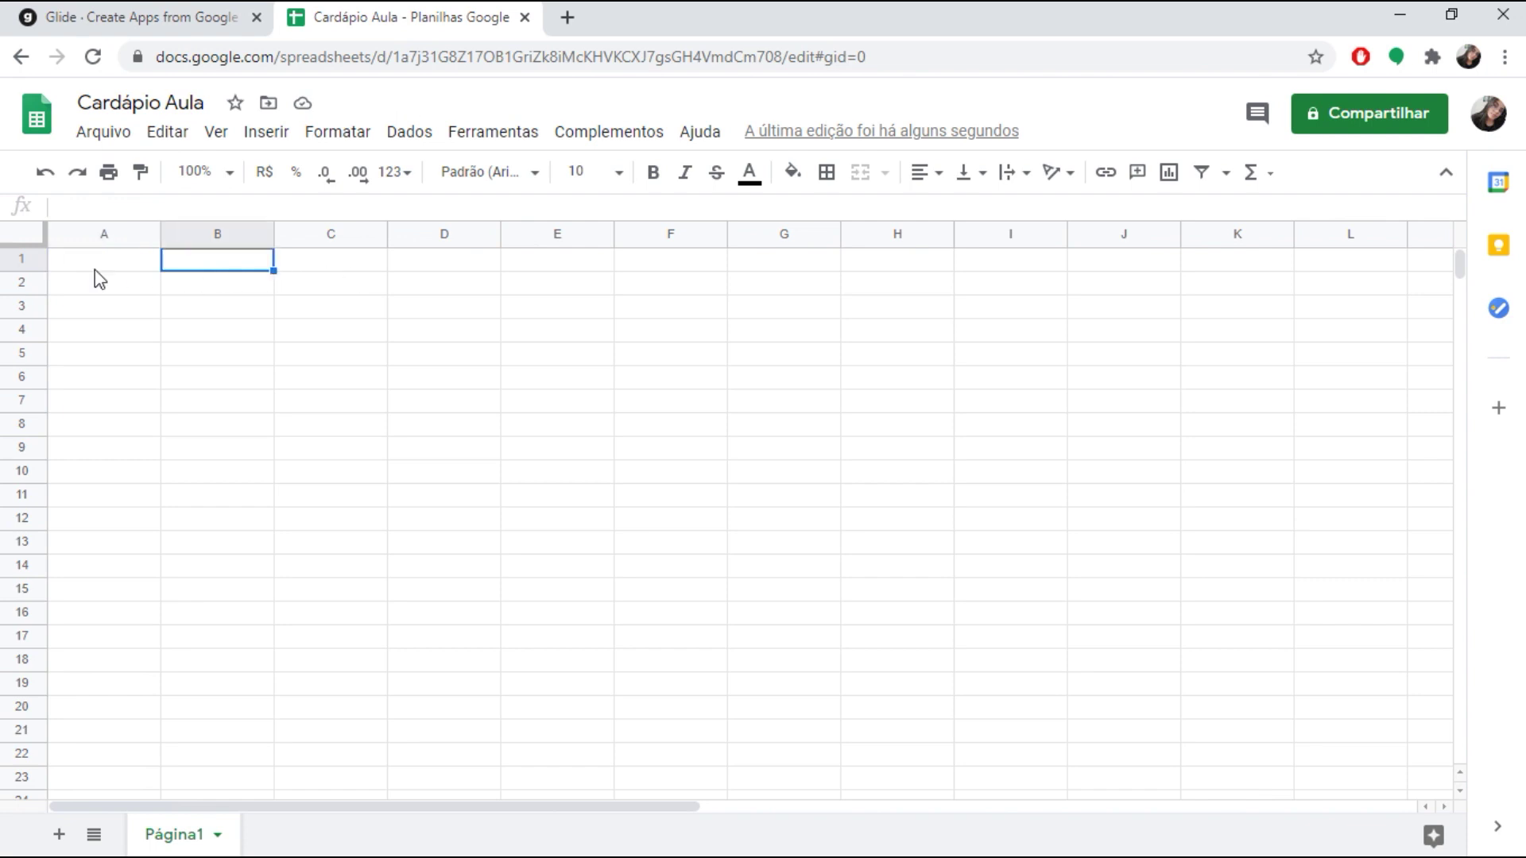
{"action": "left_click_drag", "start_coordinate": [71, 283], "coordinate": [572, 266]}
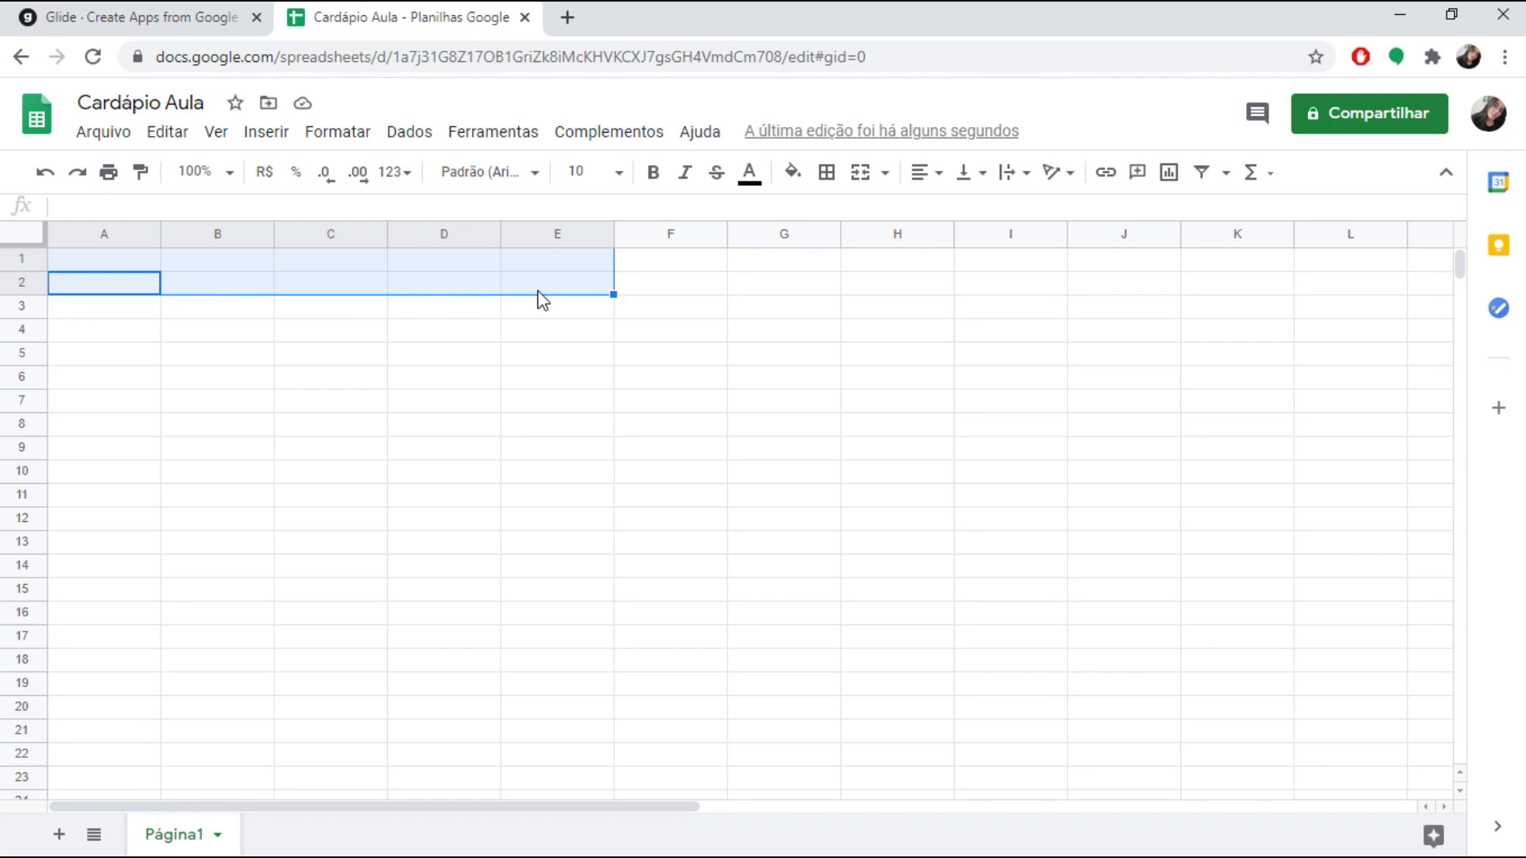
- Rename the spreadsheet's first sheet as Categoria
{"action": "double_click", "coordinate": [190, 838]}
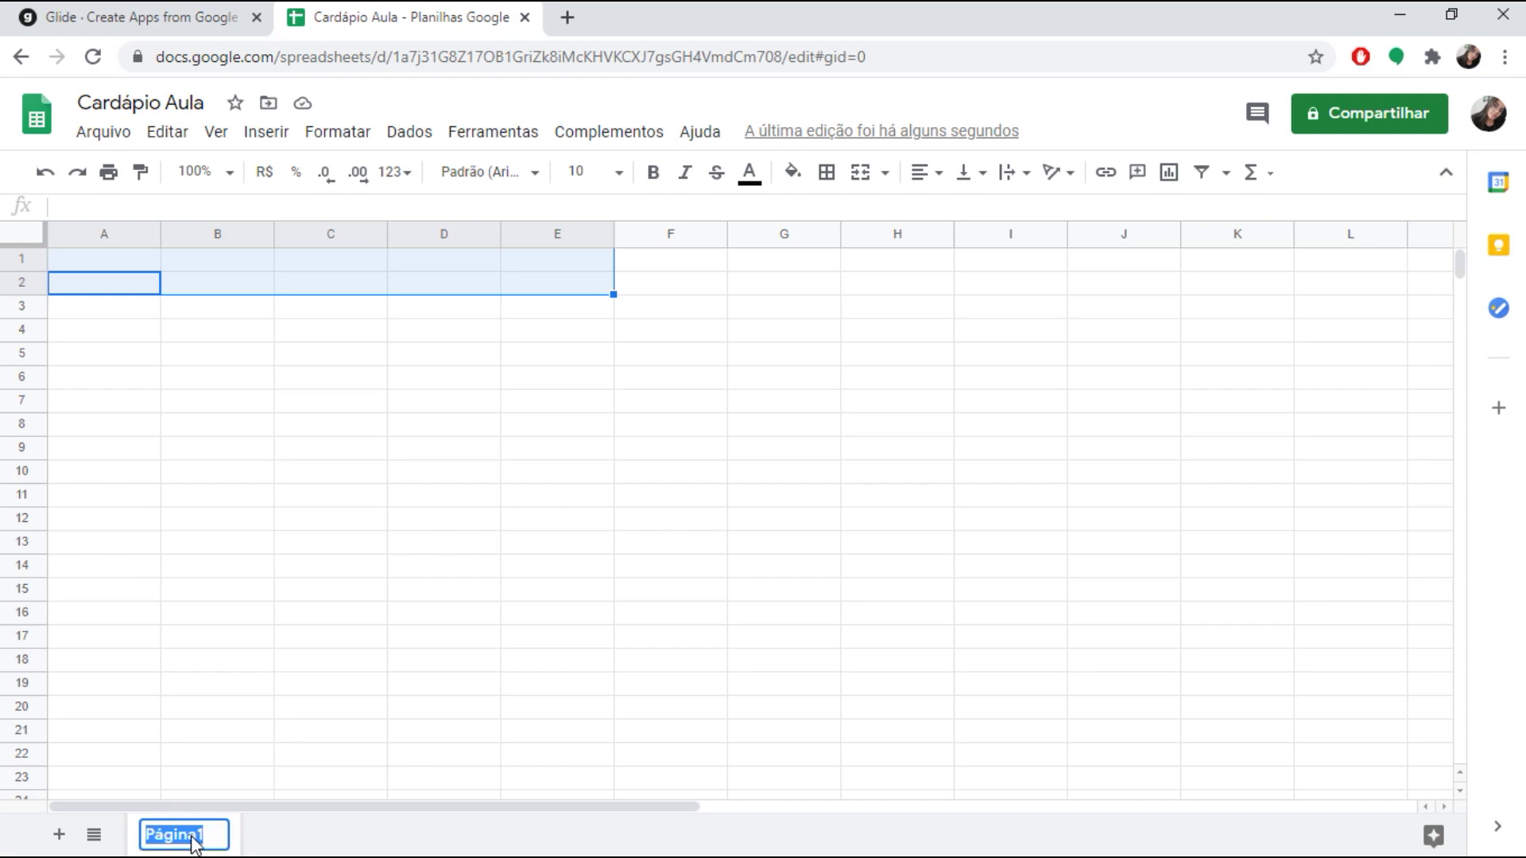
{"action": "type", "text": "C"}
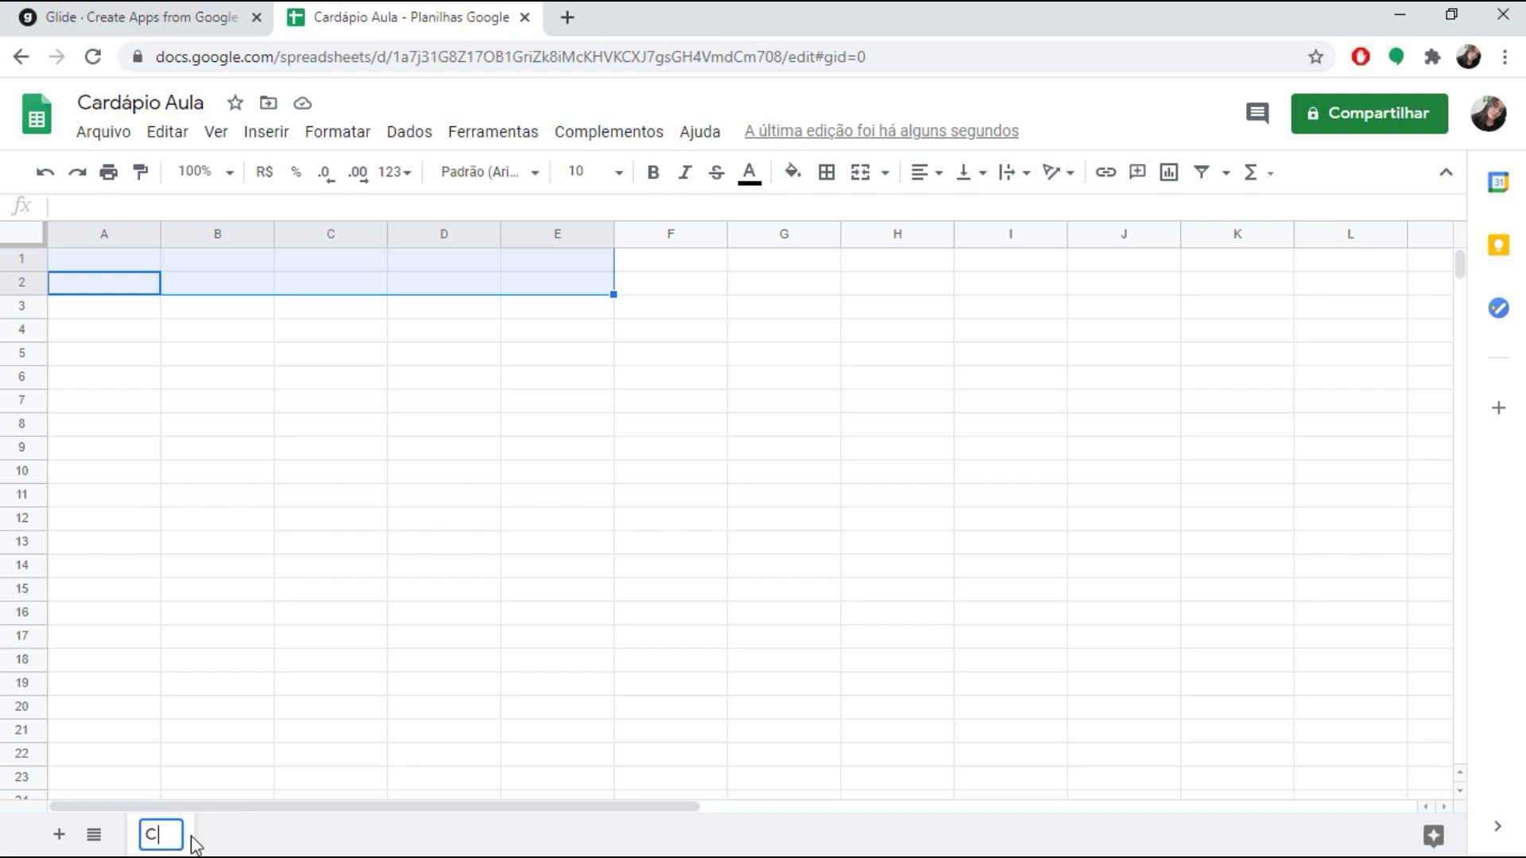
{"action": "type", "text": "ategoria"}
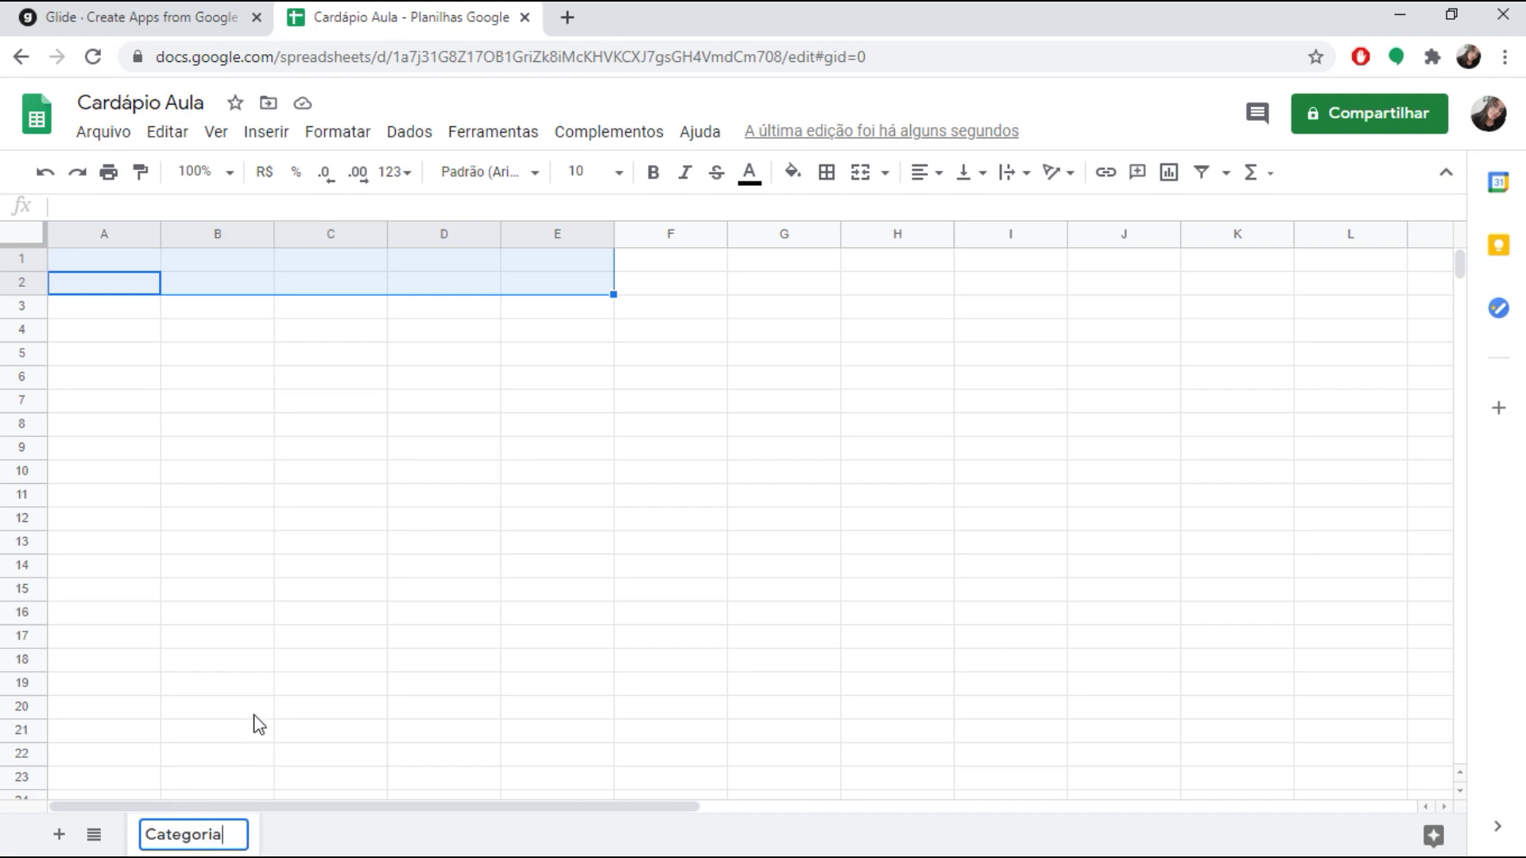
{"action": "left_click", "coordinate": [216, 707]}
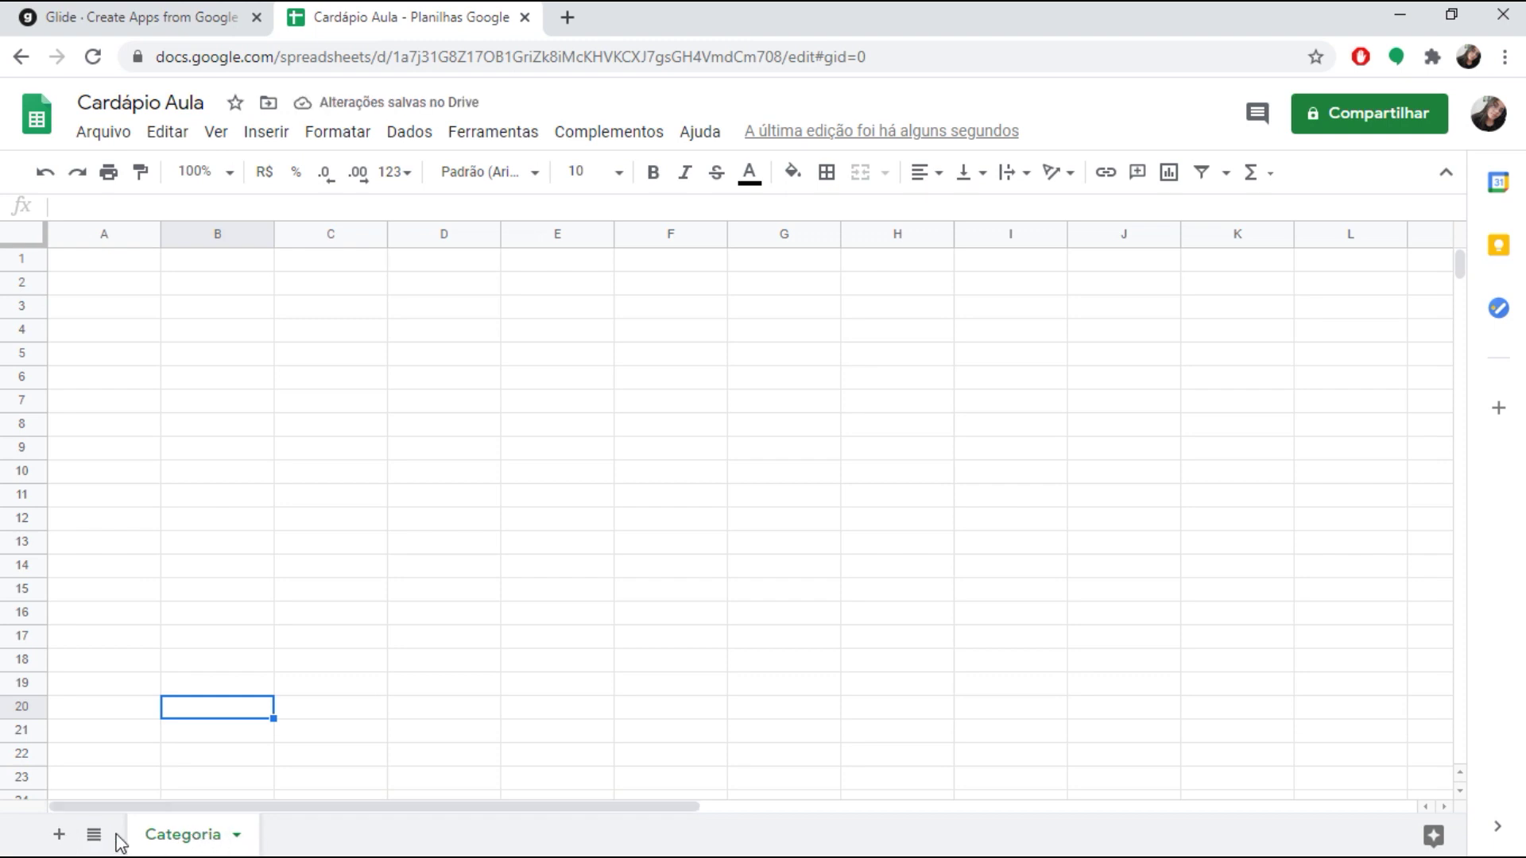
- Add a second sheet and name it Produtos
{"action": "left_click", "coordinate": [59, 836]}
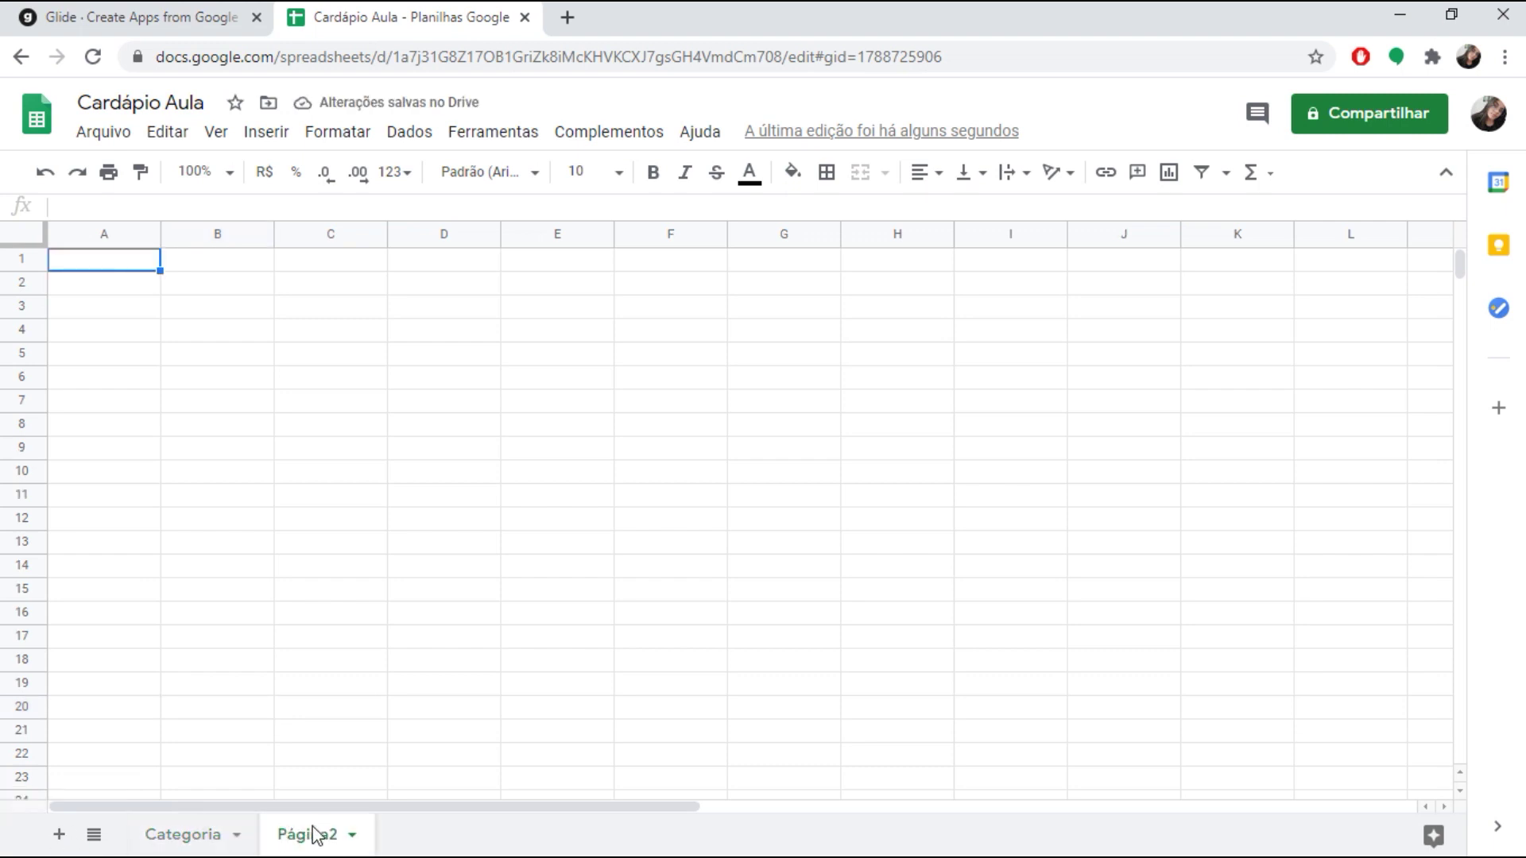
{"action": "double_click", "coordinate": [317, 837]}
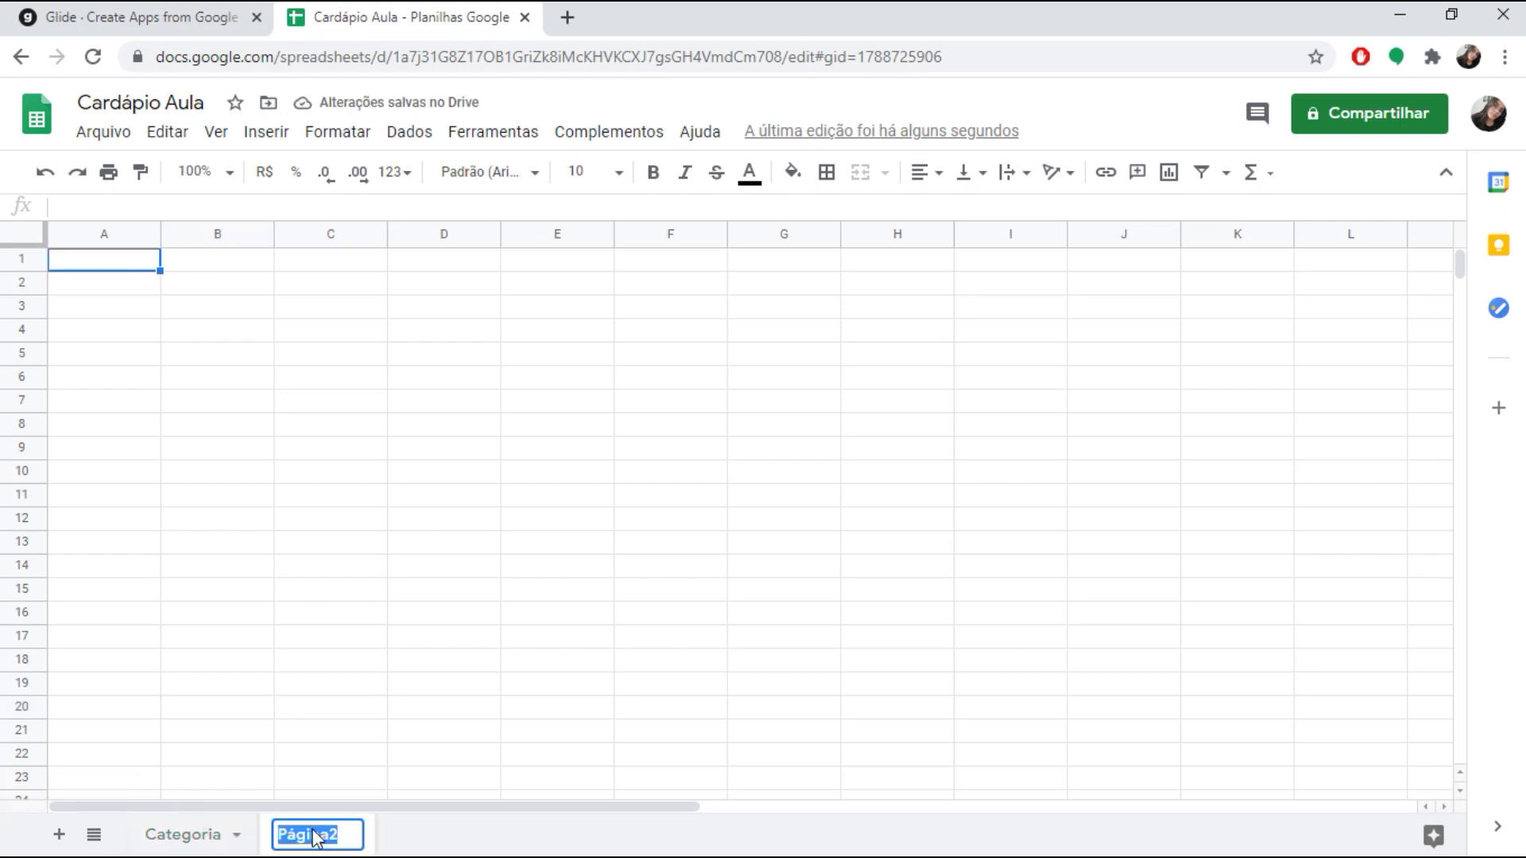
{"action": "type", "text": "Produtos"}
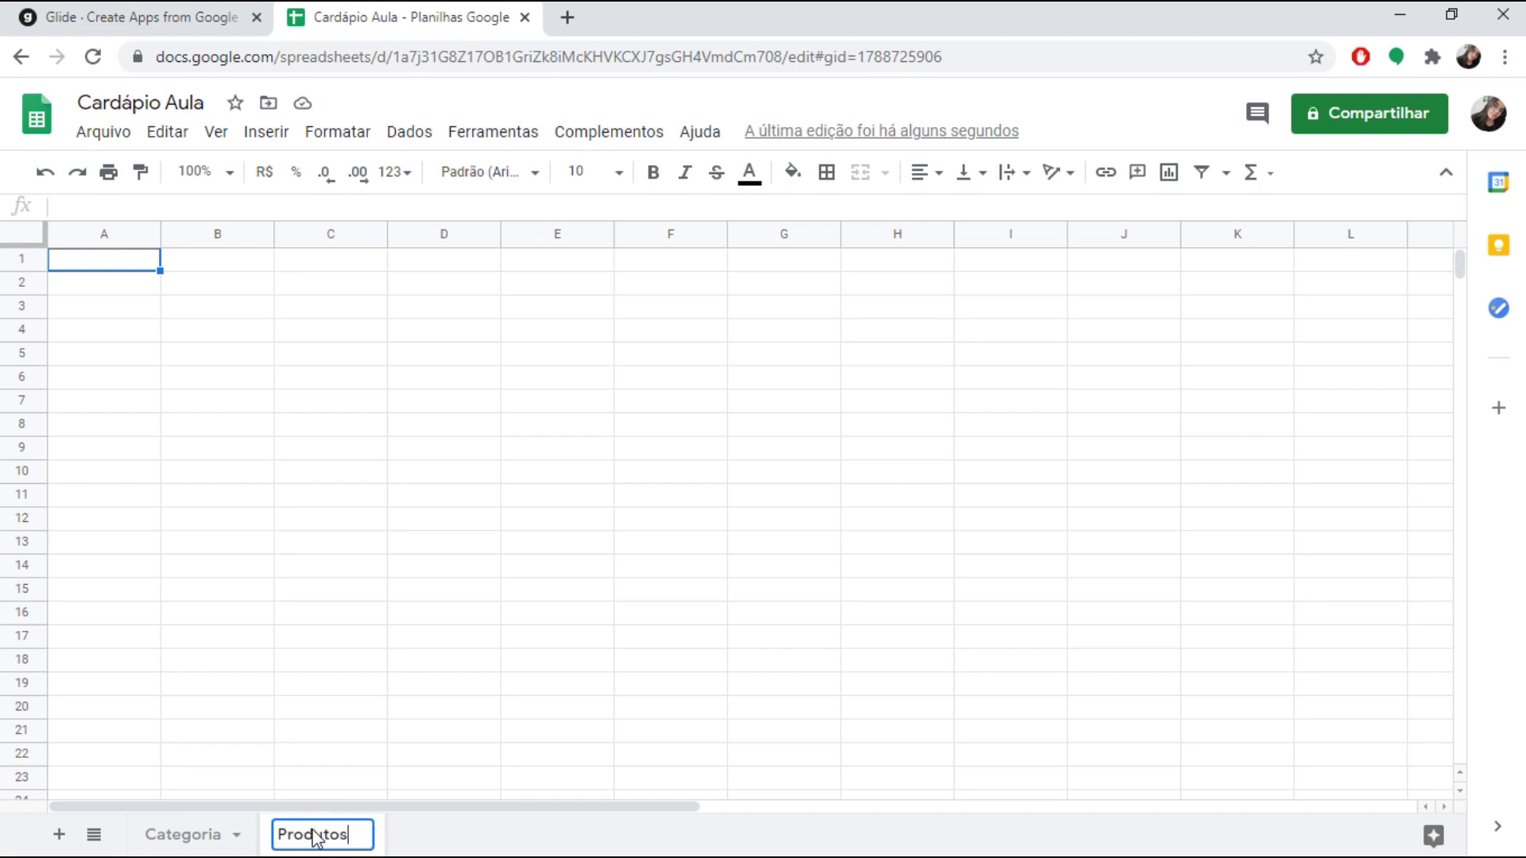
{"action": "left_click", "coordinate": [314, 543]}
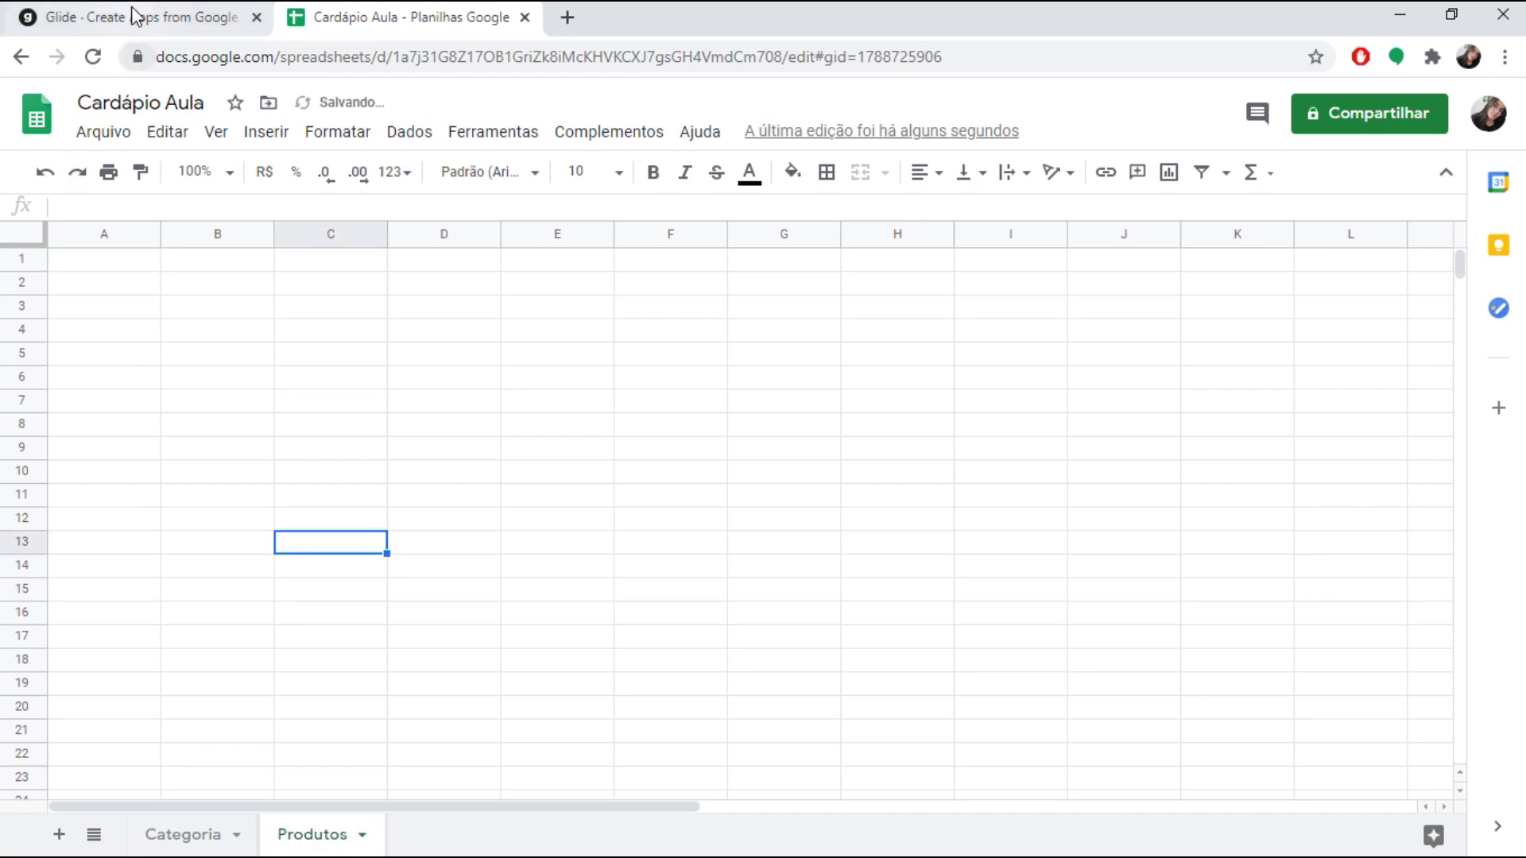
{"action": "left_click", "coordinate": [136, 16]}
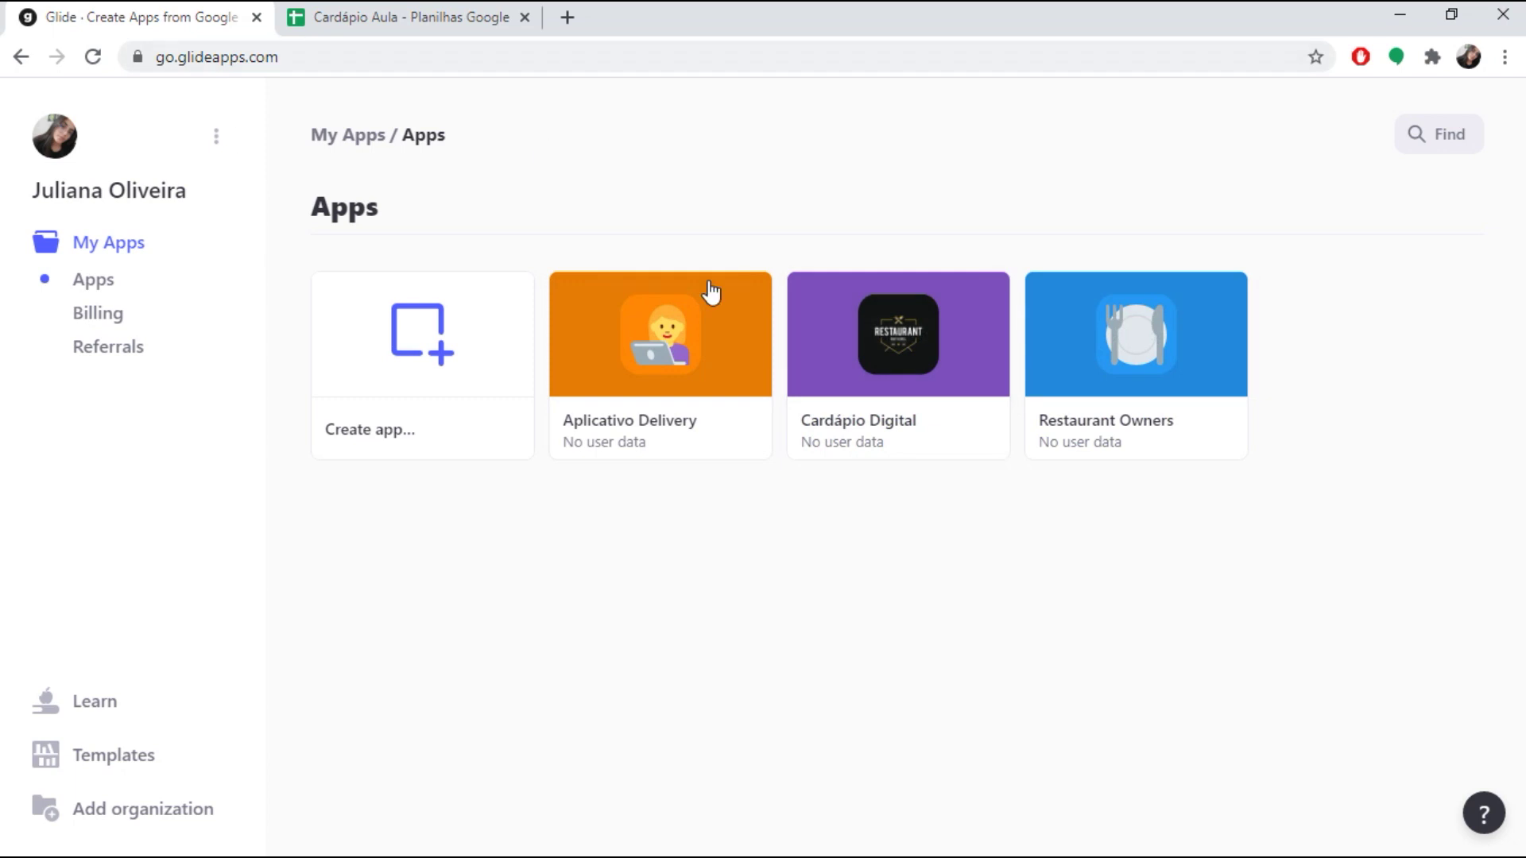
{"action": "left_click", "coordinate": [320, 16]}
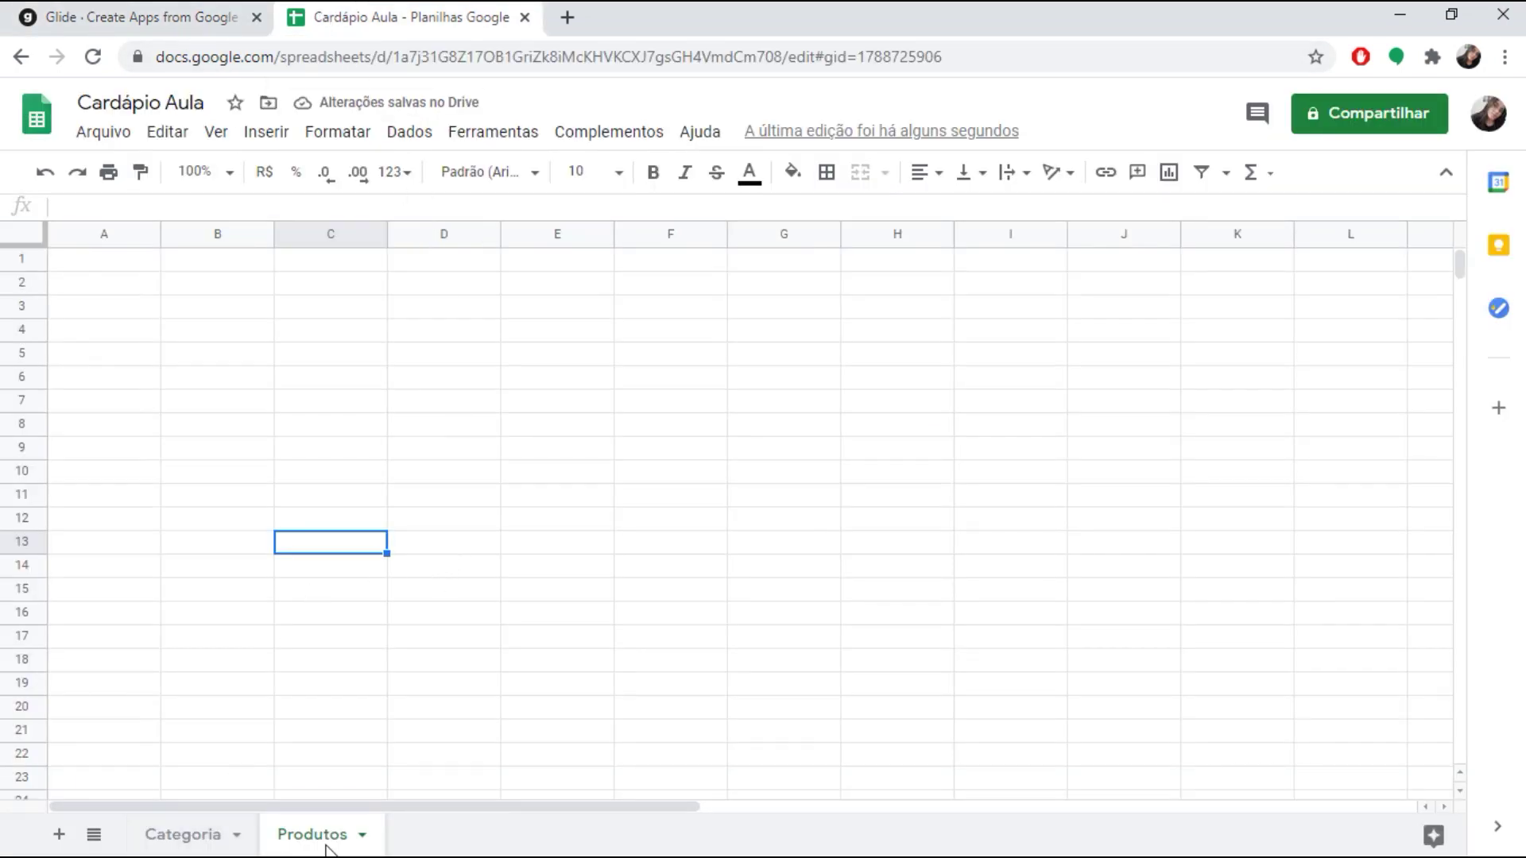
- Enter the column header "categoria" in cell A1 of the Categoria sheet
{"action": "left_click", "coordinate": [202, 832]}
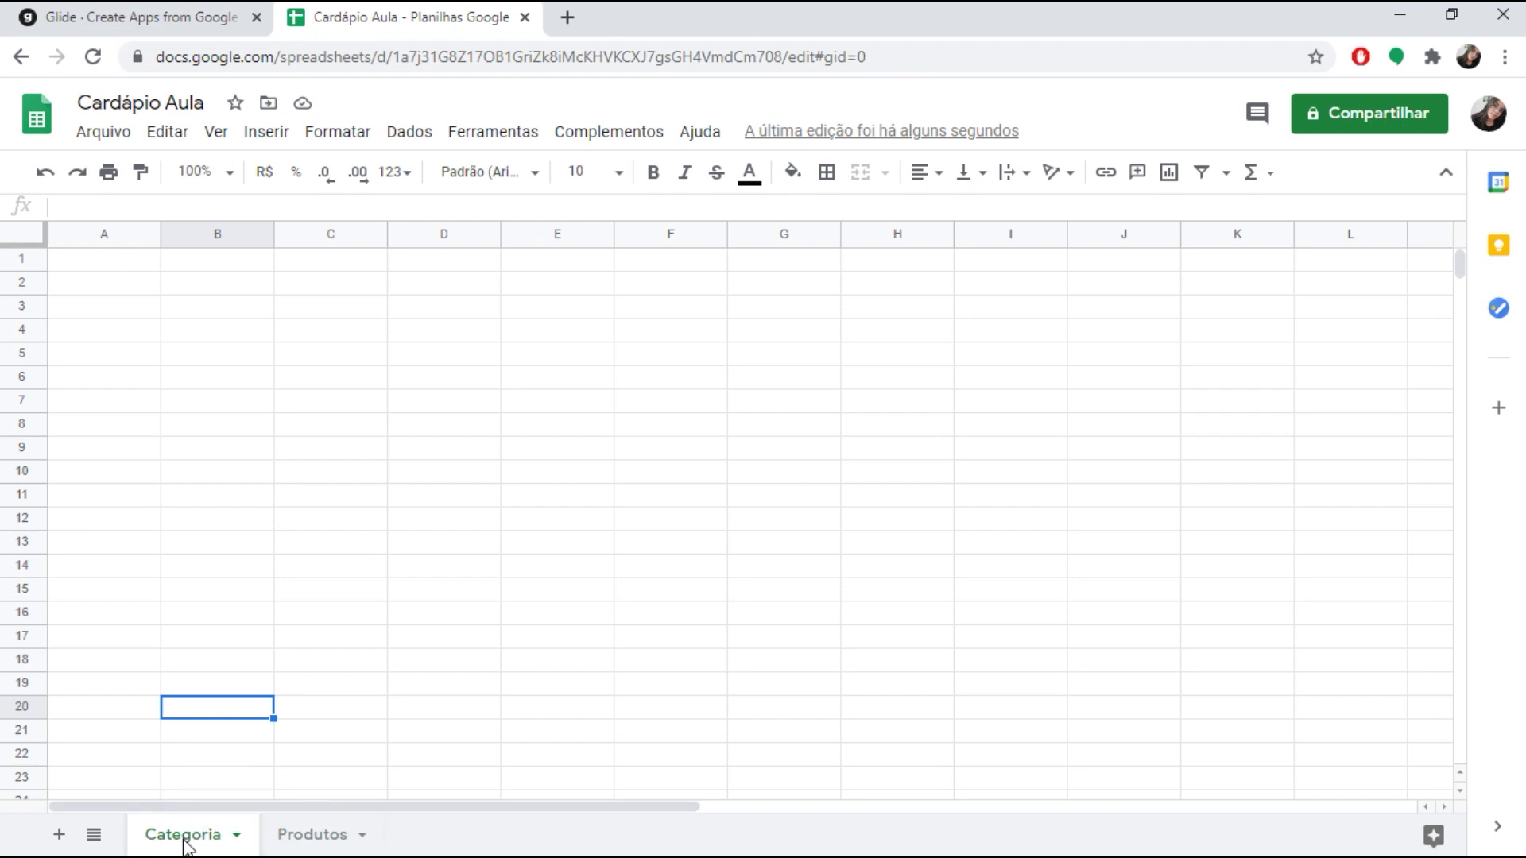
{"action": "left_click", "coordinate": [93, 264]}
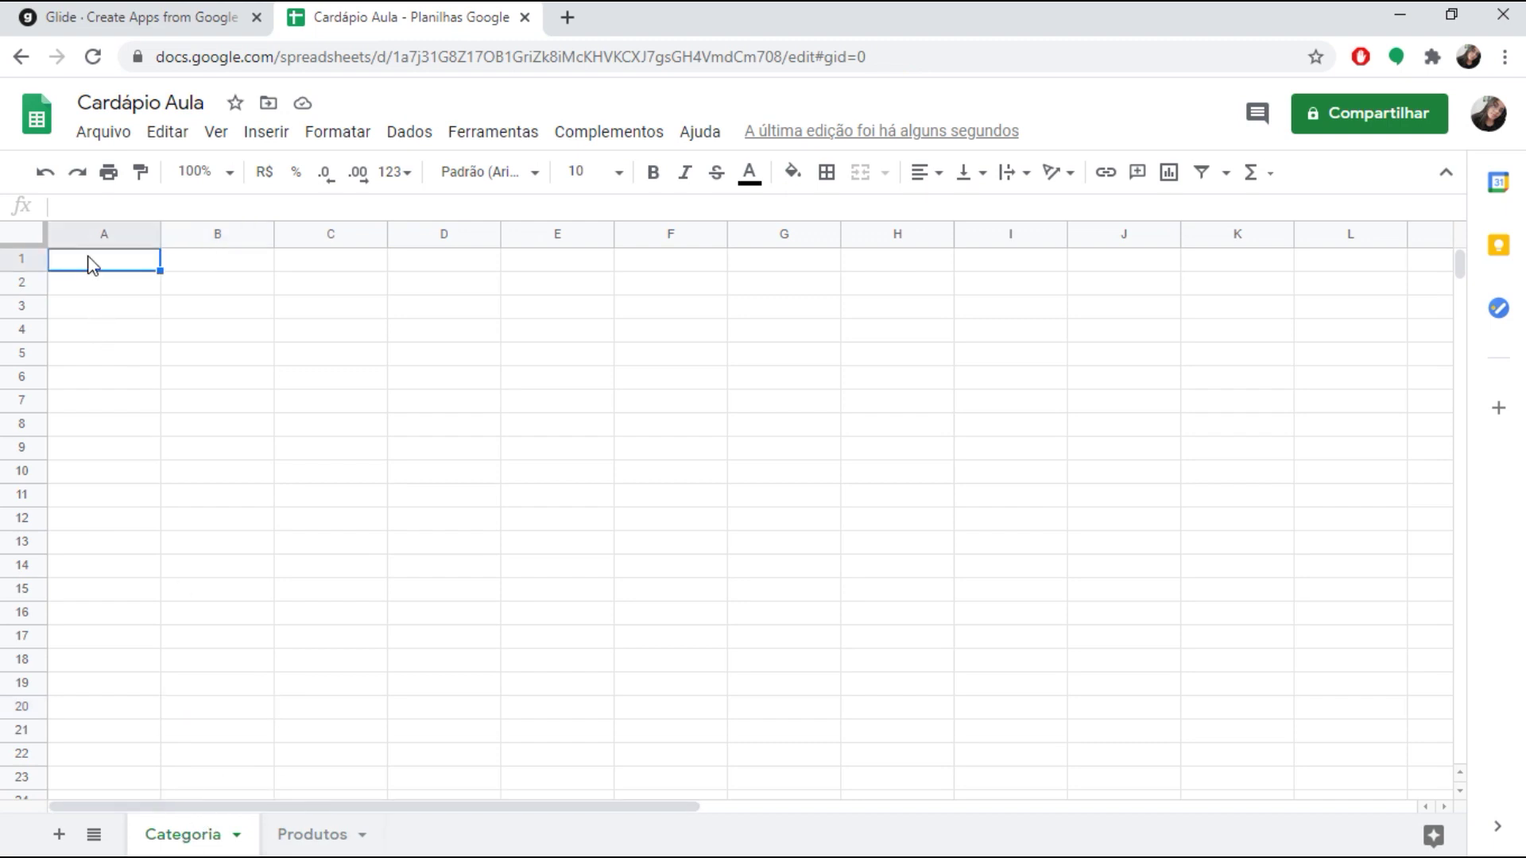
{"action": "type", "text": "ca"}
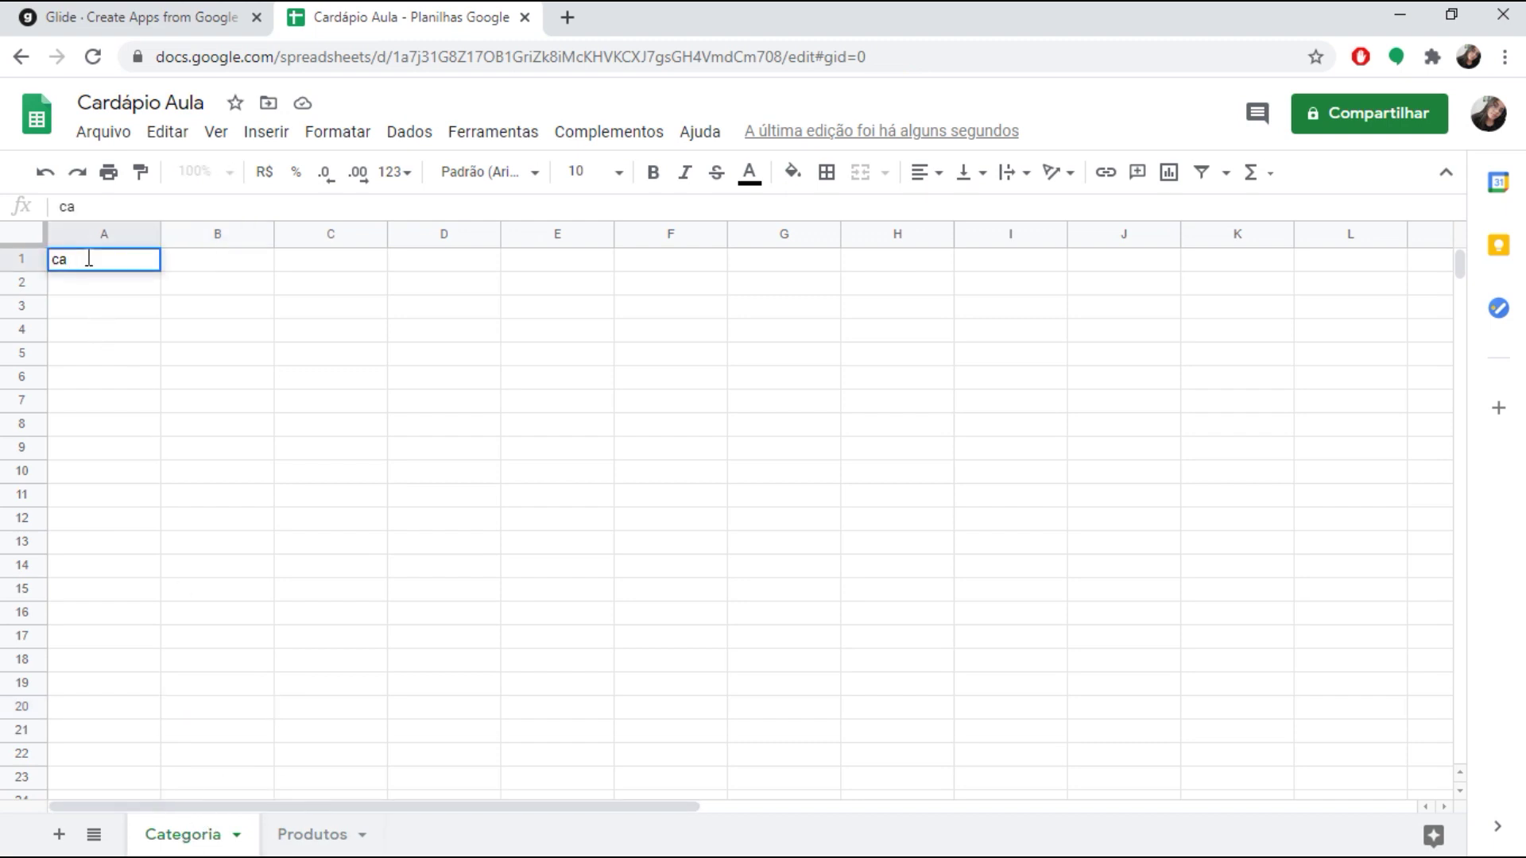
{"action": "type", "text": "tegoria"}
{"action": "left_click", "coordinate": [224, 266]}
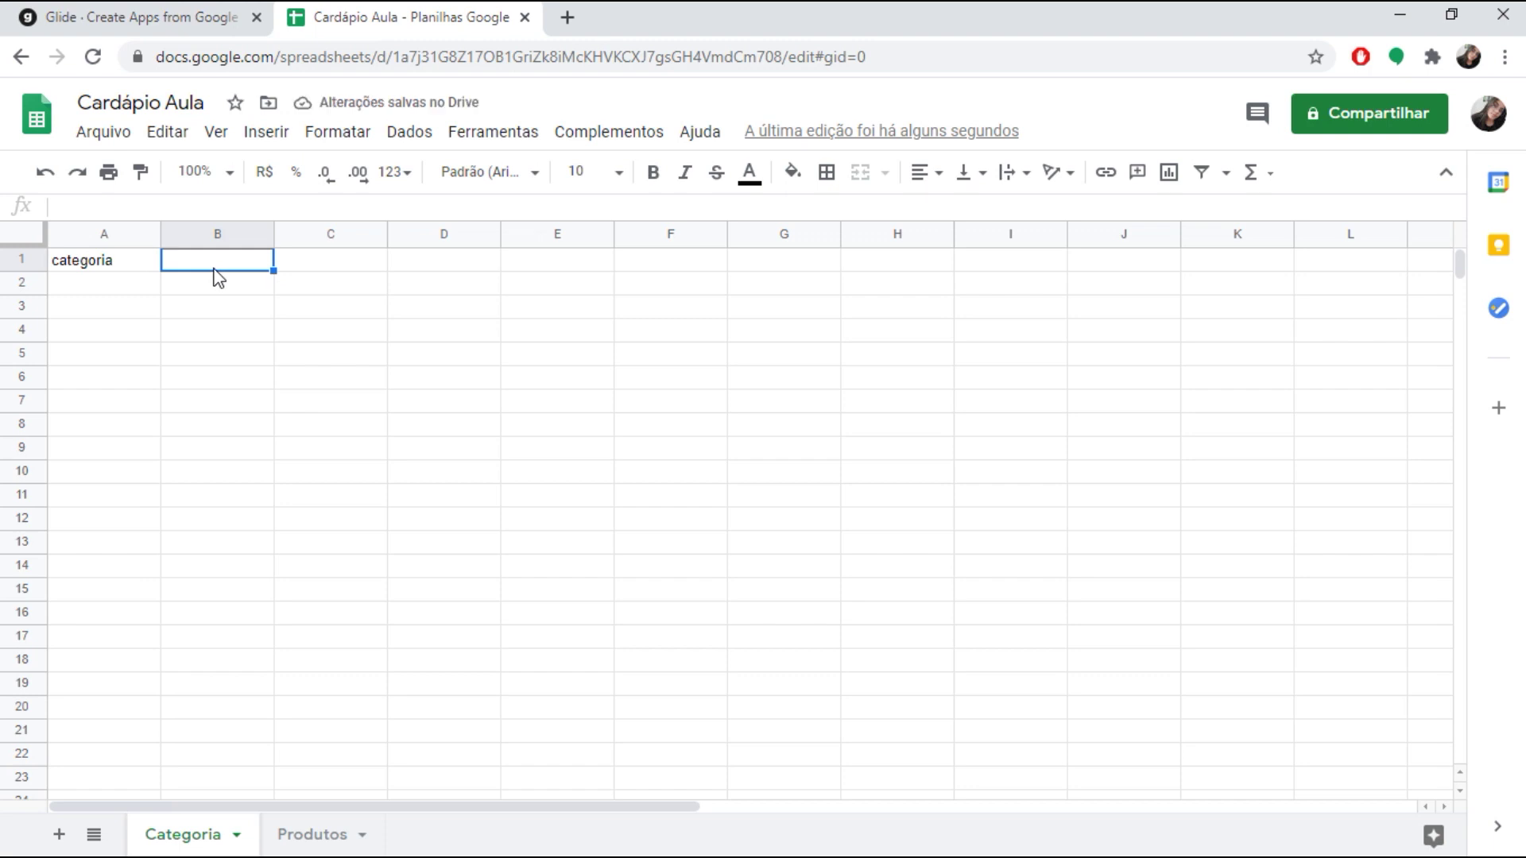
- Enter the header "imagem" in cell B1 and list the categories Hamburguer and Hot Dog in cells A2 and A3
{"action": "type", "text": "imagem"}
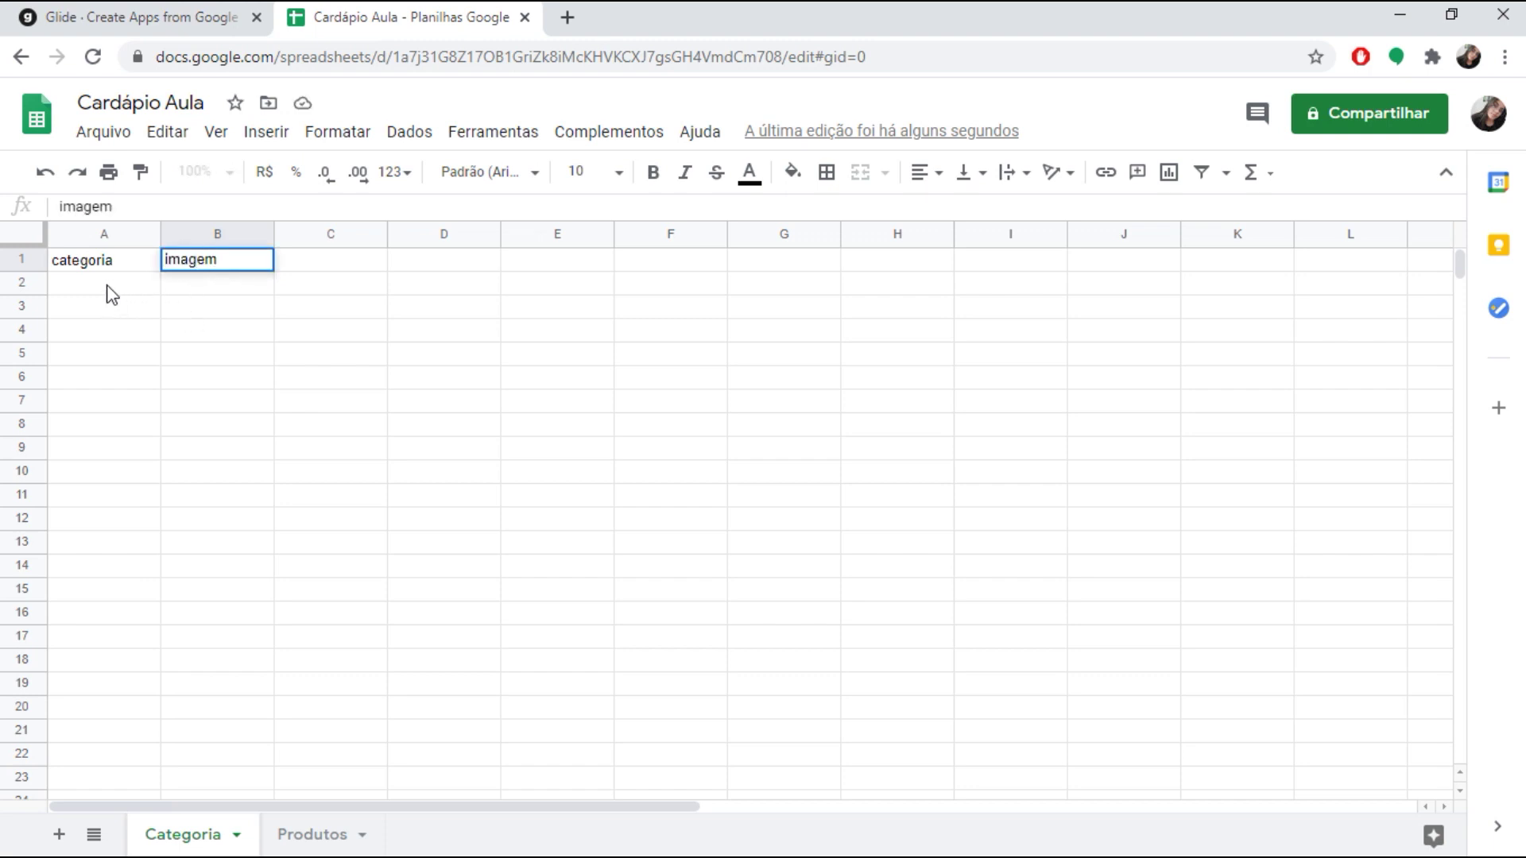
{"action": "key", "text": "Return"}
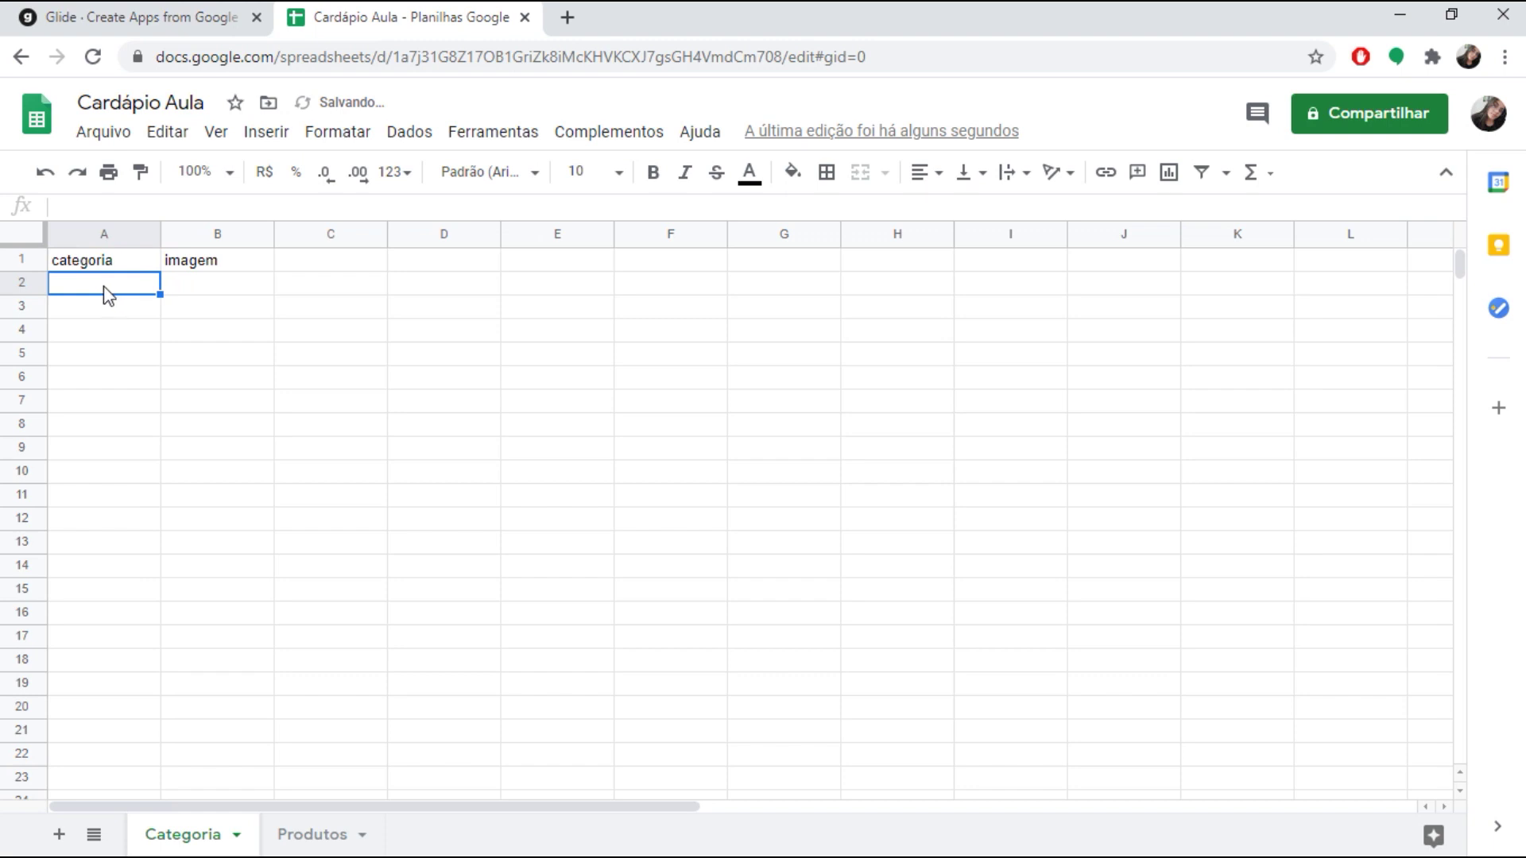
{"action": "type", "text": "Ha"}
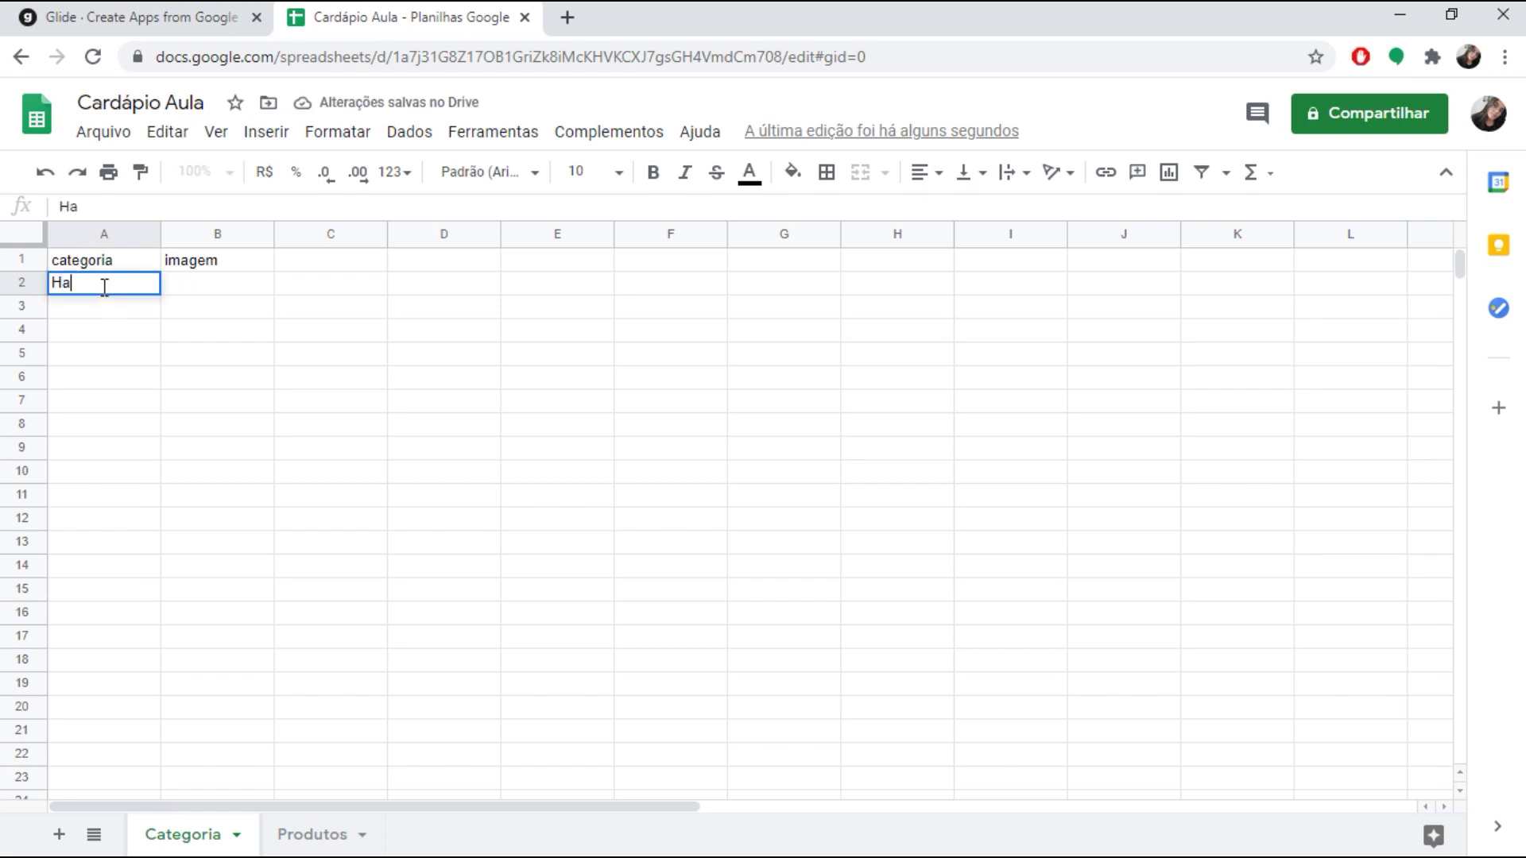
{"action": "type", "text": "mburguer"}
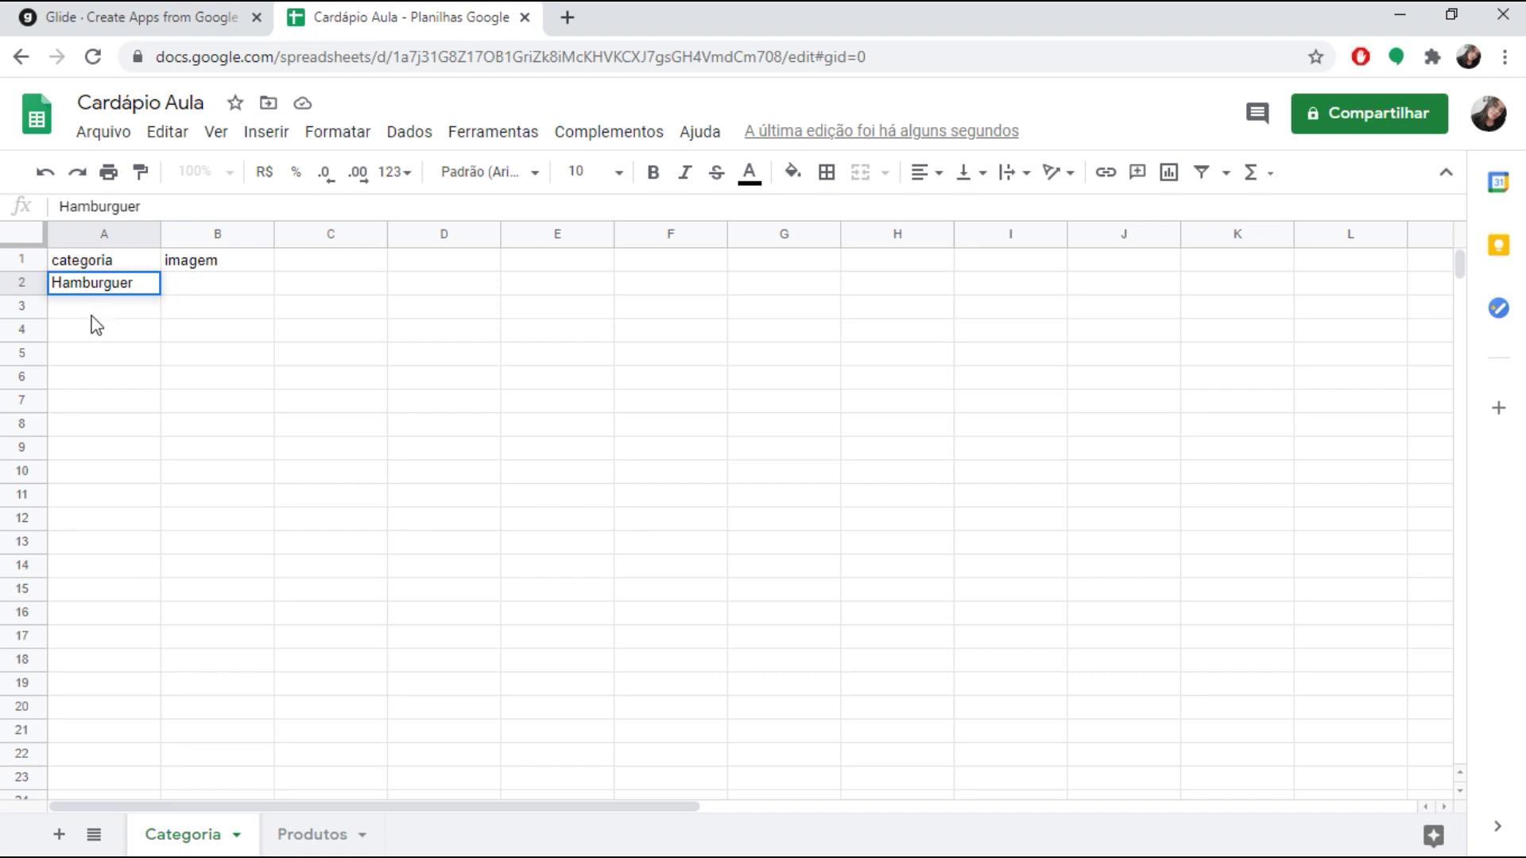
{"action": "key", "text": "Return"}
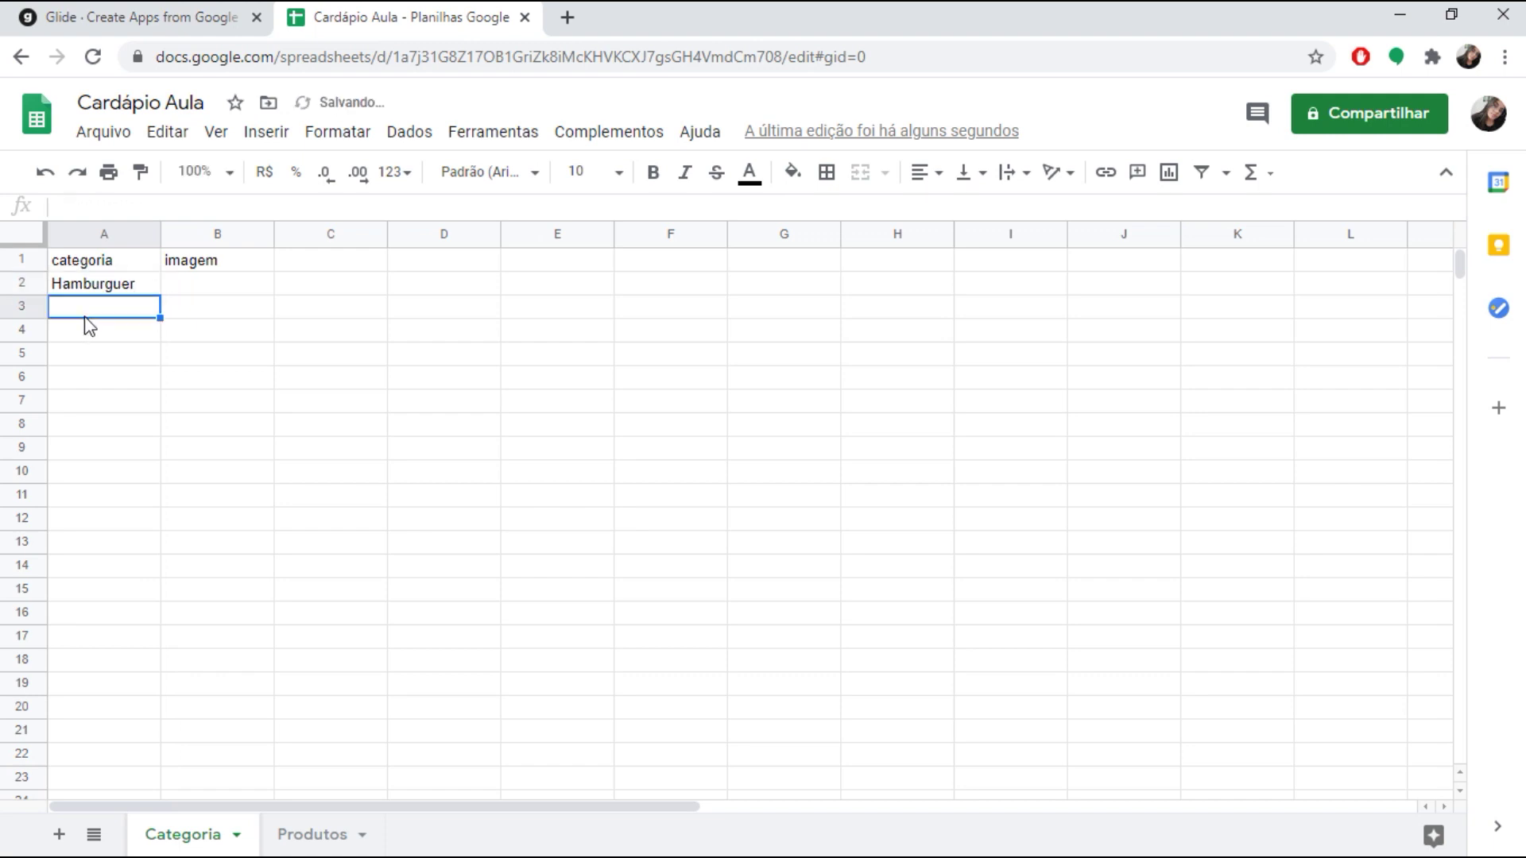
{"action": "type", "text": "Hot Dog"}
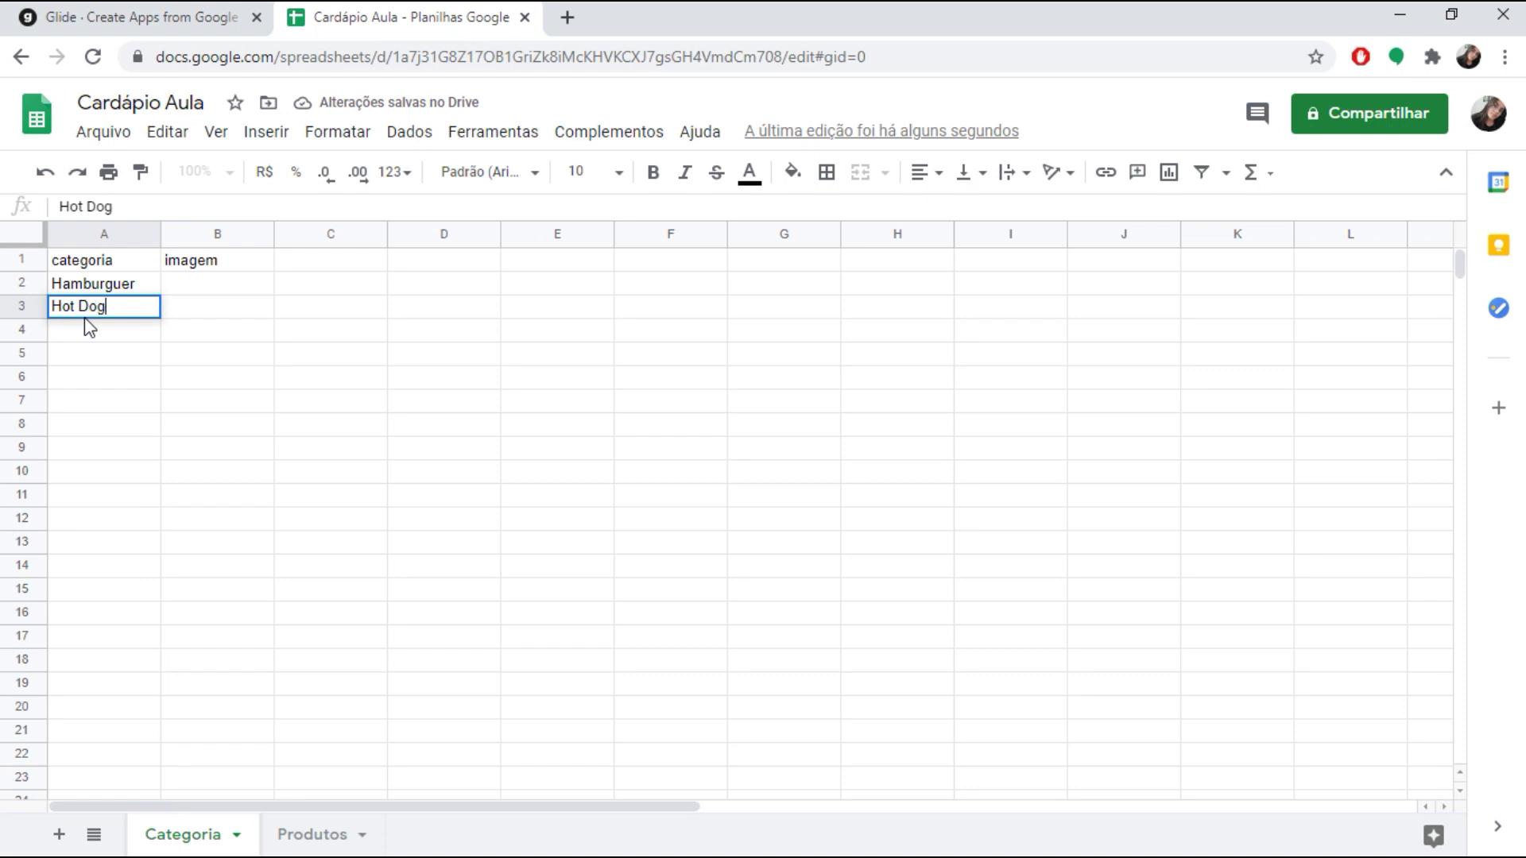
{"action": "key", "text": "Return"}
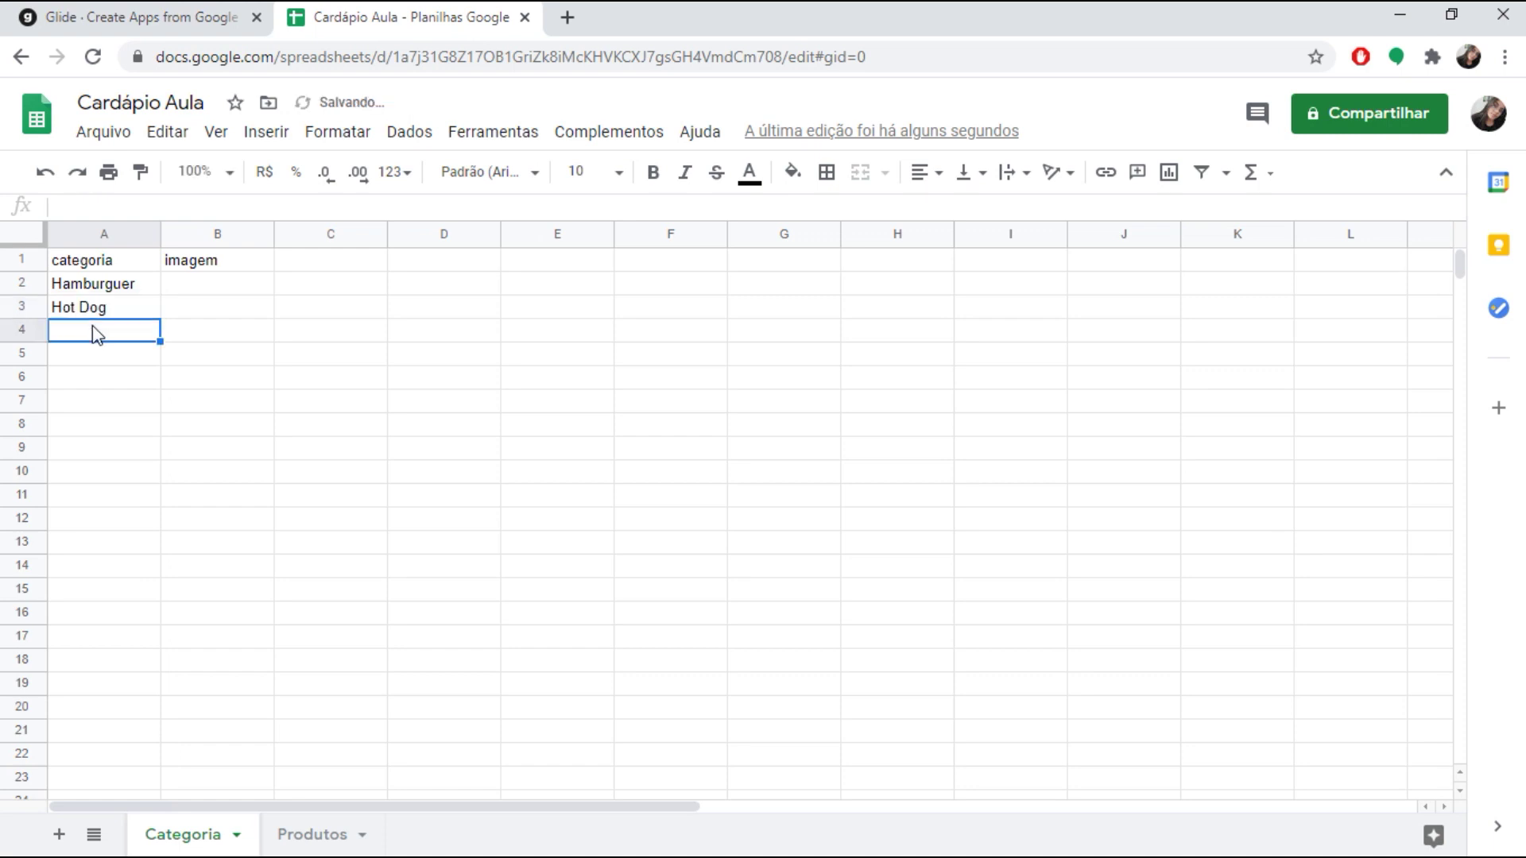
- Complete the category list with Bebidas in cell A4 and Petiscos in cell A5
{"action": "type", "text": "Sucos"}
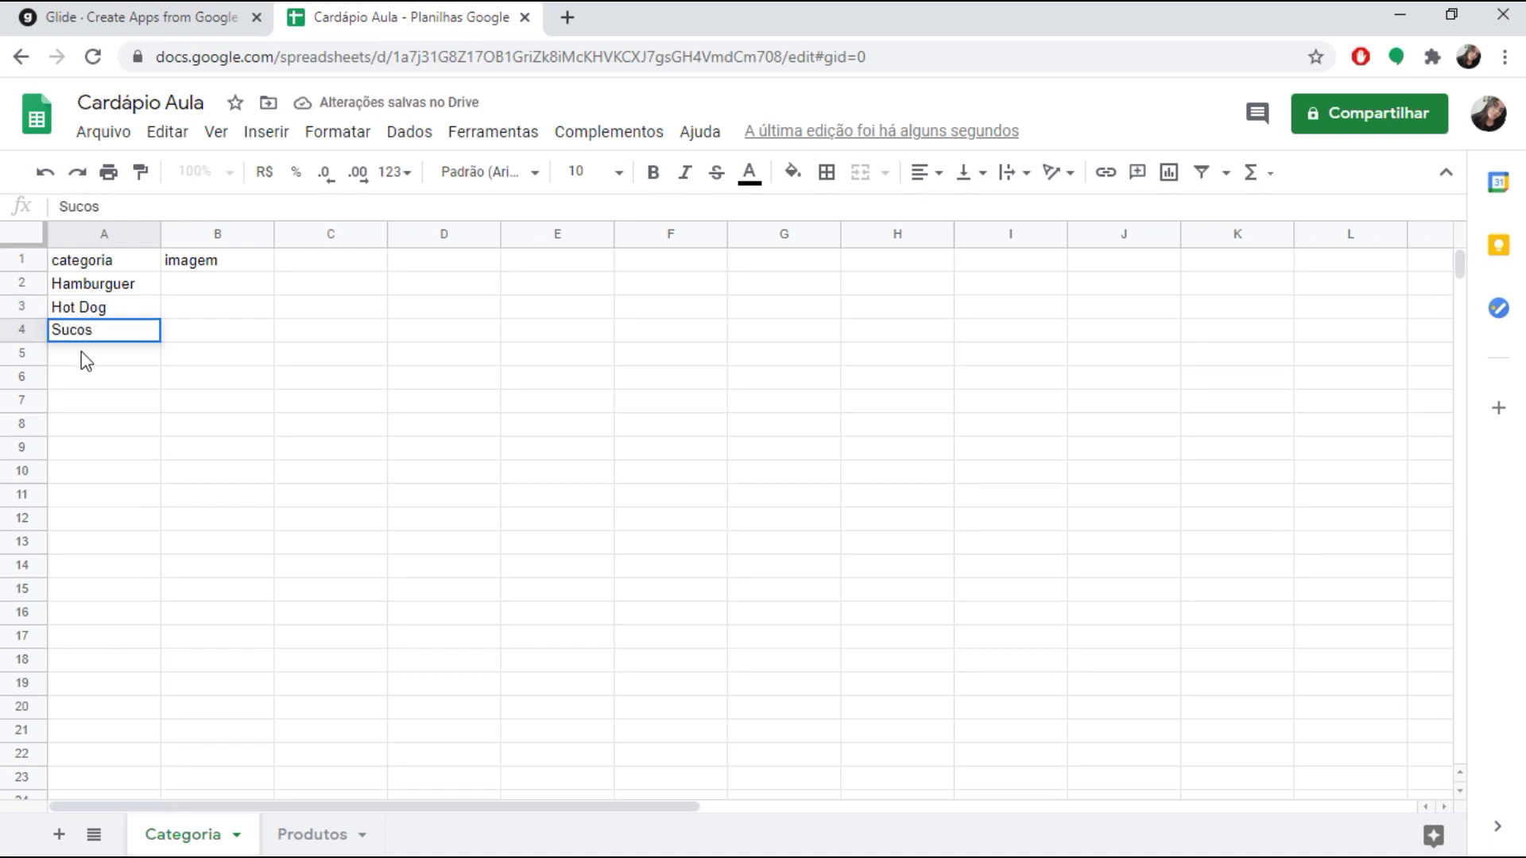
{"action": "left_click", "coordinate": [81, 352]}
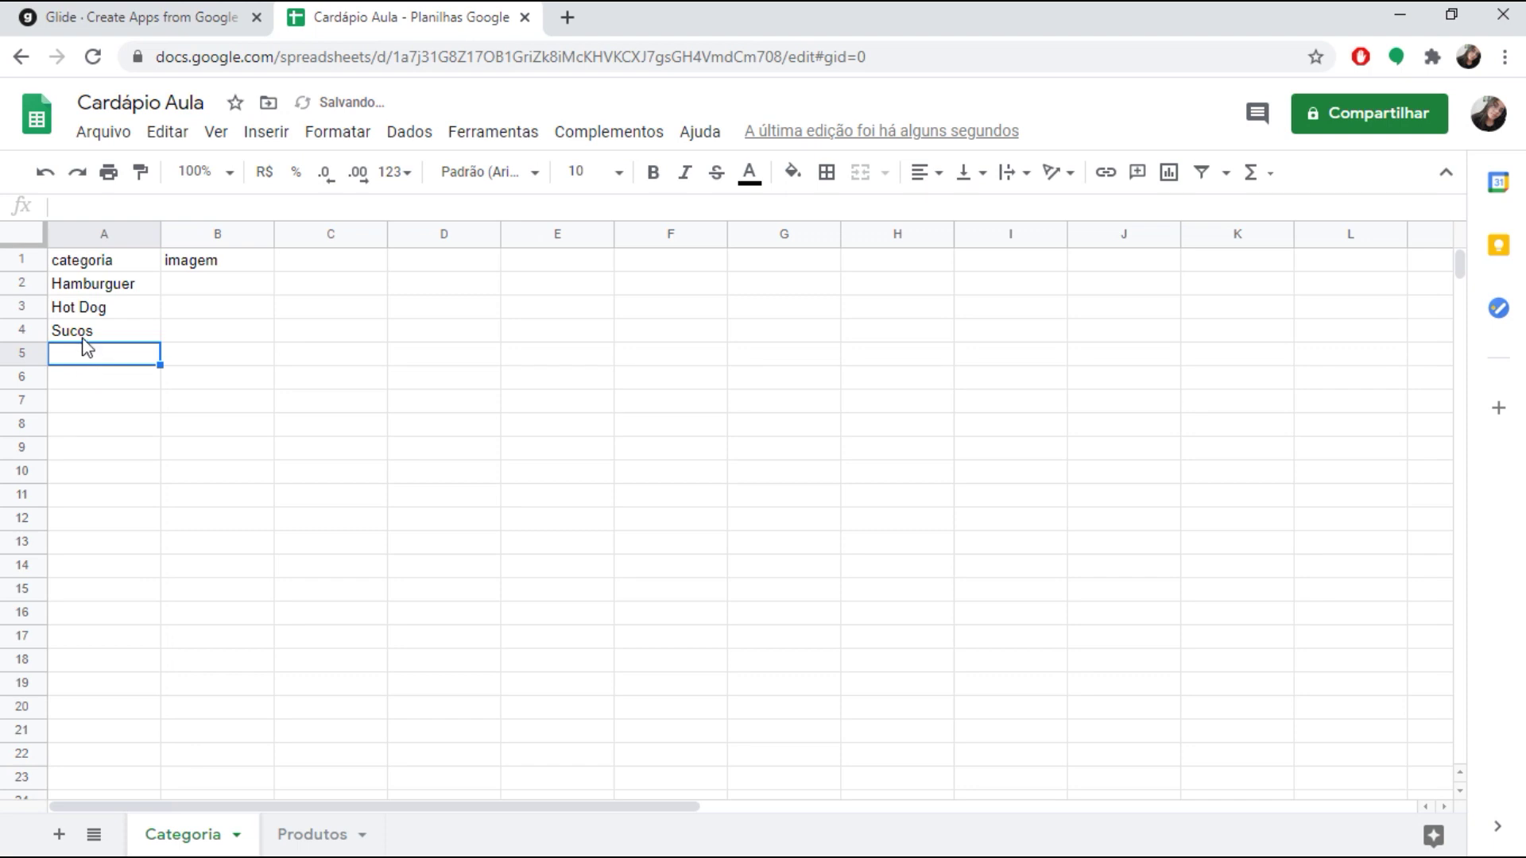
{"action": "left_click", "coordinate": [89, 335]}
{"action": "type", "text": "Bebidas"}
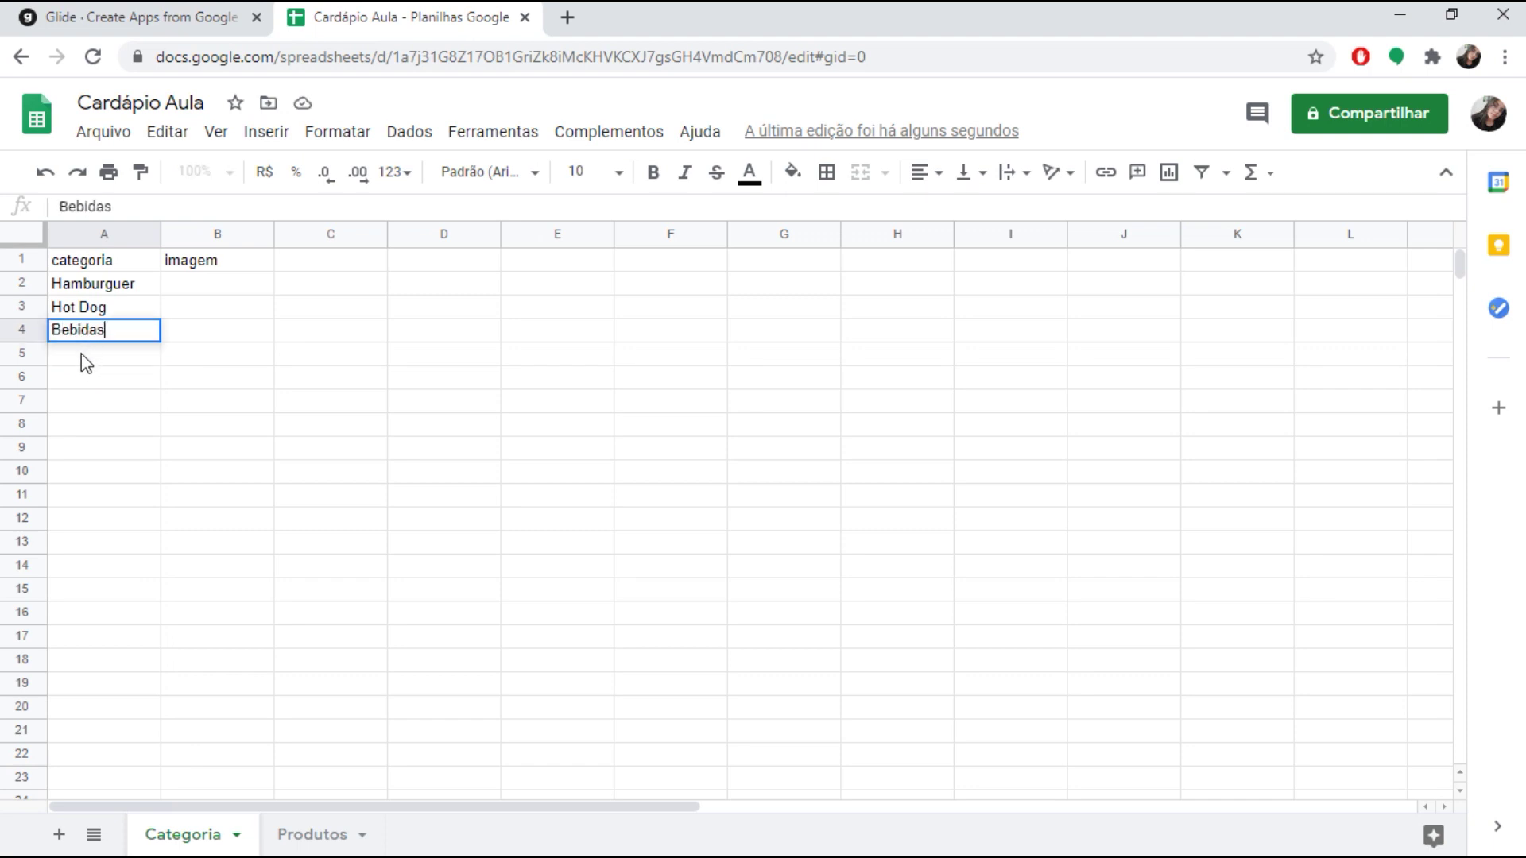
{"action": "left_click", "coordinate": [81, 356]}
{"action": "type", "text": "Petiscos"}
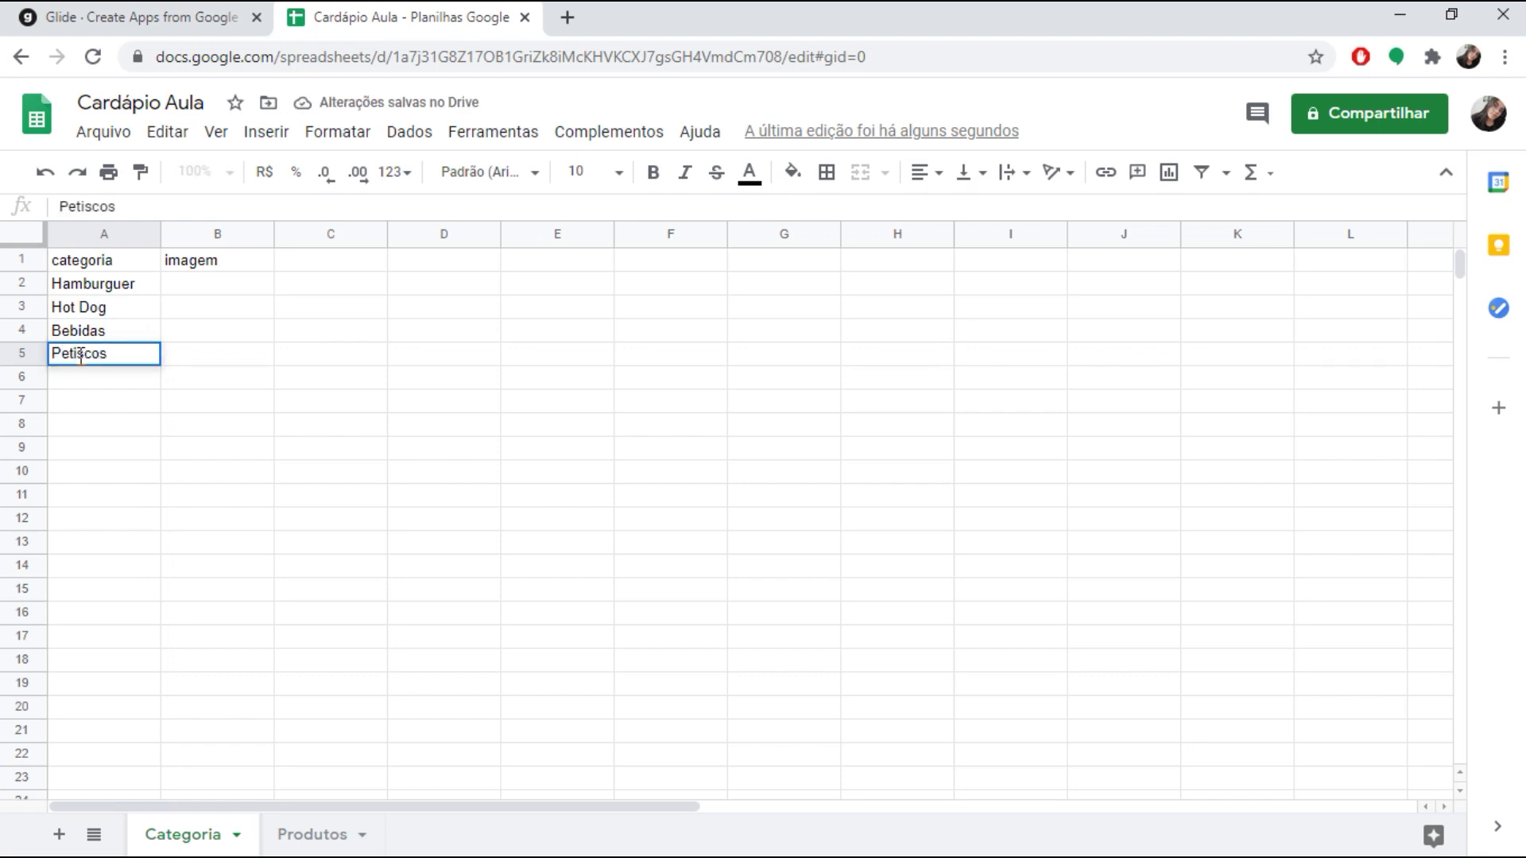
{"action": "left_click", "coordinate": [188, 288]}
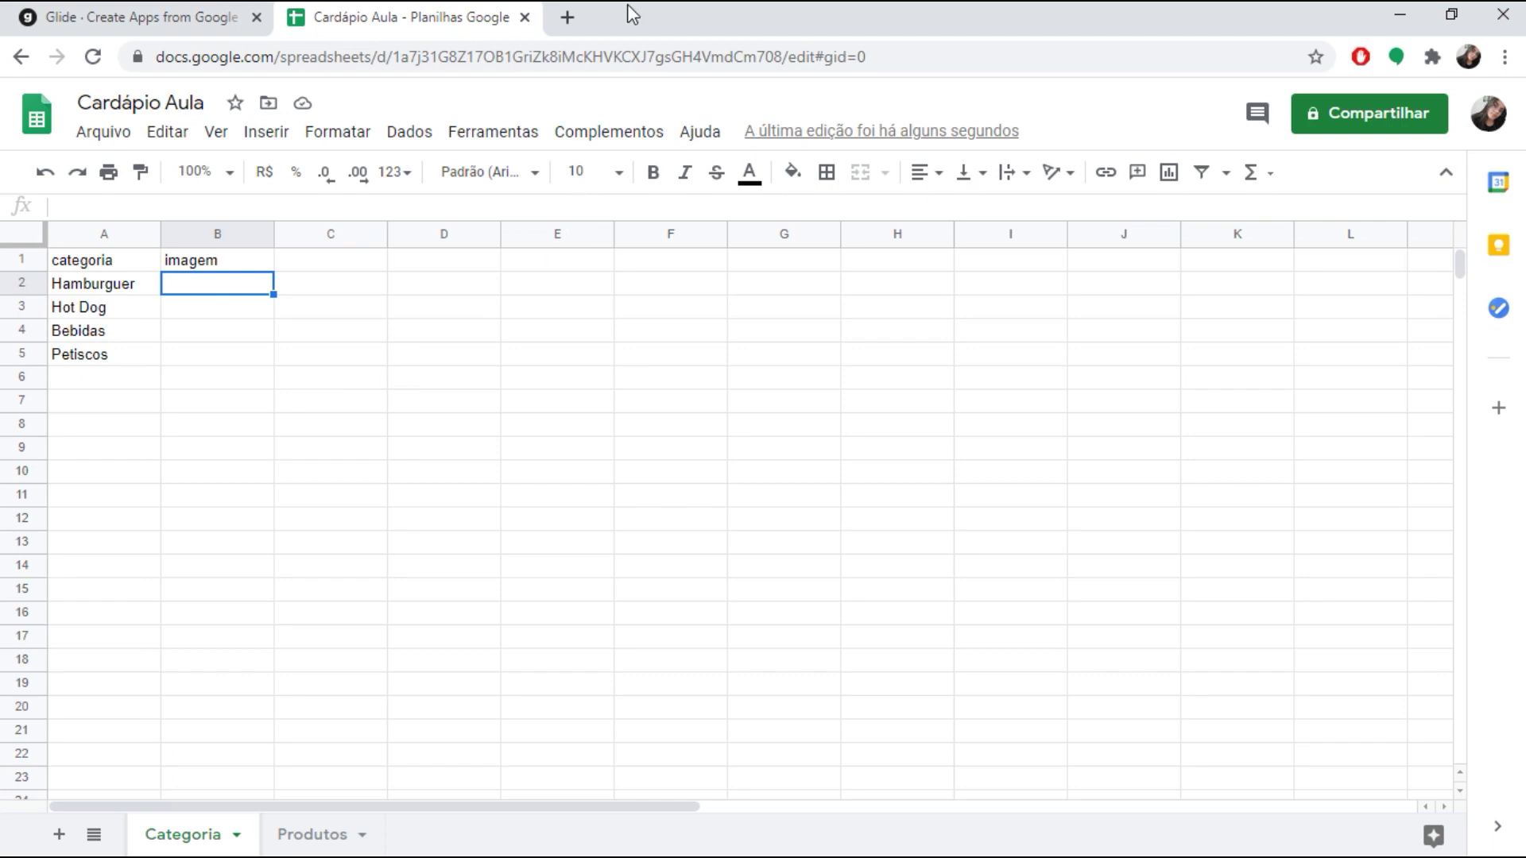
- Search Google Images for "hamburguer" in a new browser tab
{"action": "left_click", "coordinate": [568, 18]}
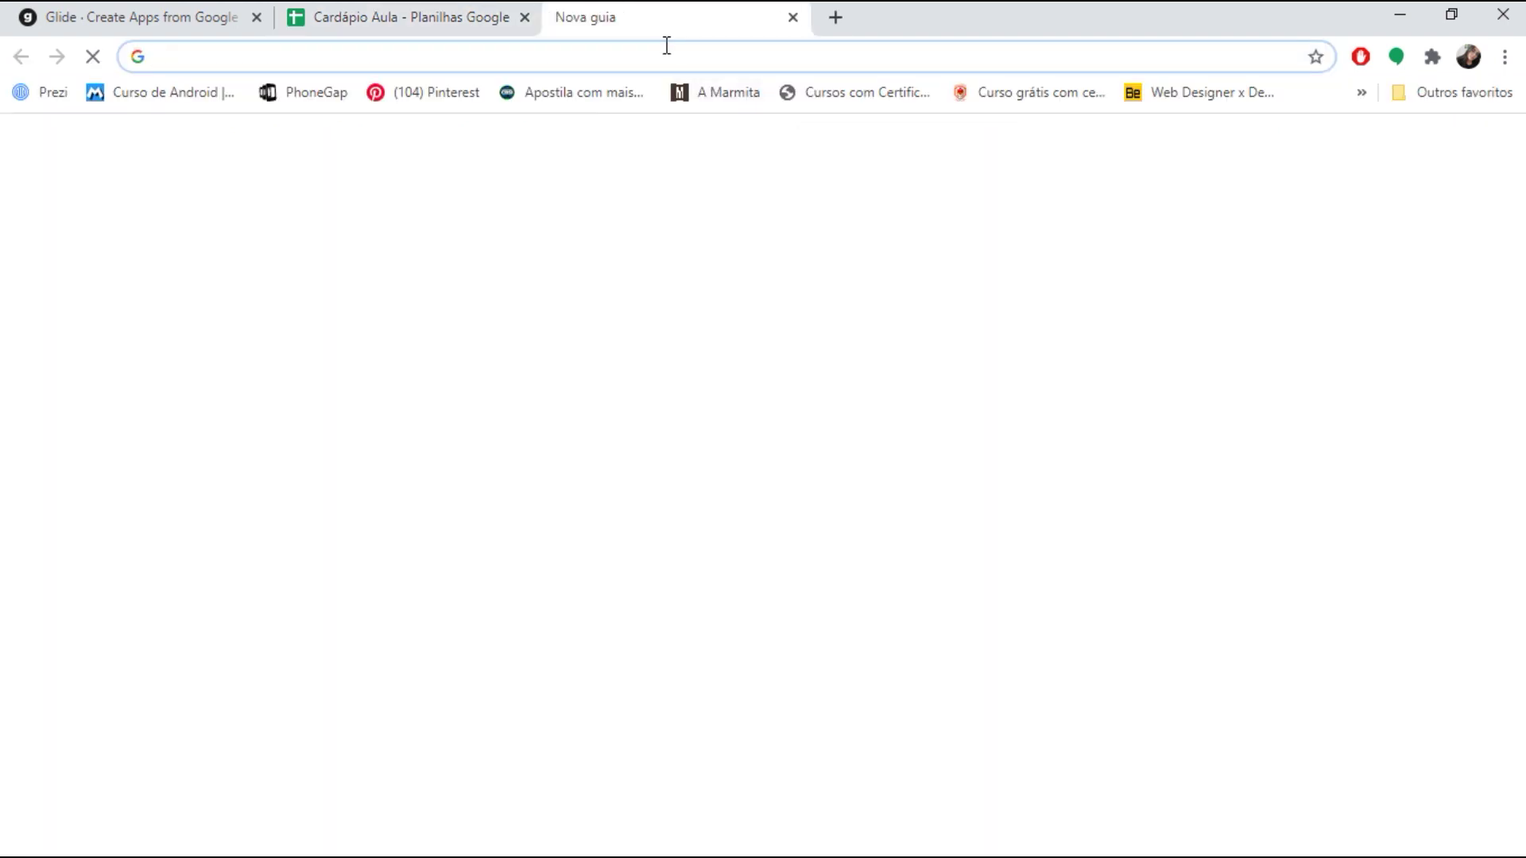
{"action": "type", "text": "hambur"}
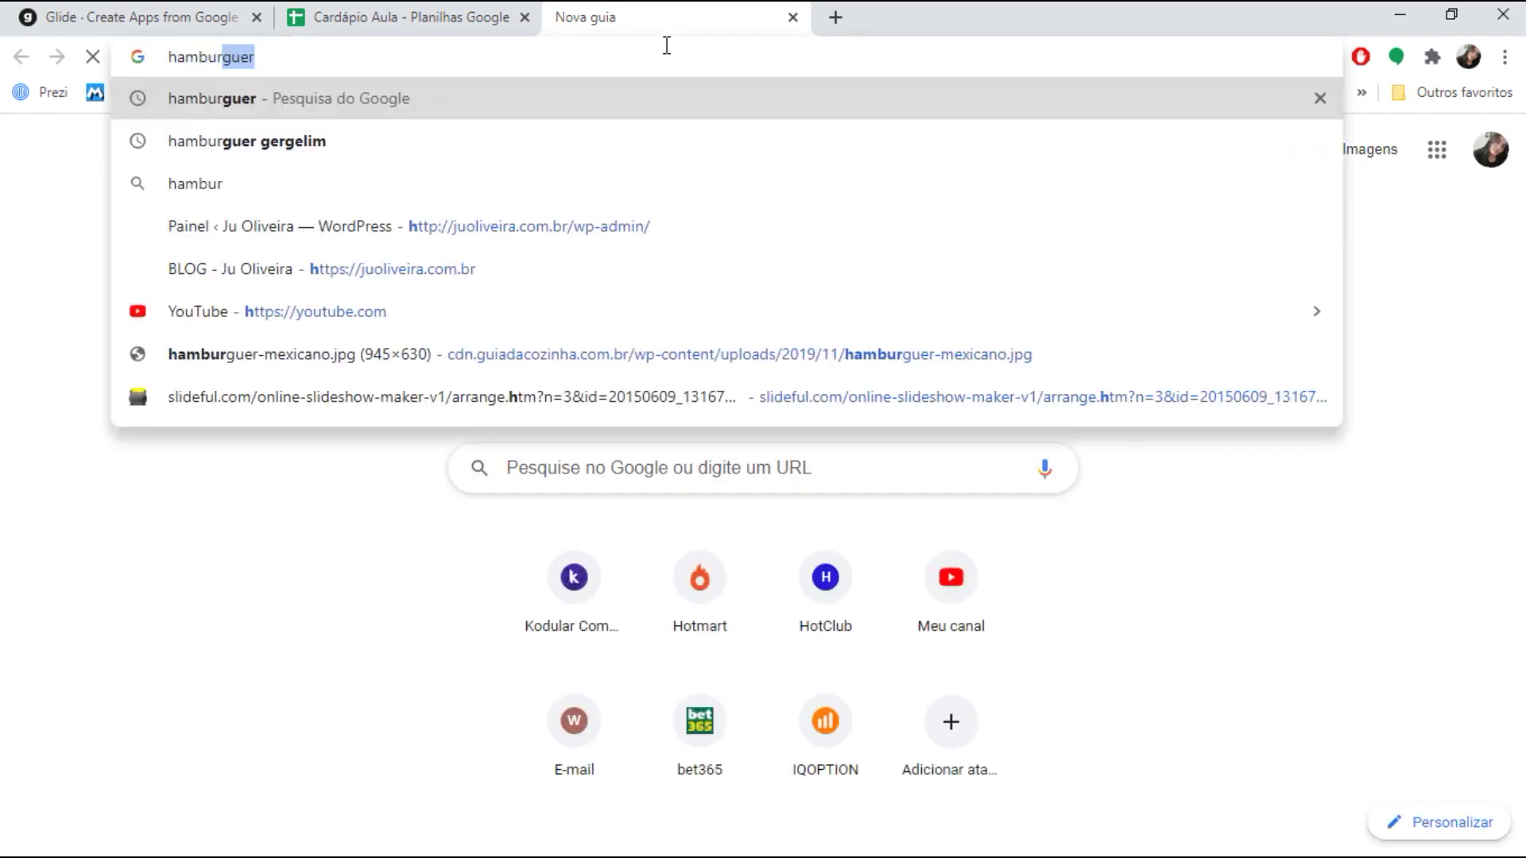
{"action": "key", "text": "Down"}
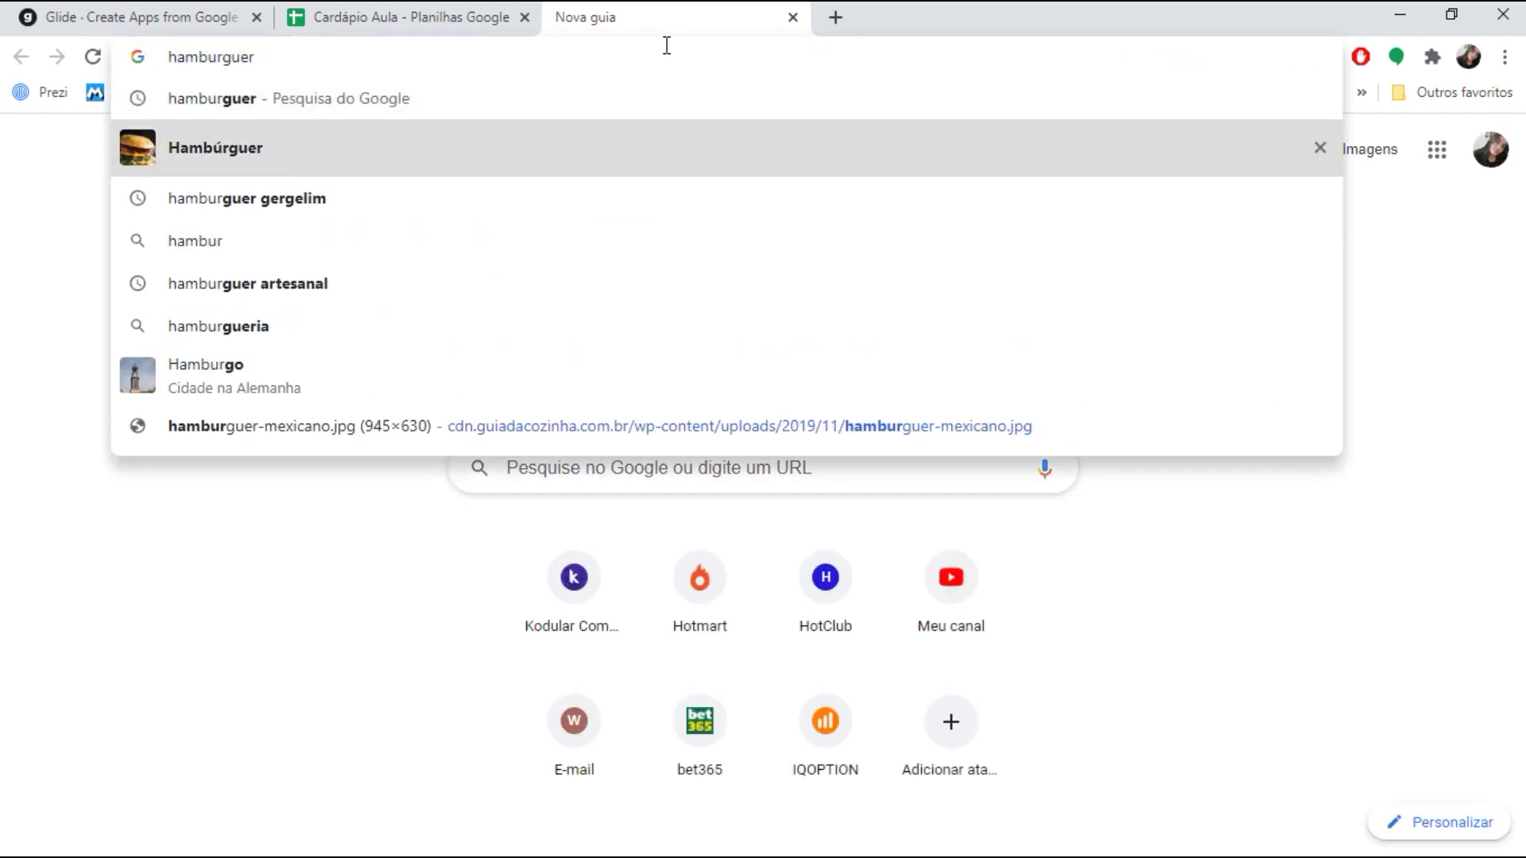
{"action": "key", "text": "Return"}
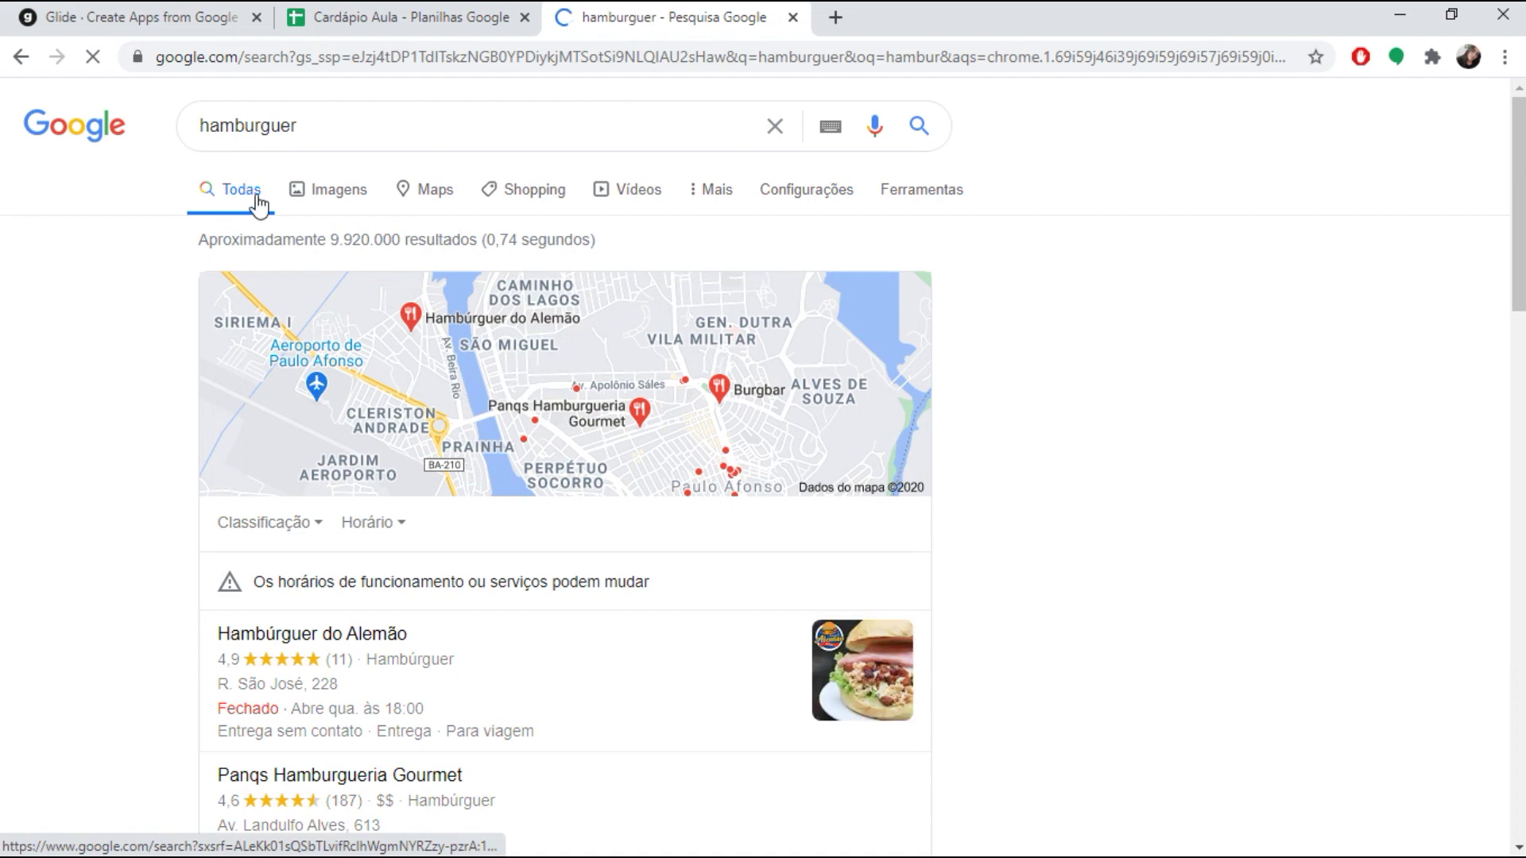
{"action": "left_click", "coordinate": [340, 198]}
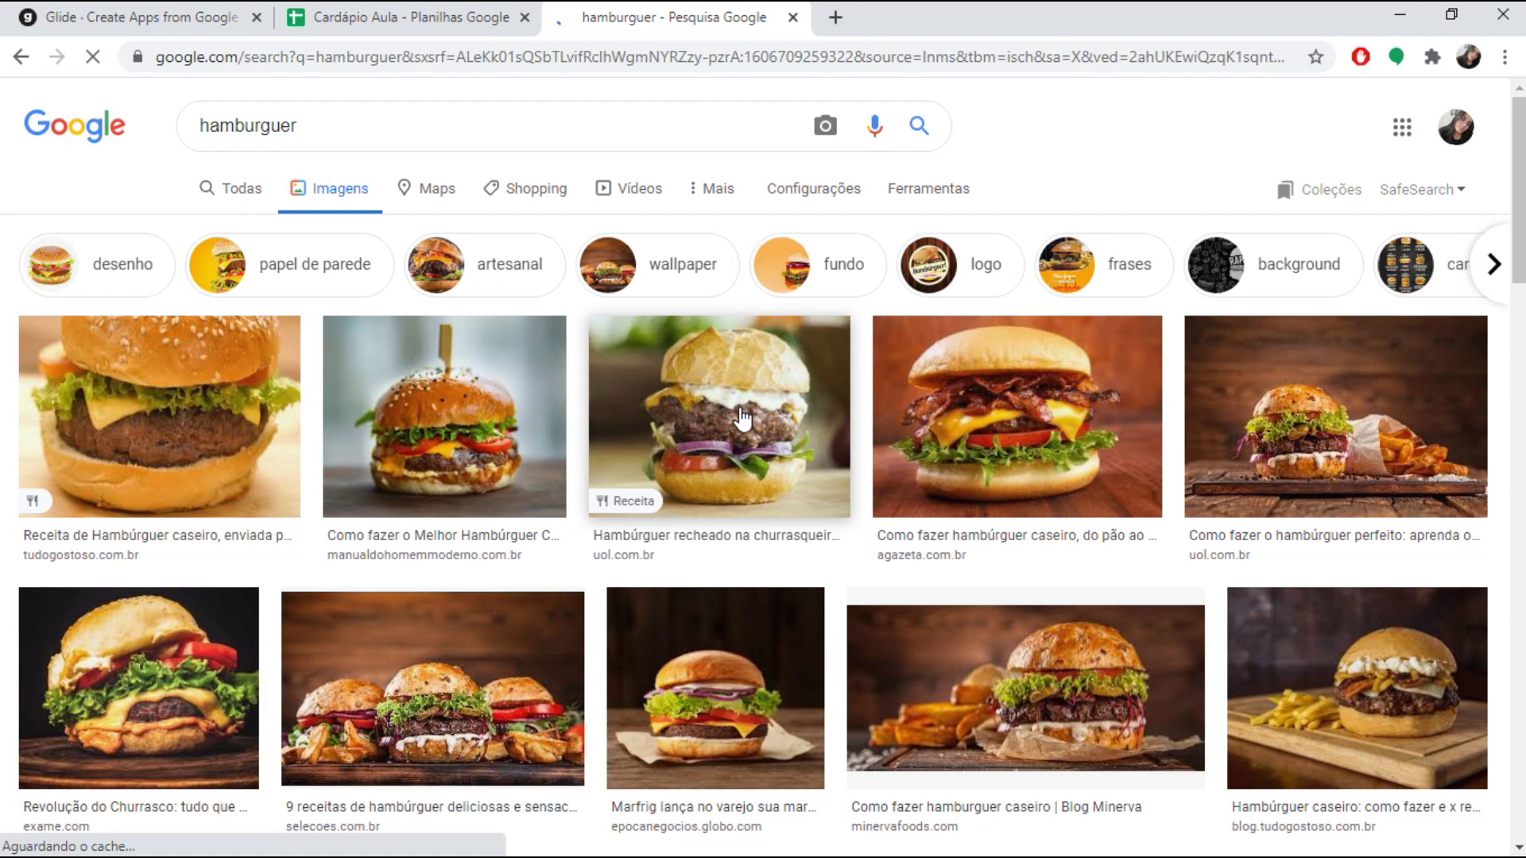
- Copy the image address of the A Gazeta bacon cheeseburger photo and paste it into cell B2 of the Categoria sheet
{"action": "left_click", "coordinate": [1066, 405]}
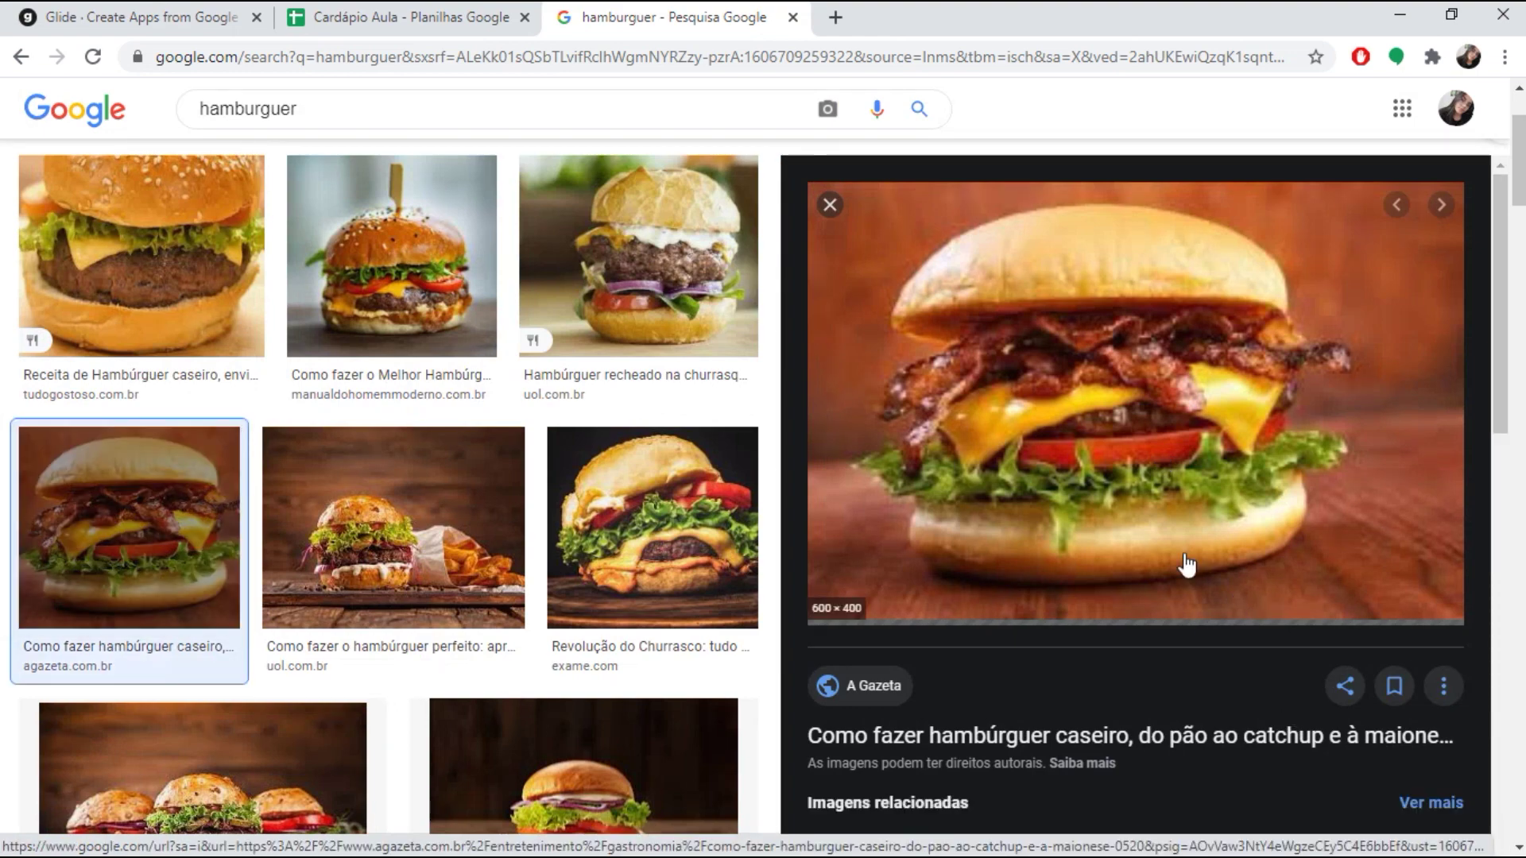
{"action": "right_click", "coordinate": [1097, 364]}
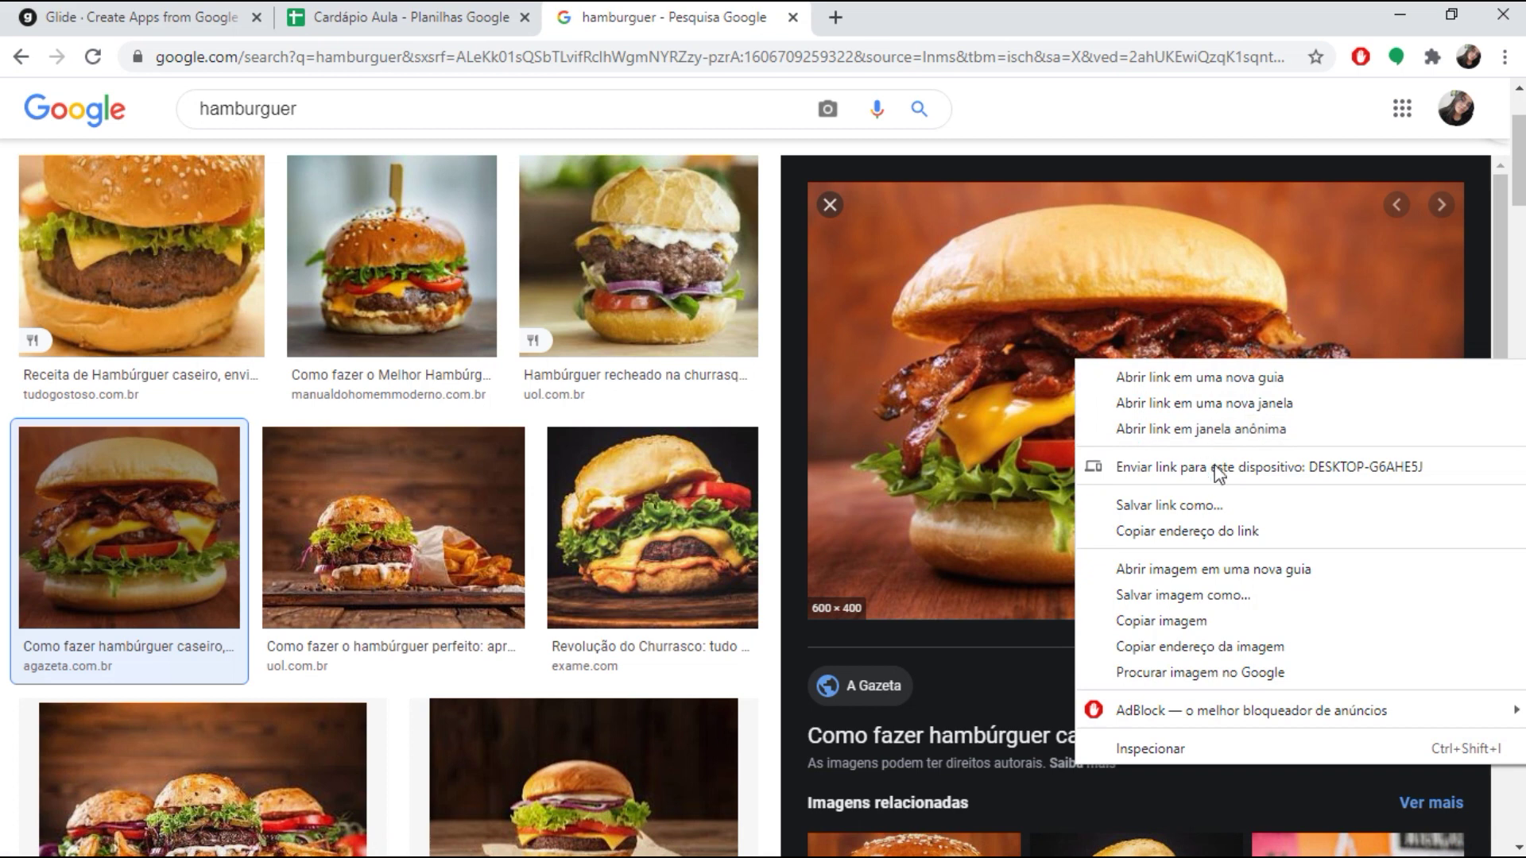
{"action": "left_click", "coordinate": [1245, 648]}
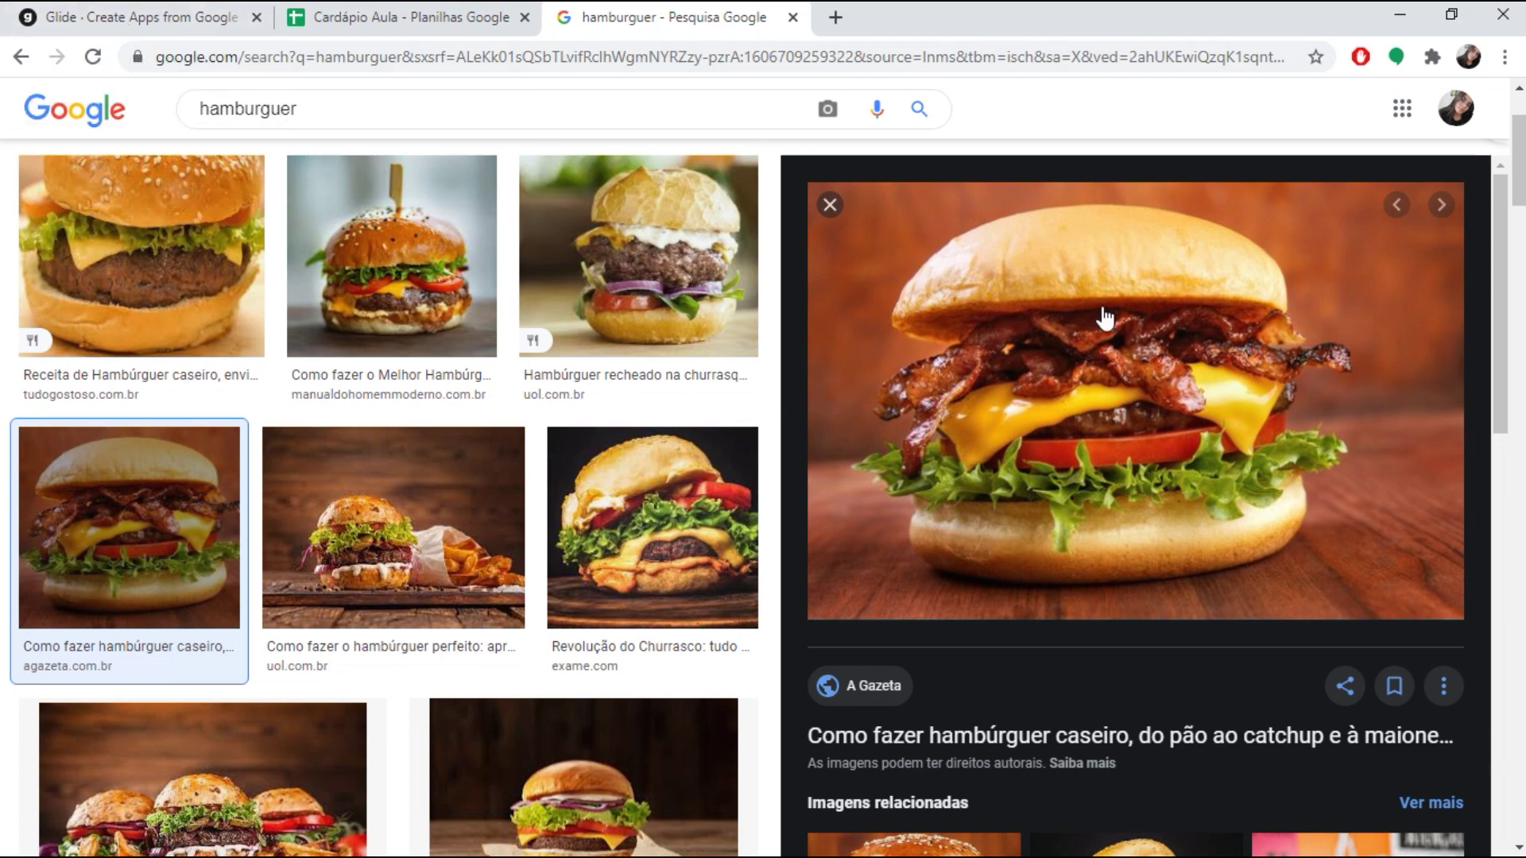
{"action": "right_click", "coordinate": [1064, 340]}
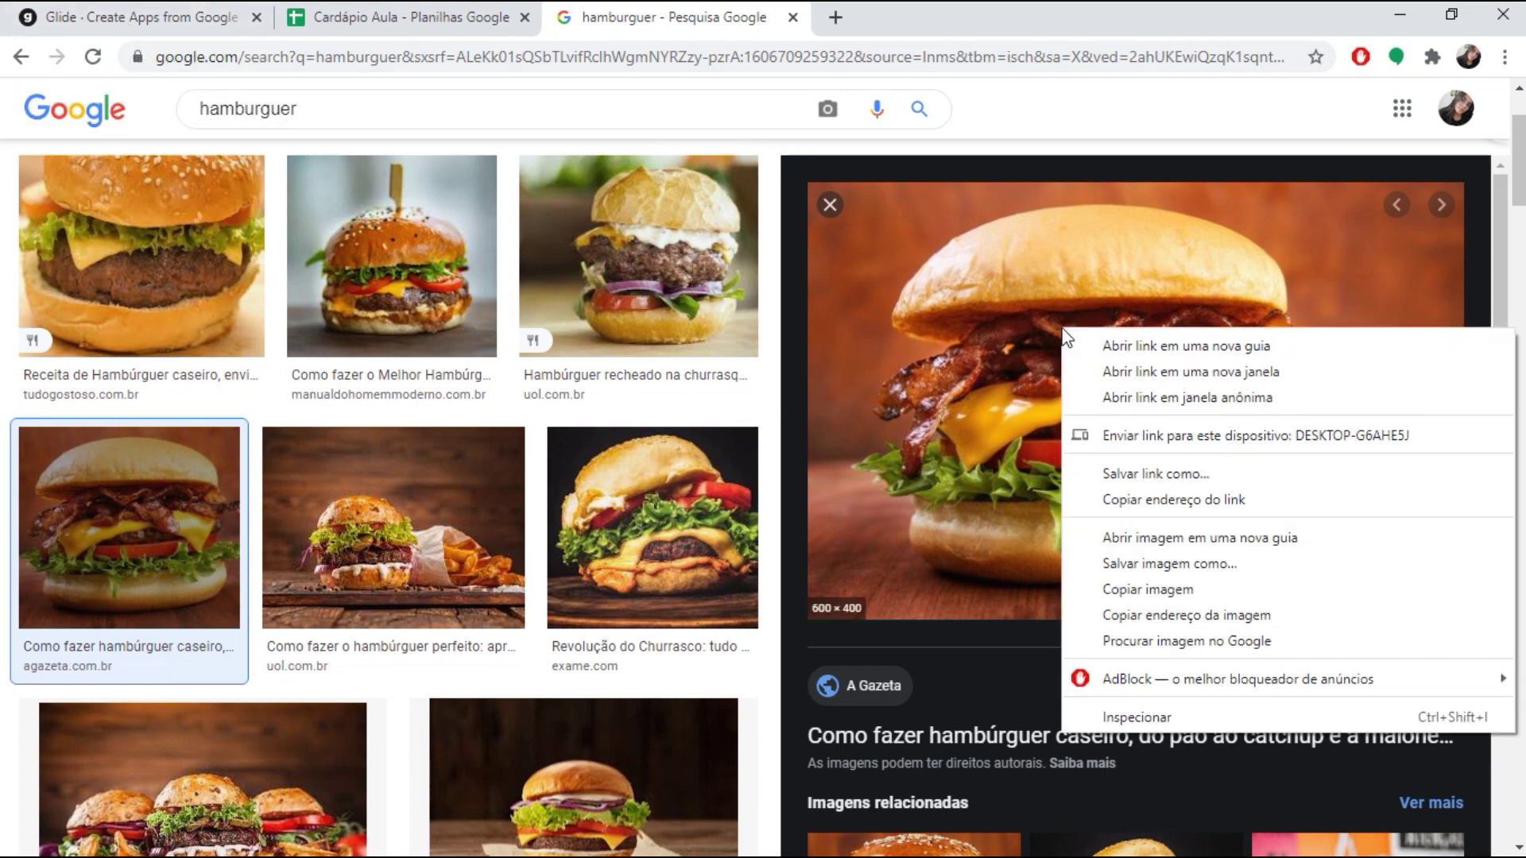
{"action": "left_click", "coordinate": [1244, 618]}
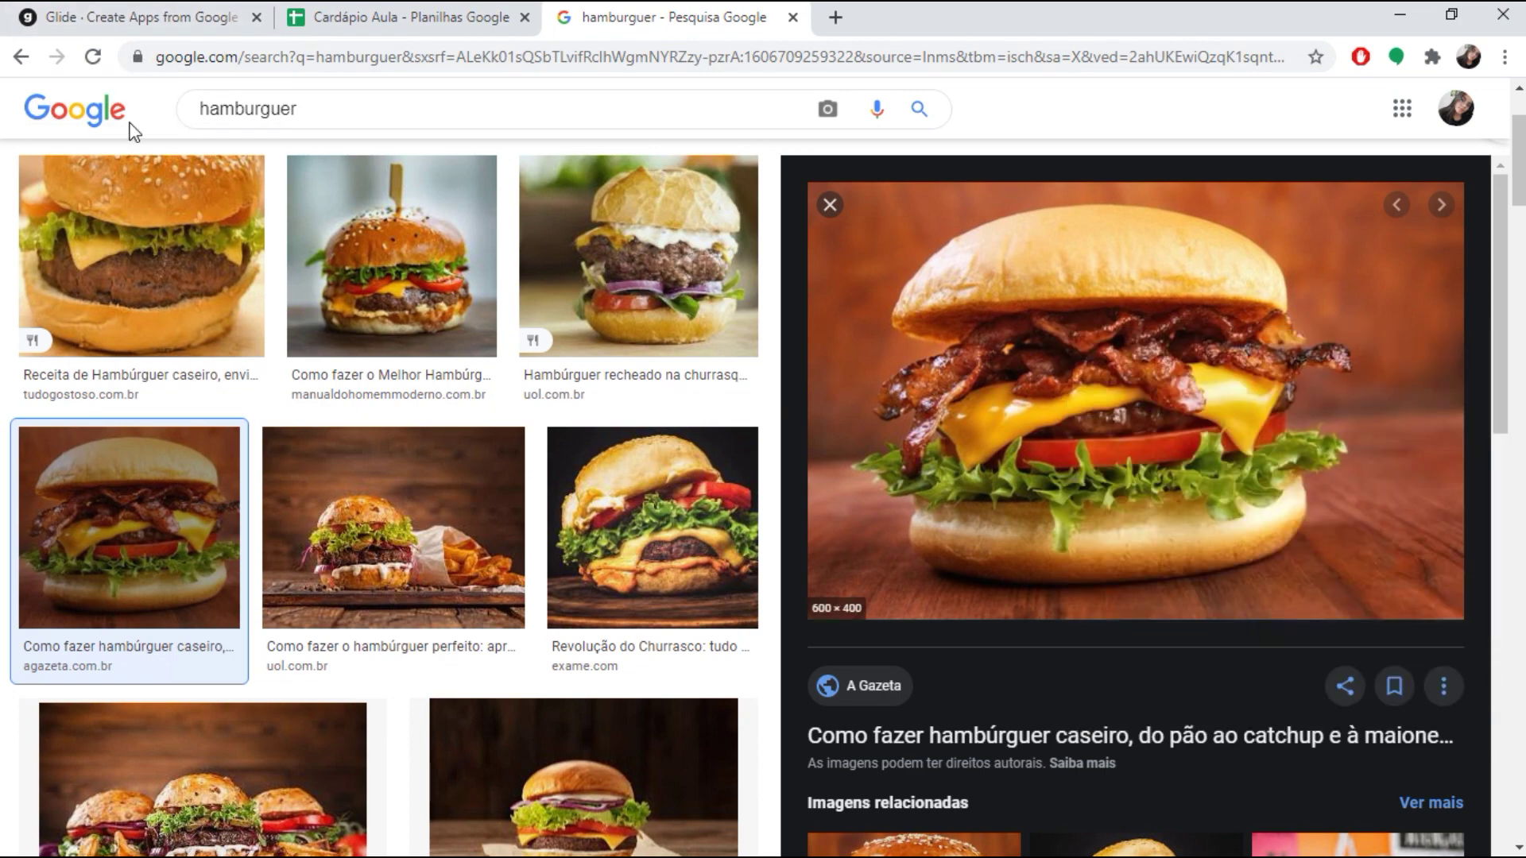
{"action": "left_click", "coordinate": [387, 22]}
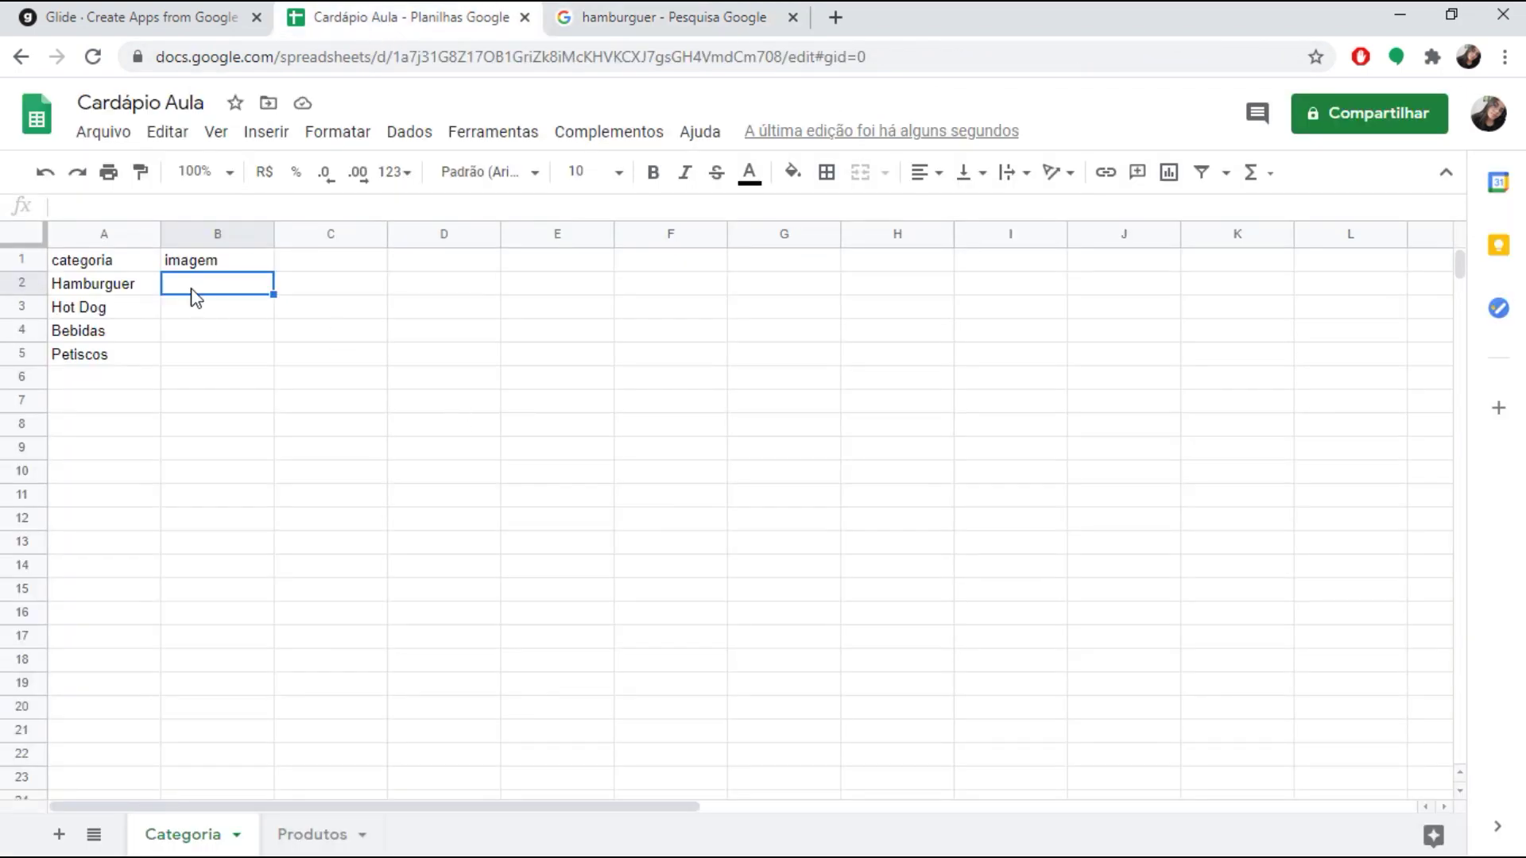
{"action": "type", "text": "https://midias.agazeta.com.br/2019/10/17/hamburguer-com-bacon-queijo-cheddar-e-salada-79956-article.jpg"}
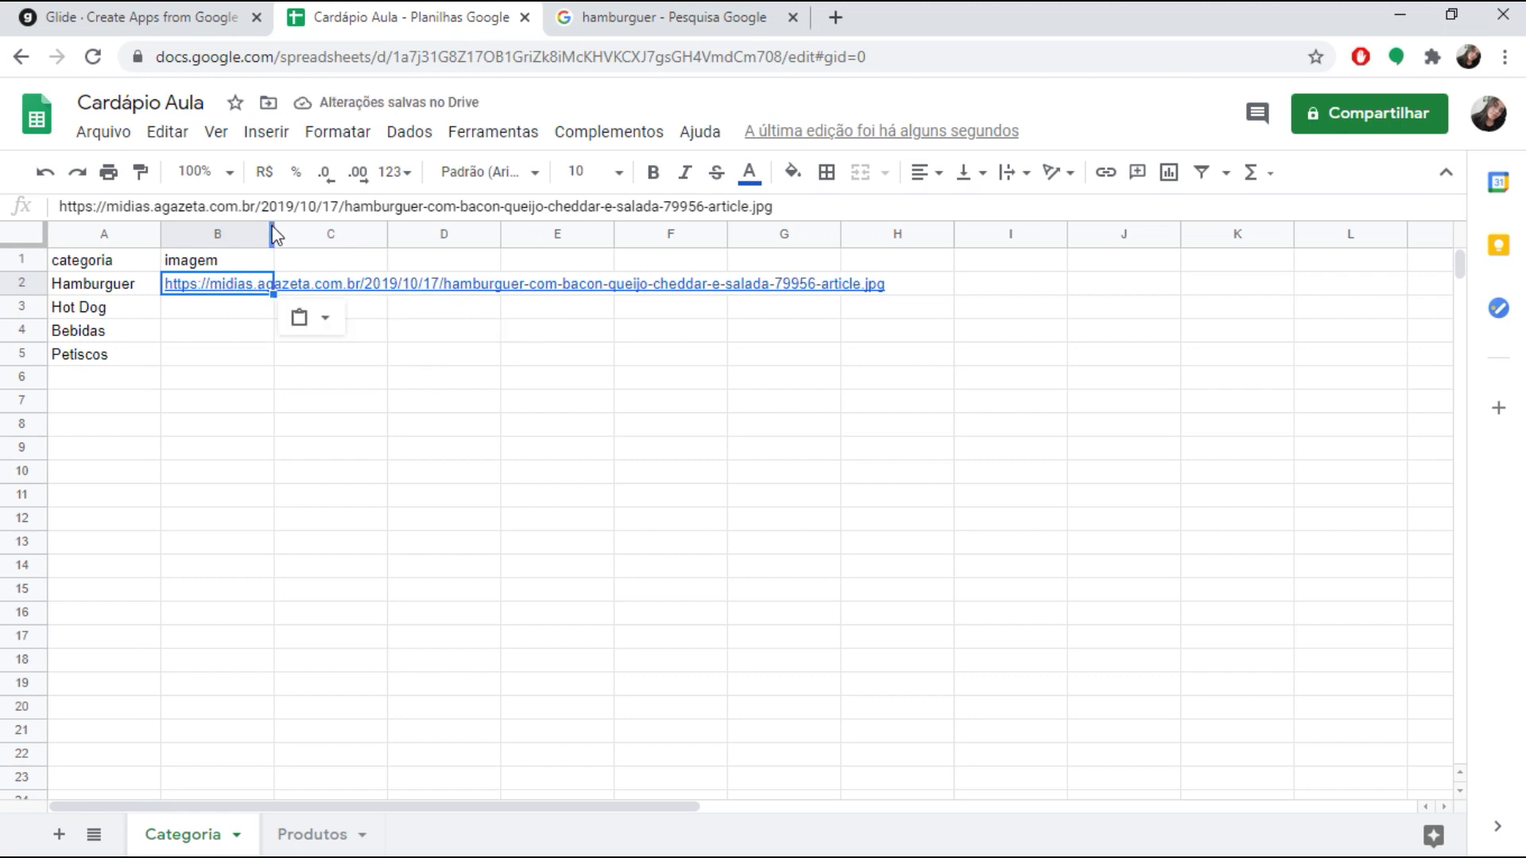
- Widen column B slightly and set the text wrapping of cells B2:B6 to clip
{"action": "left_click_drag", "start_coordinate": [272, 236], "coordinate": [312, 236]}
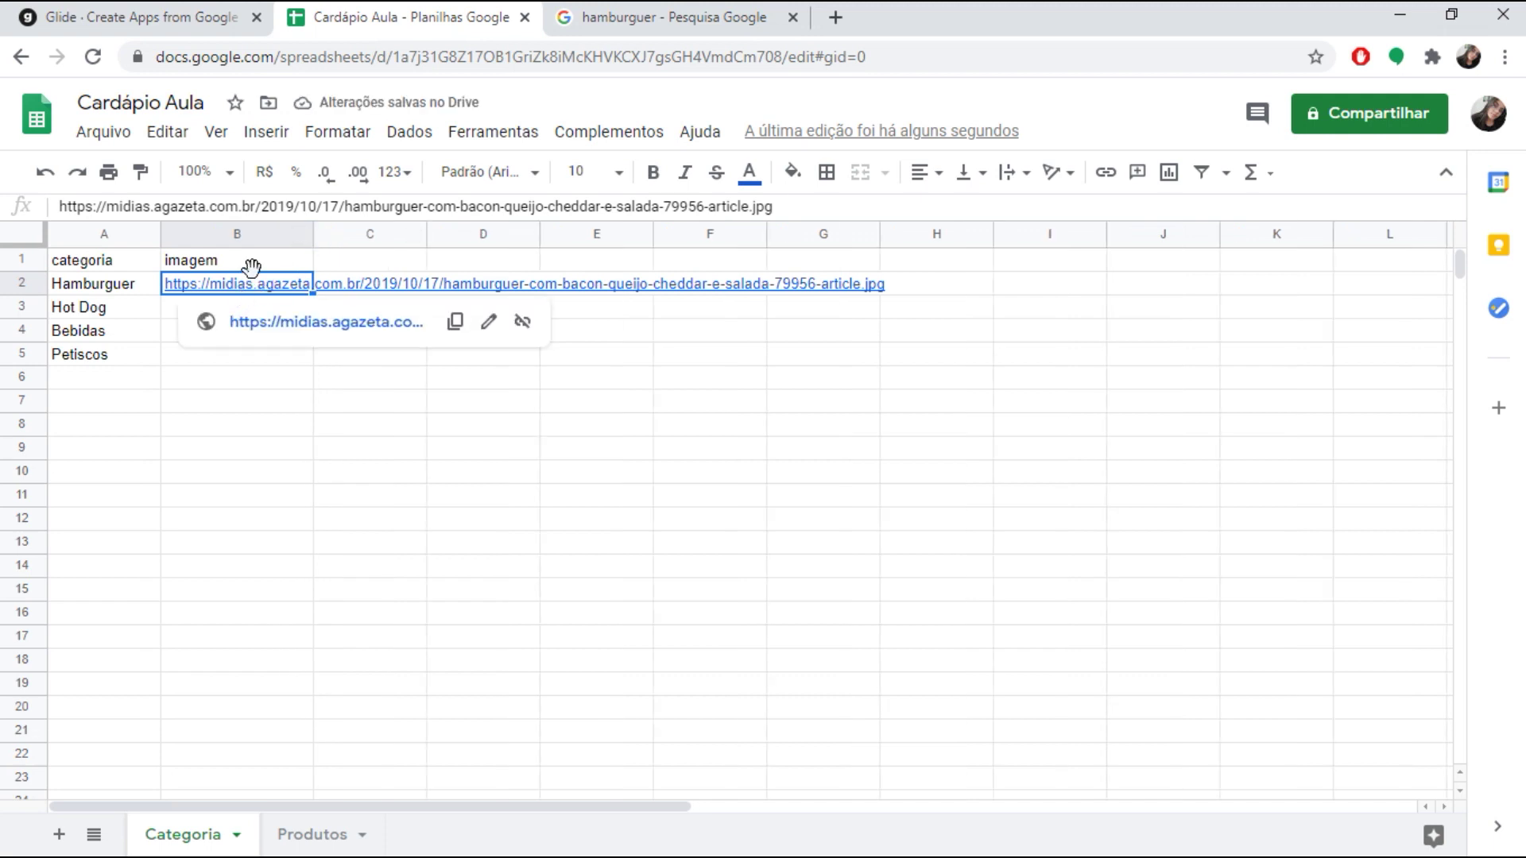
{"action": "left_click_drag", "start_coordinate": [272, 290], "coordinate": [272, 394]}
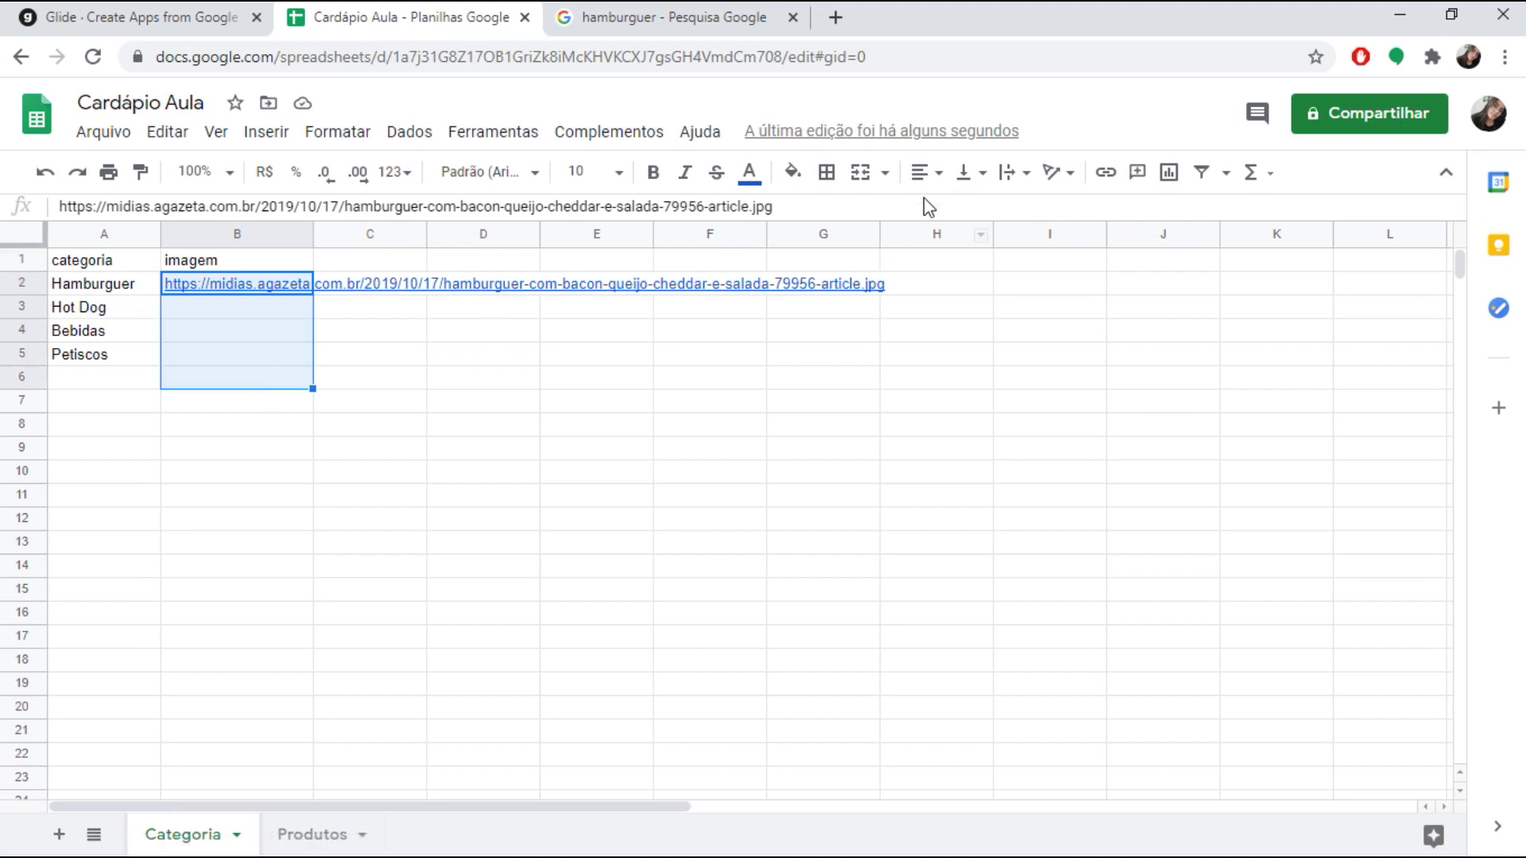
{"action": "left_click", "coordinate": [1017, 174]}
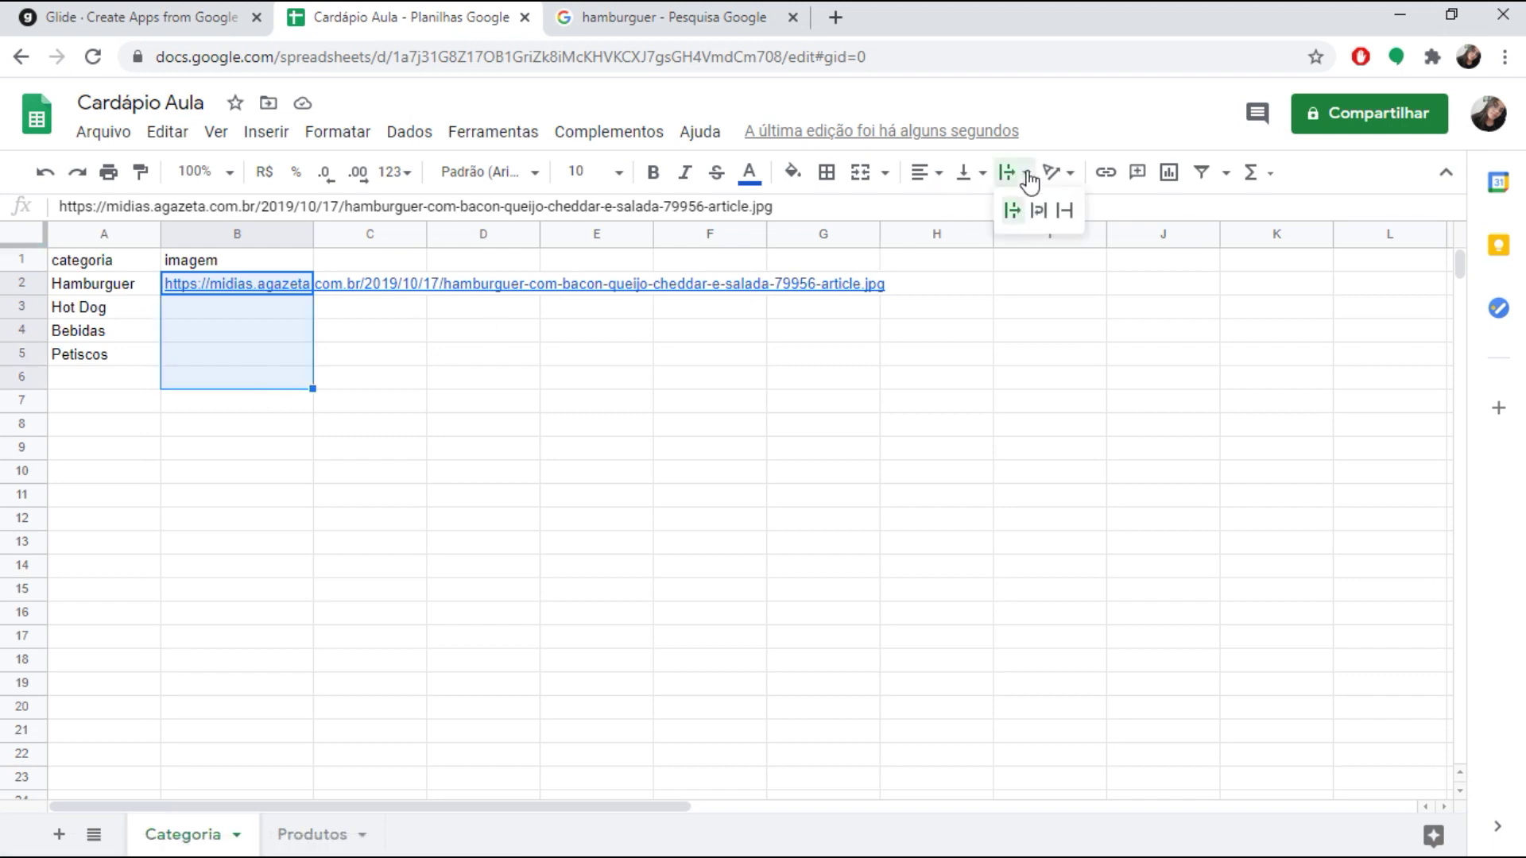
{"action": "left_click", "coordinate": [1066, 211]}
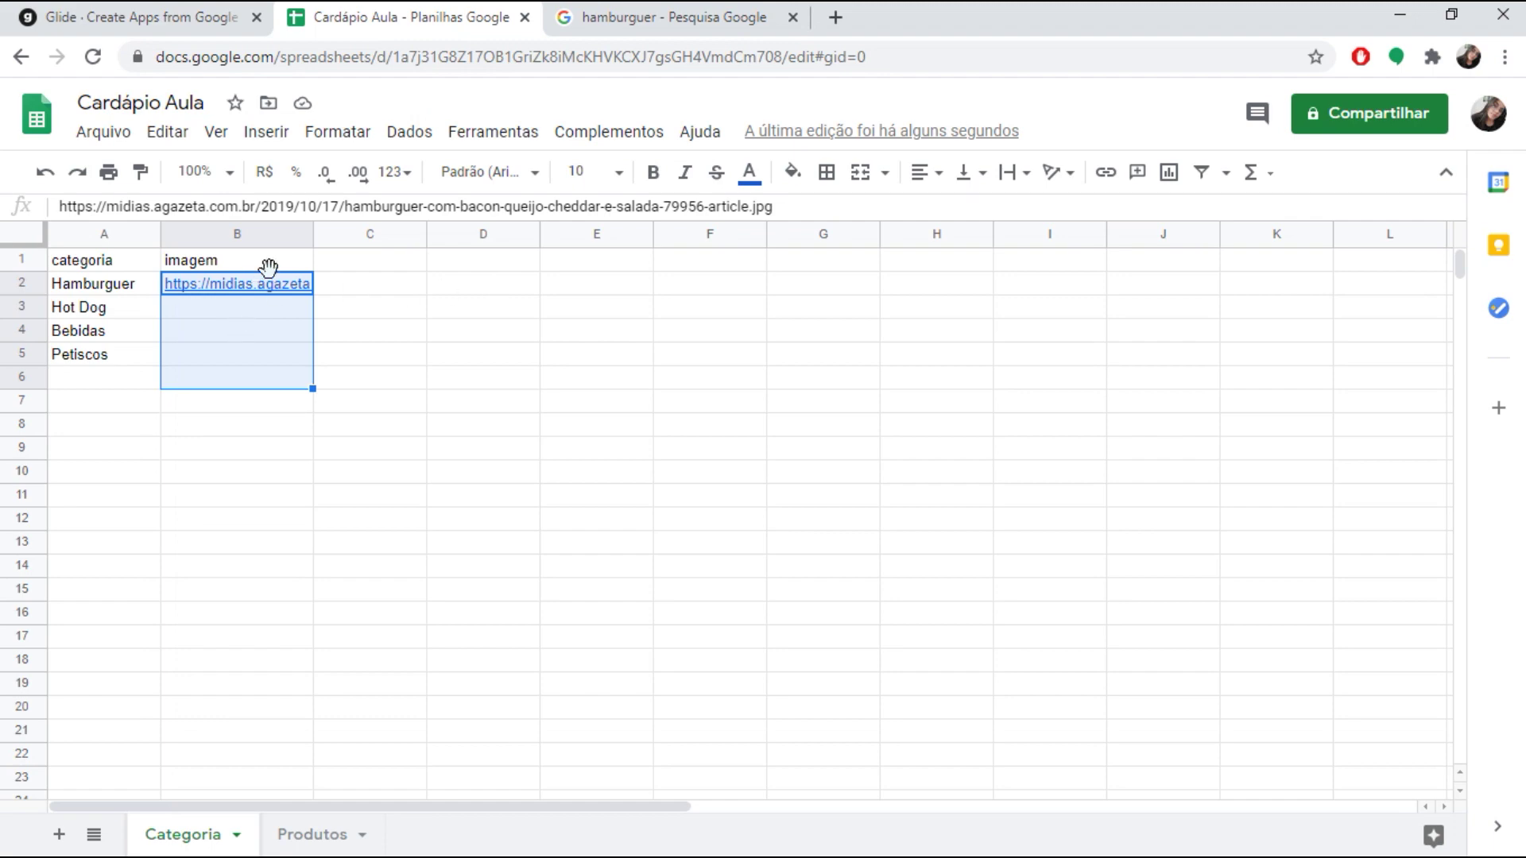
{"action": "left_click", "coordinate": [586, 358]}
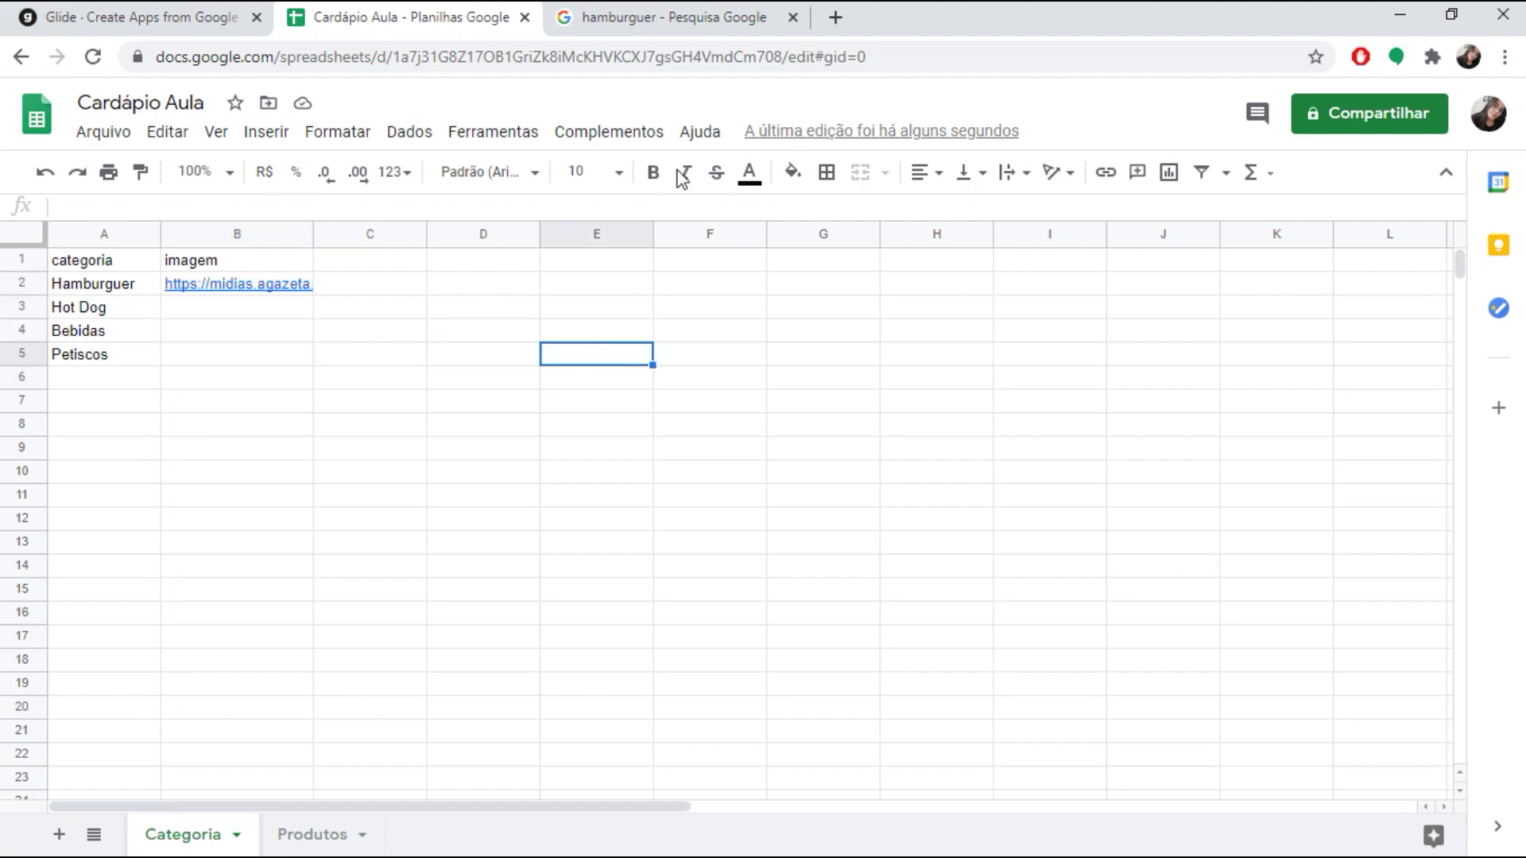
- Return to the Google Images results and search for "hot dog" instead
{"action": "left_click", "coordinate": [684, 19]}
{"action": "double_click", "coordinate": [188, 108]}
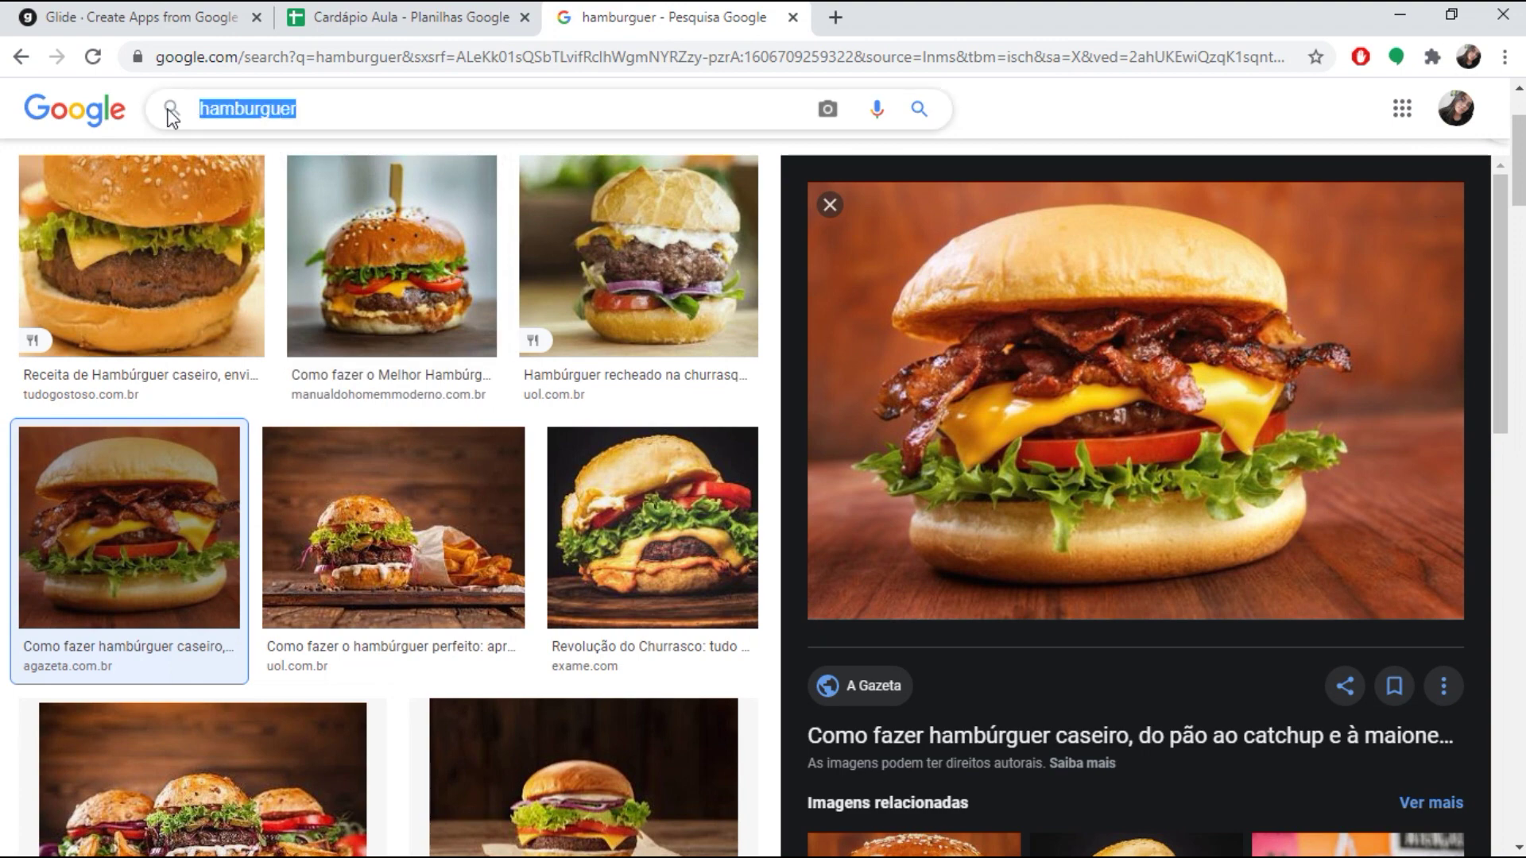
{"action": "type", "text": "hot dog"}
{"action": "key", "text": "Return"}
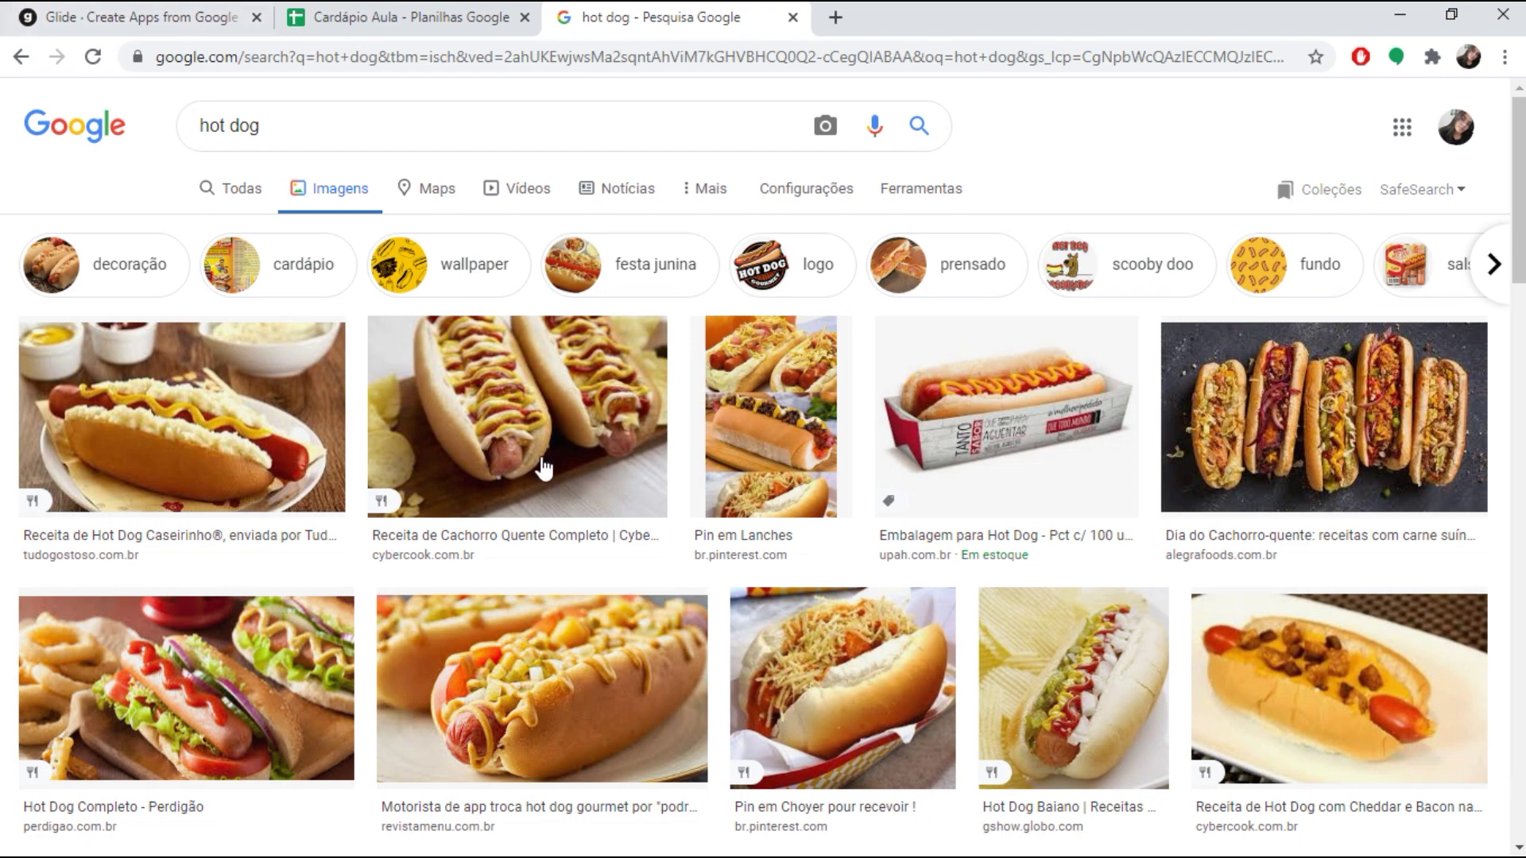
- Open the Revista Menu hot dog photo in the image results and copy its image address
{"action": "left_click", "coordinate": [499, 387]}
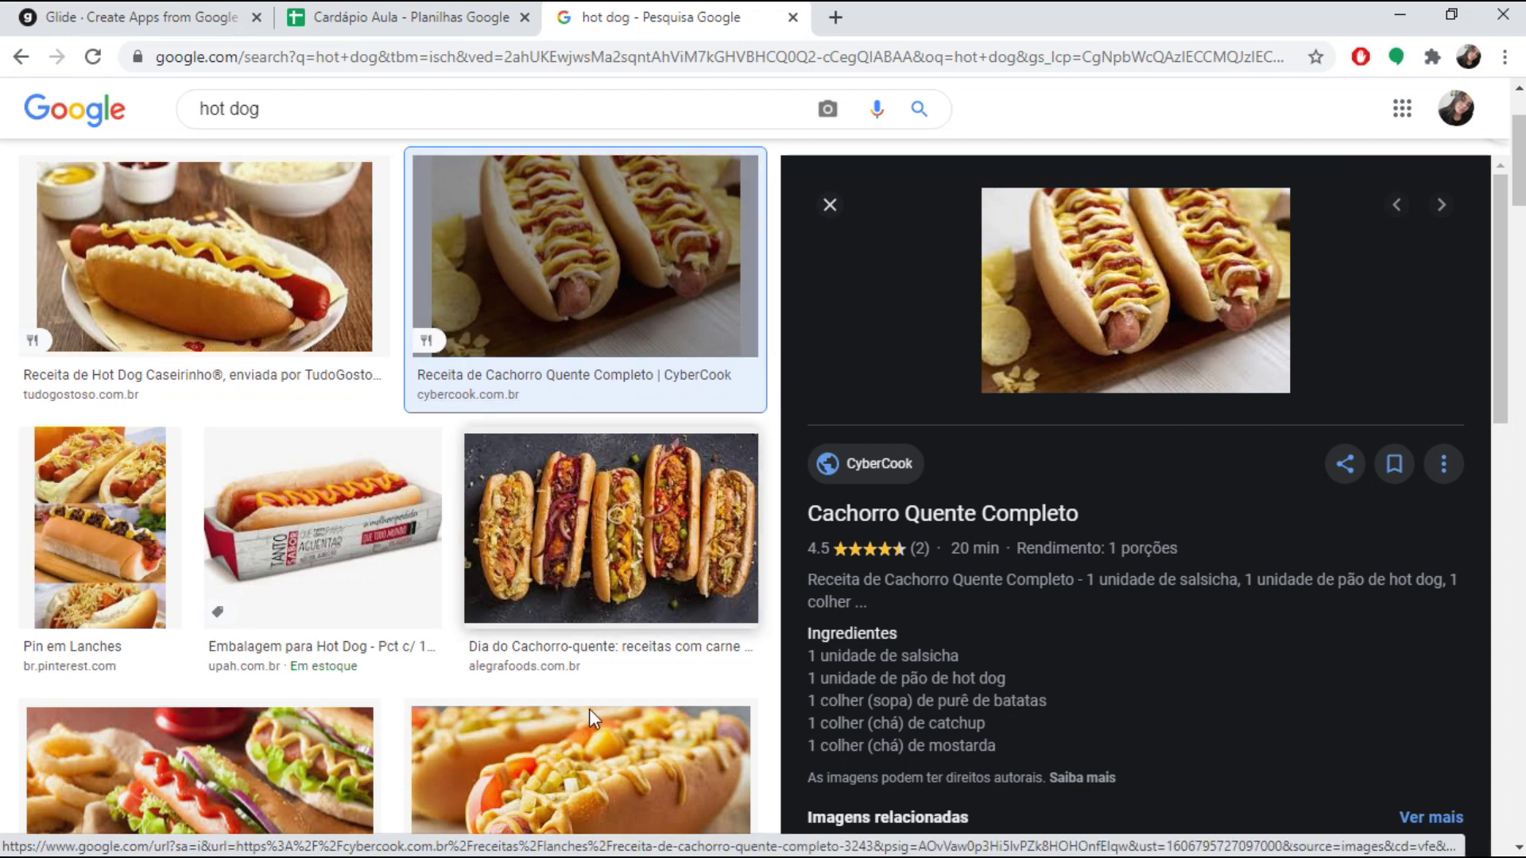
{"action": "left_click", "coordinate": [628, 727]}
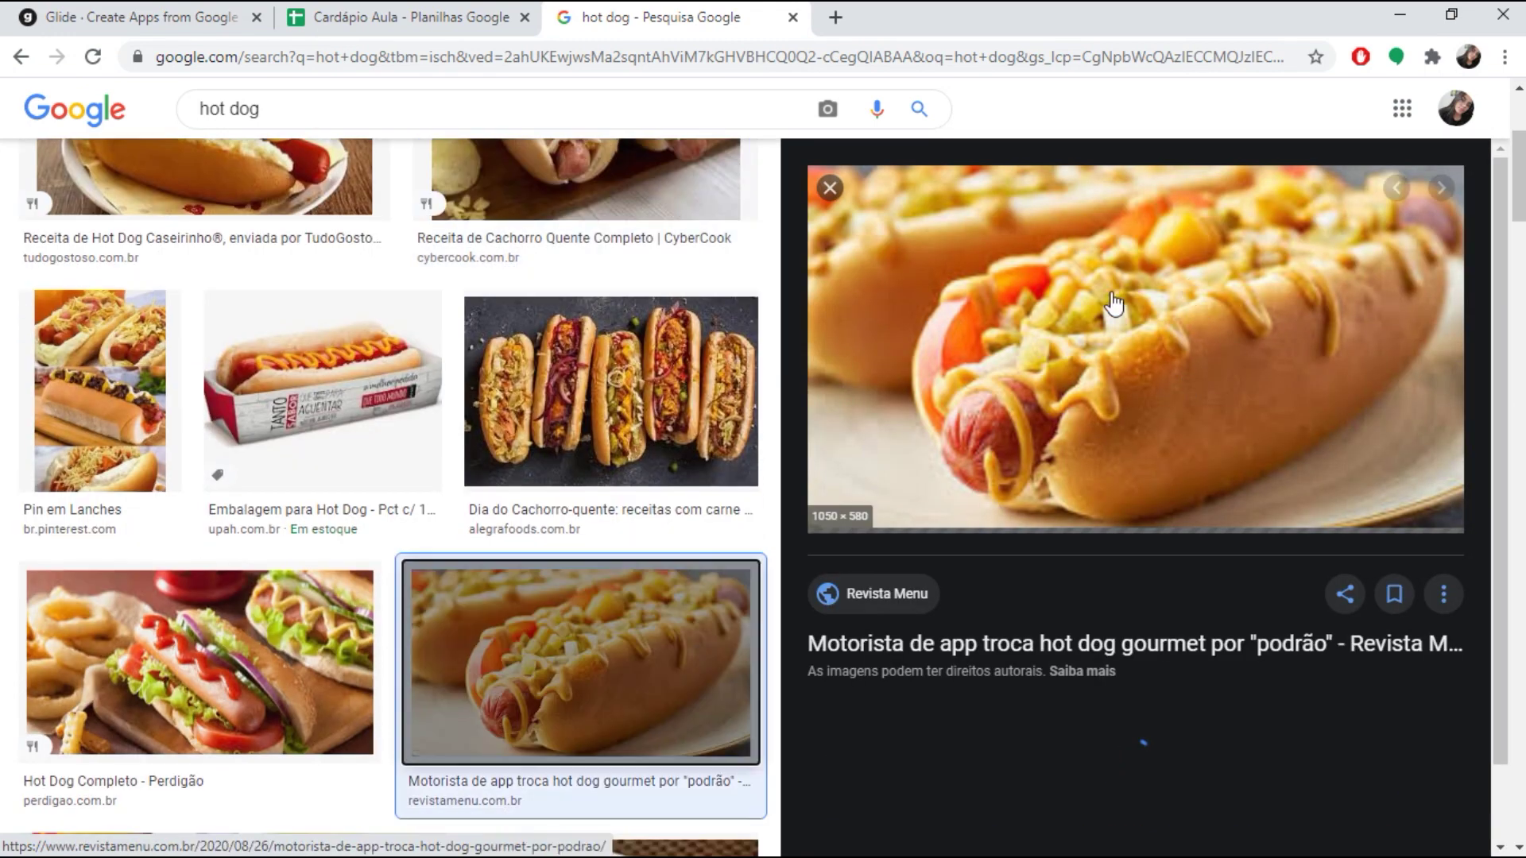
{"action": "right_click", "coordinate": [1142, 316]}
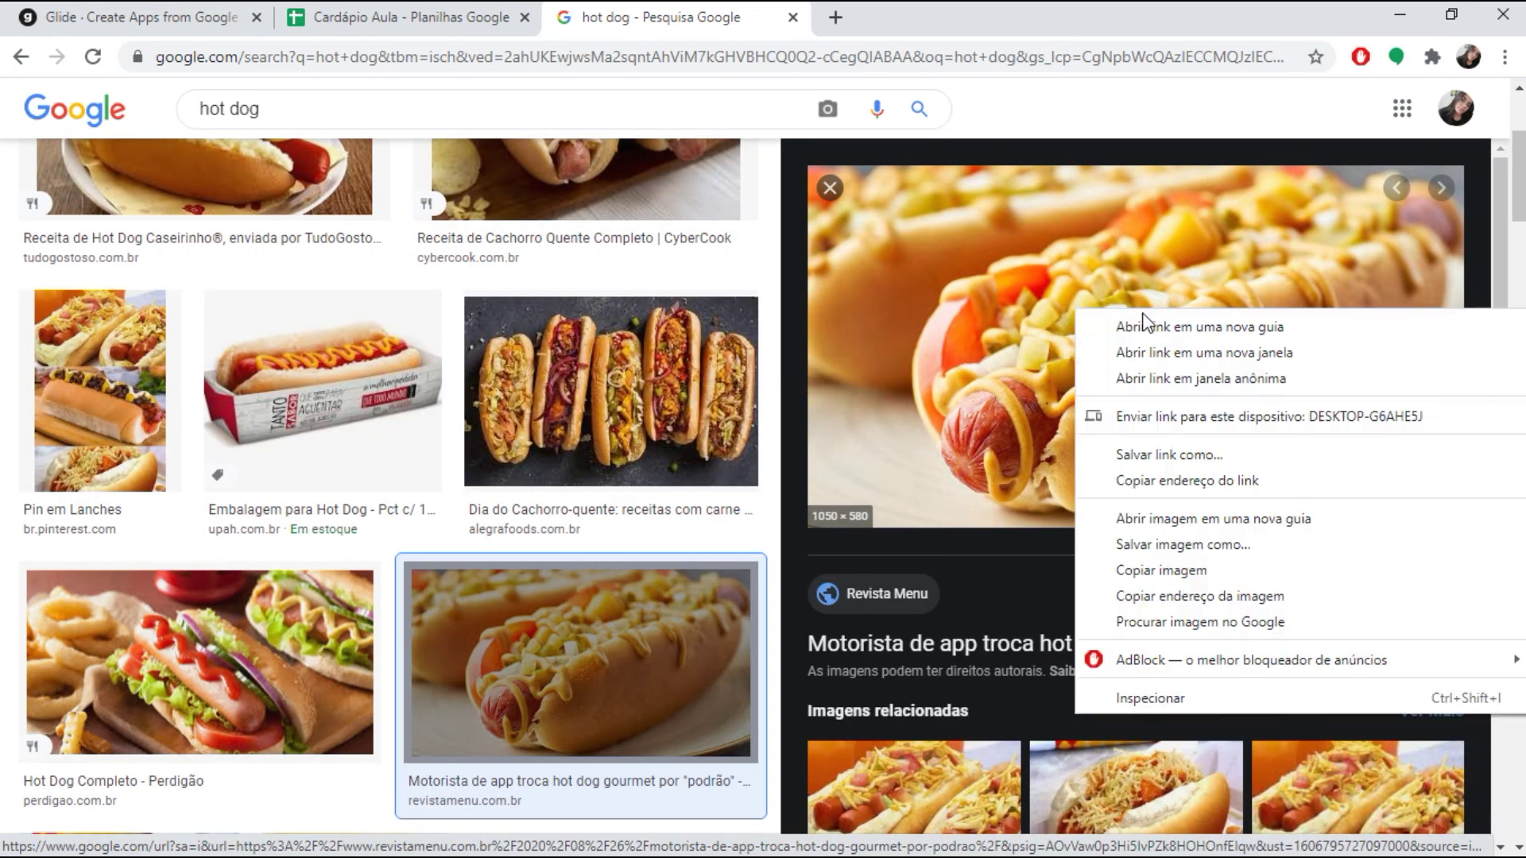
{"action": "left_click", "coordinate": [1244, 596]}
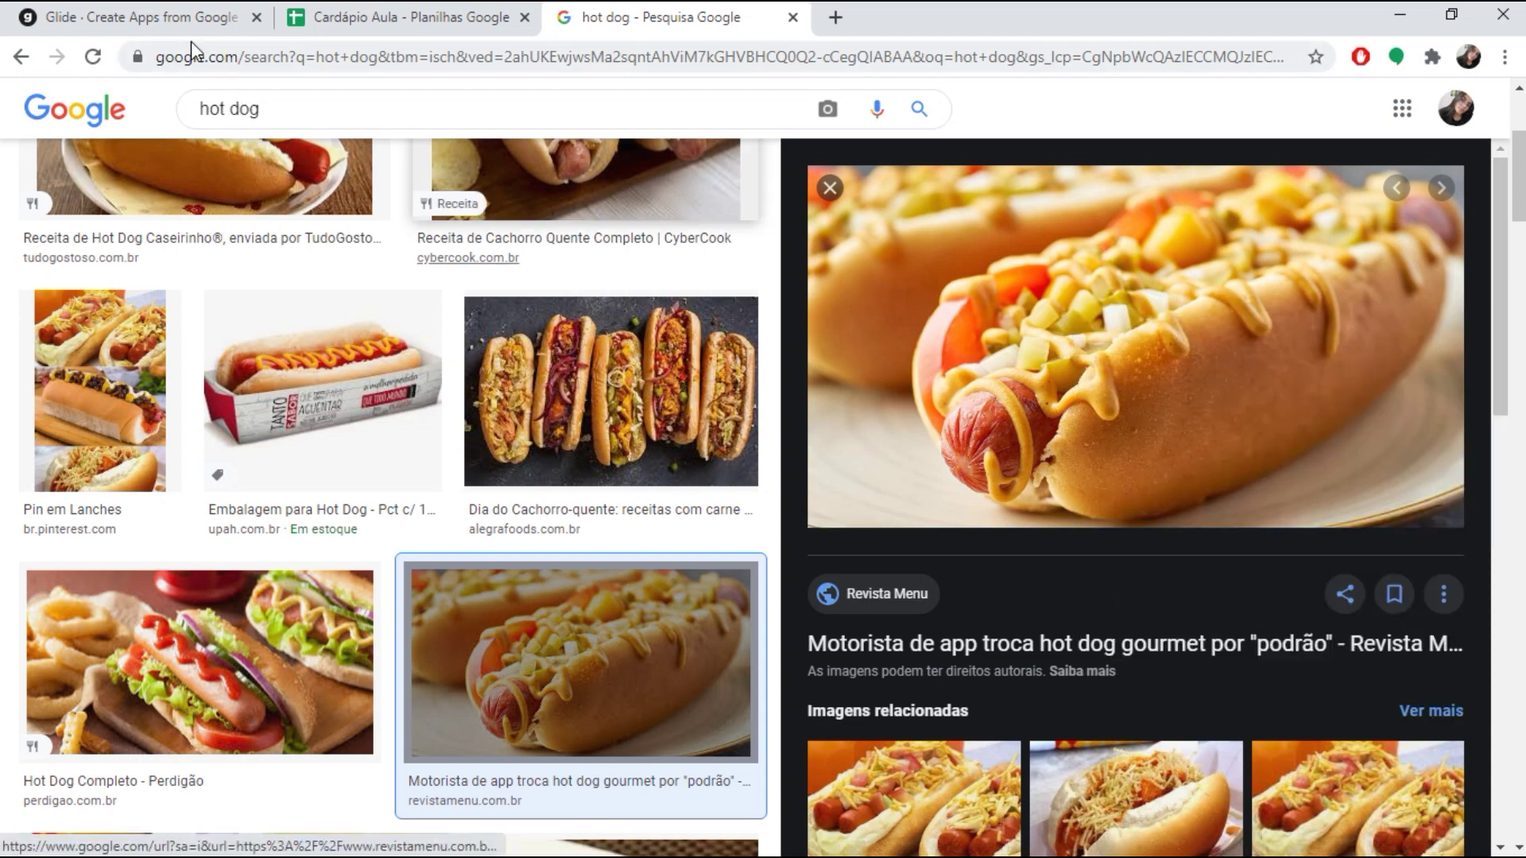
- Switch to the Cardápio Aula spreadsheet and paste the copied hot dog image address into cell B3 of the Categoria sheet
{"action": "left_click", "coordinate": [401, 17]}
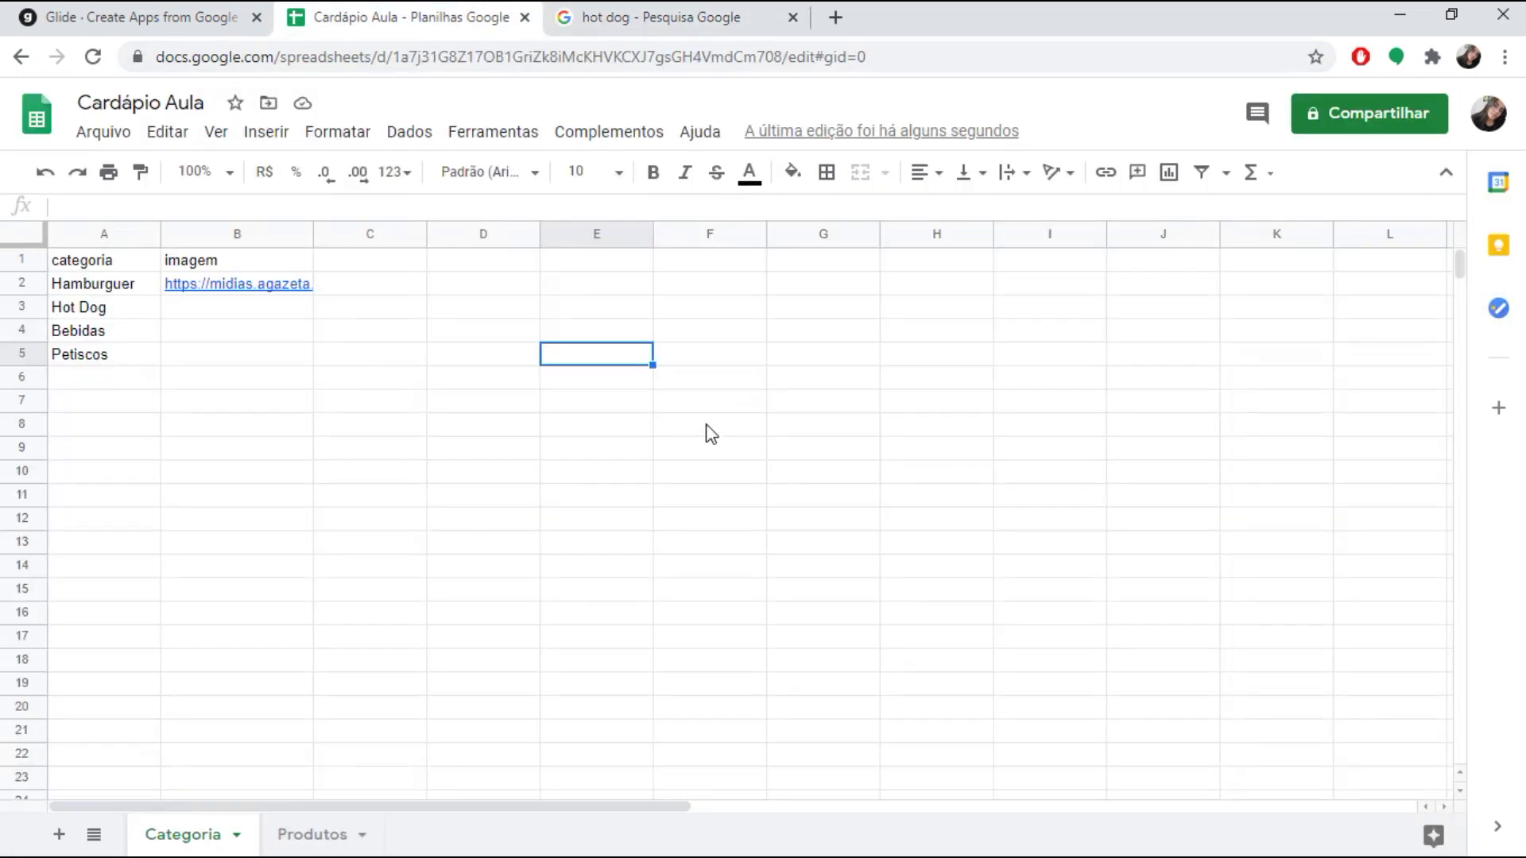
{"action": "left_click", "coordinate": [259, 307]}
{"action": "type", "text": "https://www.revistamenu.com.br/wp-content/uploads/2020/08/appdog.jpg"}
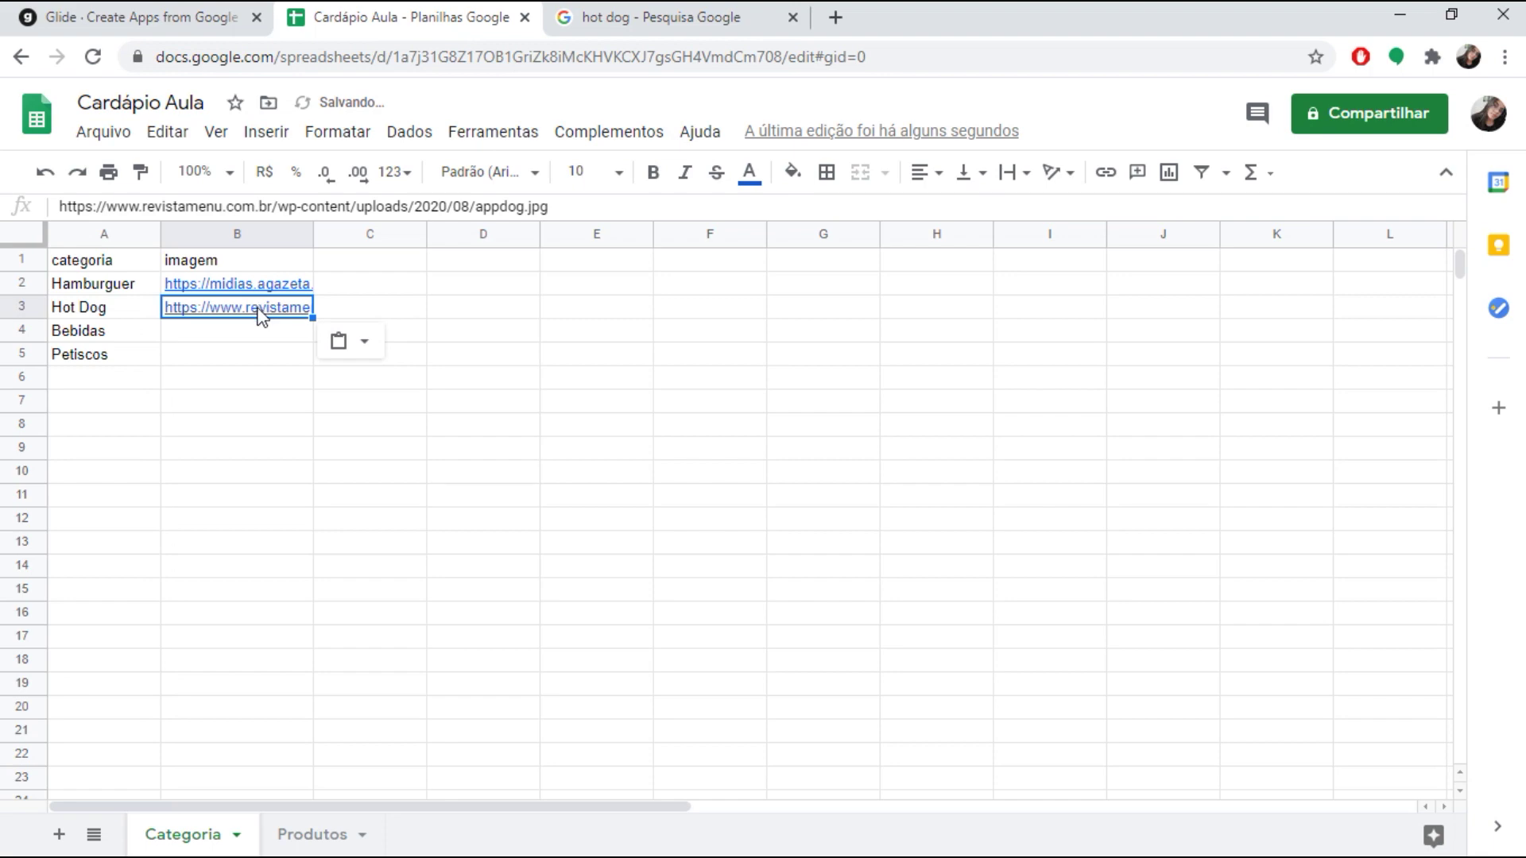
- Return to the Google Images results and search for "bebidas" instead
{"action": "left_click", "coordinate": [638, 18]}
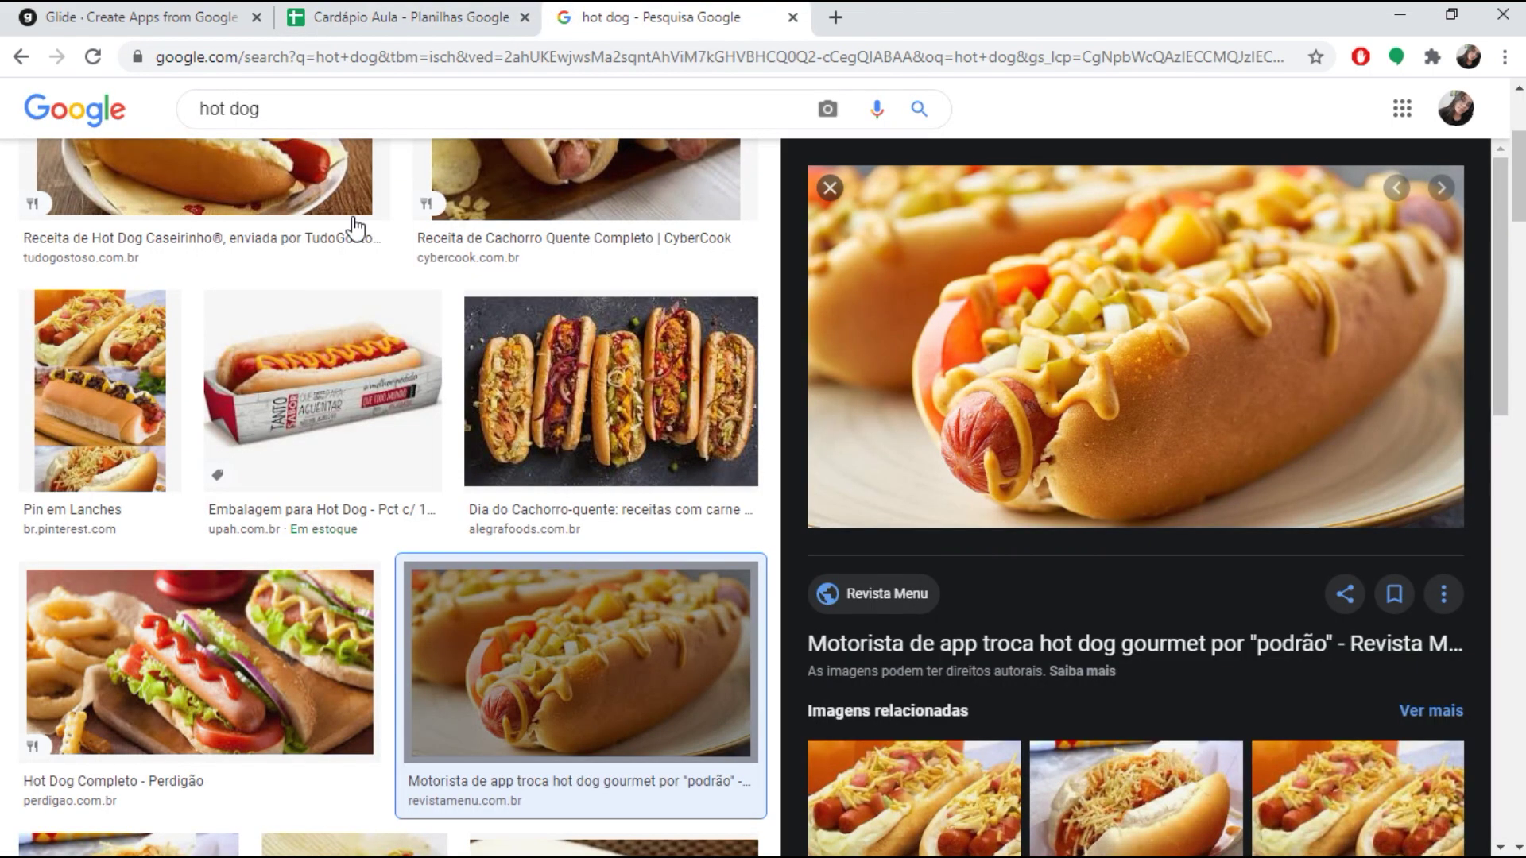
{"action": "left_click_drag", "start_coordinate": [263, 110], "coordinate": [195, 117]}
{"action": "type", "text": "bebidas"}
{"action": "key", "text": "Return"}
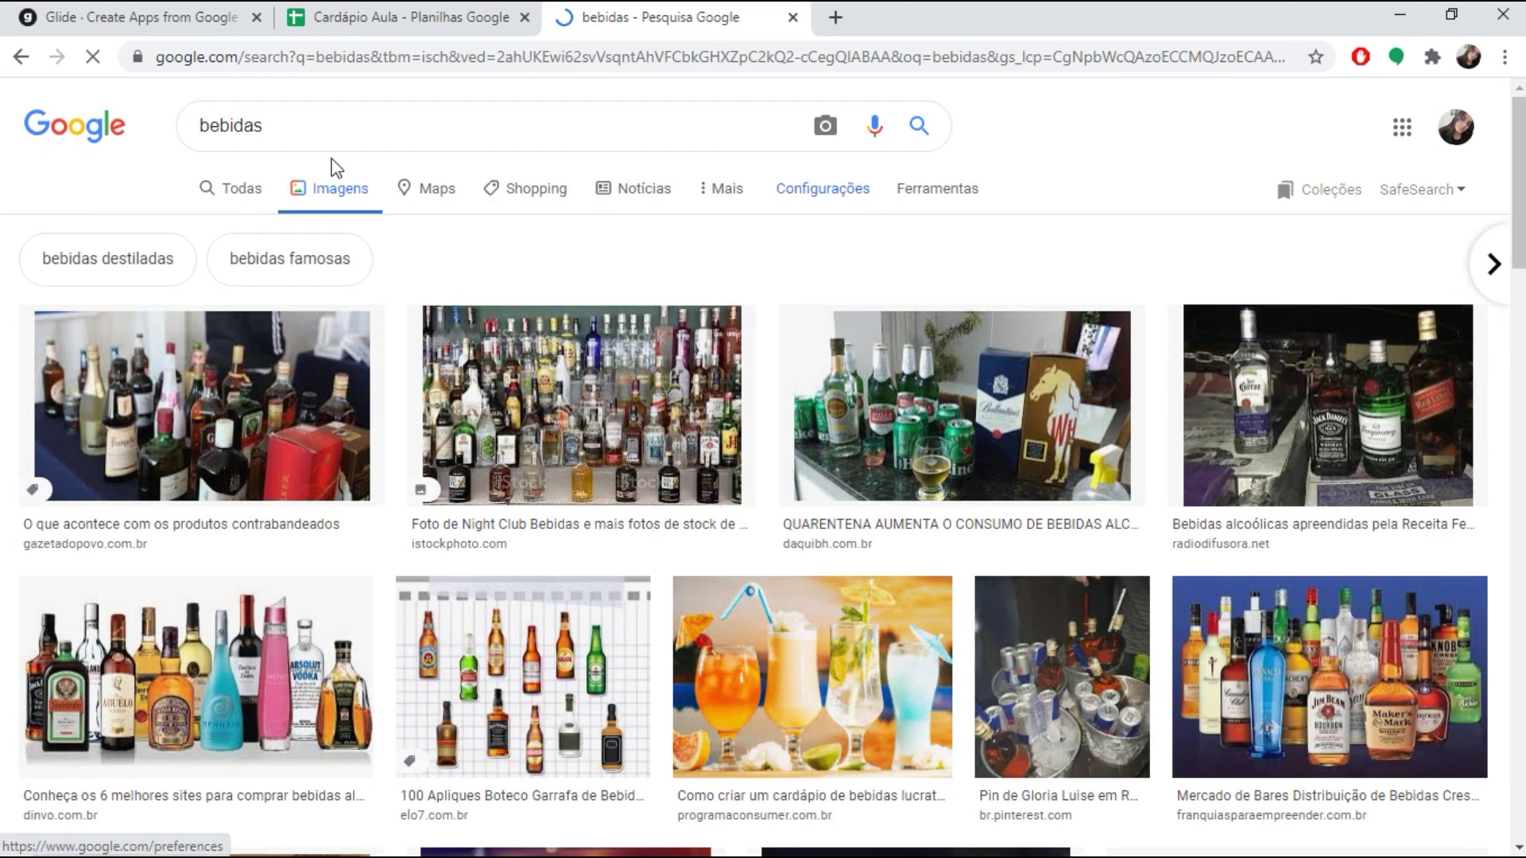
- Copy the image address of the Consumer cocktails photo and paste it into cell B4 of the Categoria sheet
{"action": "left_click", "coordinate": [801, 697]}
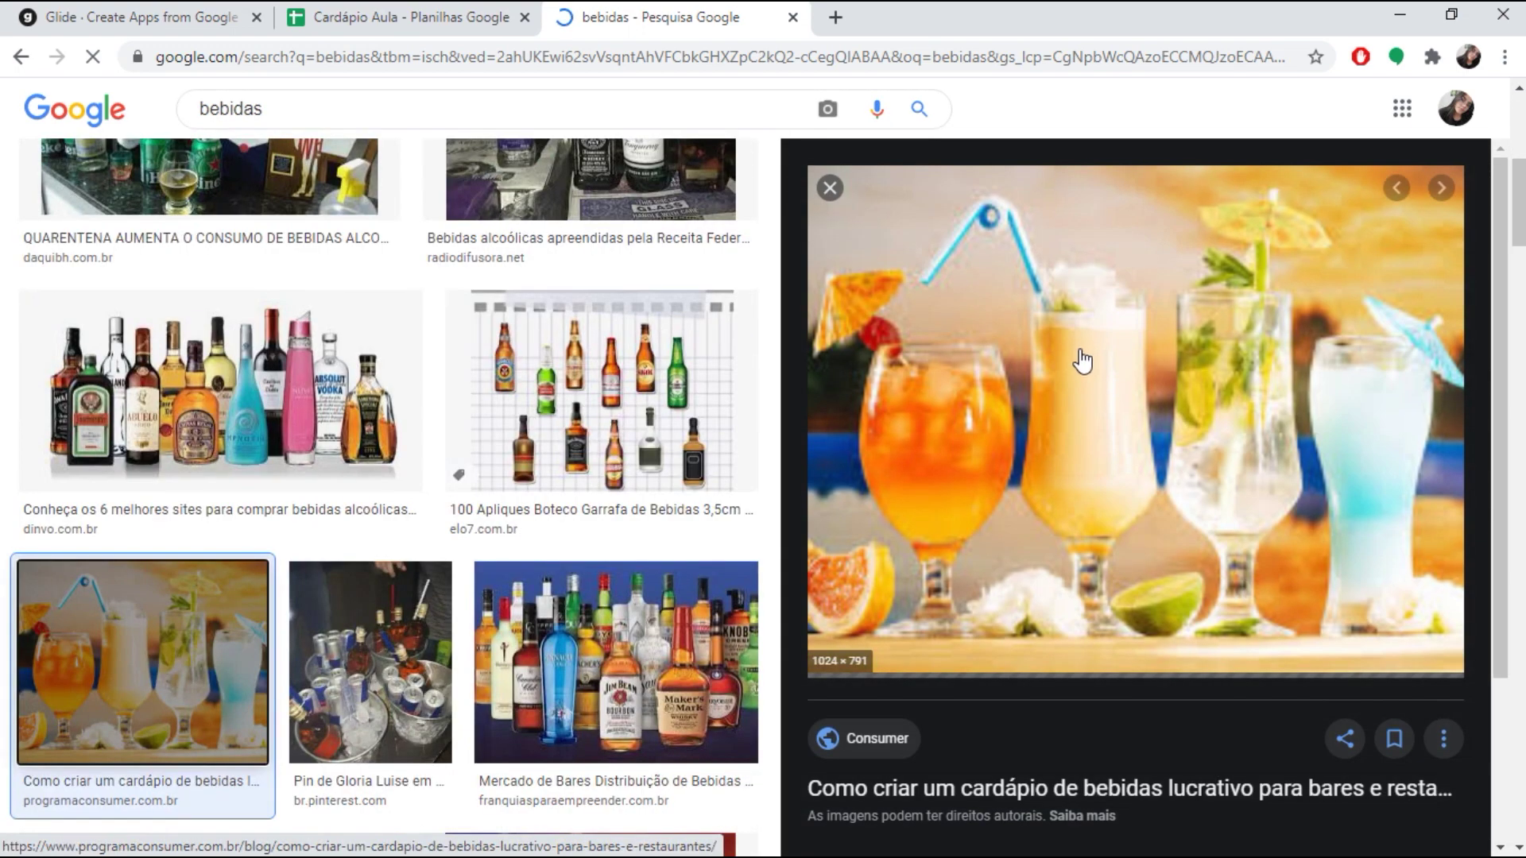
{"action": "right_click", "coordinate": [1082, 363]}
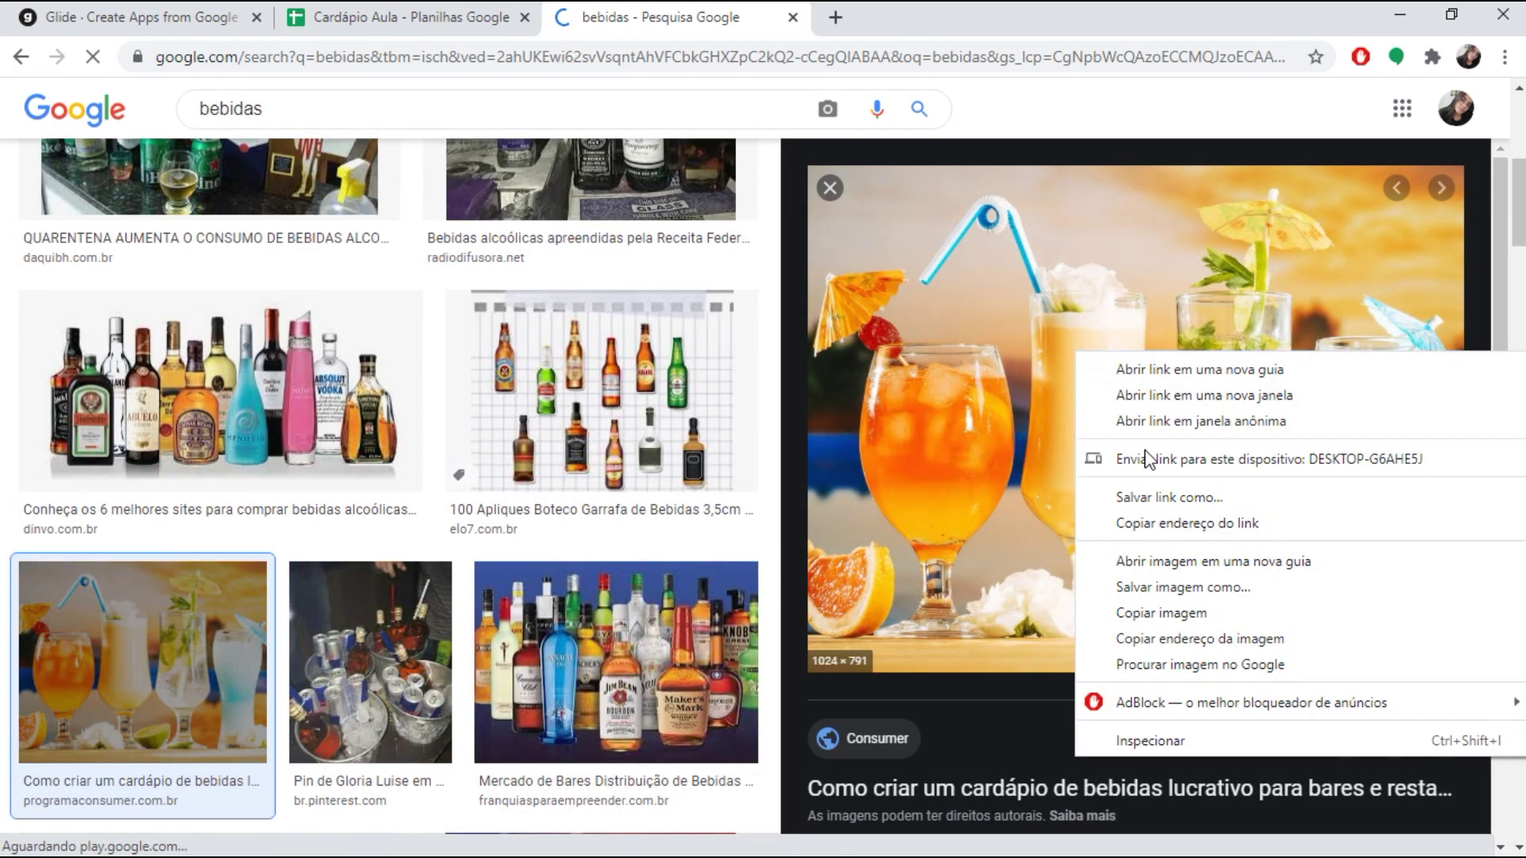
{"action": "left_click", "coordinate": [1188, 639]}
{"action": "left_click", "coordinate": [381, 18]}
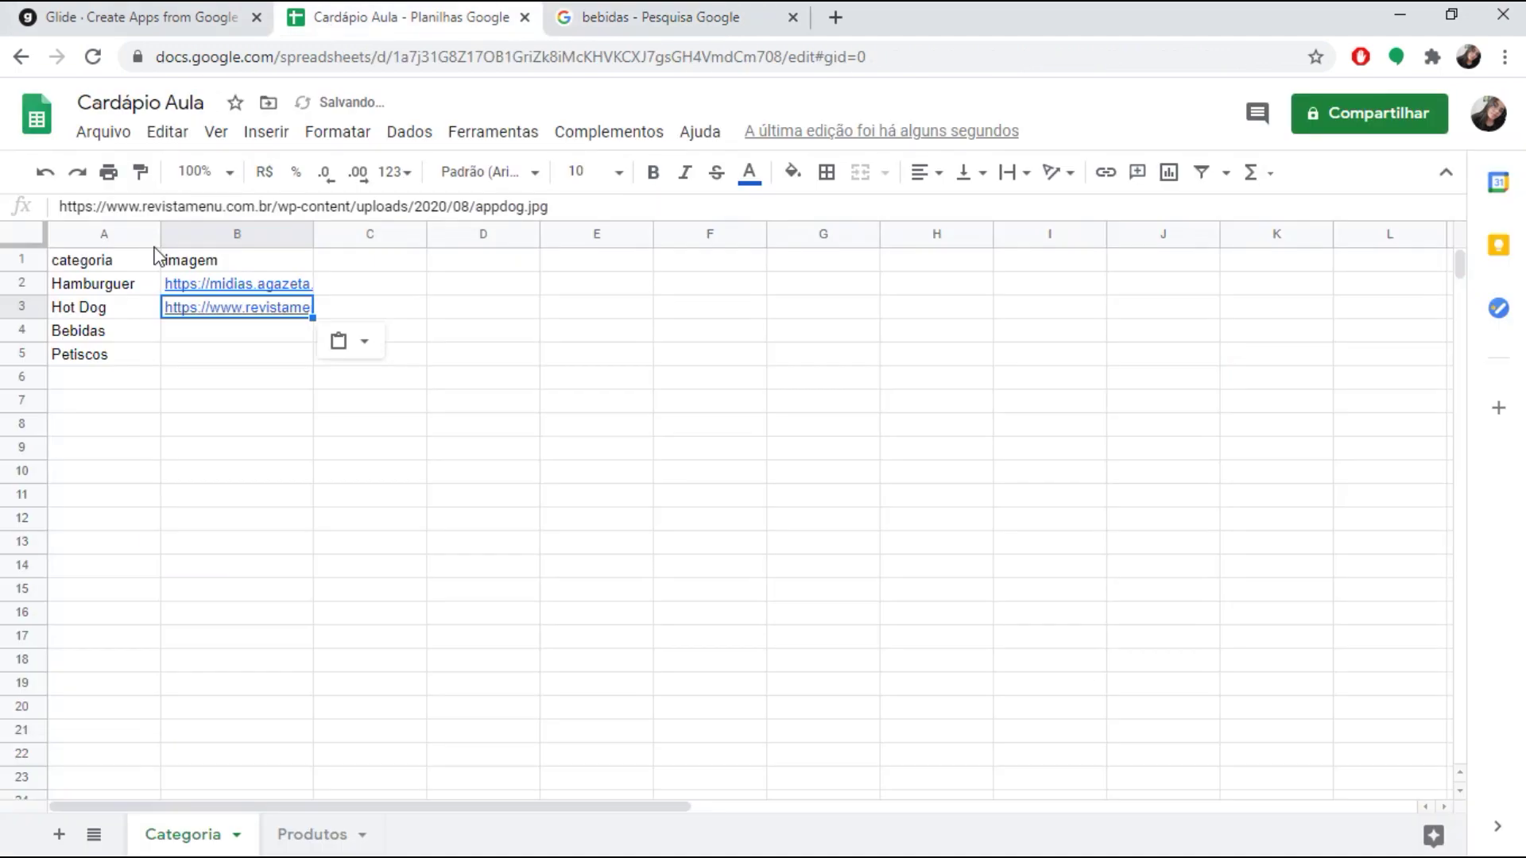
{"action": "left_click", "coordinate": [222, 345]}
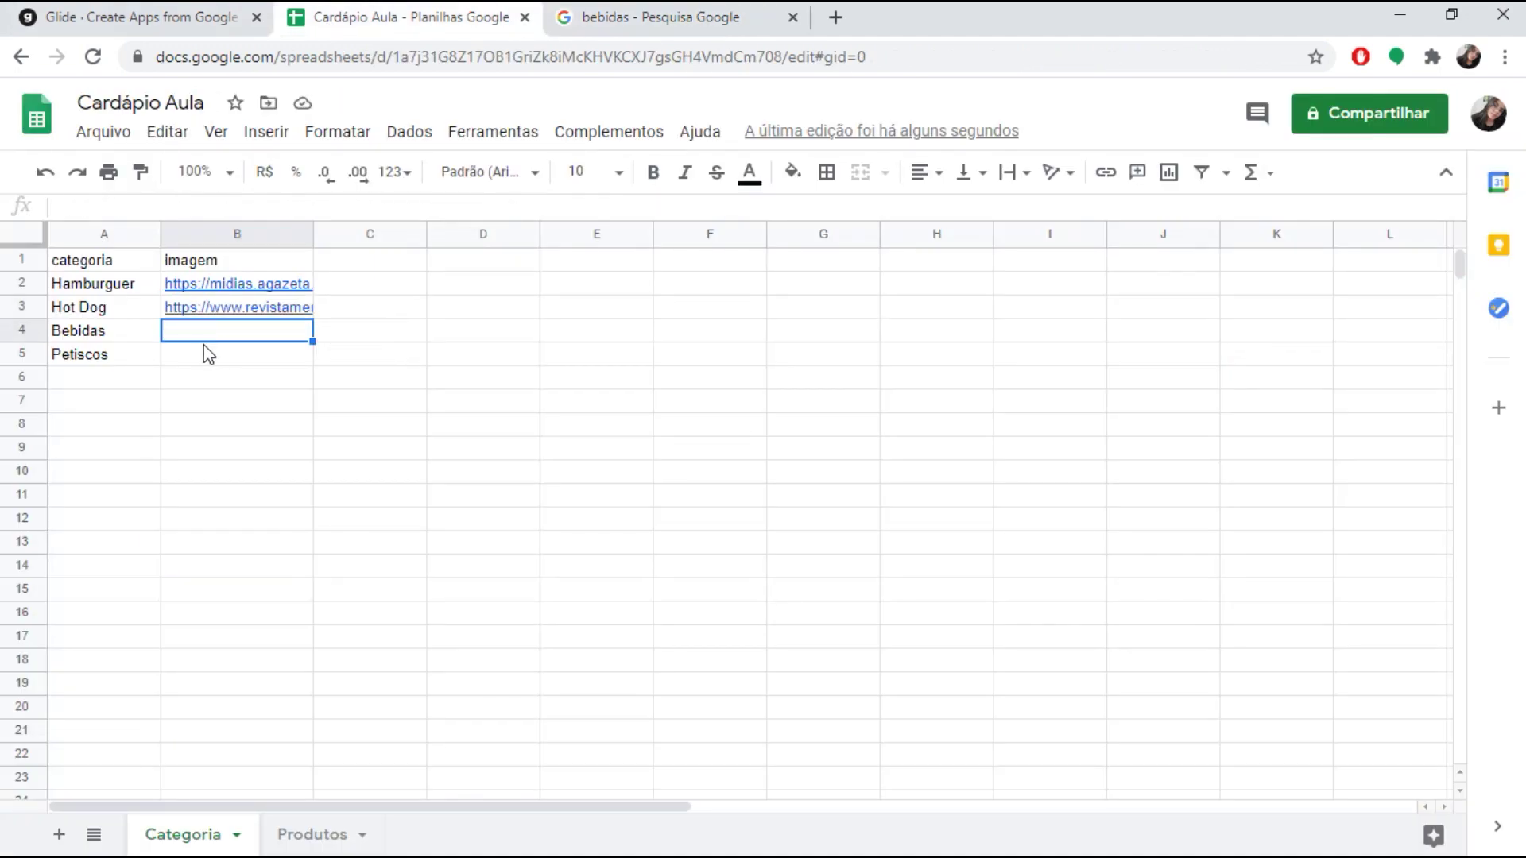
{"action": "type", "text": "https://www.programaconsumer.com.br/blog/wp-content/uploads/2020/01/cardapio-de-bebidas-capa-1024x791.jpg"}
- Return to the Google Images results and search for "petiscos" instead
{"action": "left_click", "coordinate": [580, 31]}
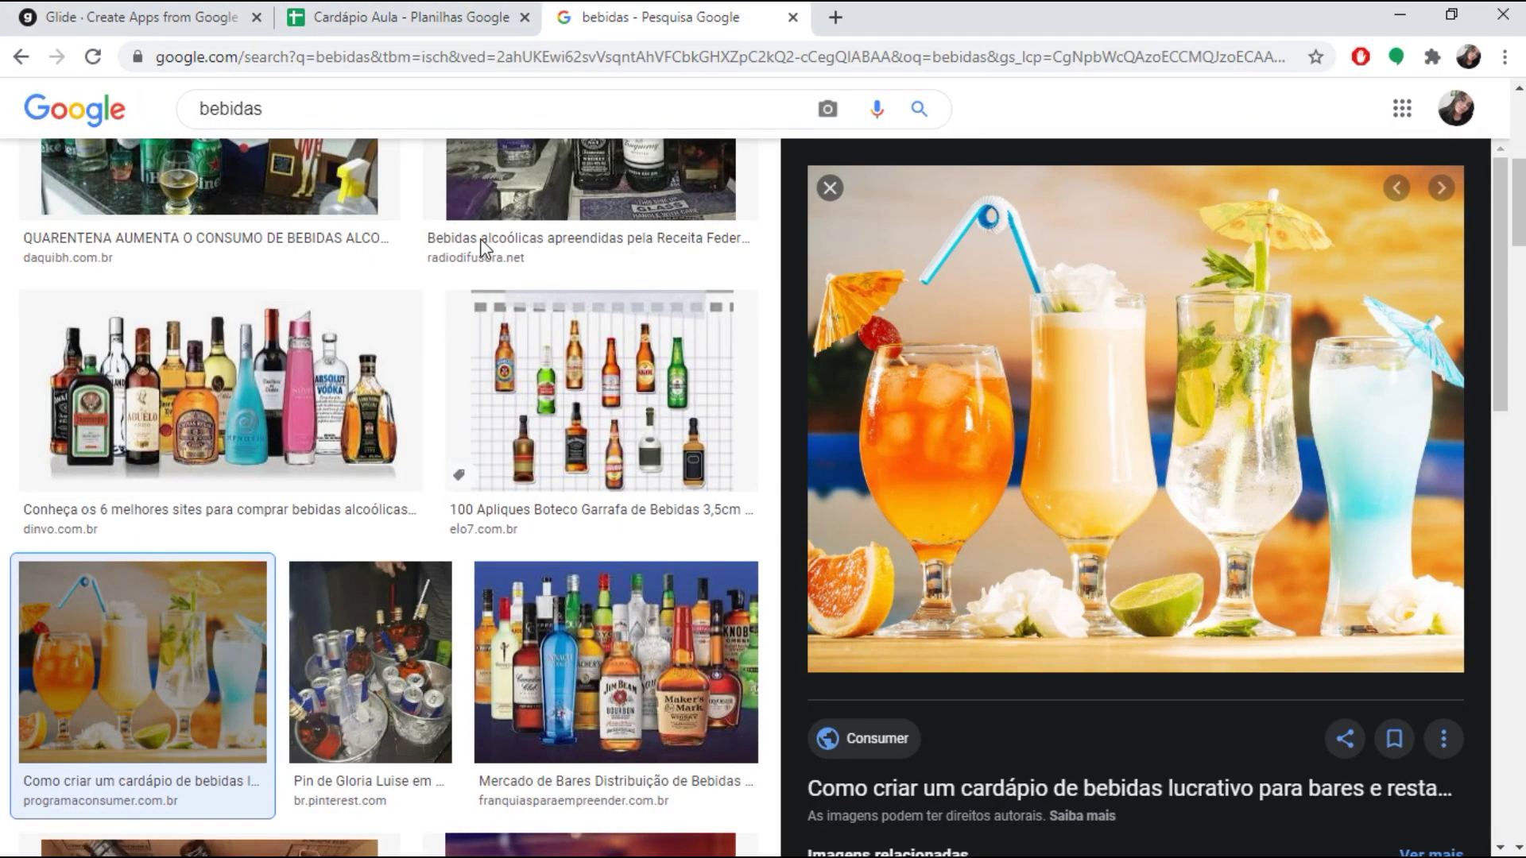
{"action": "left_click_drag", "start_coordinate": [293, 112], "coordinate": [153, 125]}
{"action": "type", "text": "petiscos"}
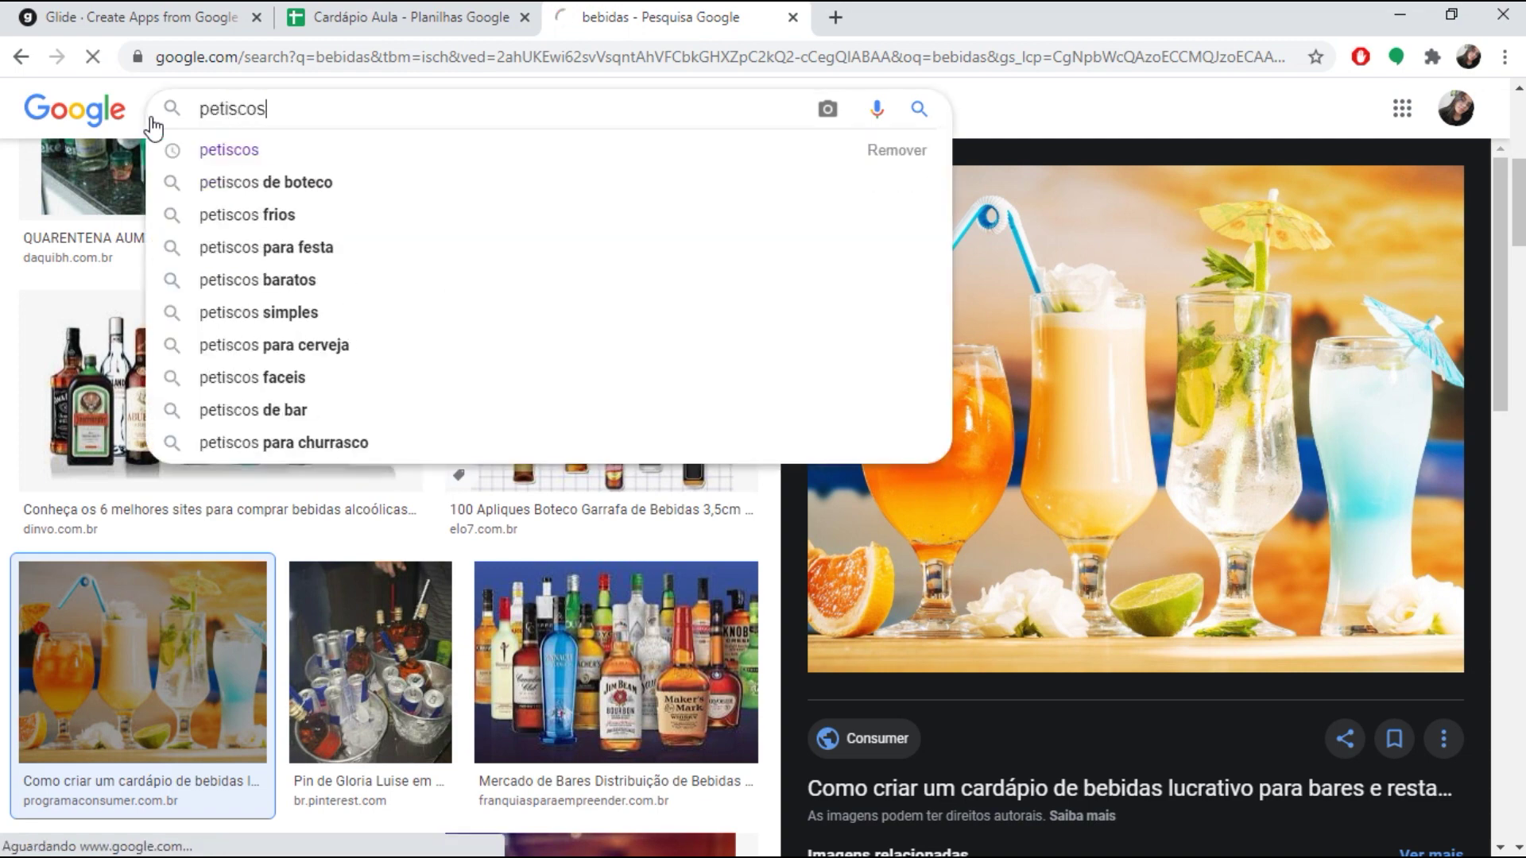
{"action": "key", "text": "Return"}
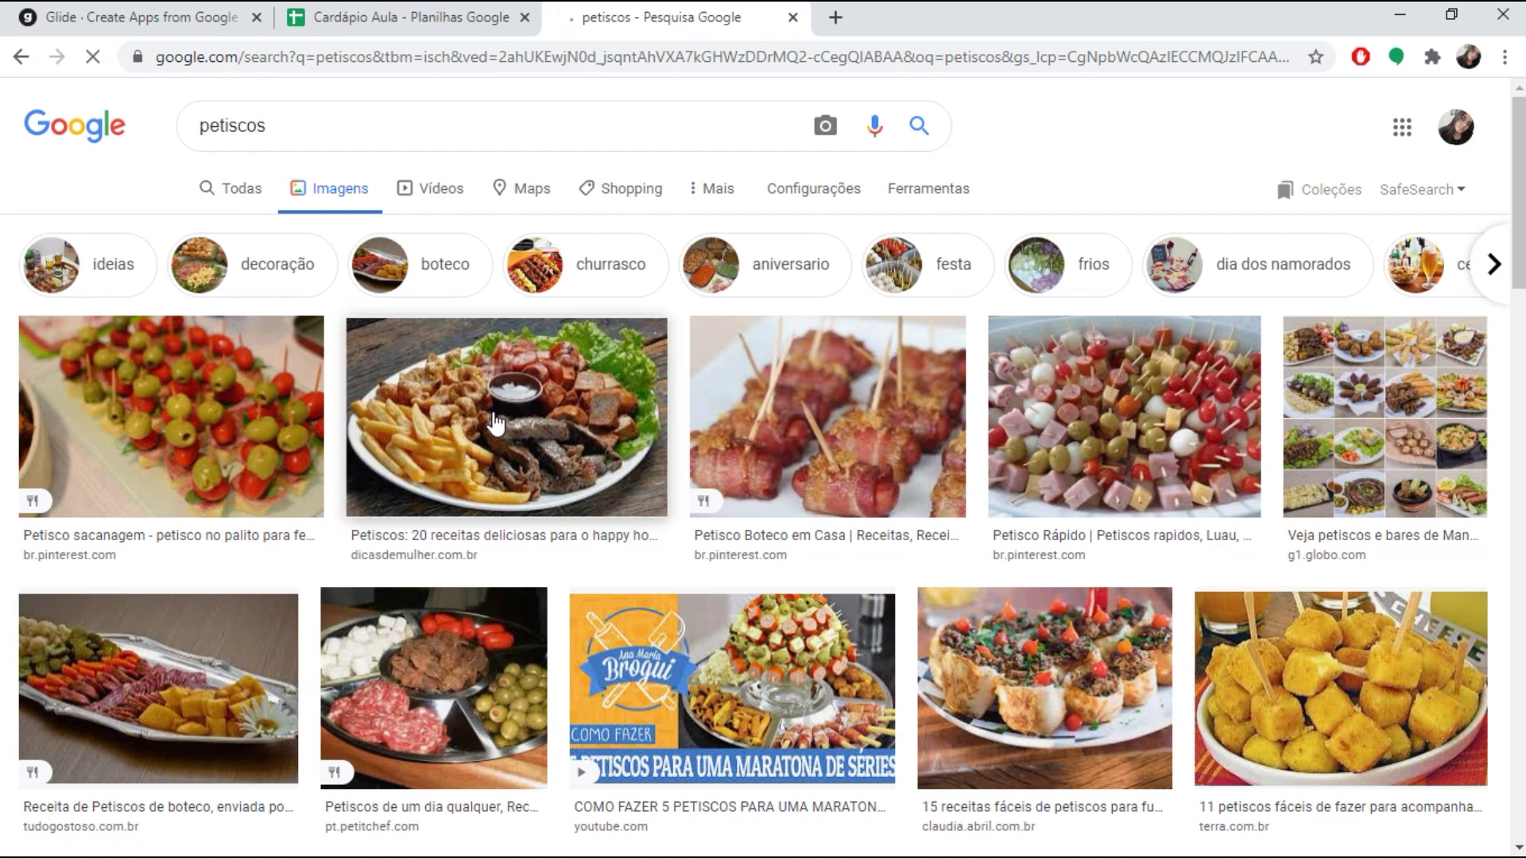
- Copy the image address of the Dicas de Mulher snack platter photo and paste it into cell B5 of the Categoria sheet
{"action": "left_click", "coordinate": [496, 423]}
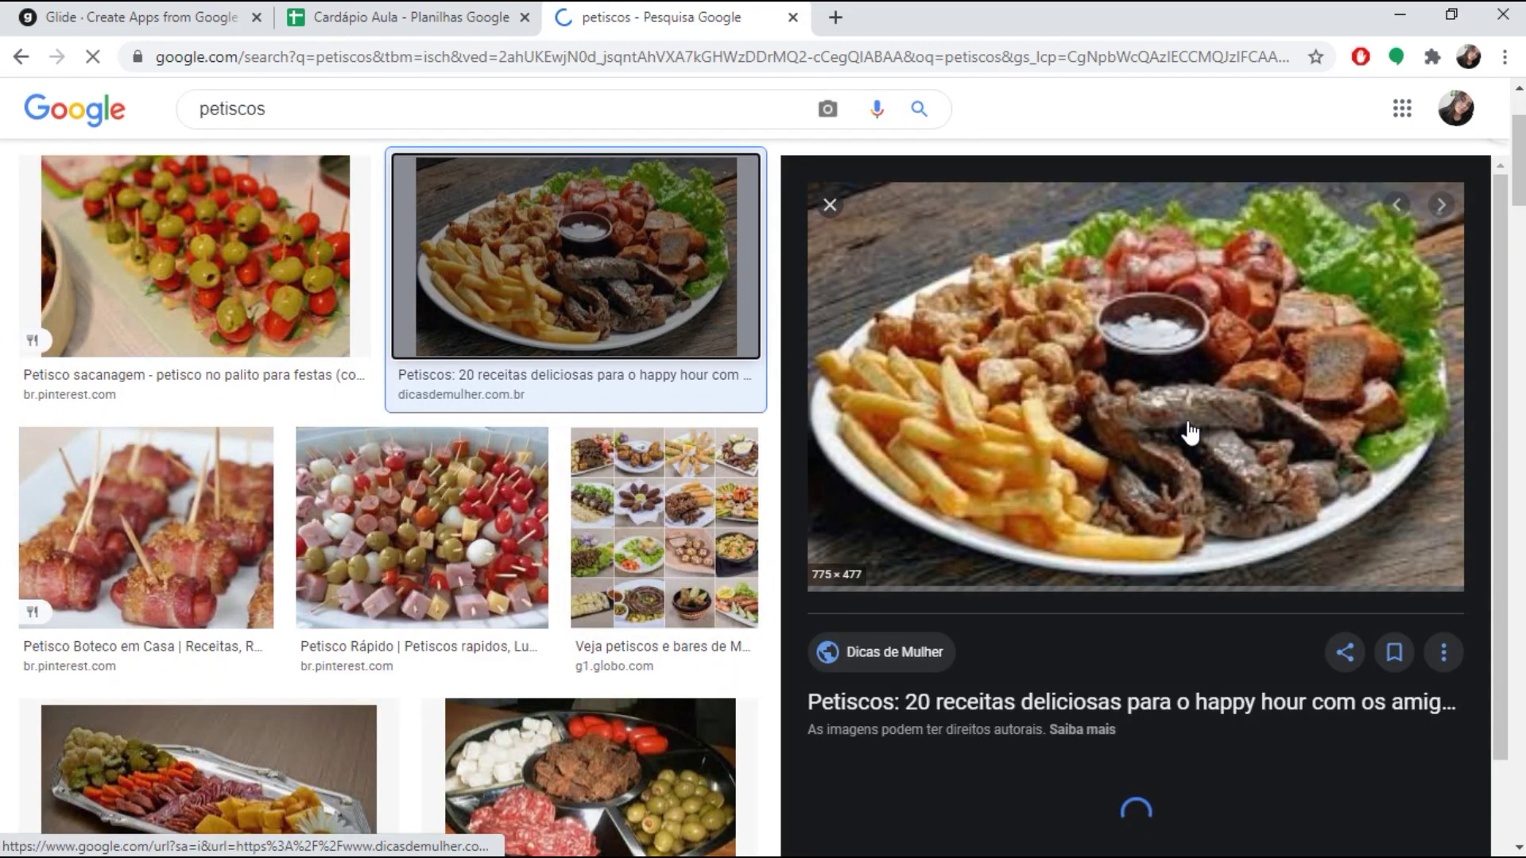
{"action": "right_click", "coordinate": [1133, 356]}
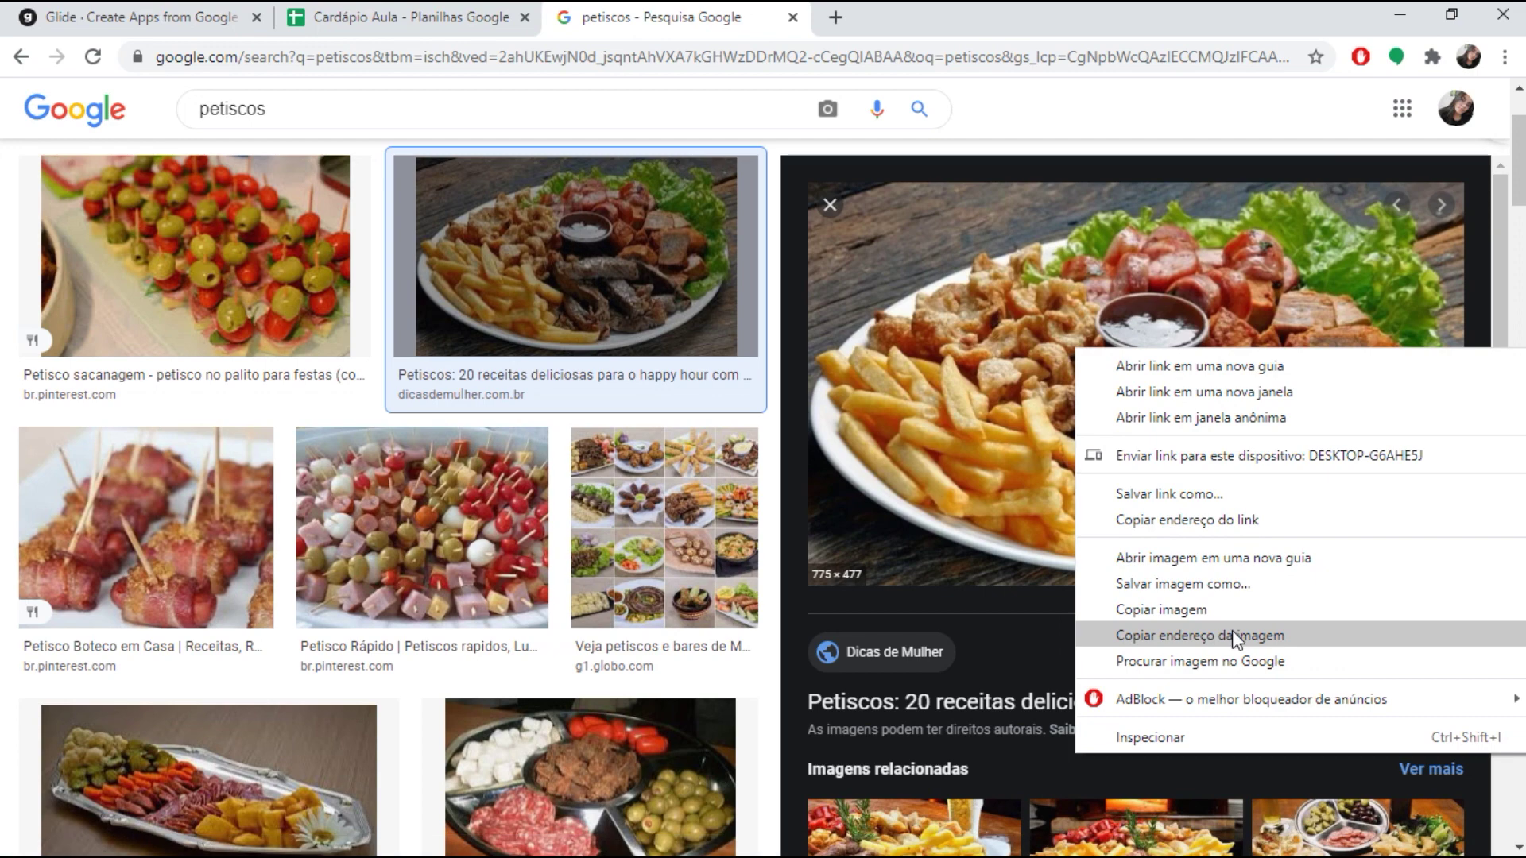
{"action": "left_click", "coordinate": [1231, 629]}
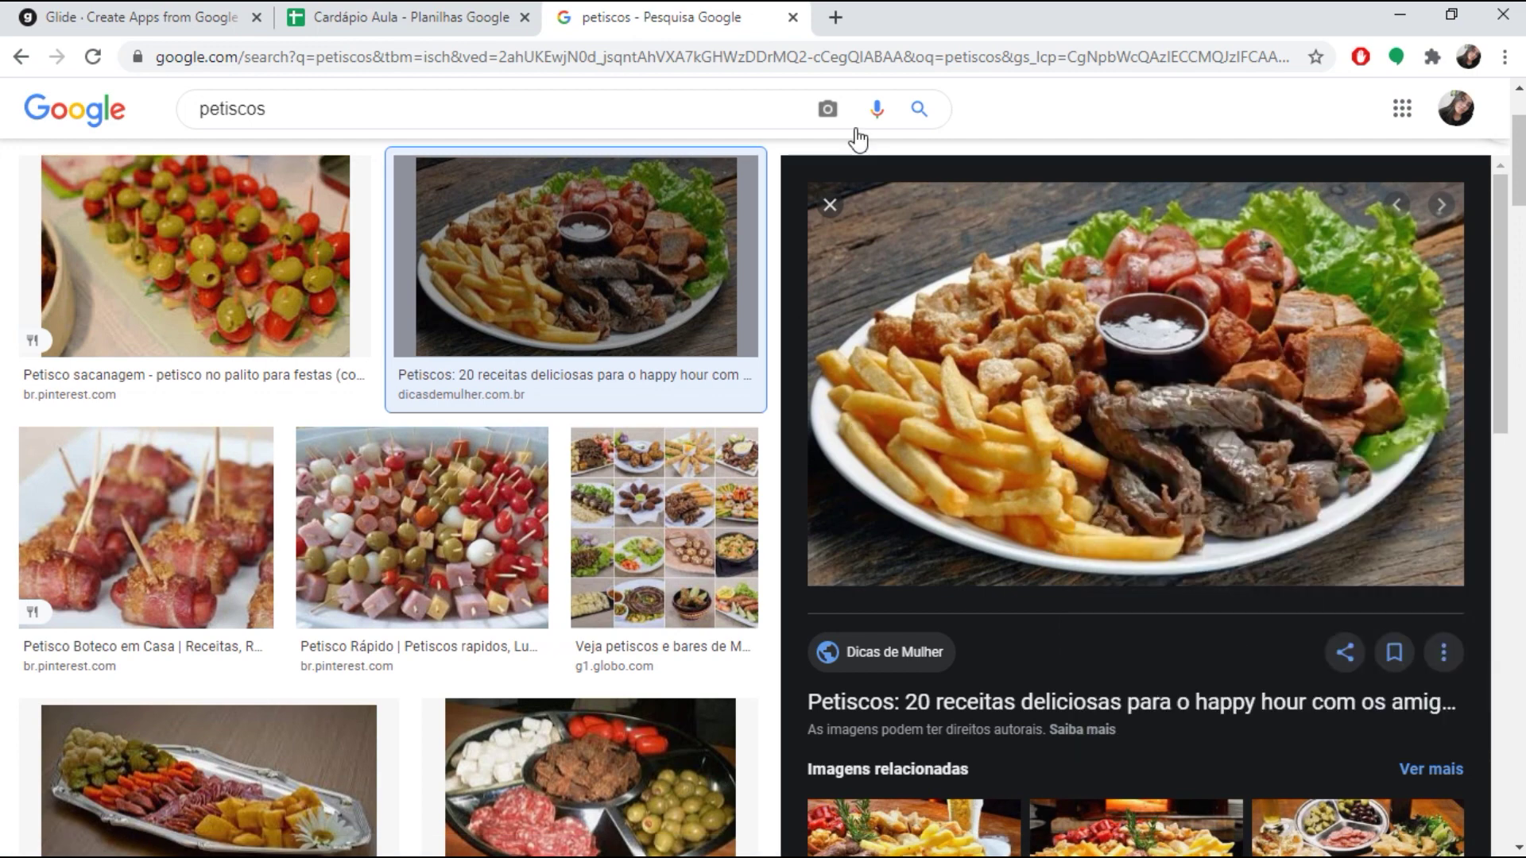
{"action": "key", "text": "ctrl+shift+Tab"}
{"action": "left_click", "coordinate": [169, 357]}
{"action": "type", "text": "https://www.dicasdemulher.com.br/wp-content/uploads/2020/02/petiscos-capa.jpg"}
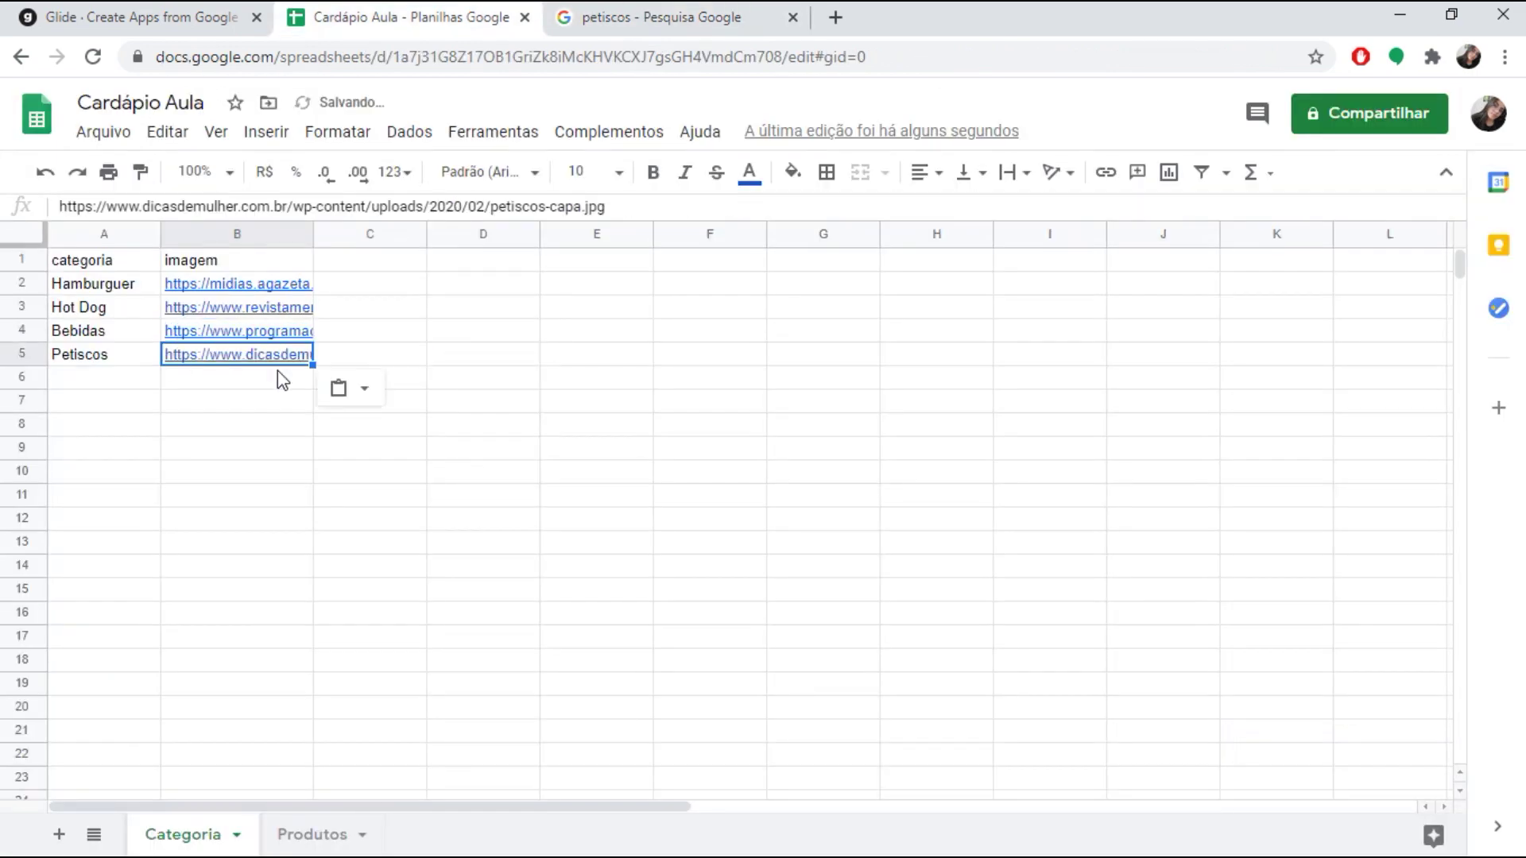
- Fill the header cells A1:B1 of the Categoria sheet with yellow
{"action": "left_click", "coordinate": [102, 268]}
{"action": "key", "text": "Right"}
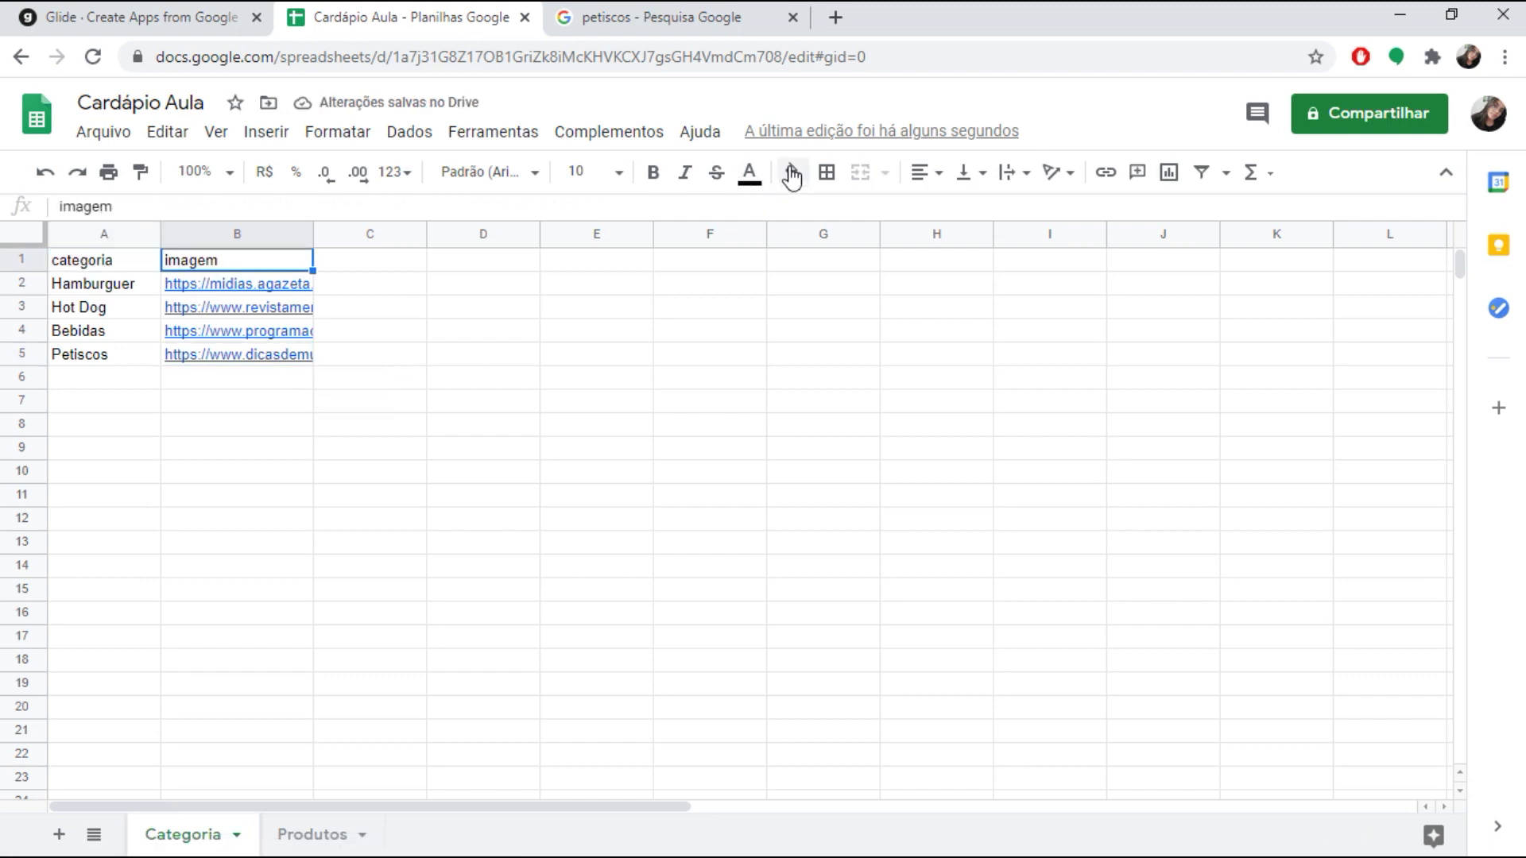
{"action": "left_click", "coordinate": [792, 173]}
{"action": "left_click", "coordinate": [63, 266]}
{"action": "left_click_drag", "start_coordinate": [64, 267], "coordinate": [170, 257]}
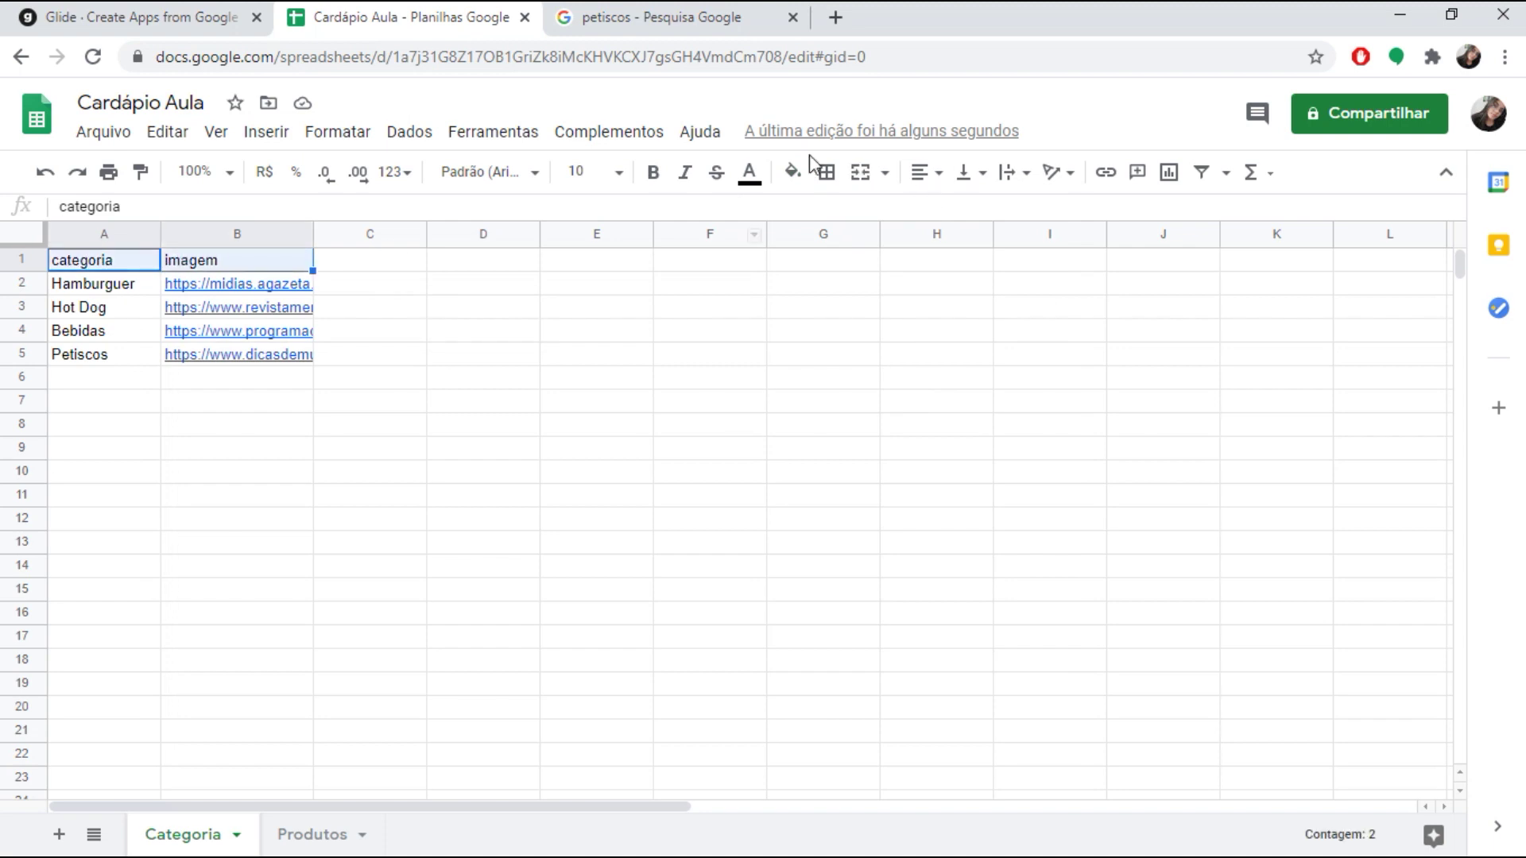
{"action": "left_click", "coordinate": [792, 172]}
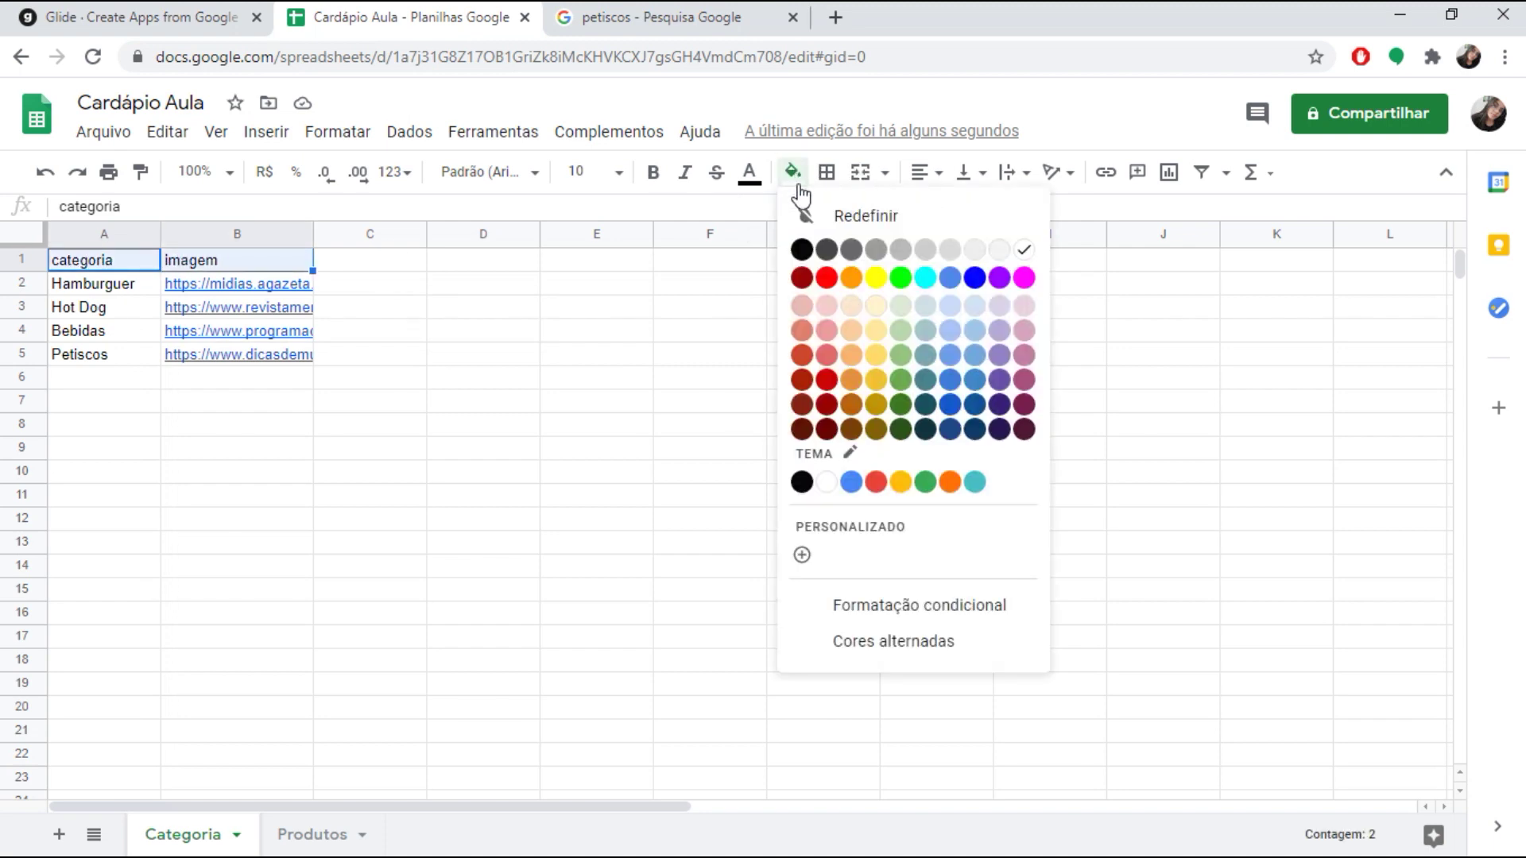
{"action": "left_click", "coordinate": [877, 280]}
{"action": "left_click", "coordinate": [459, 327]}
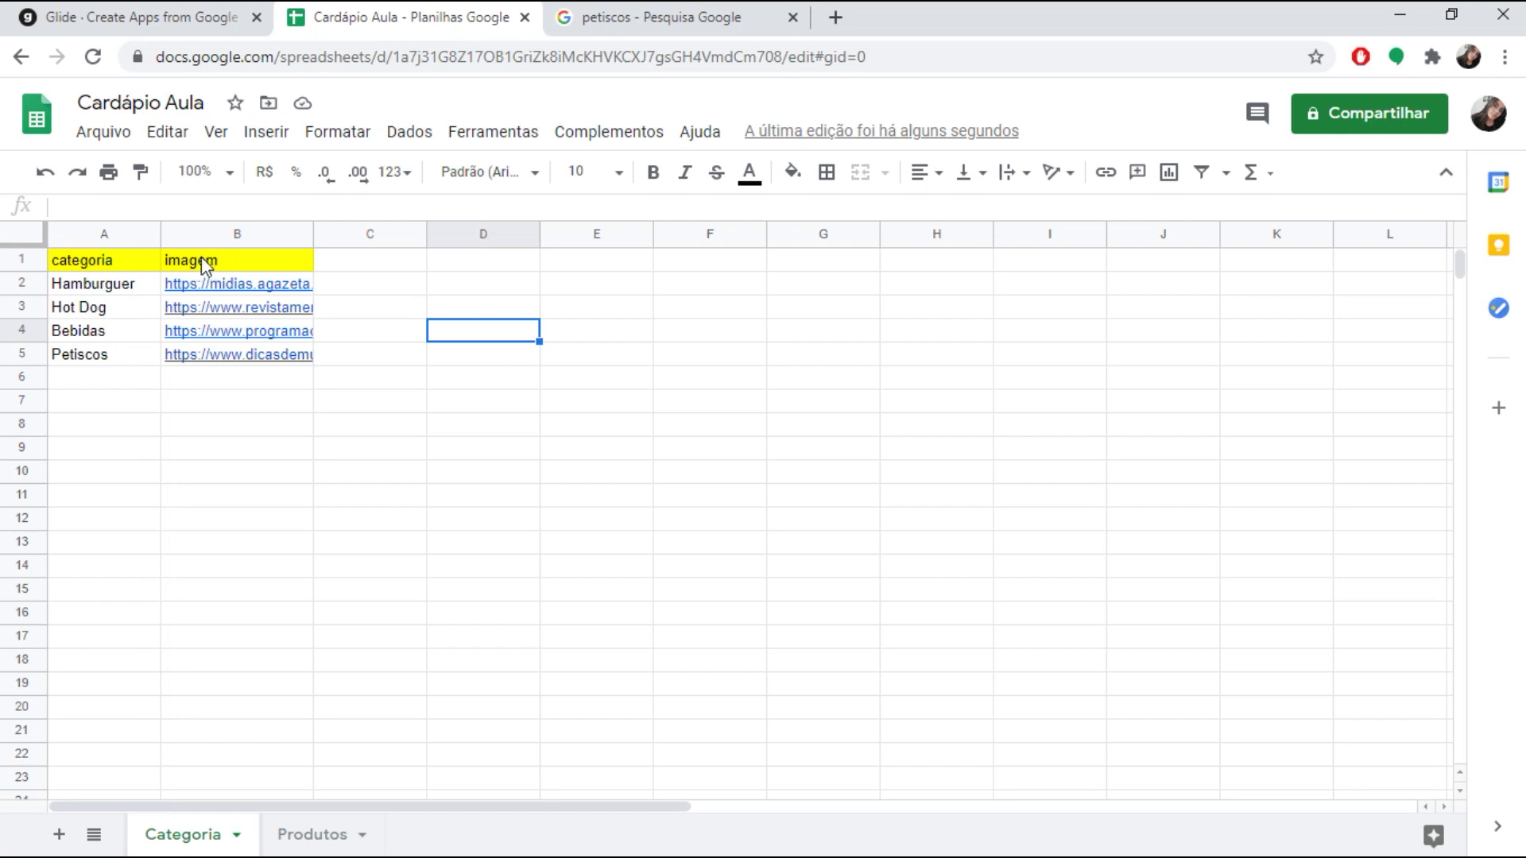
- Enter the header "categoria" in cell A1 of the Produtos sheet, using the Categoria sheet as reference
{"action": "left_click", "coordinate": [302, 827]}
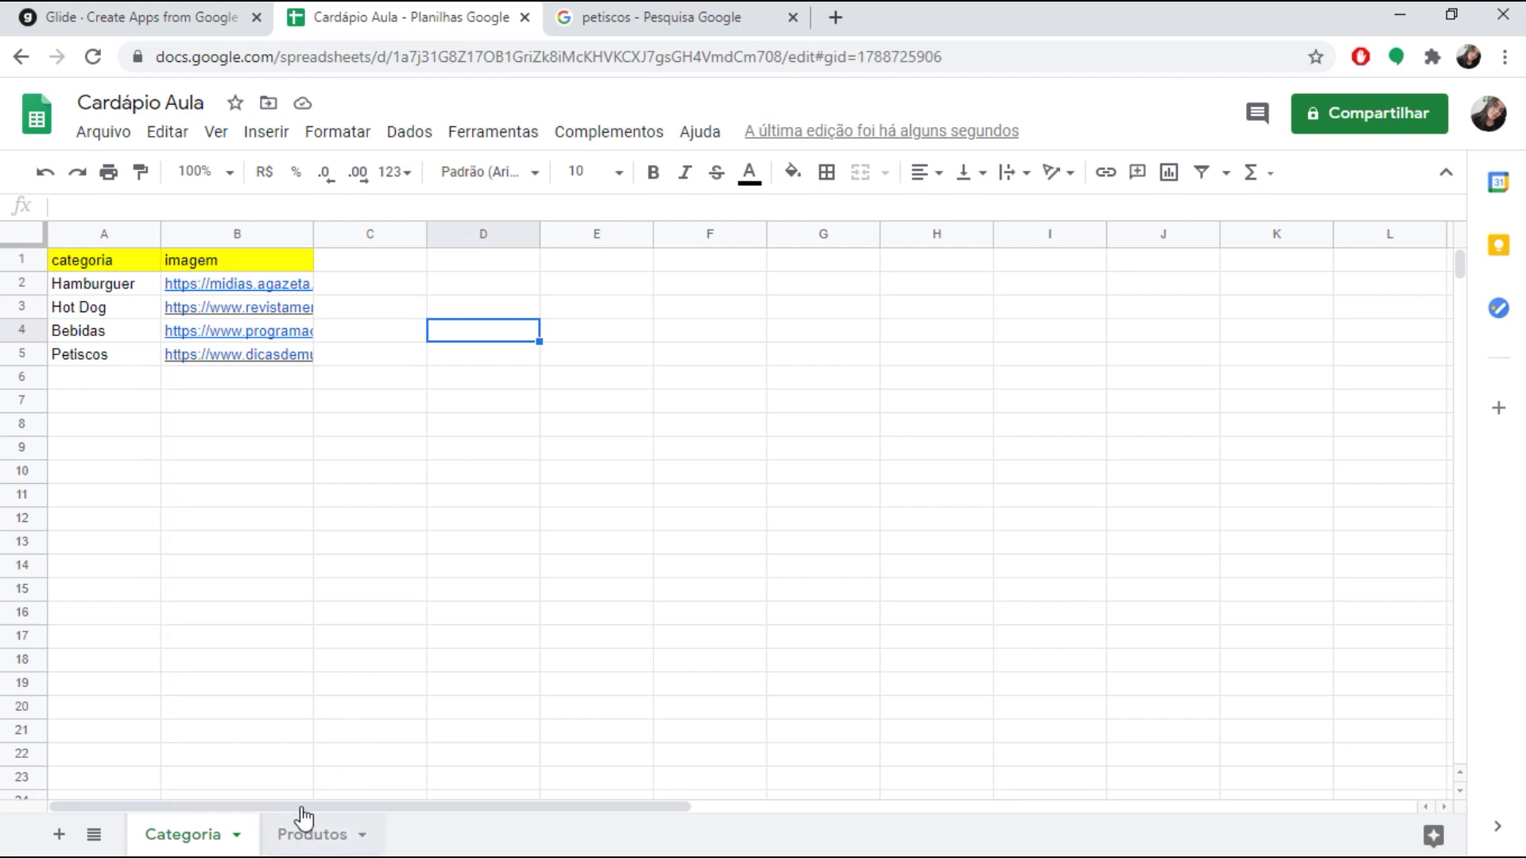
{"action": "left_click", "coordinate": [96, 265]}
{"action": "type", "text": "categoria"}
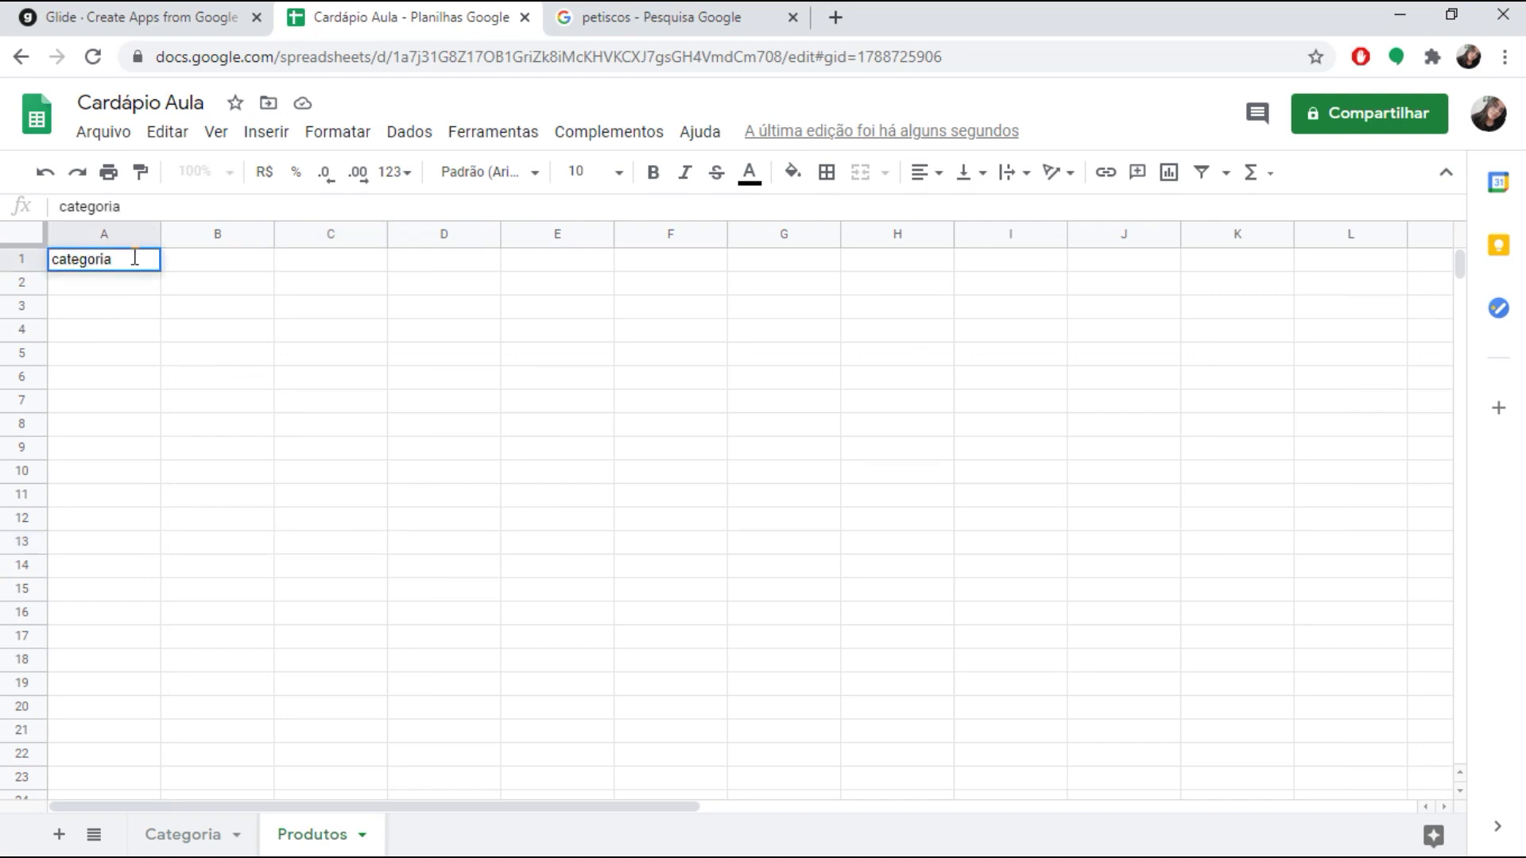
{"action": "left_click", "coordinate": [213, 838]}
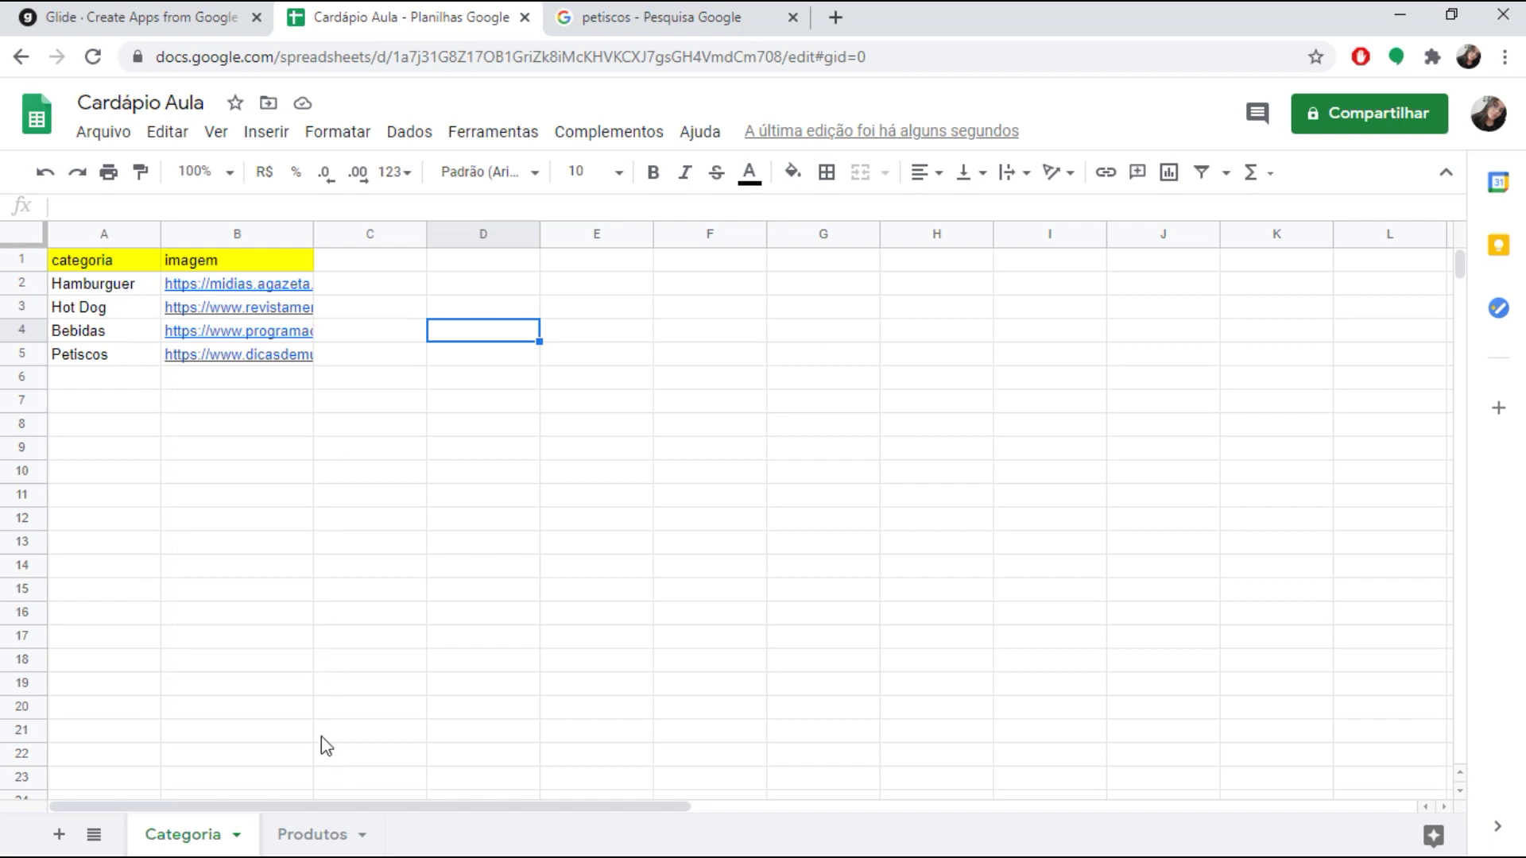
{"action": "left_click", "coordinate": [314, 835]}
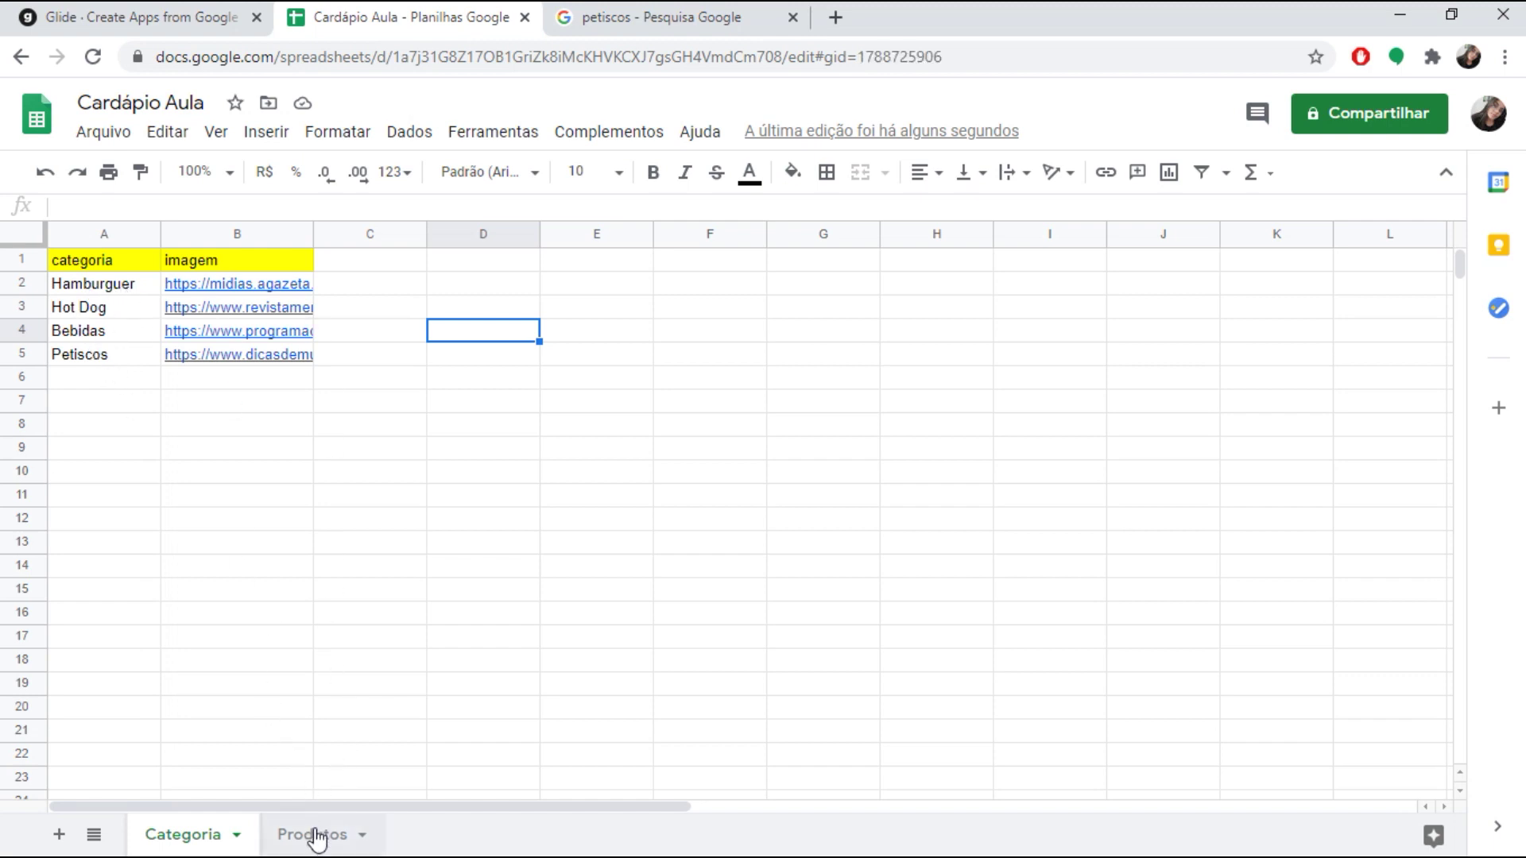
- Add the headers "produto", "descricao", "valor", "avaliacao" and "imagem" in cells B1 to F1 of the Produtos sheet
{"action": "left_click", "coordinate": [192, 269]}
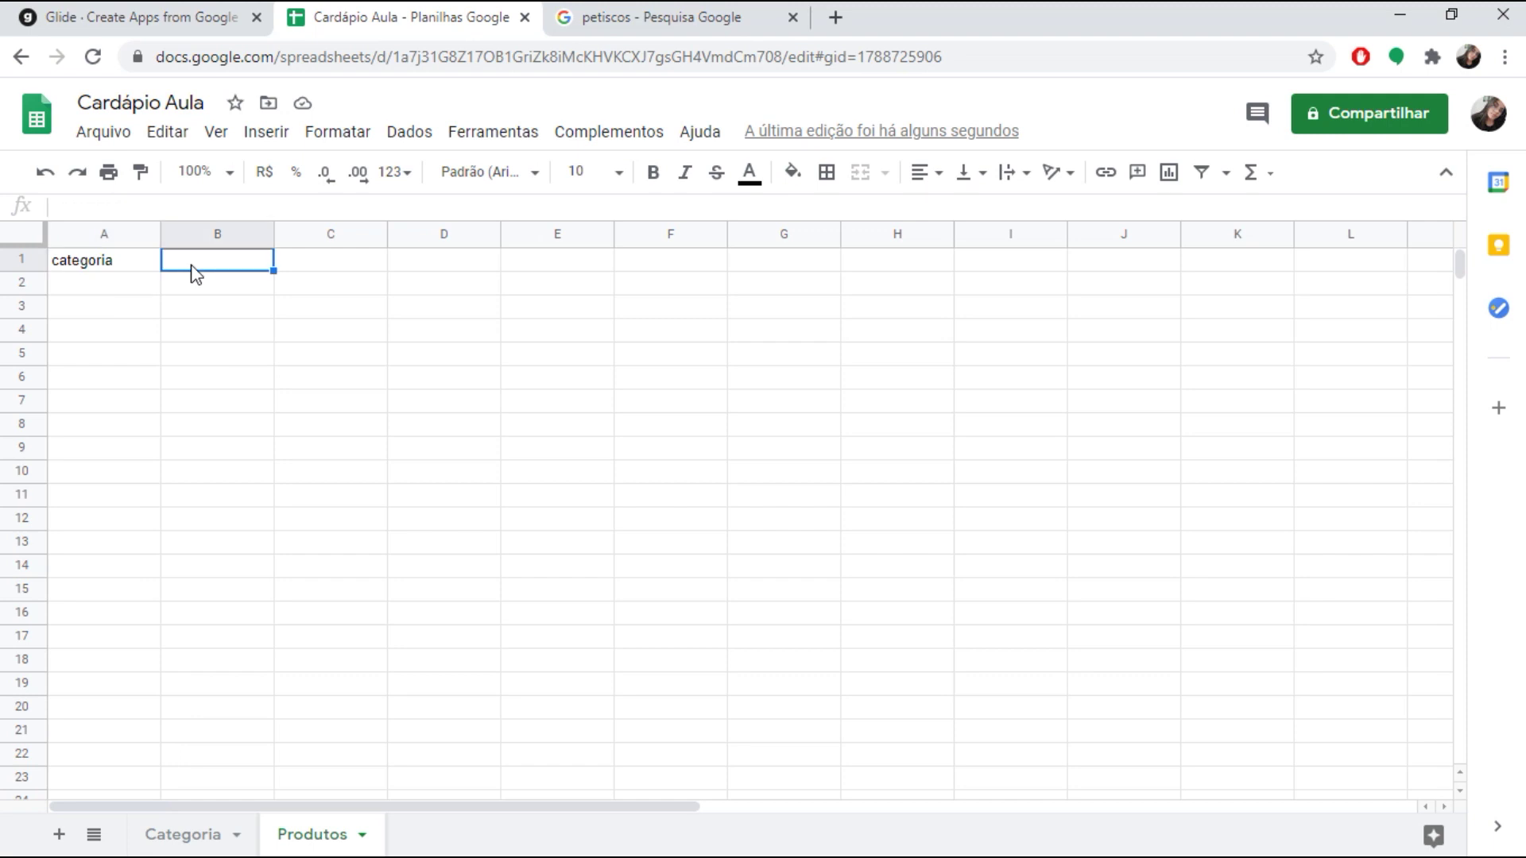
{"action": "type", "text": "produto"}
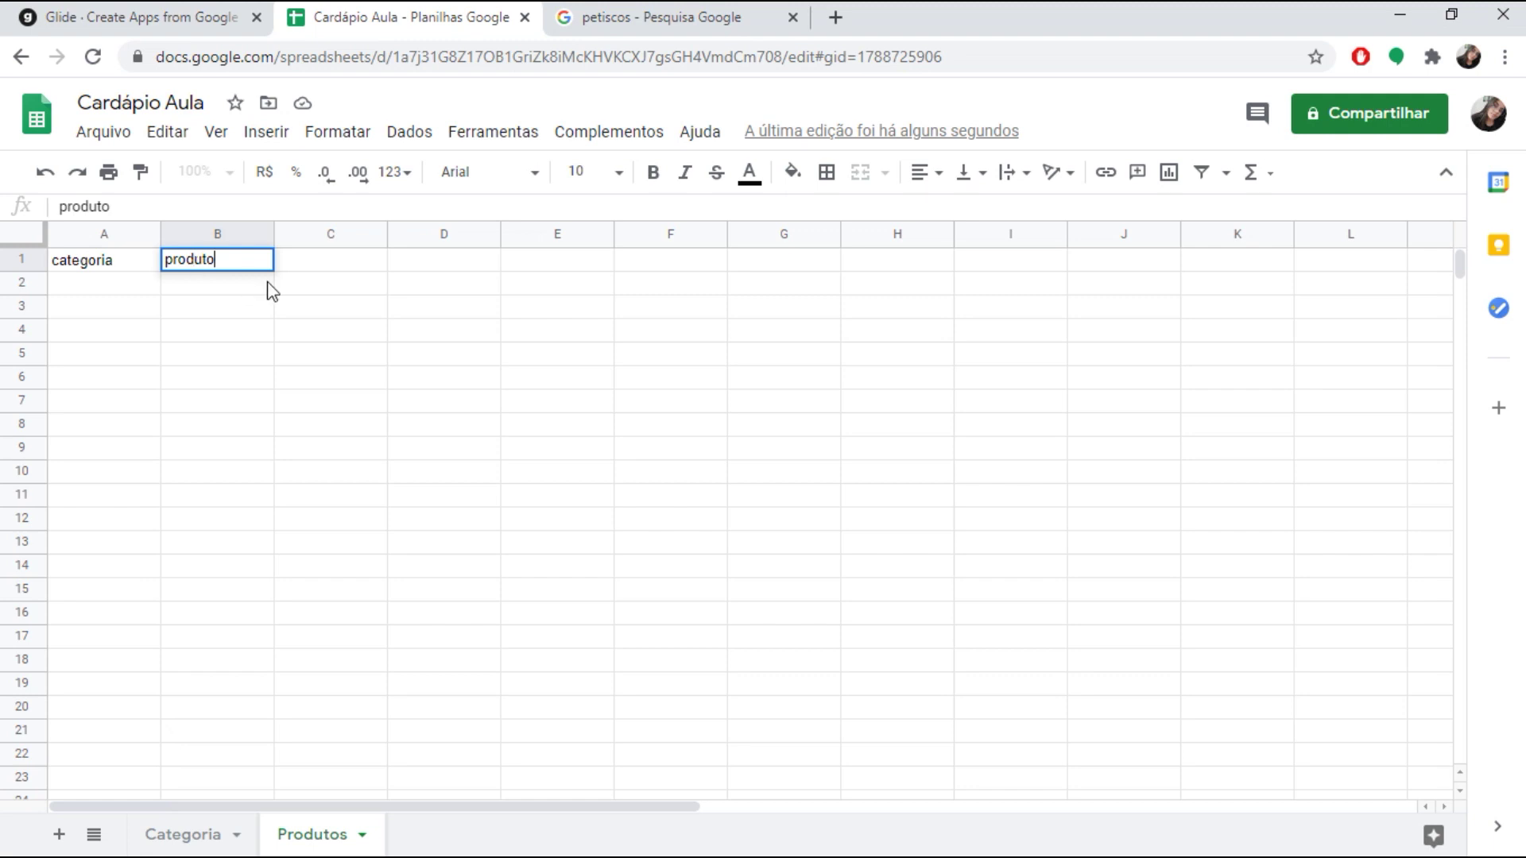
{"action": "left_click", "coordinate": [354, 264]}
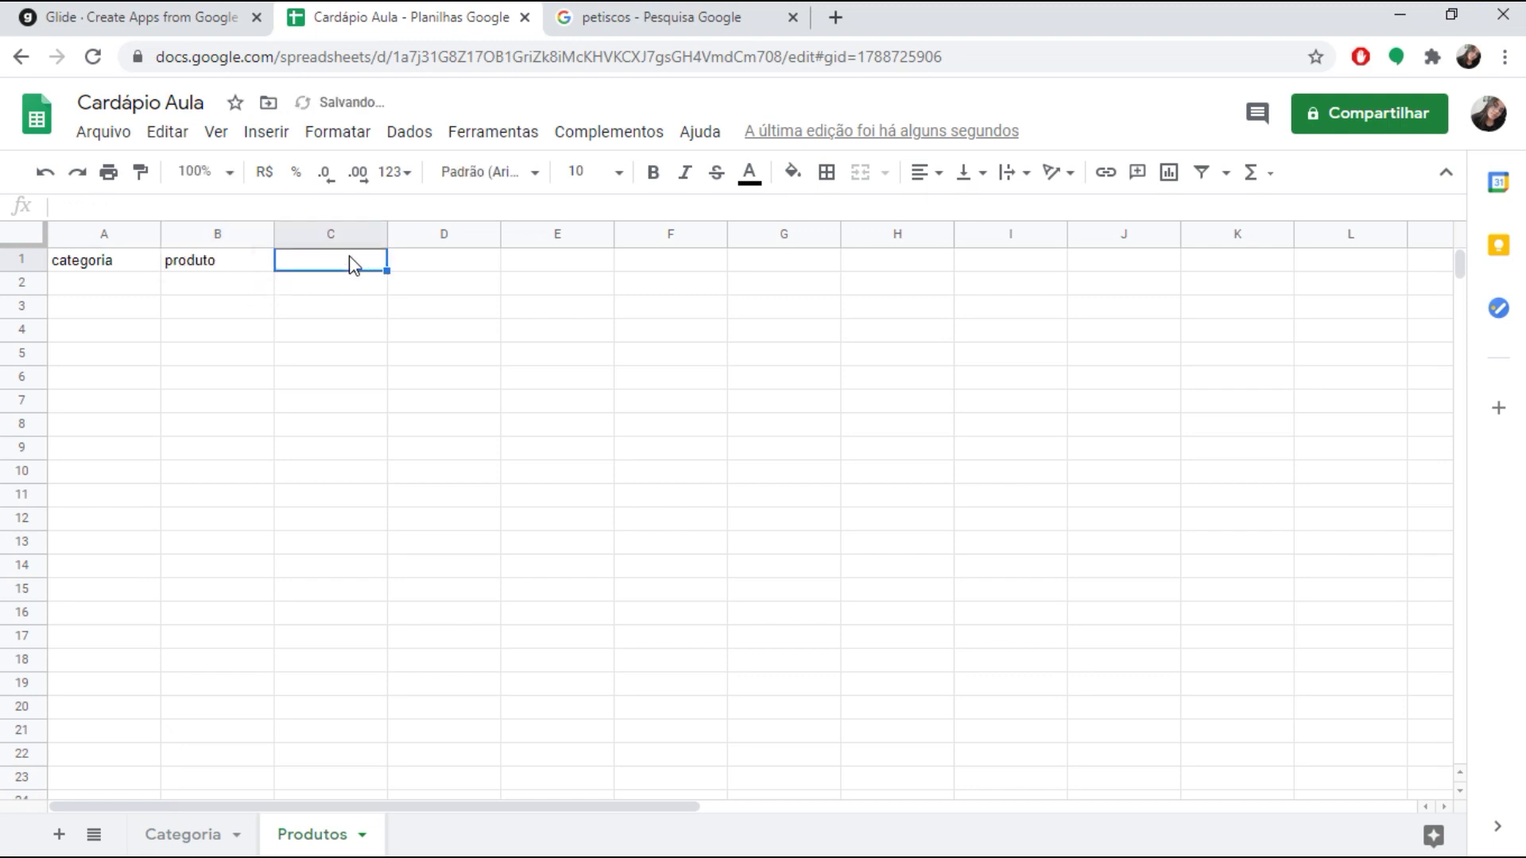
{"action": "type", "text": "descricao"}
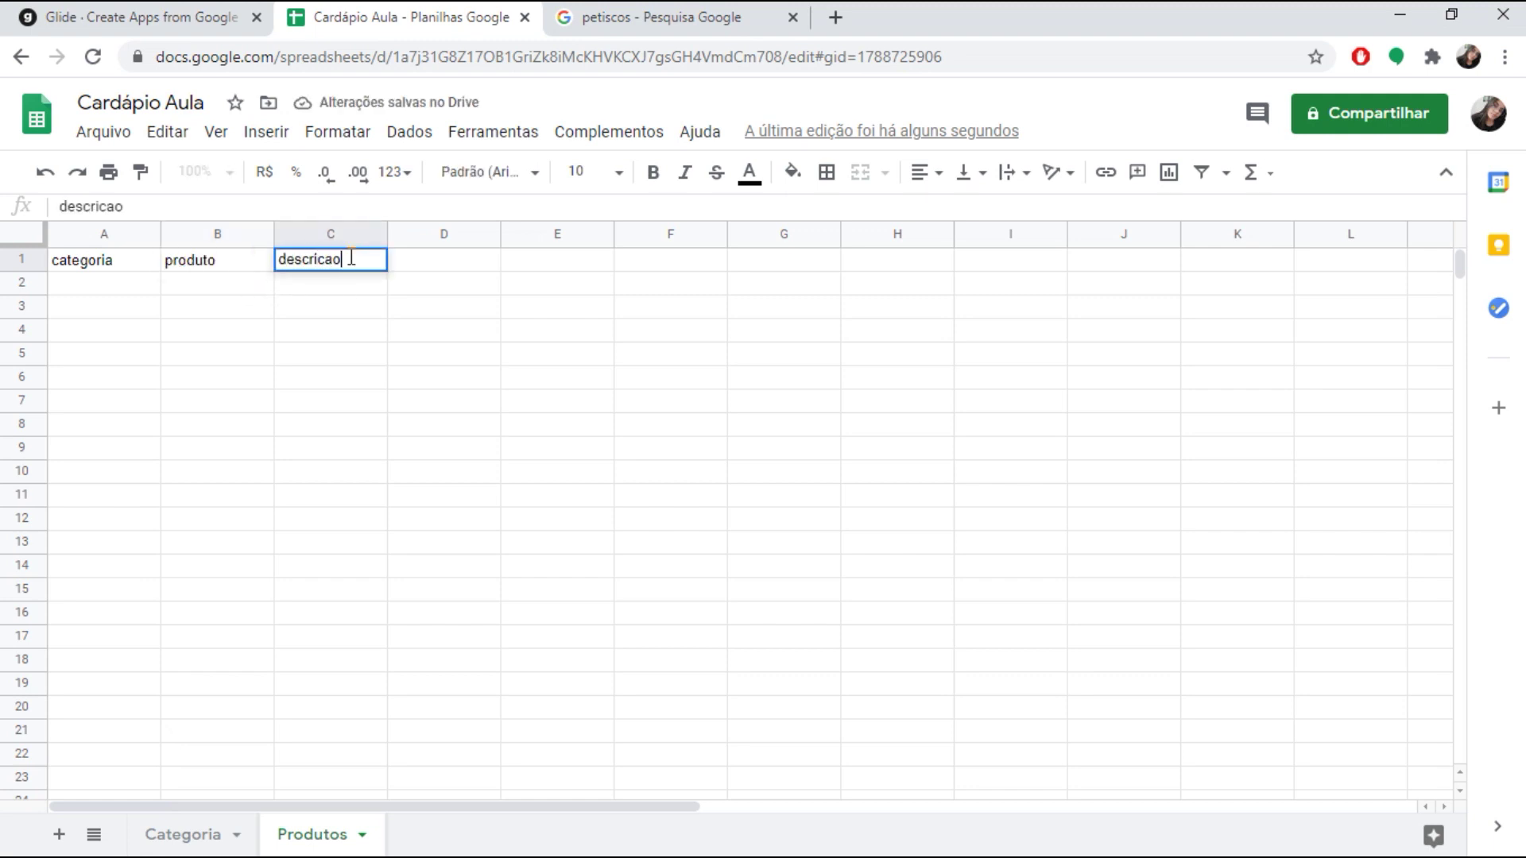
{"action": "left_click", "coordinate": [429, 269]}
{"action": "type", "text": "valor"}
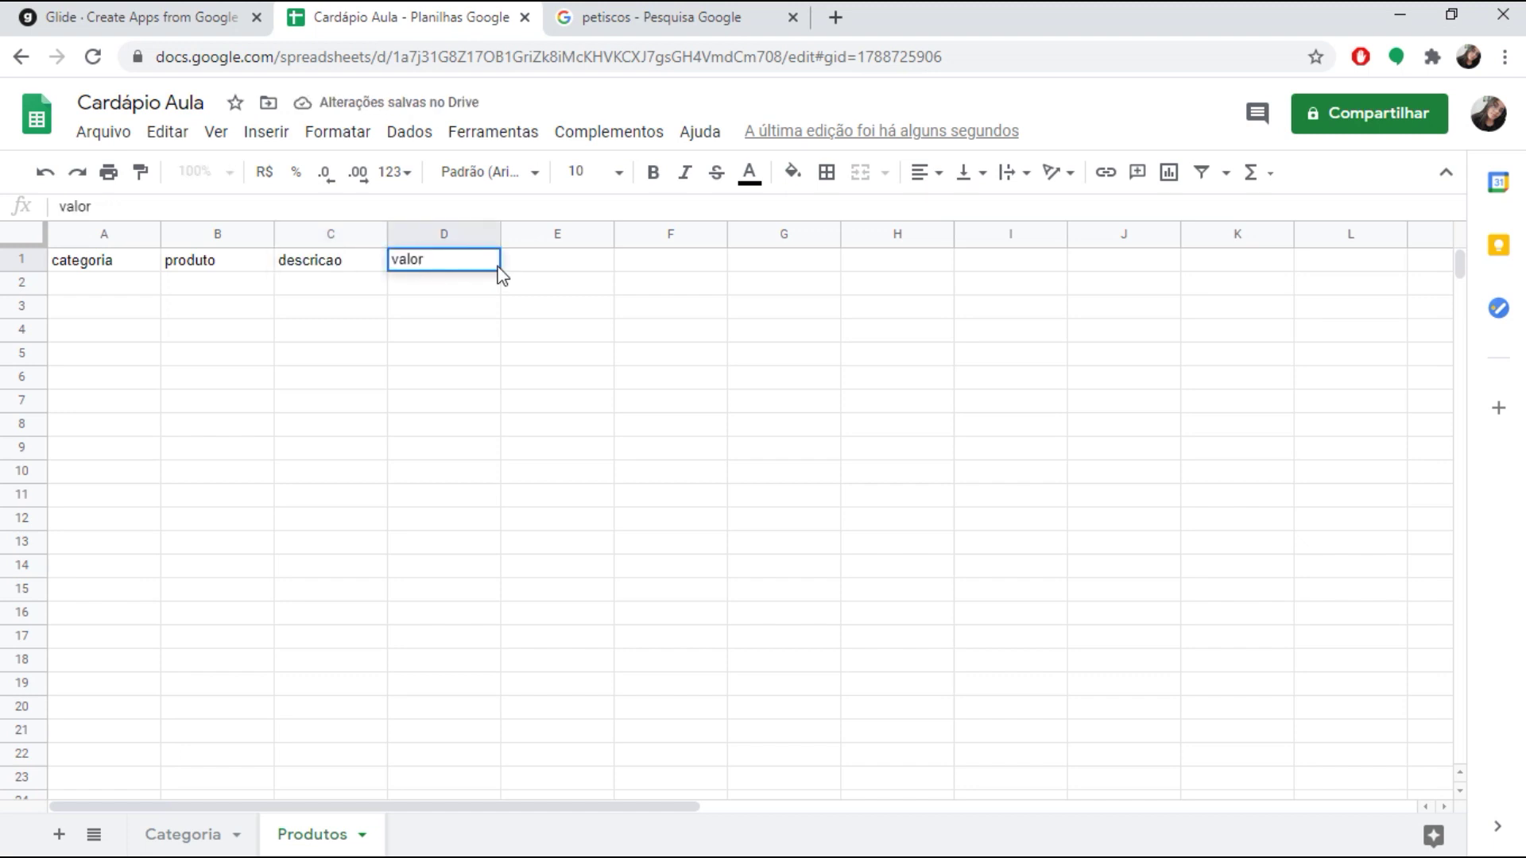
{"action": "left_click", "coordinate": [517, 268]}
{"action": "type", "text": "ava"}
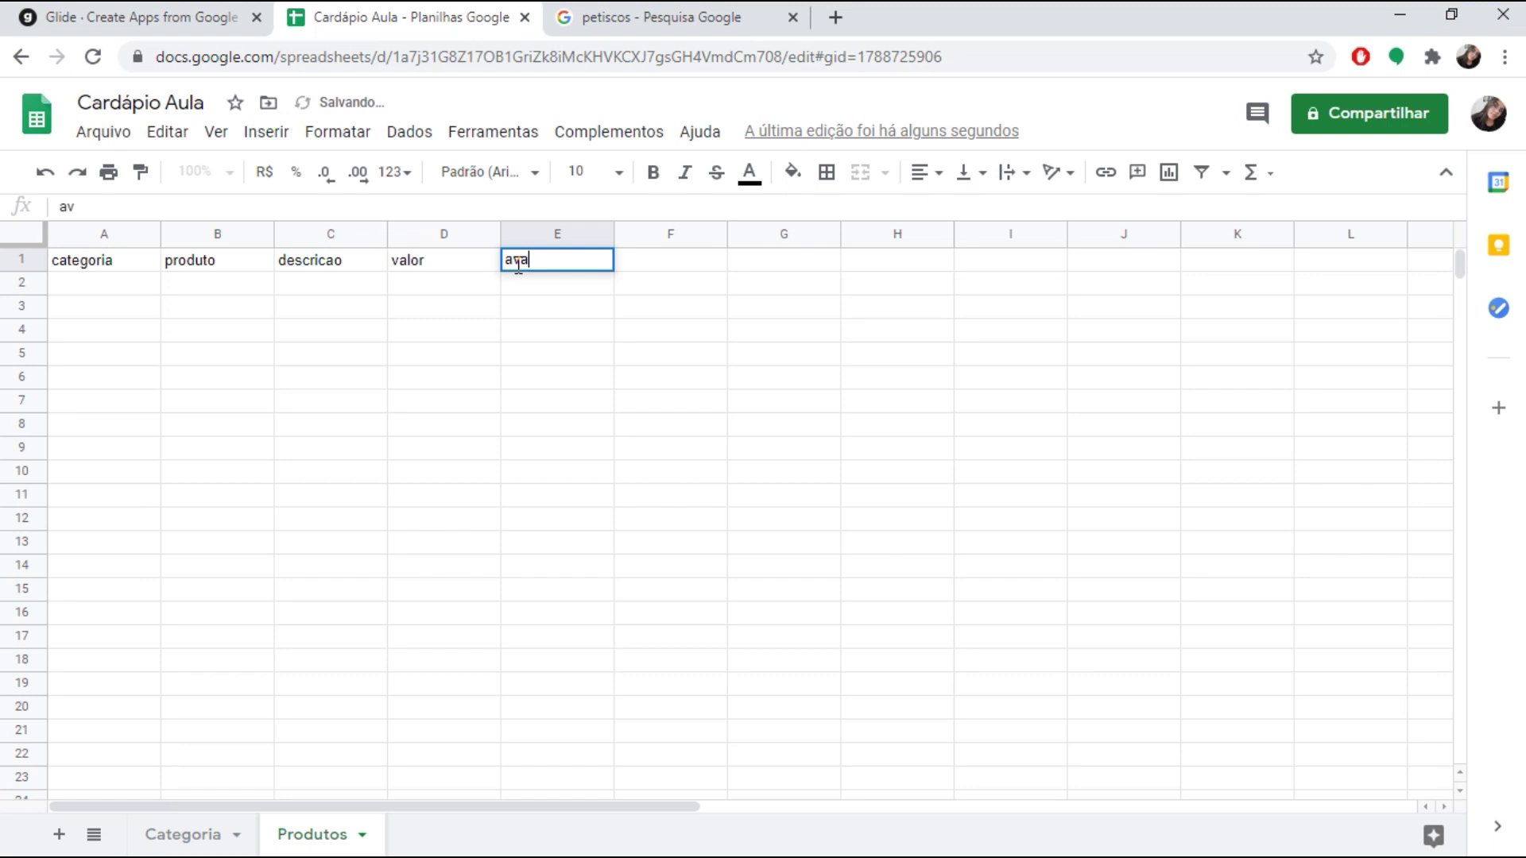
{"action": "type", "text": "liacao"}
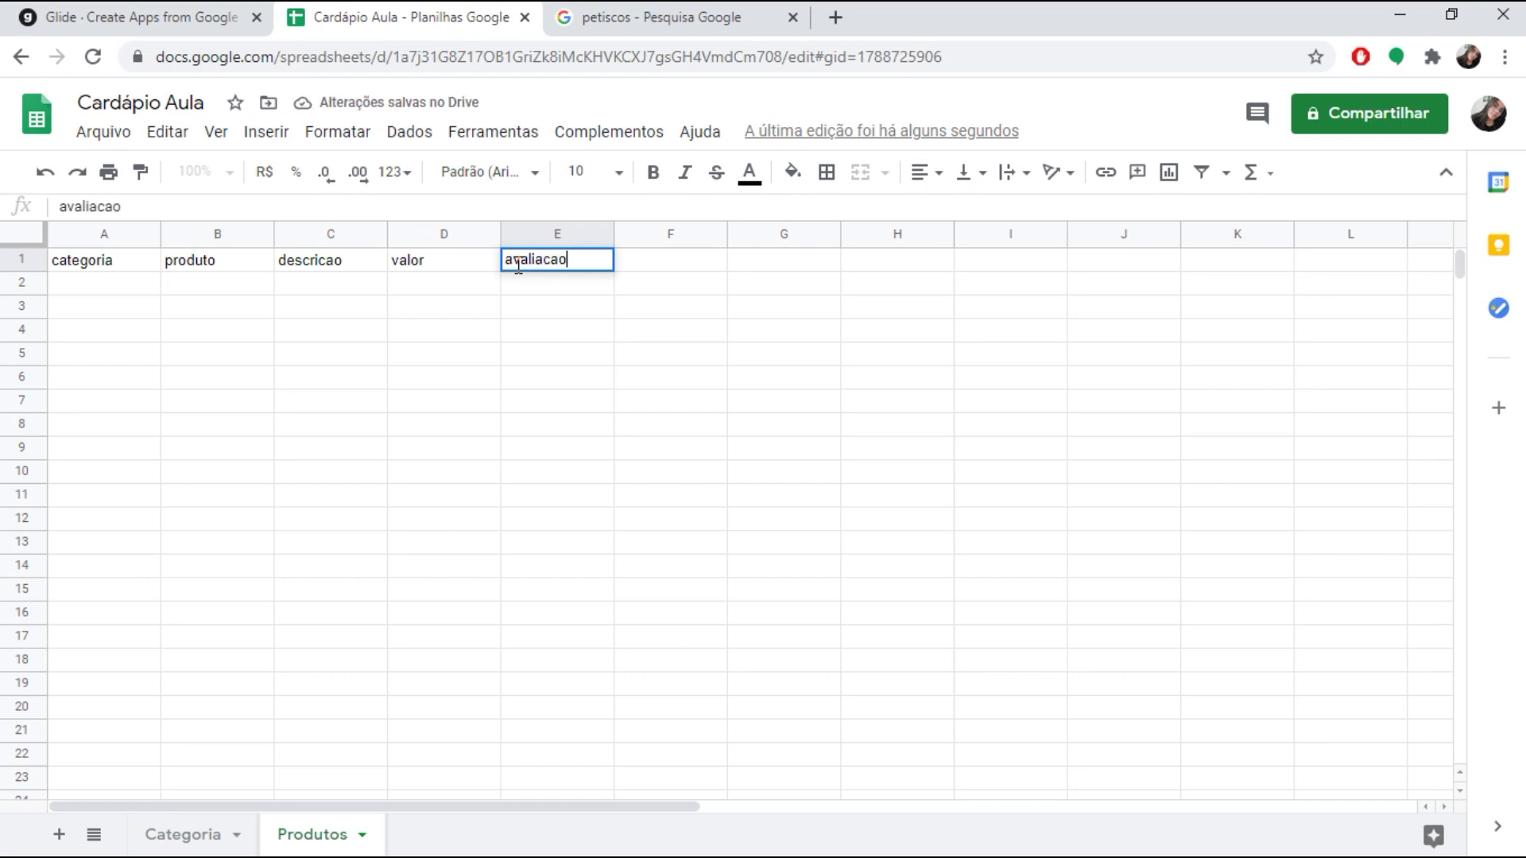
{"action": "left_click", "coordinate": [640, 269]}
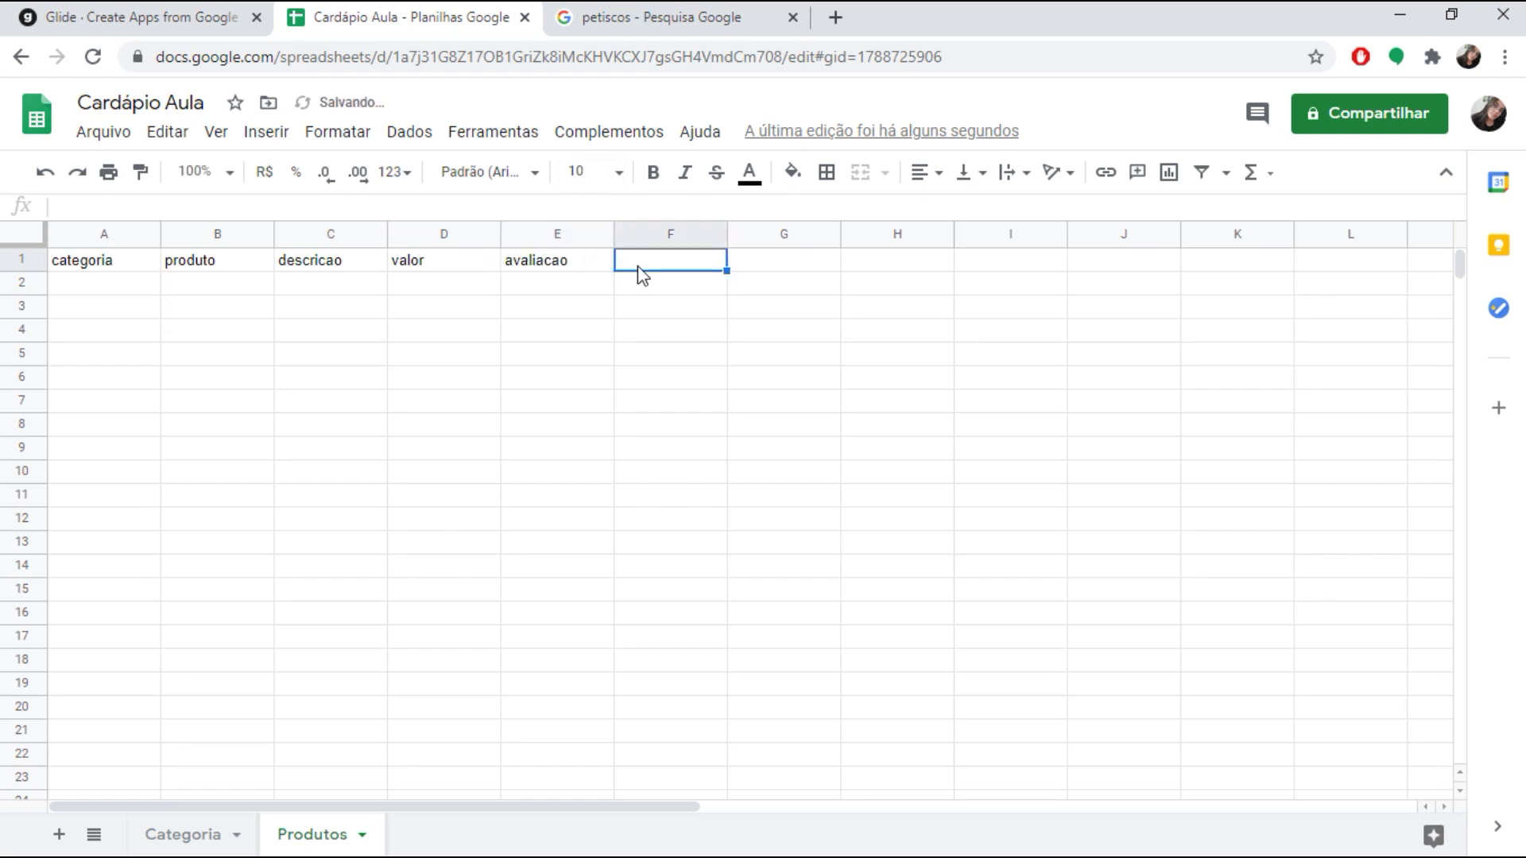
{"action": "type", "text": "imagem"}
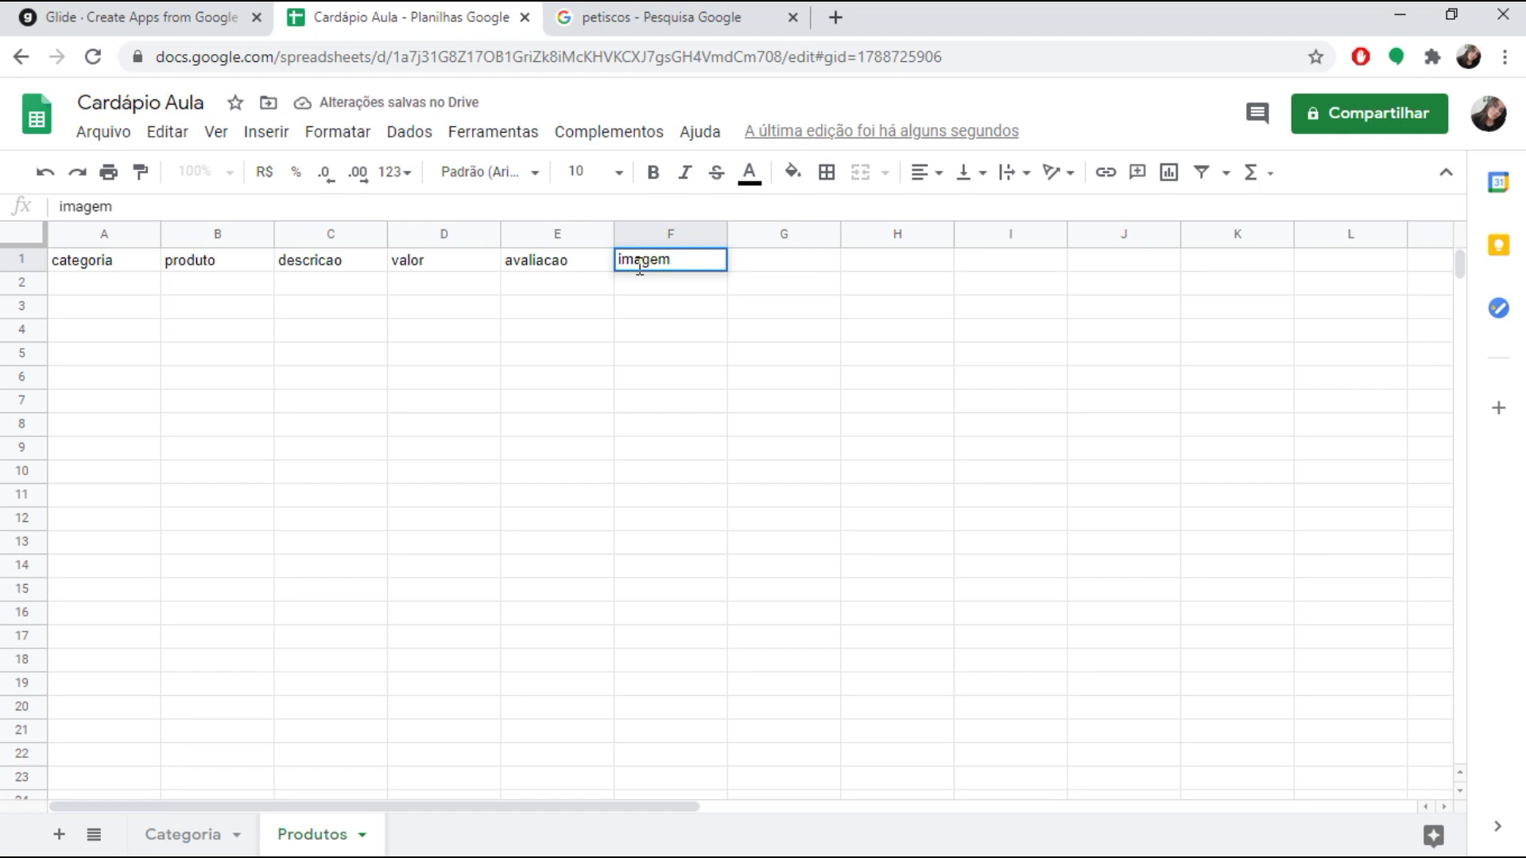
- Copy "Hamburguer" from cell A2 of the Categoria sheet into cell A2 of the Produtos sheet
{"action": "left_click", "coordinate": [130, 292]}
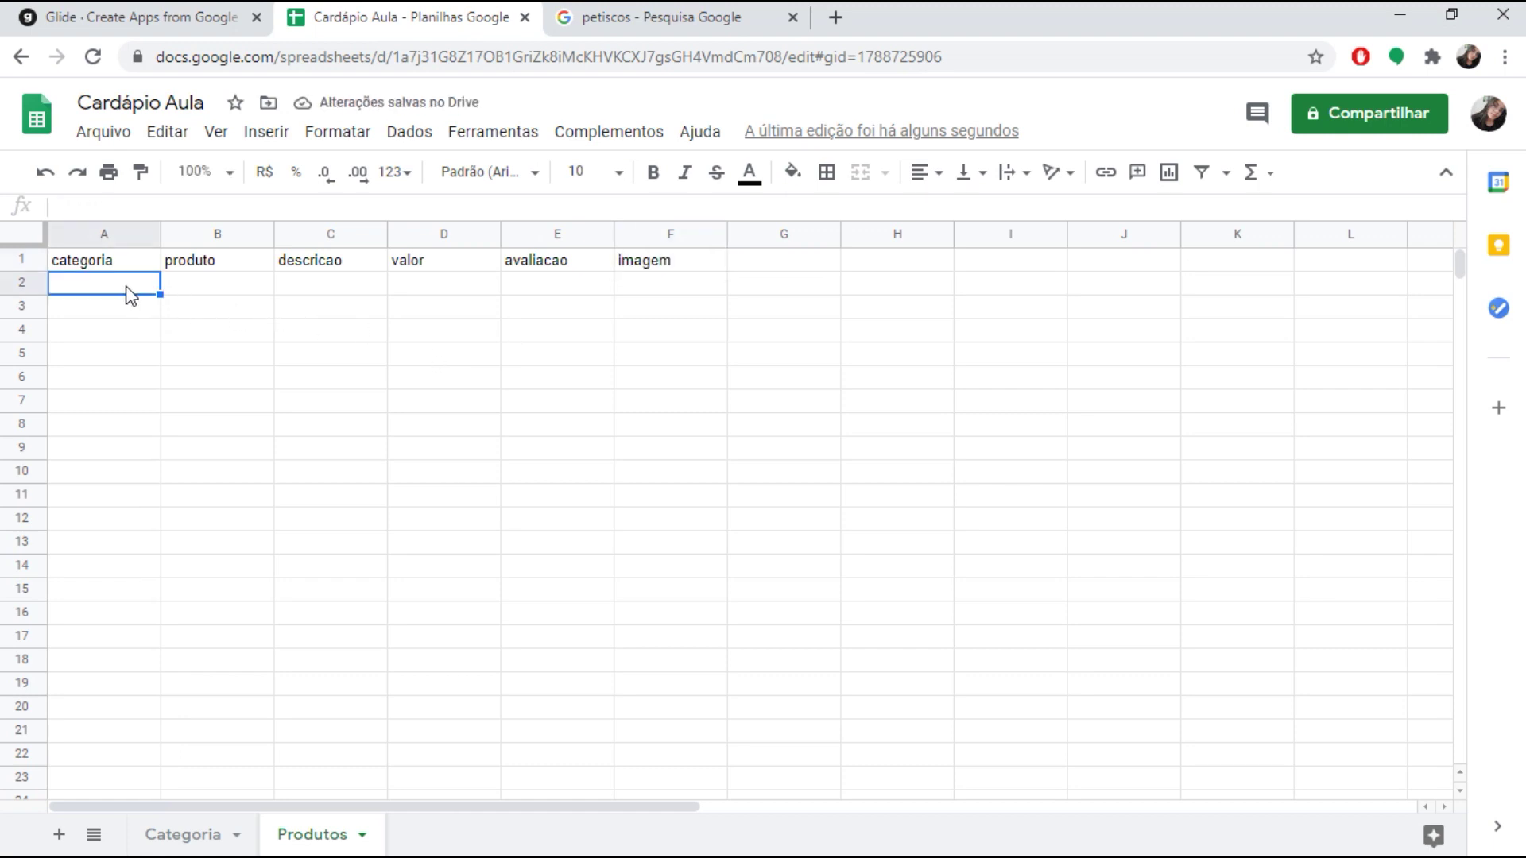
{"action": "left_click", "coordinate": [199, 836]}
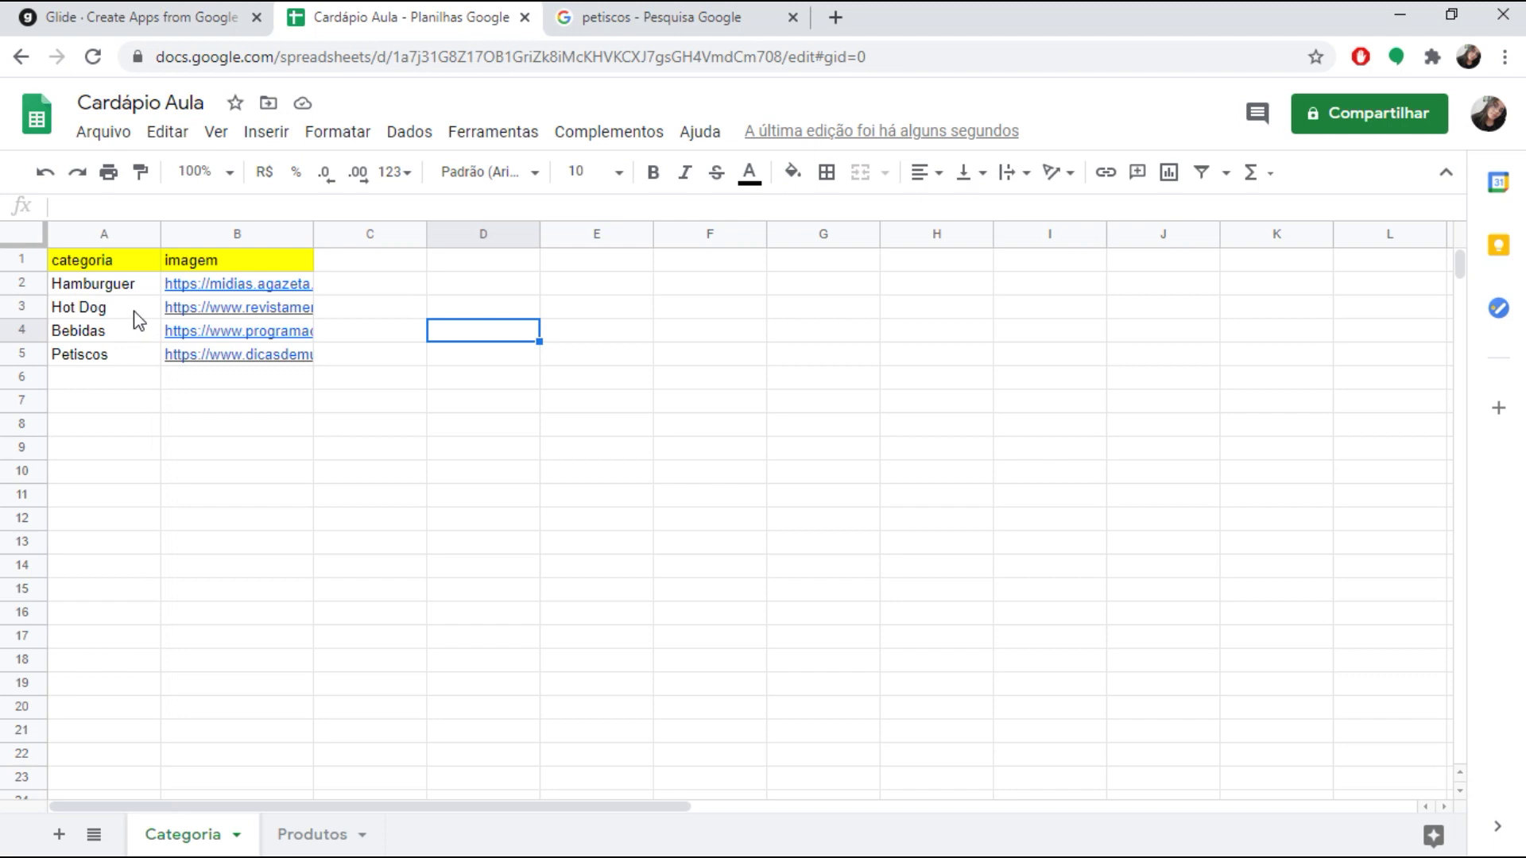
{"action": "left_click", "coordinate": [126, 296]}
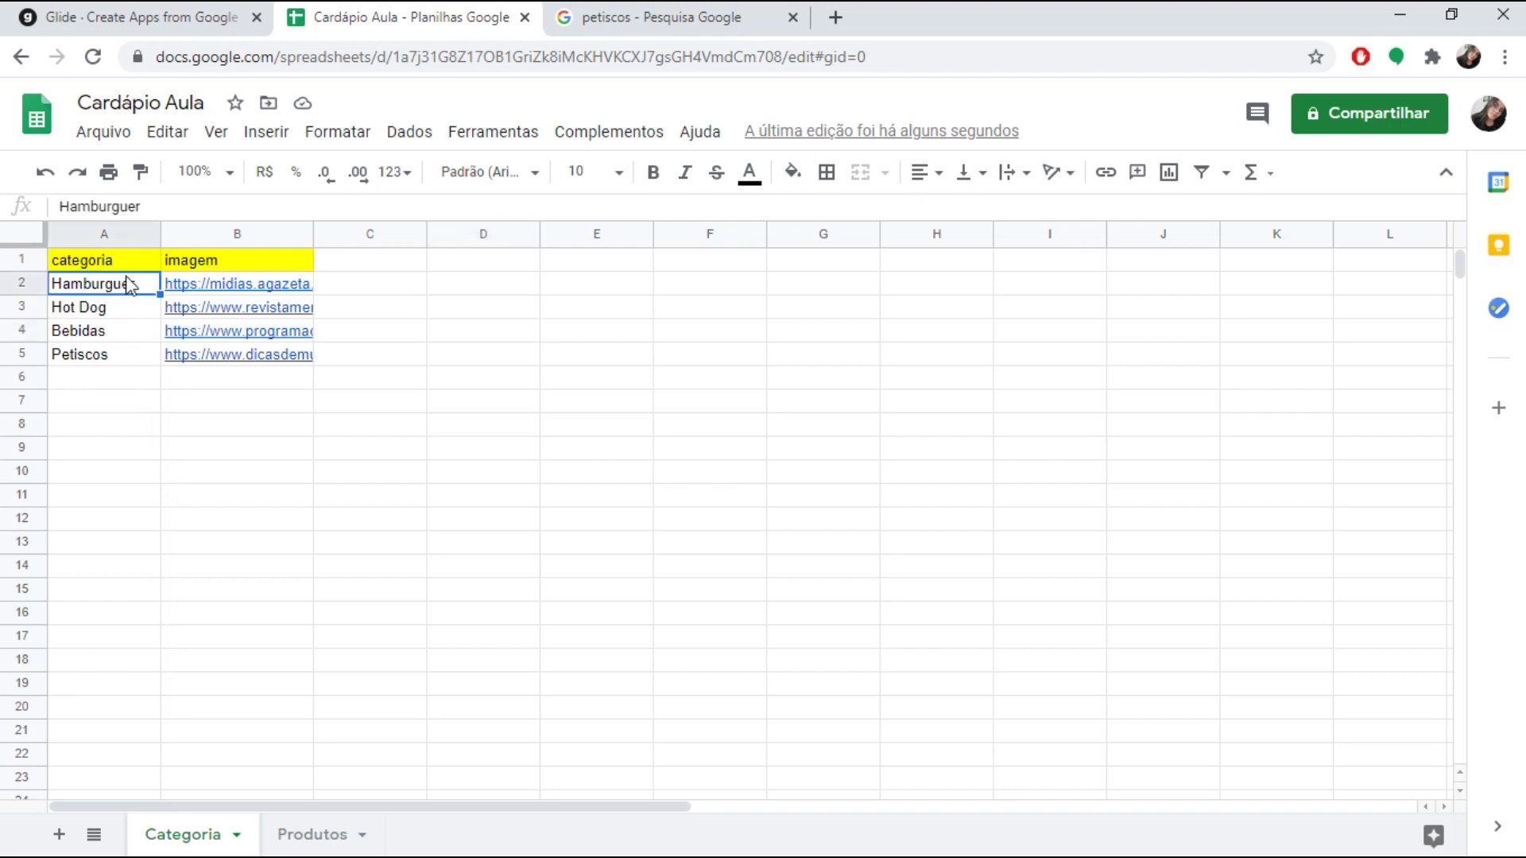
{"action": "left_click", "coordinate": [312, 835]}
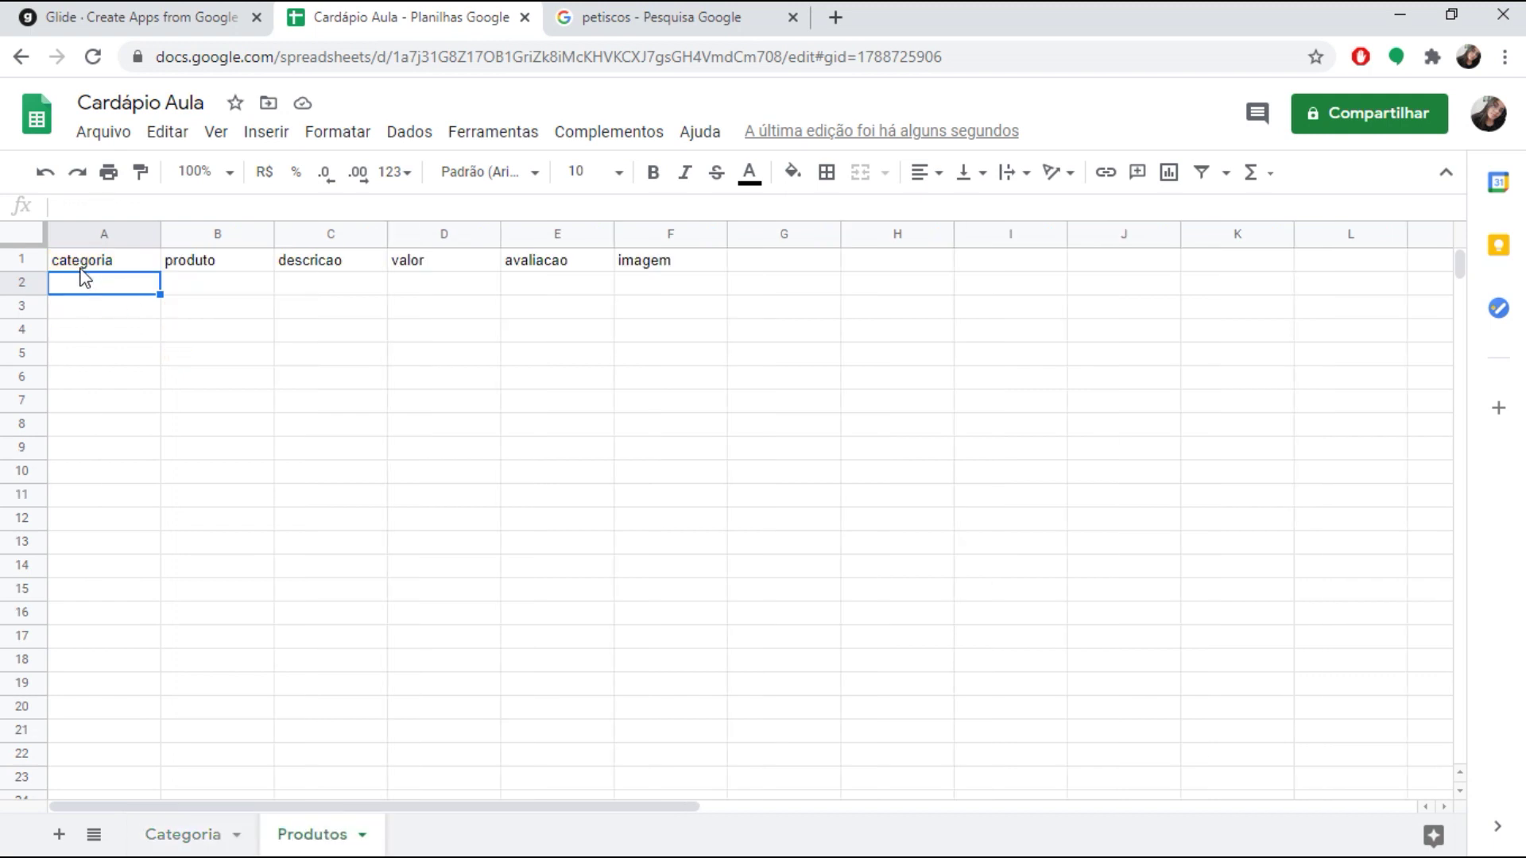
{"action": "type", "text": "Hamburguer"}
- Enter "Hot Dog" in cell A3 of the Produtos sheet, spelled exactly as in the Categoria sheet
{"action": "left_click", "coordinate": [104, 311]}
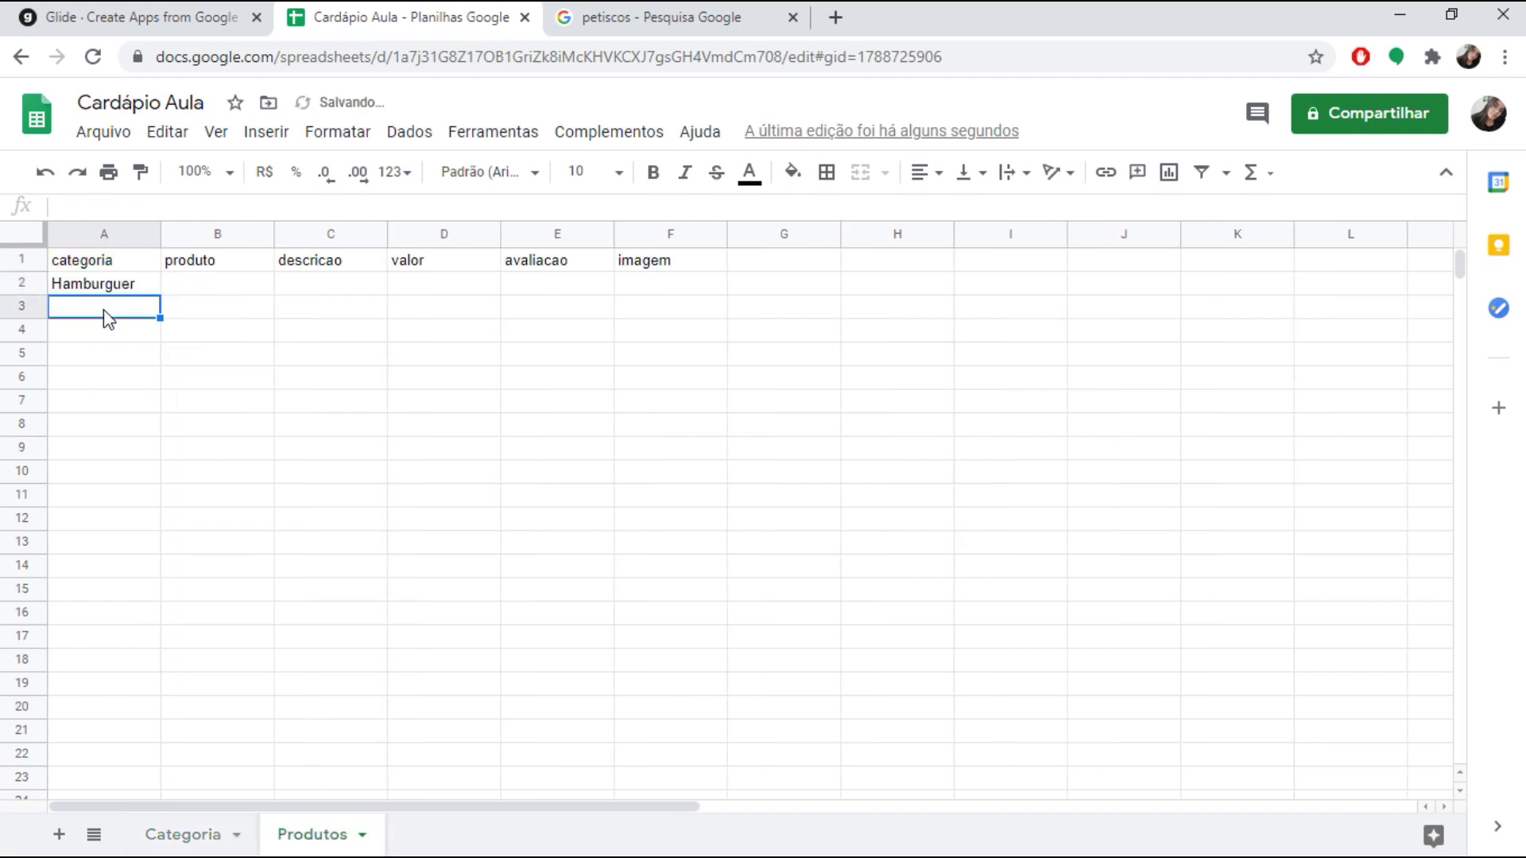
{"action": "type", "text": "Hot "}
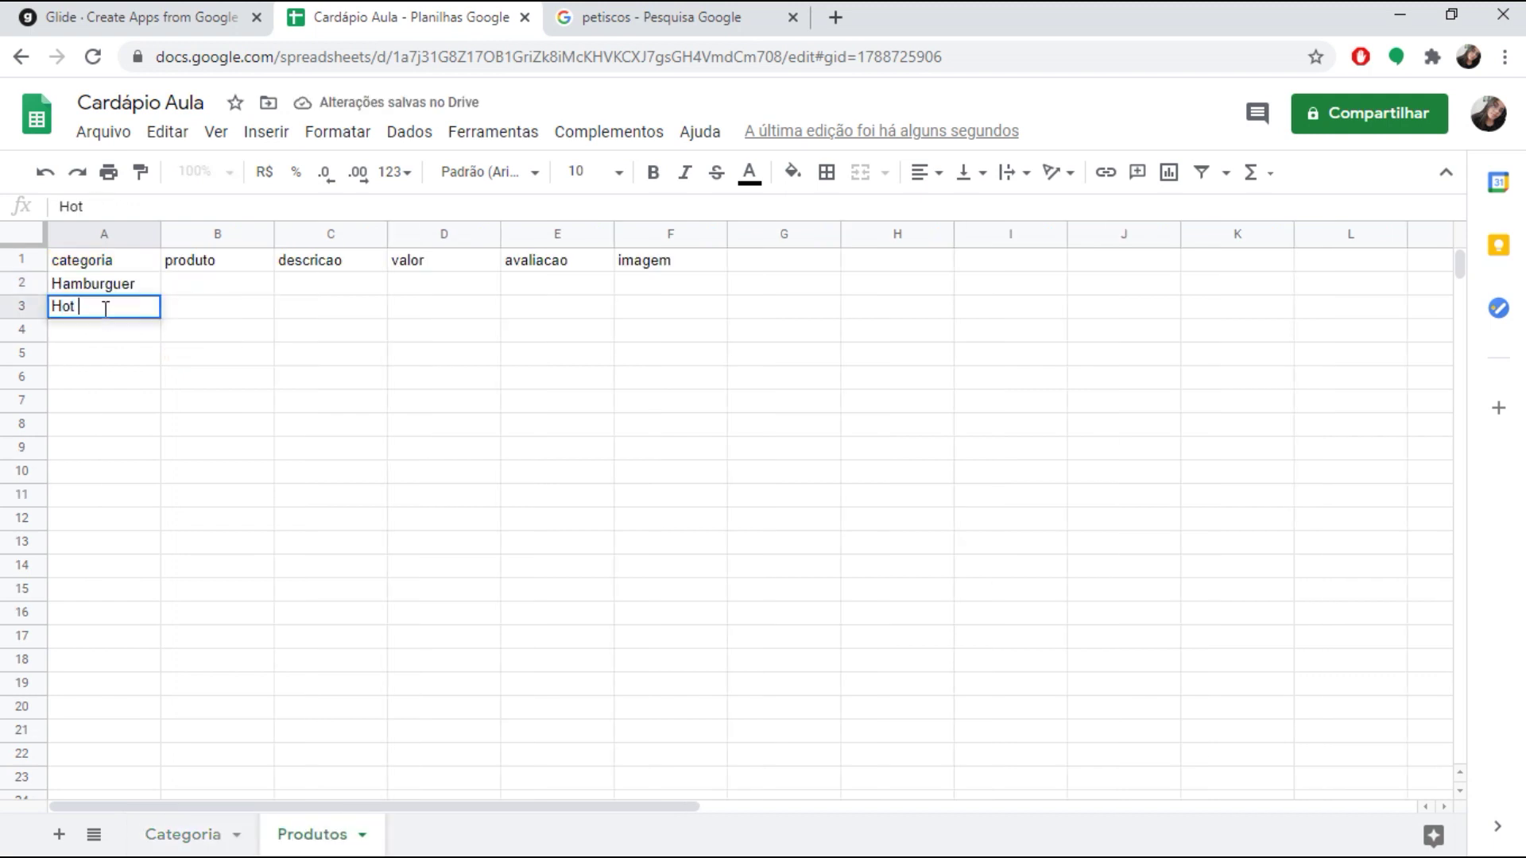
{"action": "type", "text": "dog"}
{"action": "left_click", "coordinate": [182, 838]}
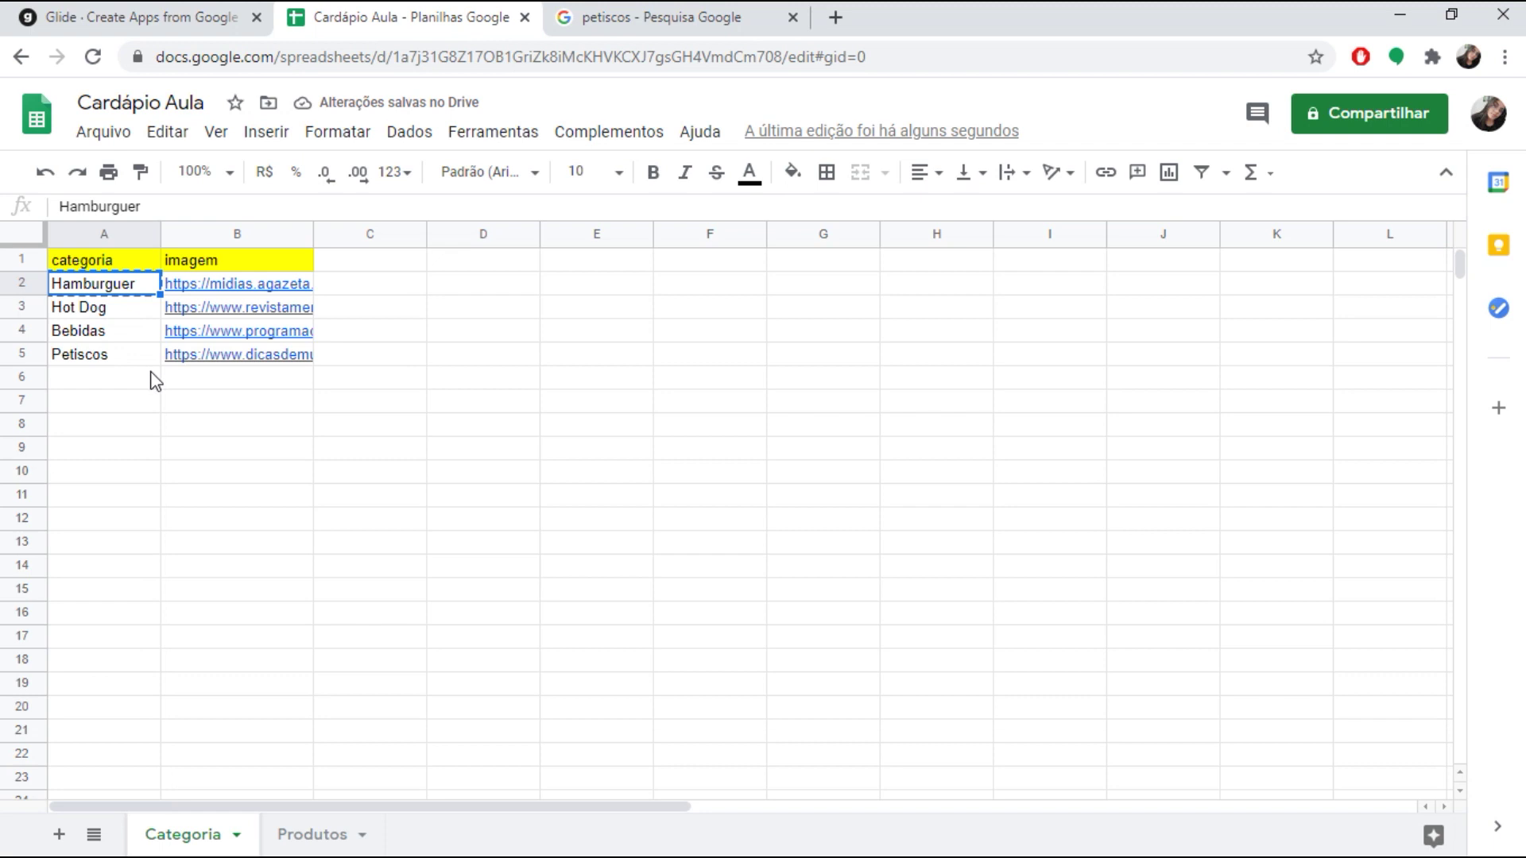
{"action": "left_click", "coordinate": [92, 312]}
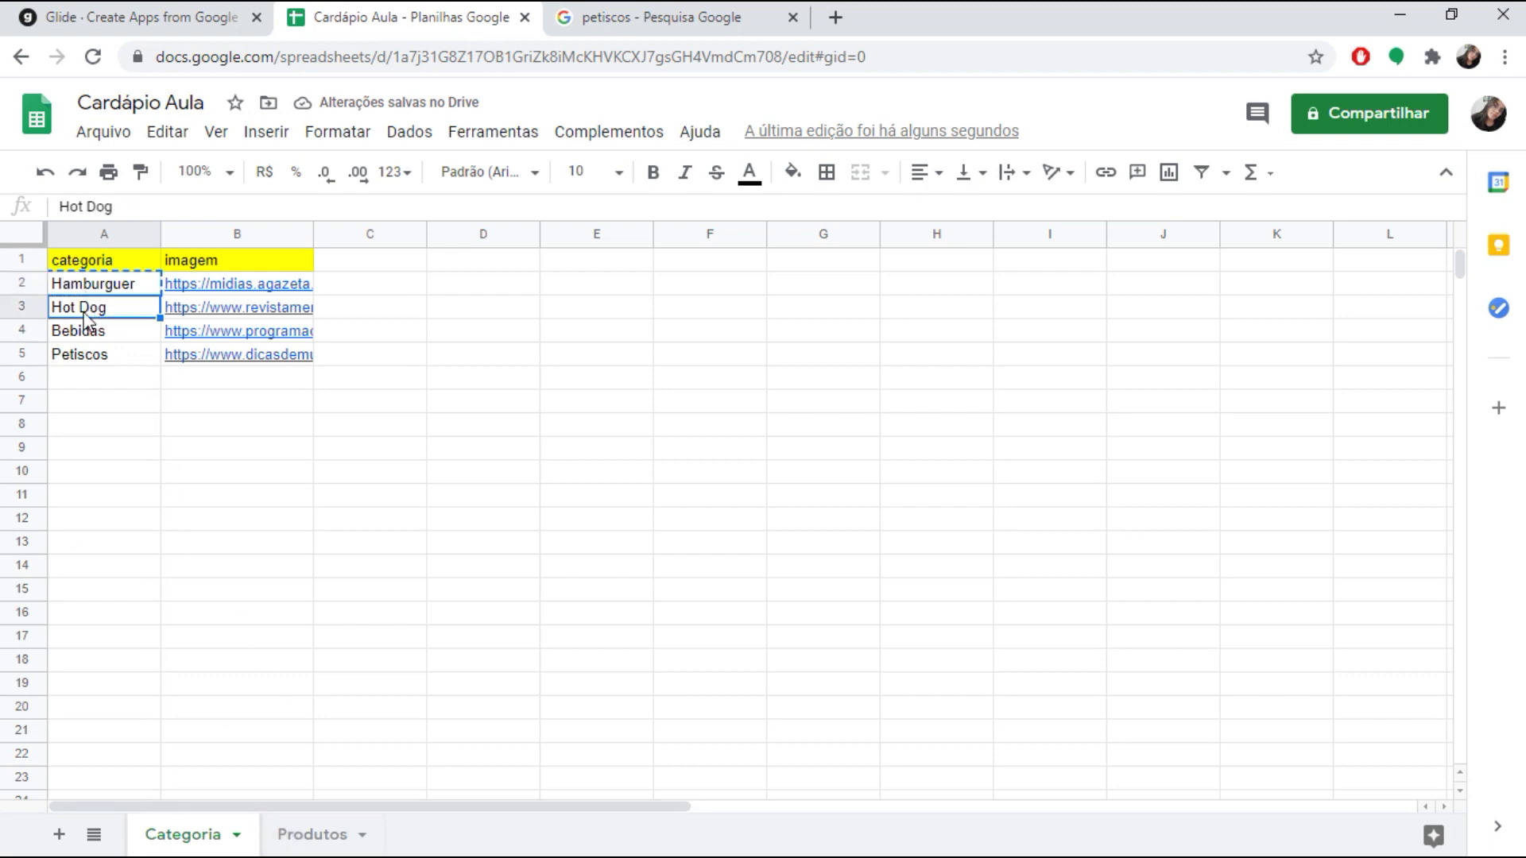
{"action": "left_click", "coordinate": [313, 834]}
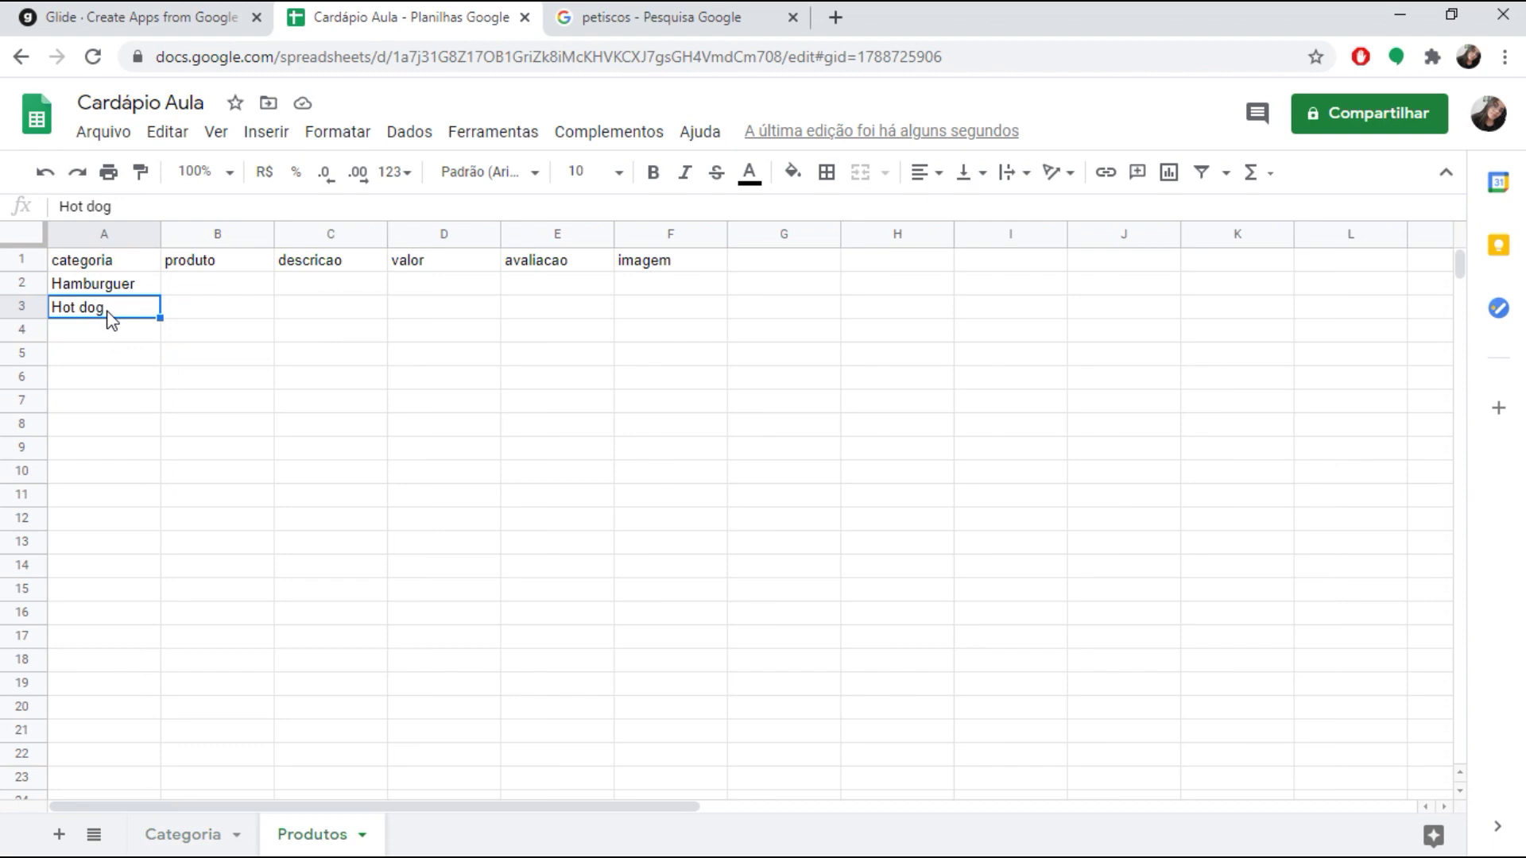
{"action": "type", "text": "Hot Dog"}
{"action": "key", "text": "Down"}
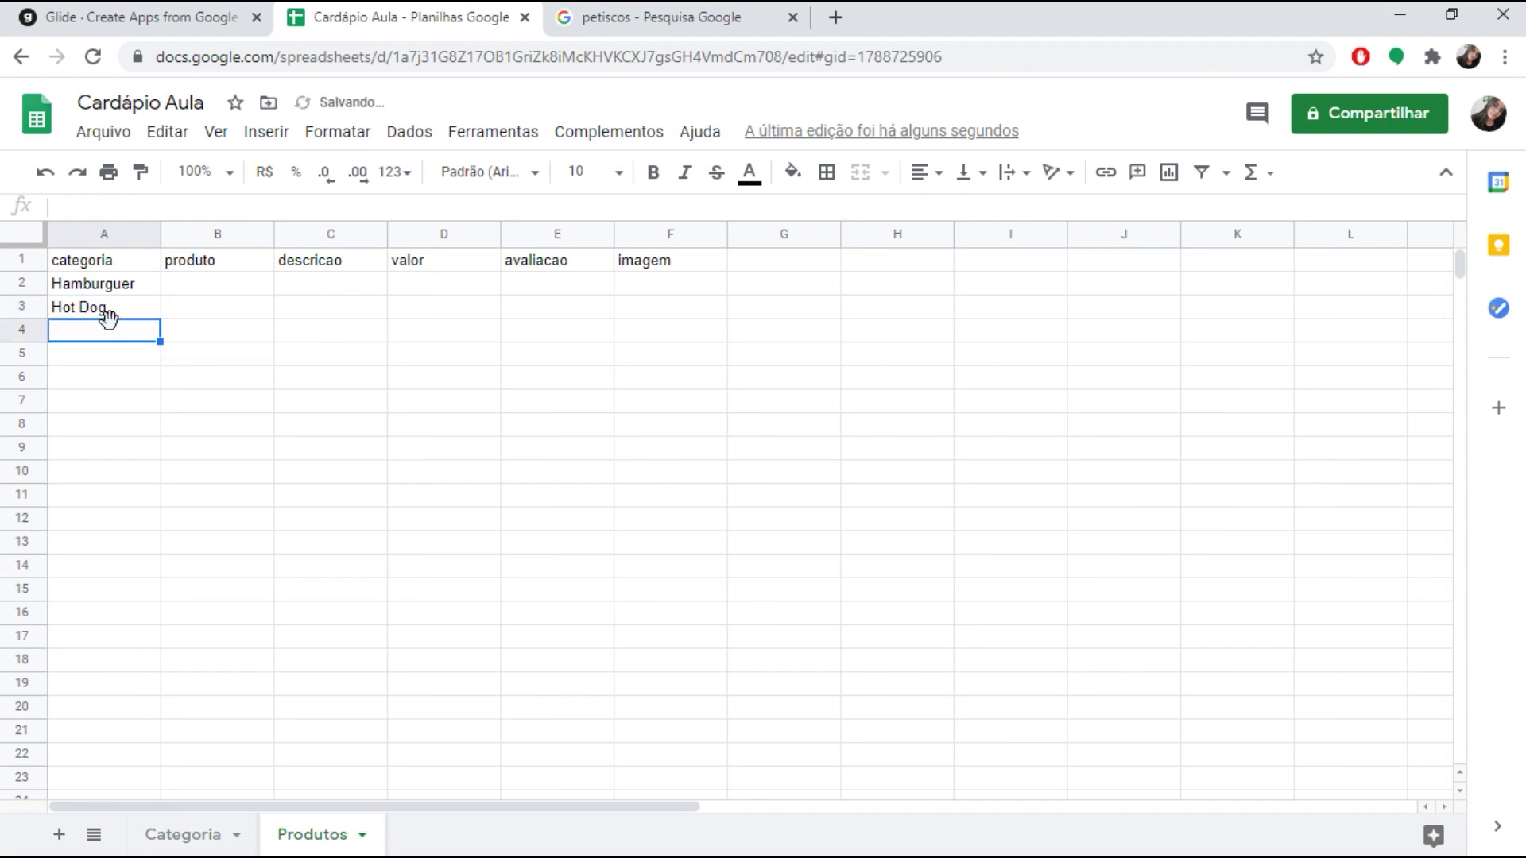
- Enter the categories "Bebidas" in cell A4 and "Petiscos" in cell A5 of the Produtos sheet, correcting the capitalization
{"action": "type", "text": "Bebidas"}
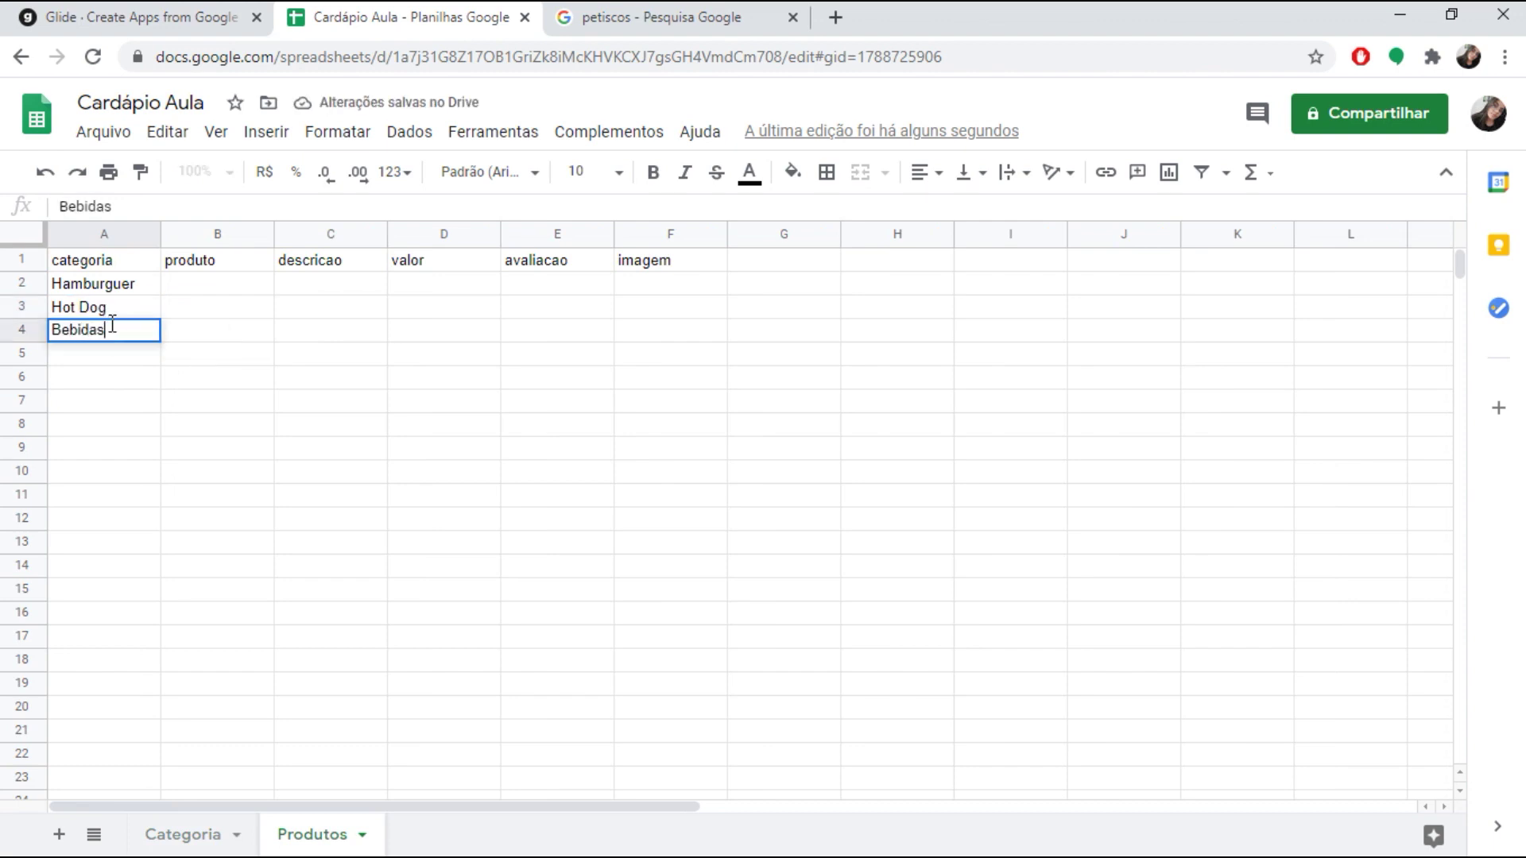
{"action": "key", "text": "Tab"}
{"action": "left_click", "coordinate": [115, 341]}
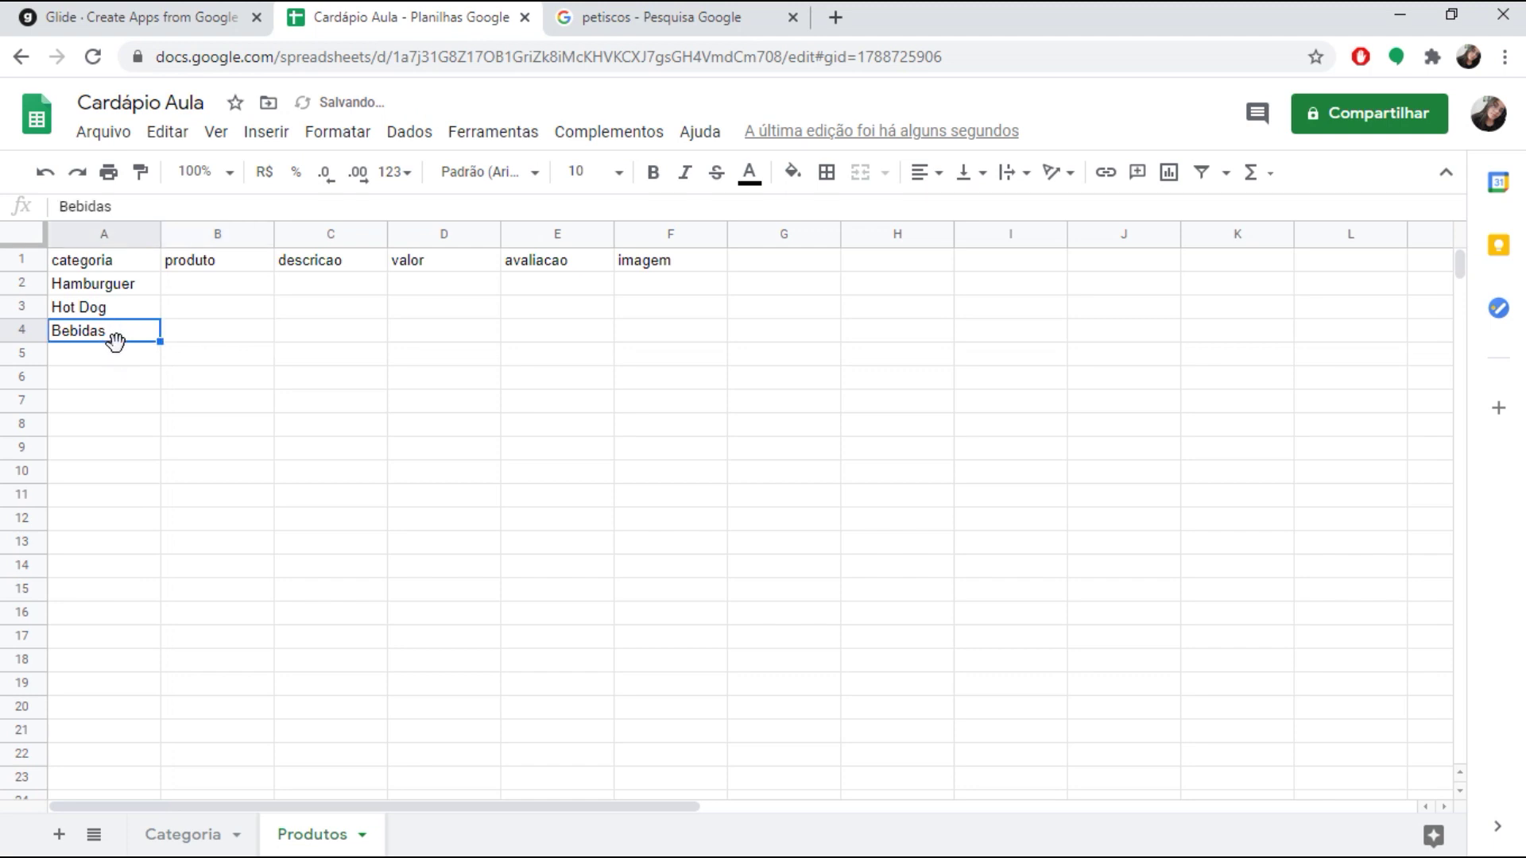
{"action": "key", "text": "Down"}
{"action": "type", "text": "PEtiscos"}
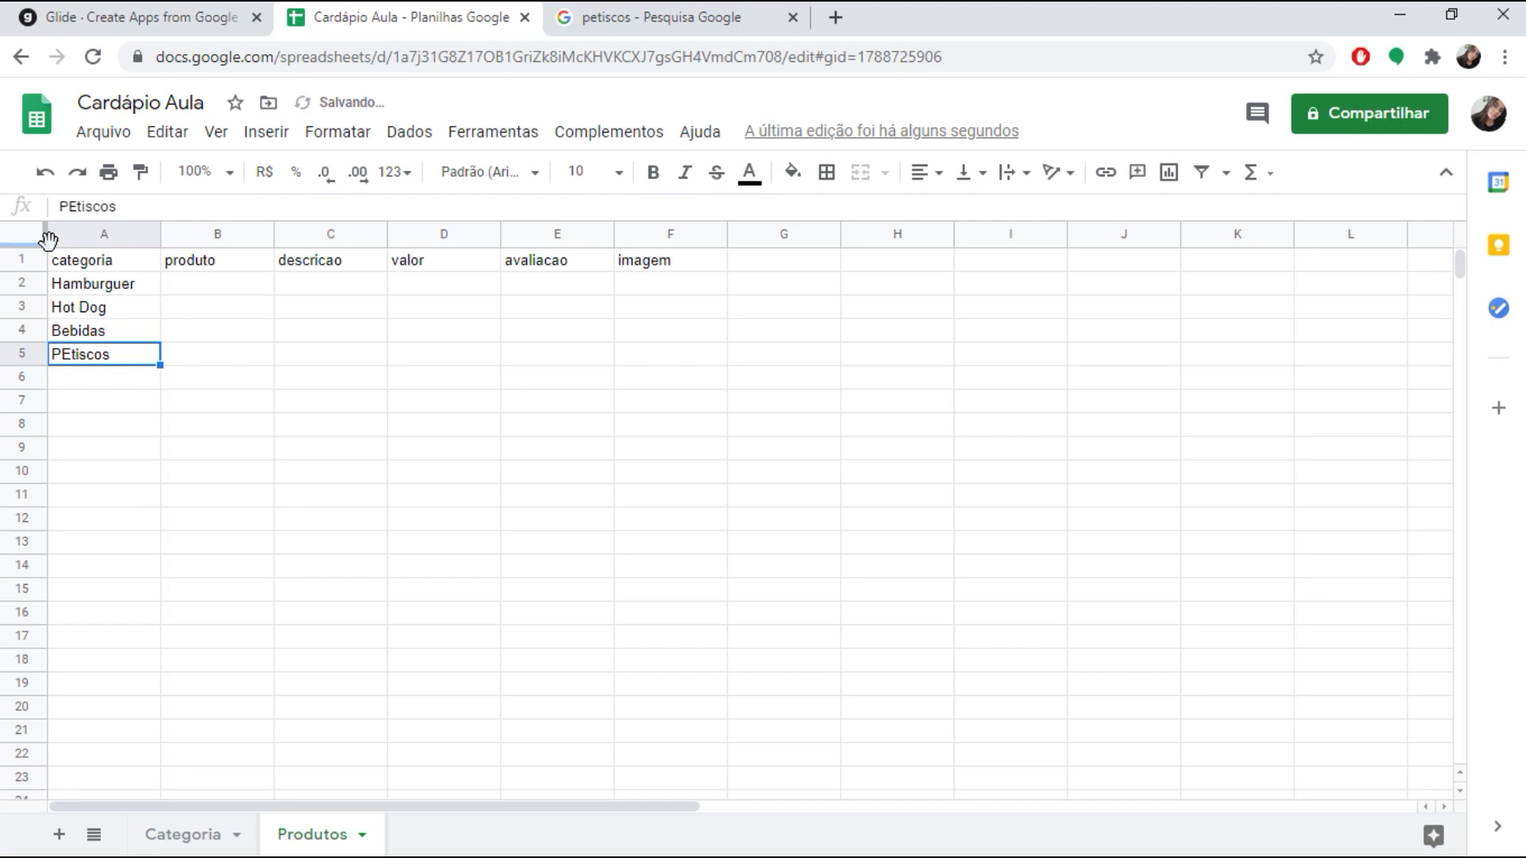
{"action": "left_click", "coordinate": [68, 206]}
{"action": "key", "text": "Delete"}
{"action": "type", "text": "e"}
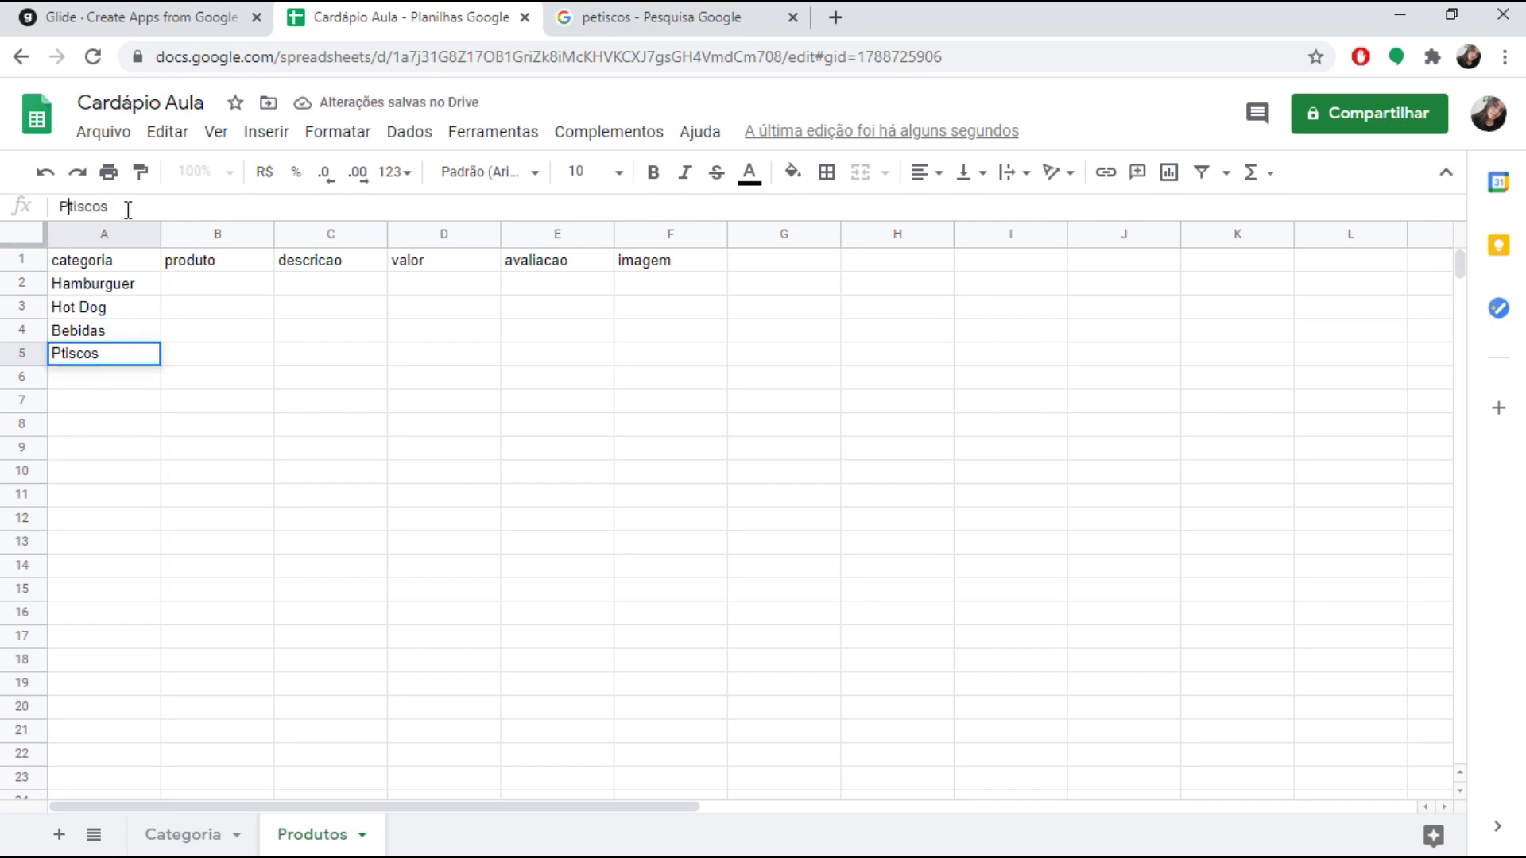
{"action": "left_click", "coordinate": [231, 343]}
{"action": "left_click", "coordinate": [271, 291]}
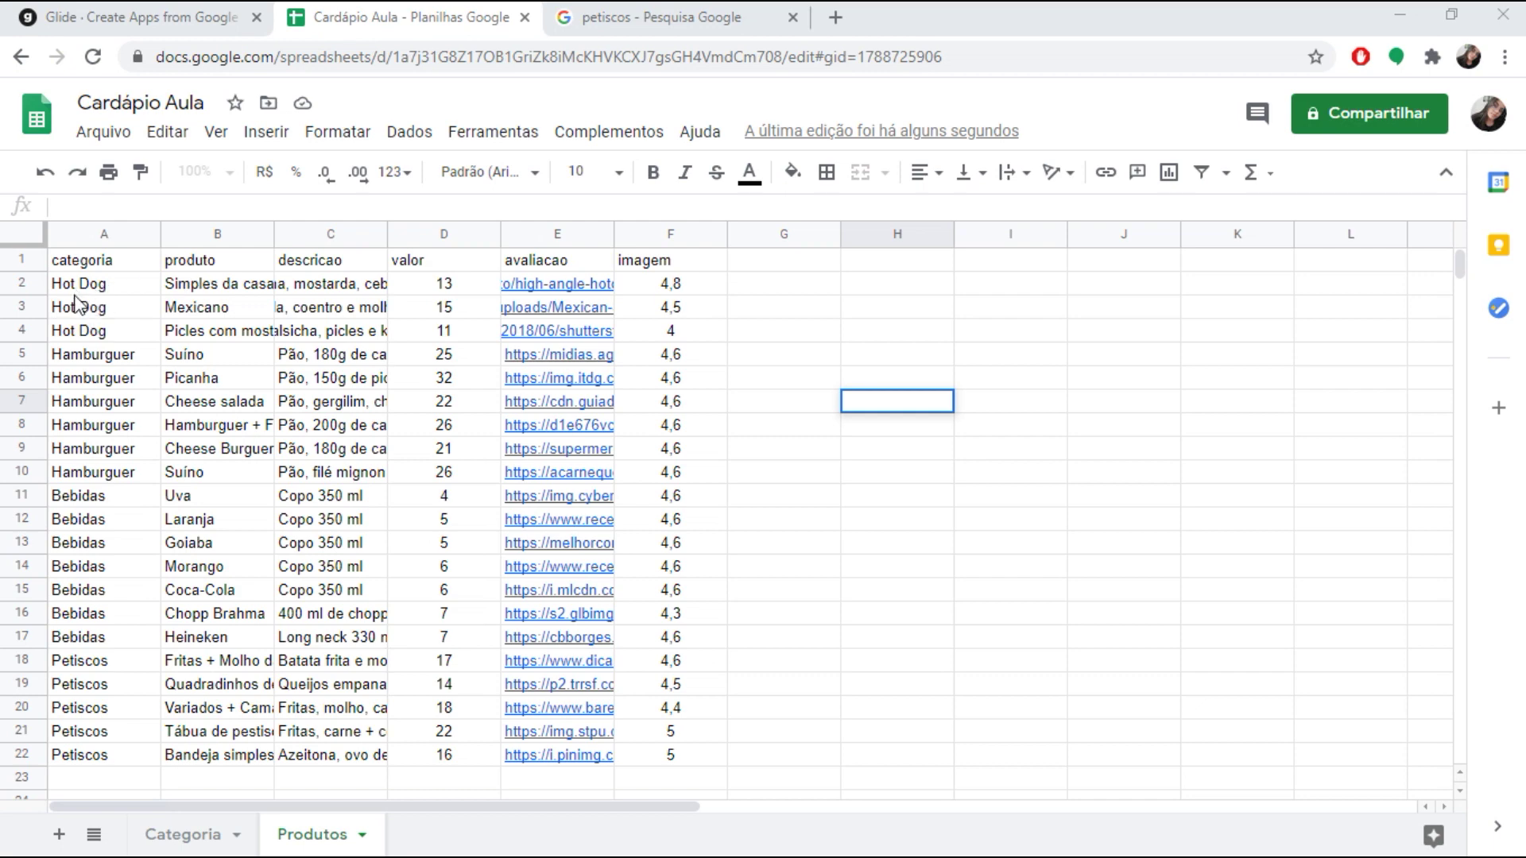
- Review the filled product rows and set the valor of the Mexicano hot dog in cell D3 to 15,30
{"action": "scroll", "coordinate": [147, 477], "scroll_direction": "down", "scroll_amount": 2}
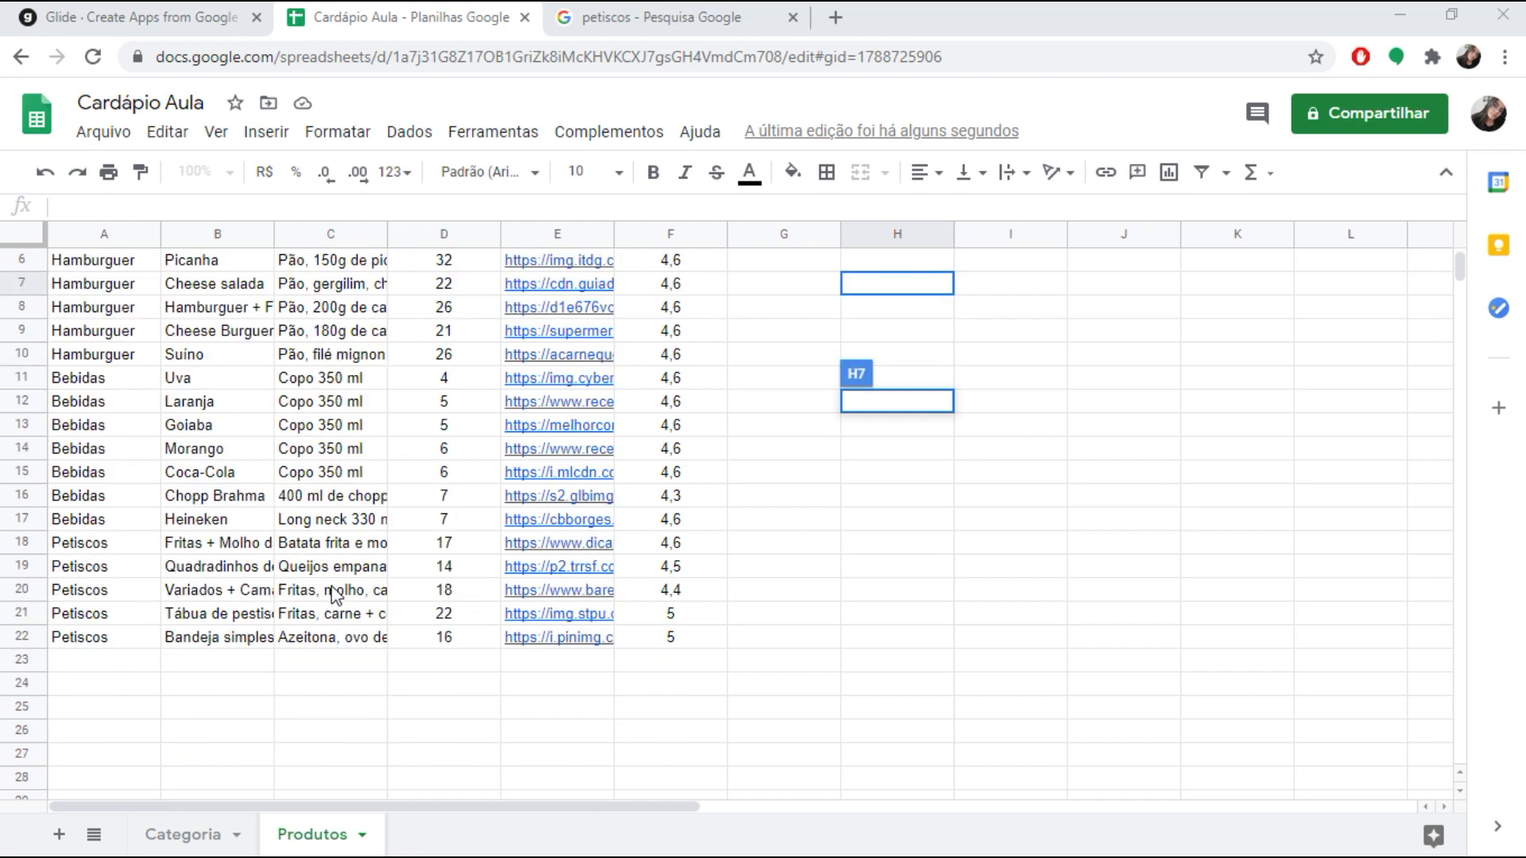
{"action": "scroll", "coordinate": [334, 594], "scroll_direction": "up", "scroll_amount": 2}
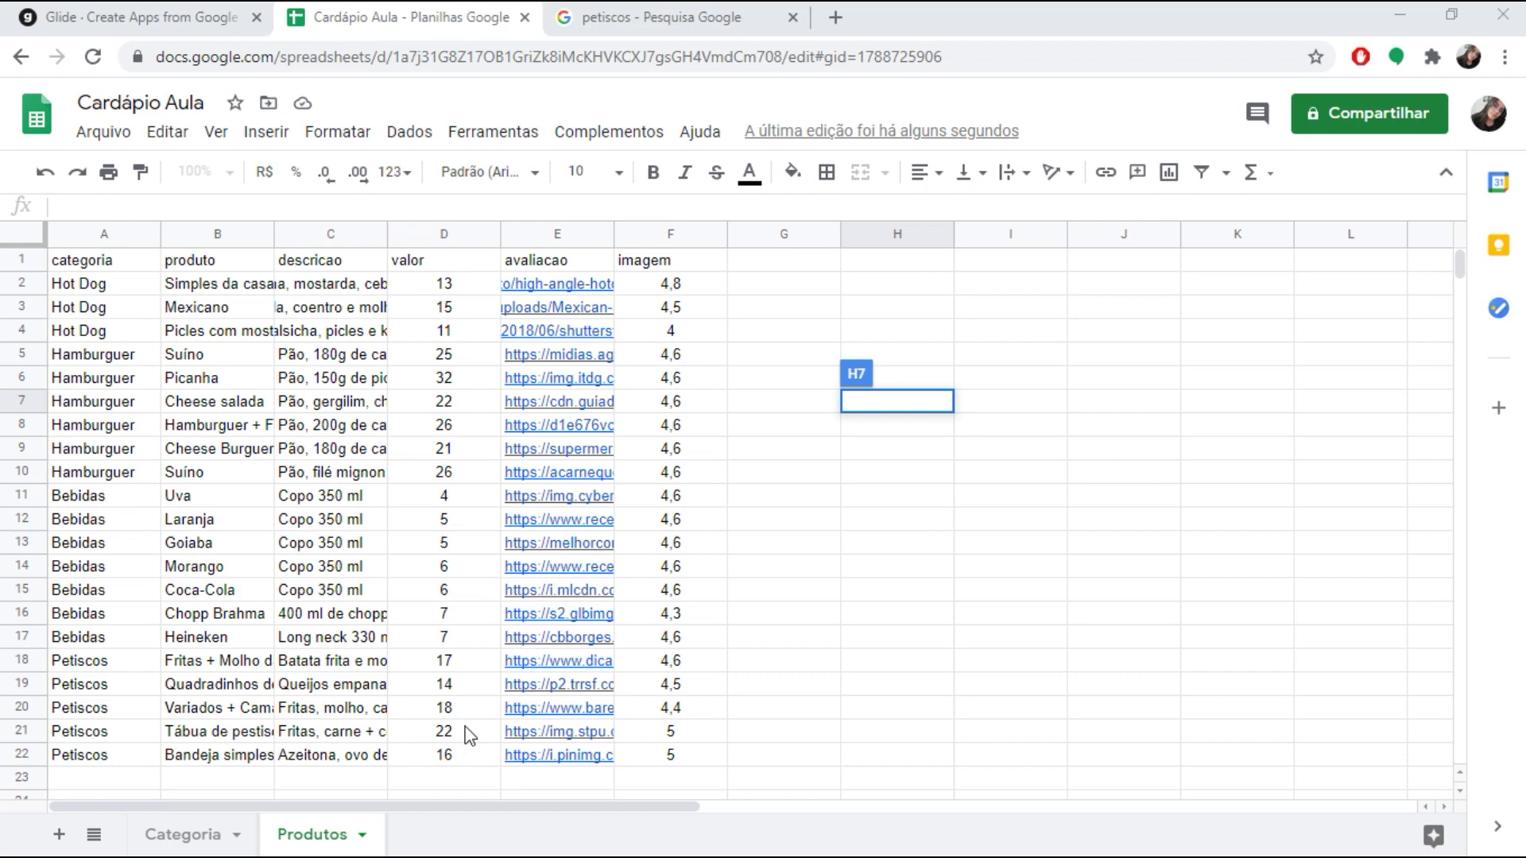
{"action": "left_click", "coordinate": [461, 315]}
{"action": "double_click", "coordinate": [460, 309]}
{"action": "type", "text": ",30"}
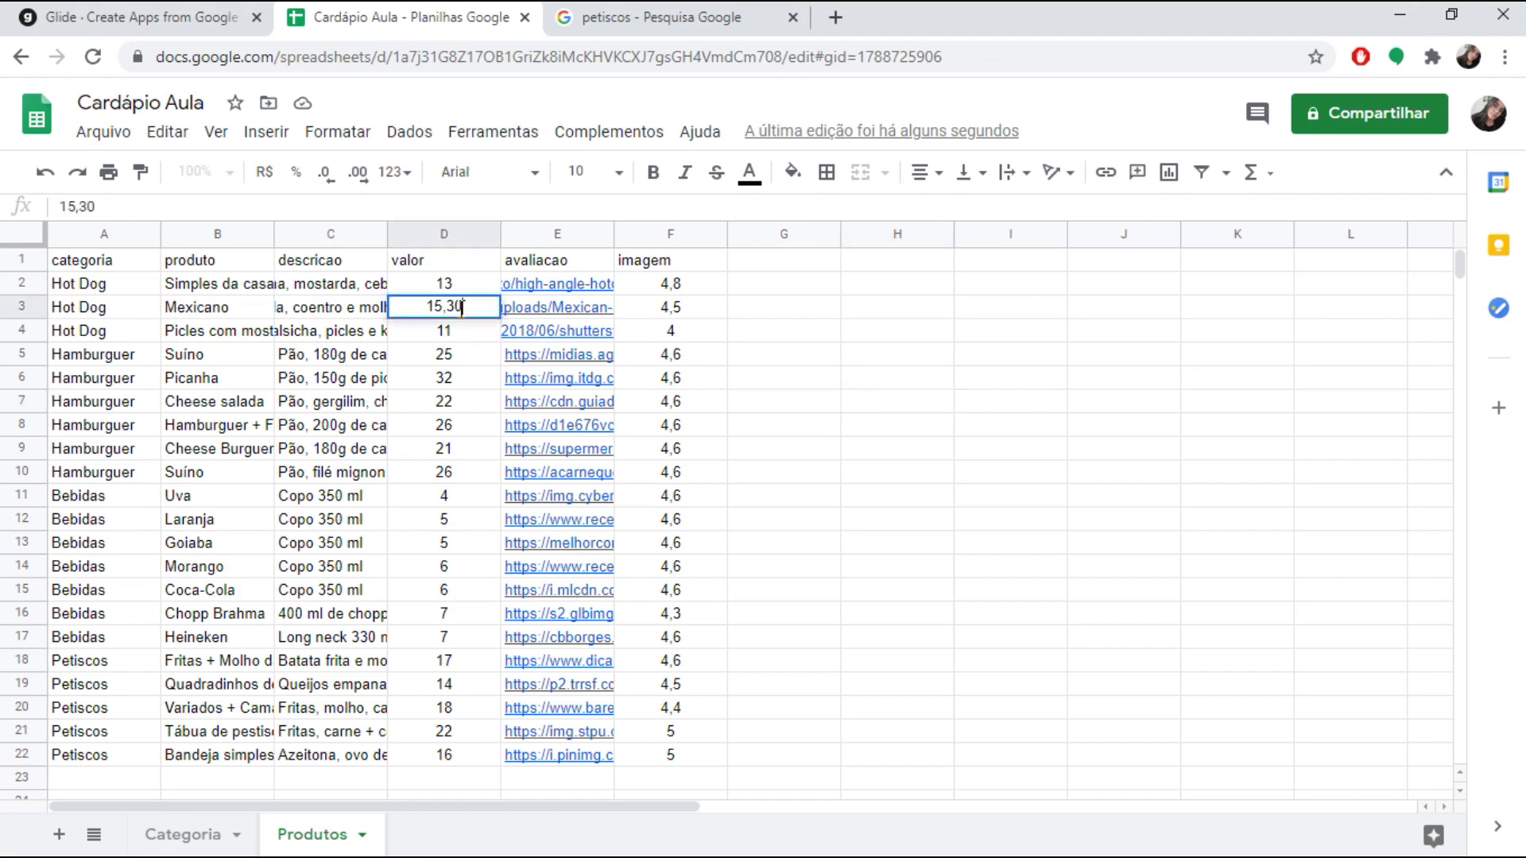
{"action": "left_click", "coordinate": [781, 407]}
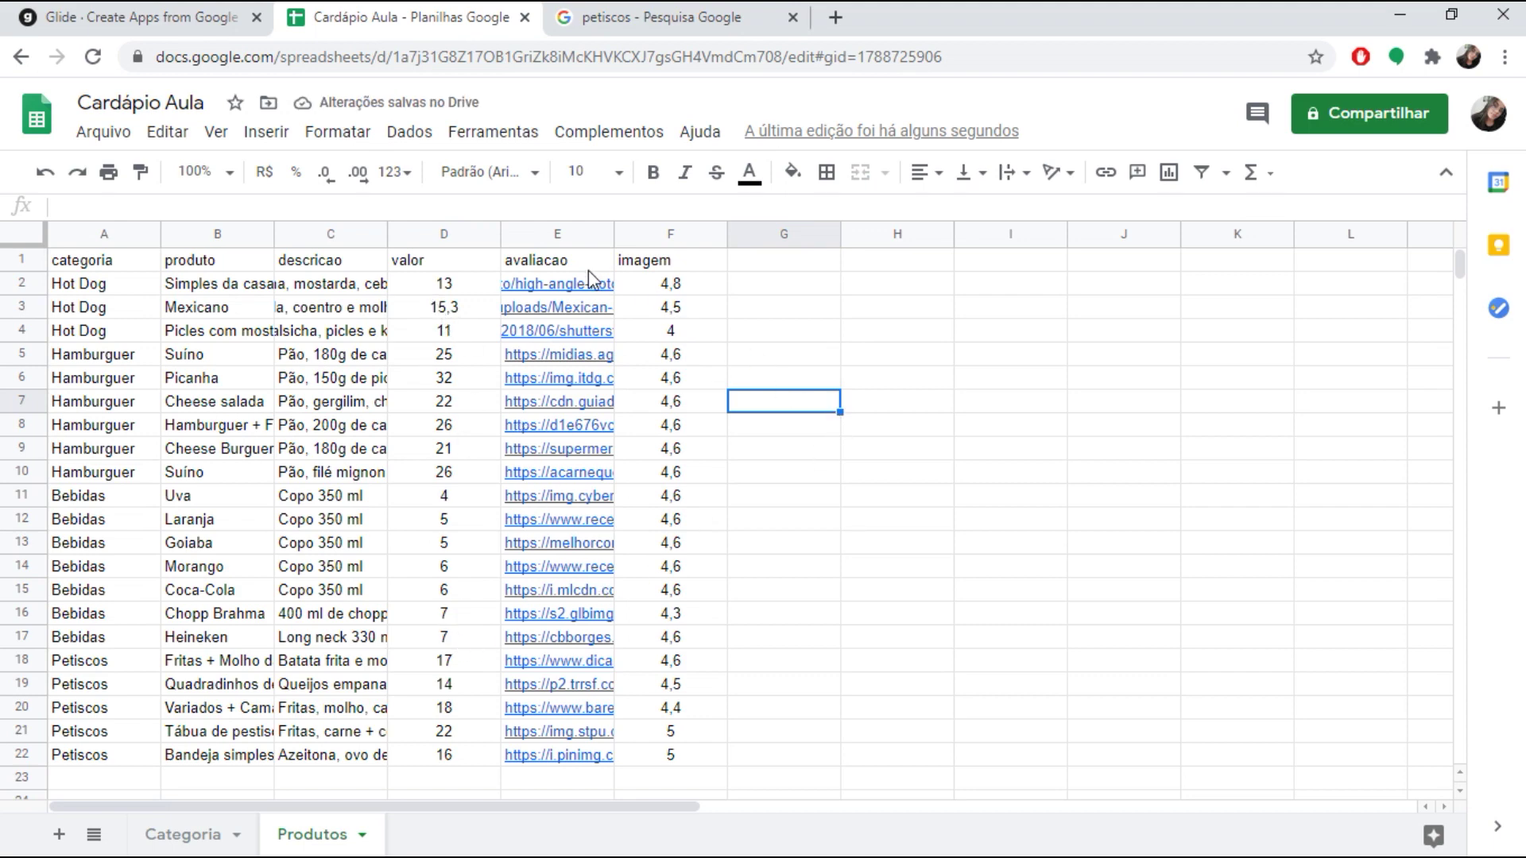
- Swap the last two Produtos headers so that E1 reads "imagem" and F1 reads "avaliacao"
{"action": "left_click_drag", "start_coordinate": [584, 286], "coordinate": [574, 569]}
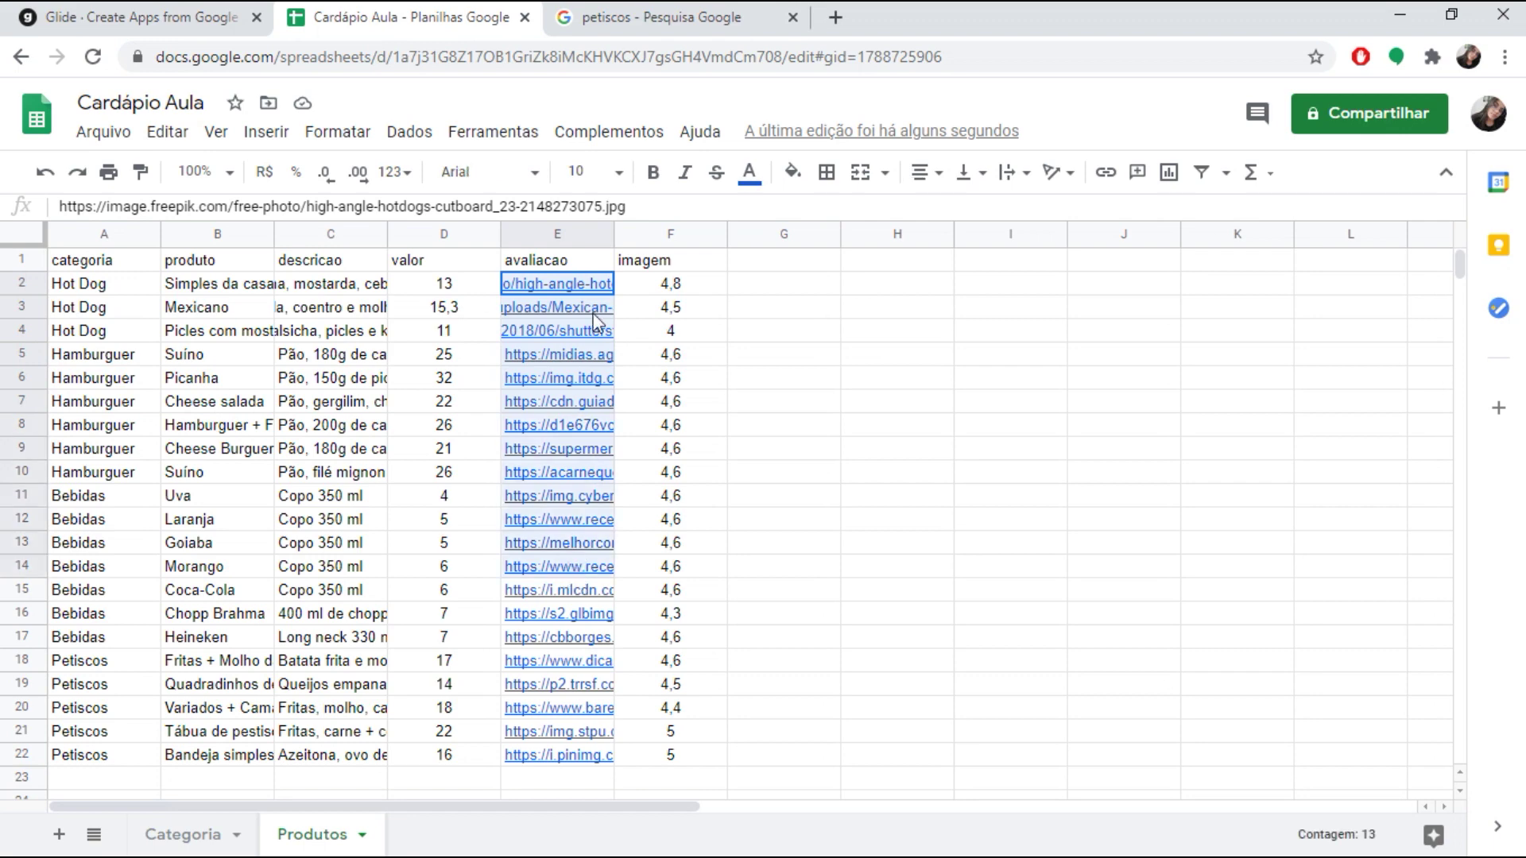
{"action": "left_click", "coordinate": [580, 260]}
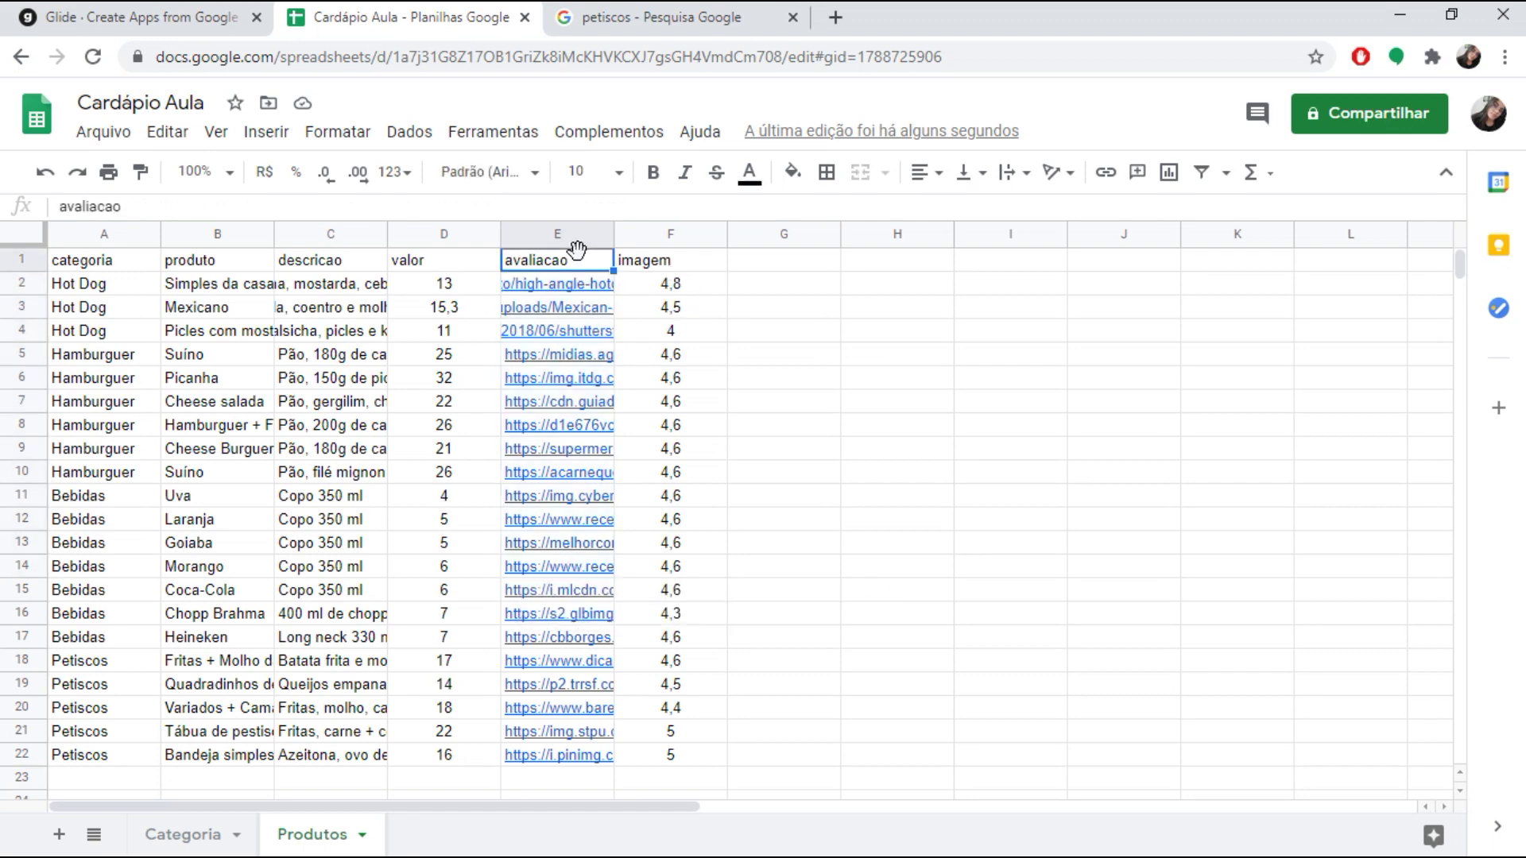
{"action": "type", "text": "imagem"}
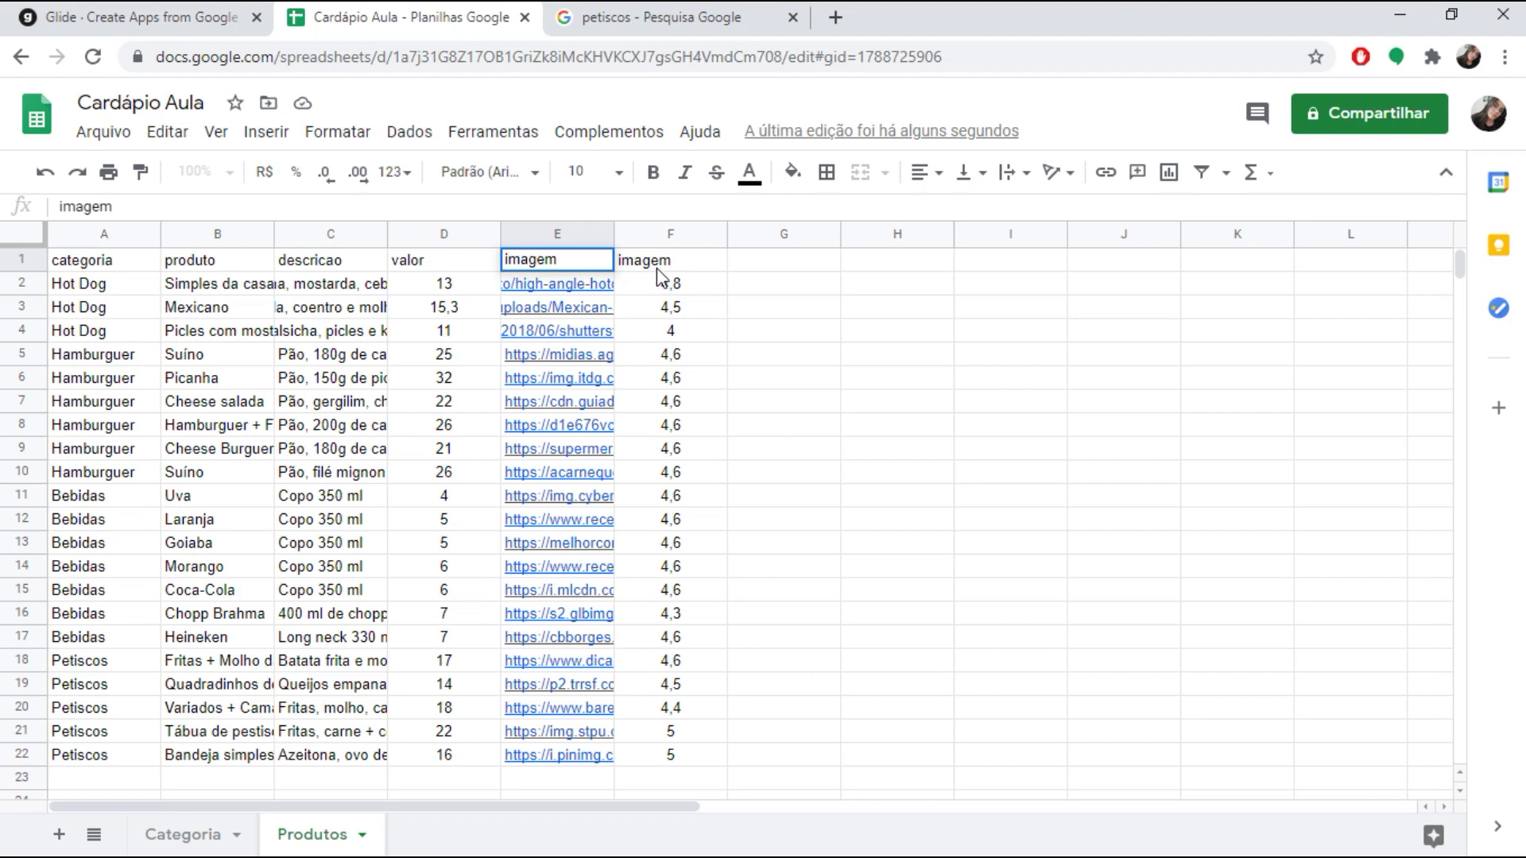
{"action": "key", "text": "Tab"}
{"action": "type", "text": "avaliacao"}
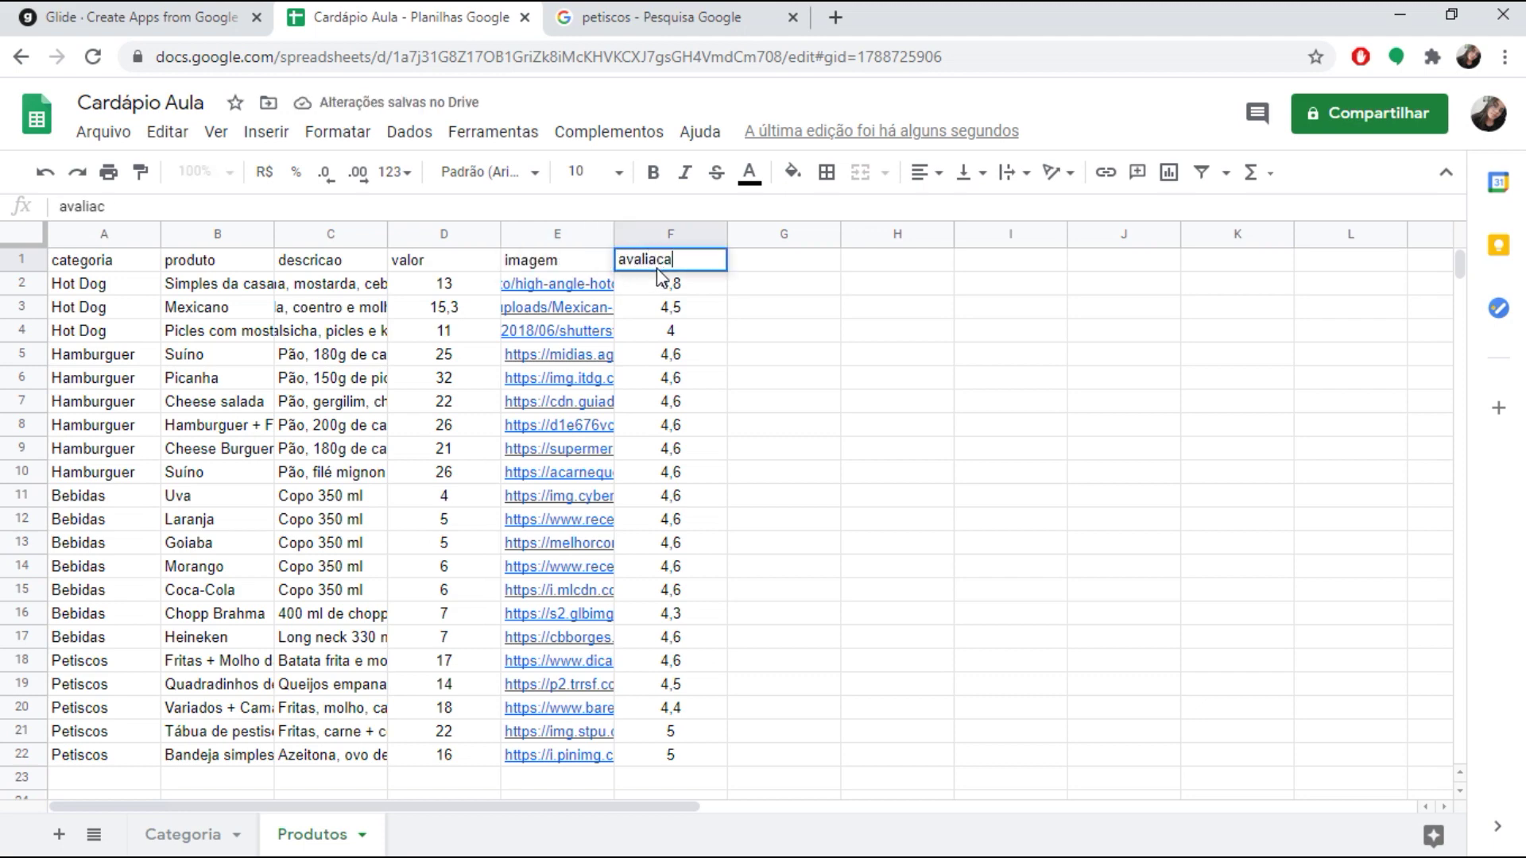
{"action": "left_click", "coordinate": [783, 307]}
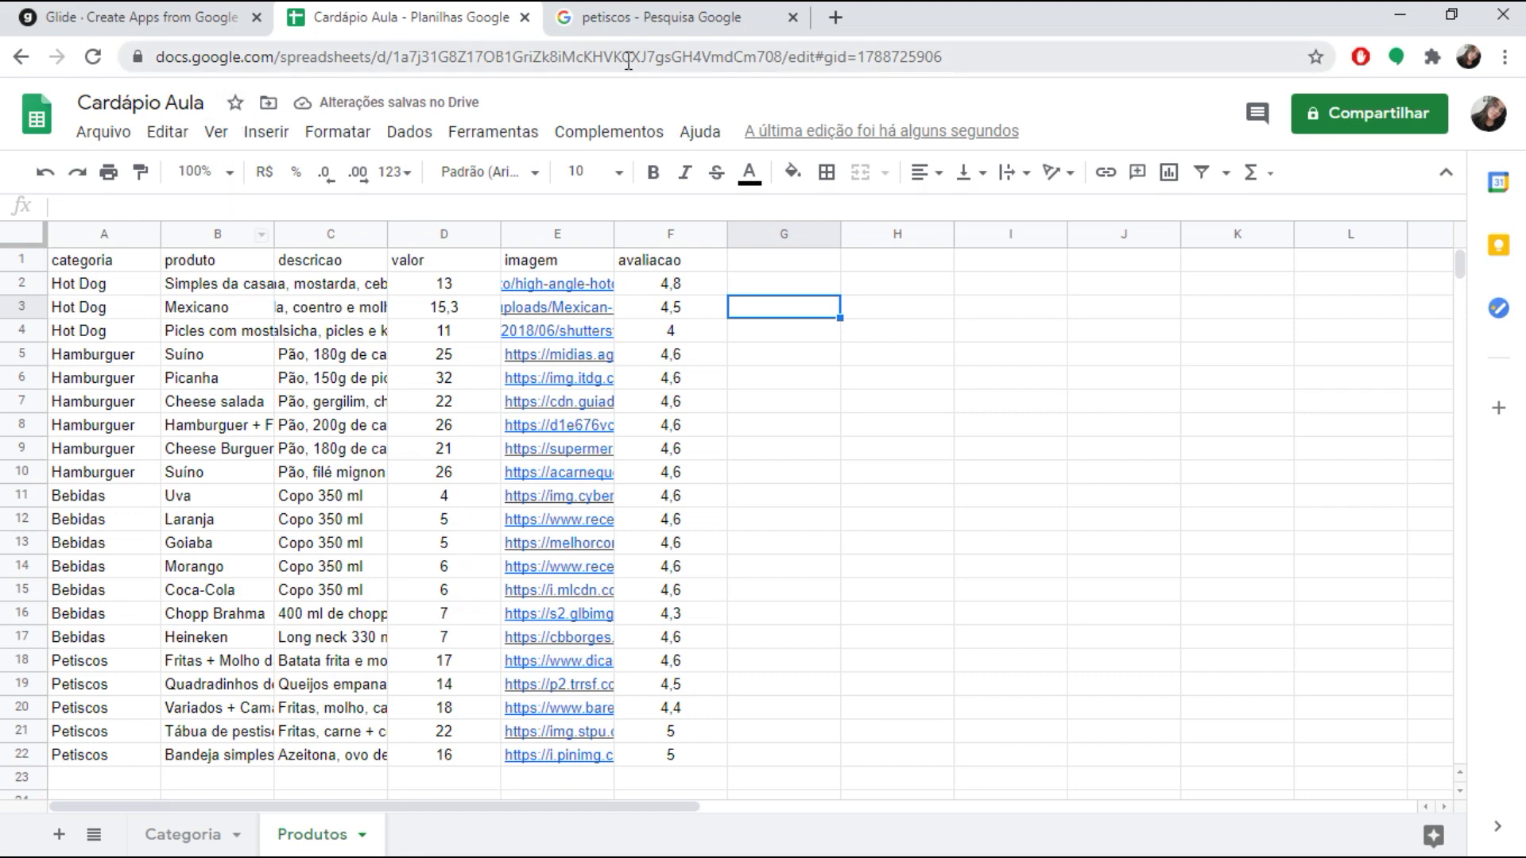
- Close the petiscos search page, switch to Glide and create a new app from the Cardápio Aula Google Sheet
{"action": "left_click", "coordinate": [792, 16]}
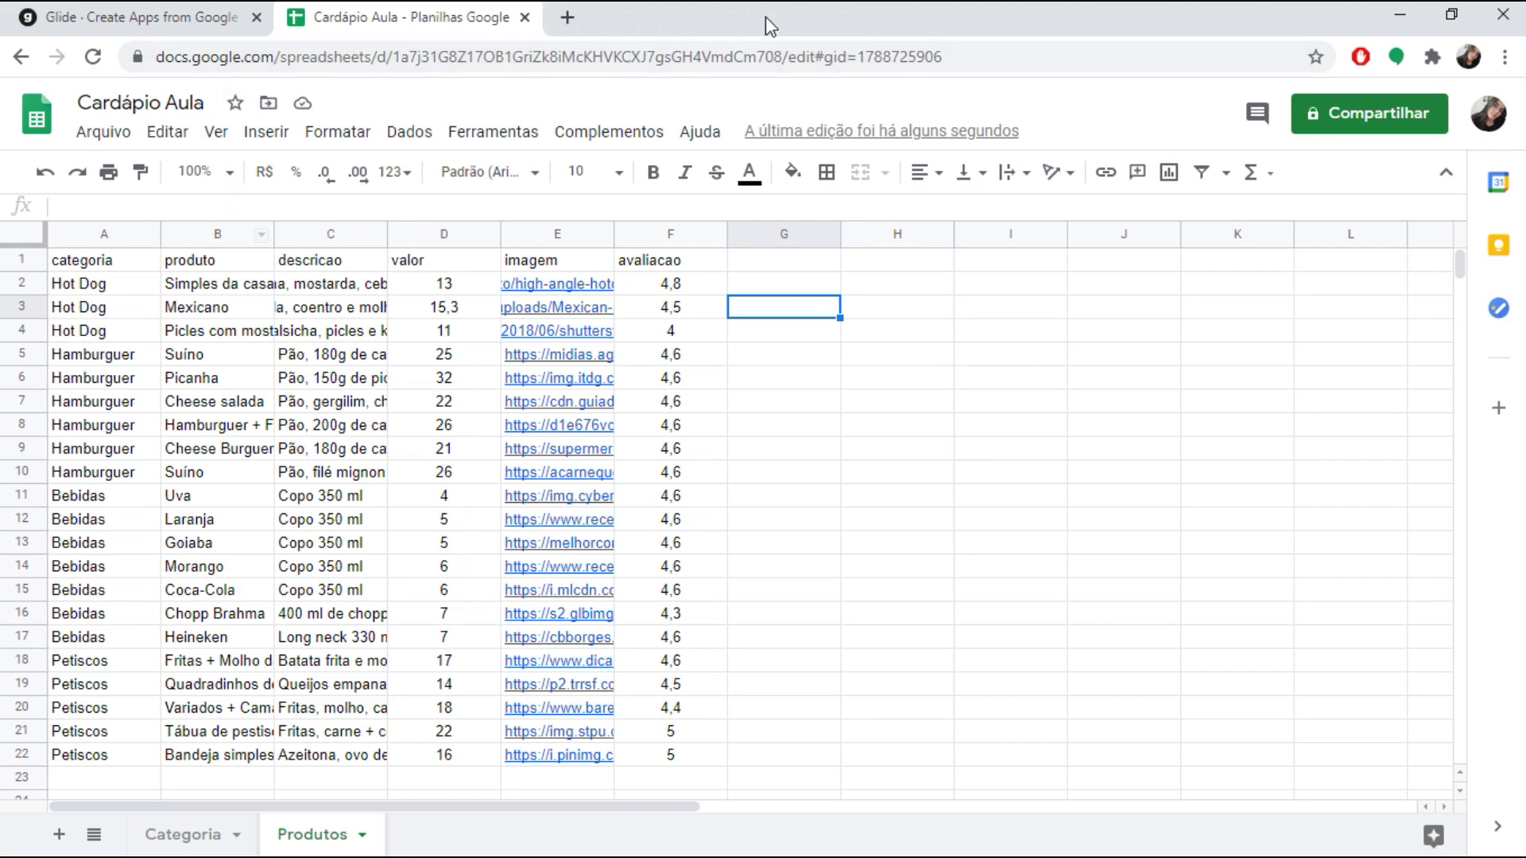
{"action": "left_click", "coordinate": [187, 17]}
{"action": "mouse_move", "coordinate": [419, 310]}
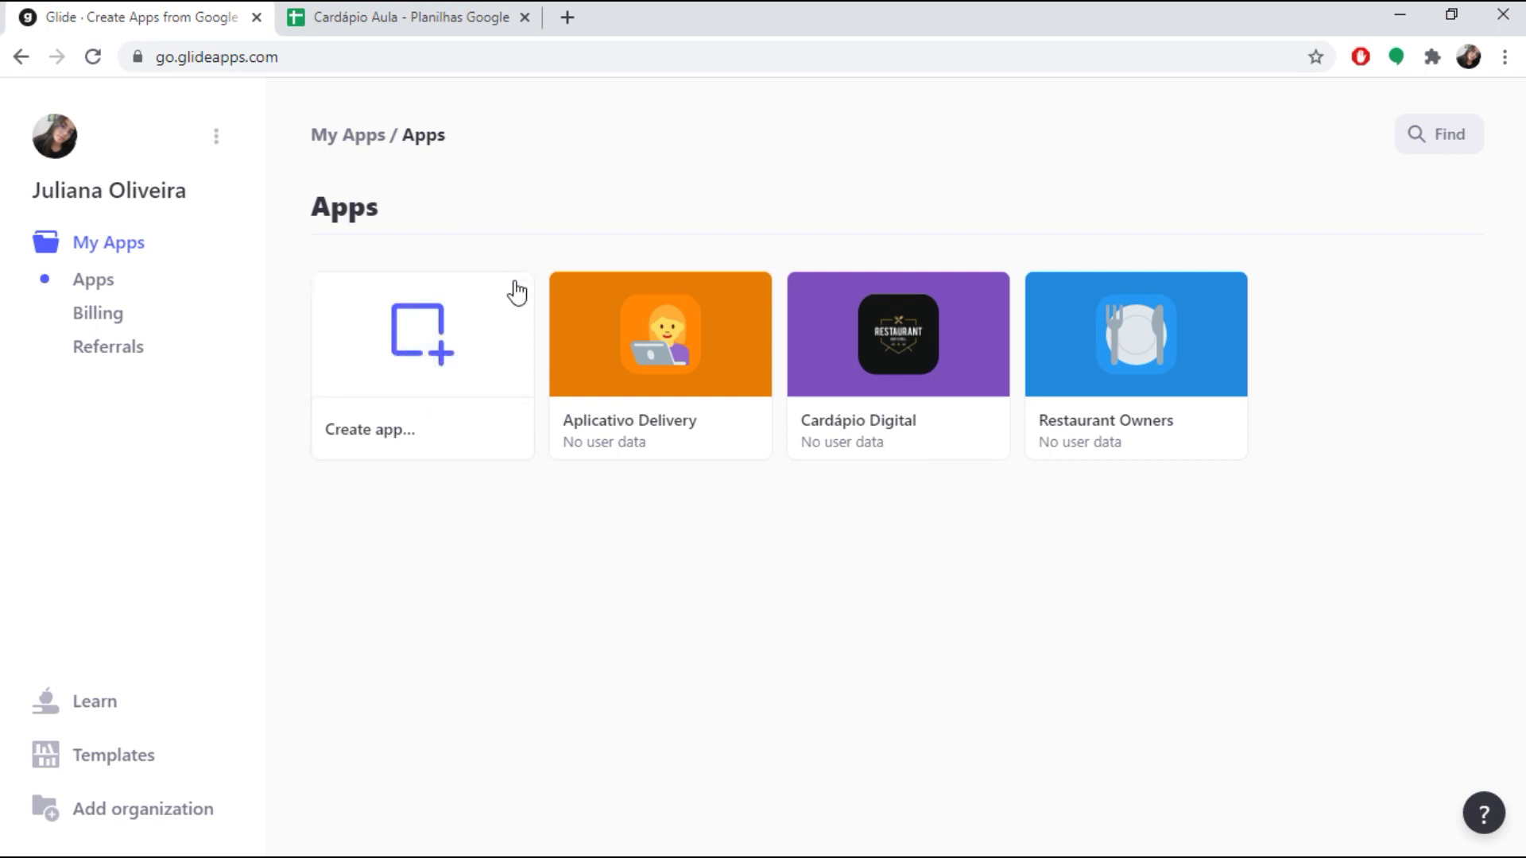
{"action": "left_click", "coordinate": [383, 21]}
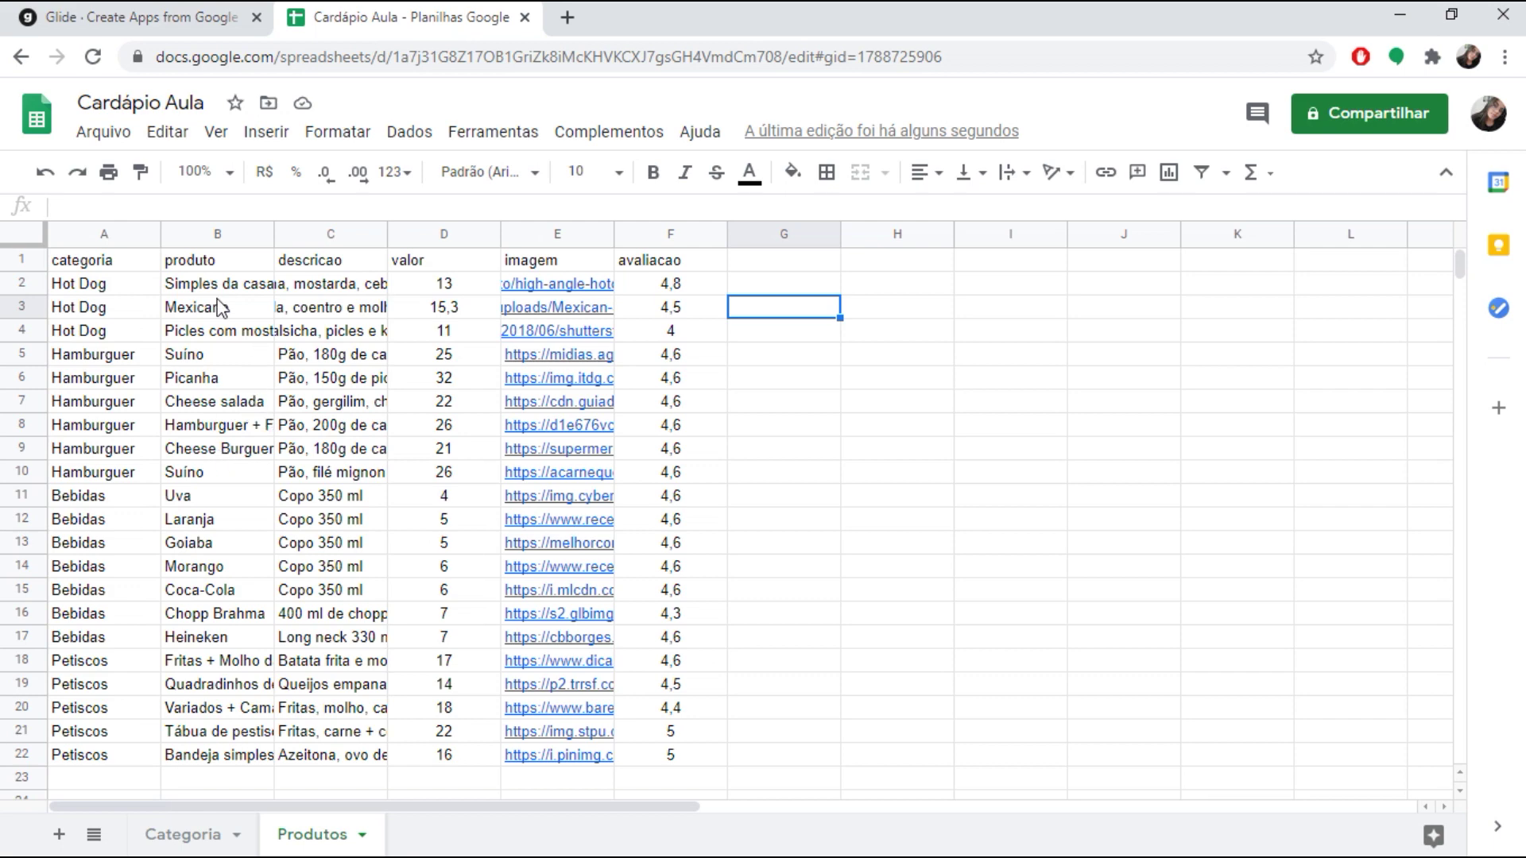
{"action": "left_click", "coordinate": [170, 24]}
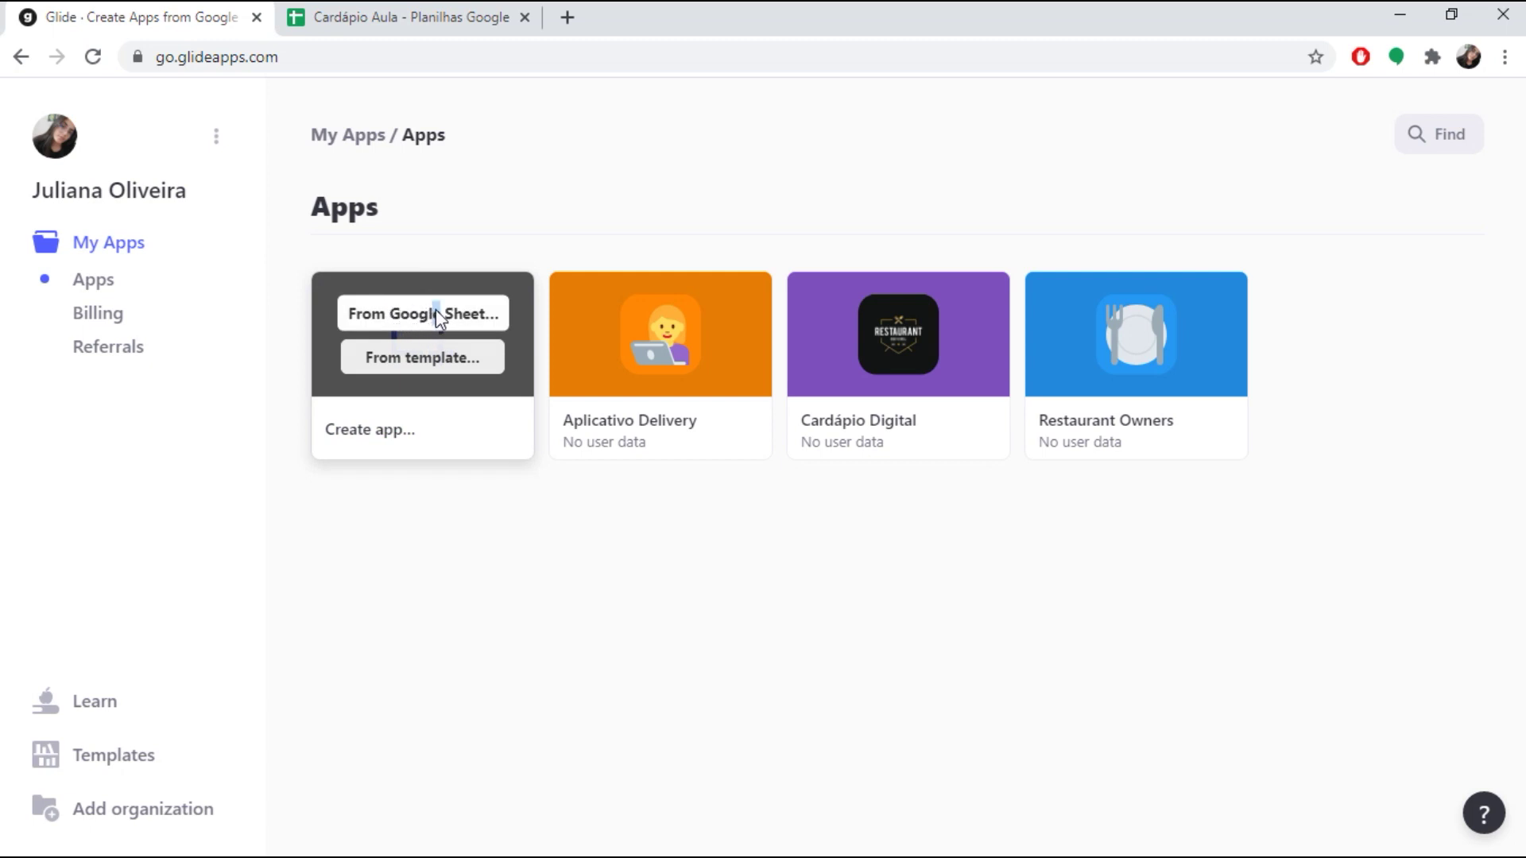
{"action": "left_click", "coordinate": [437, 314]}
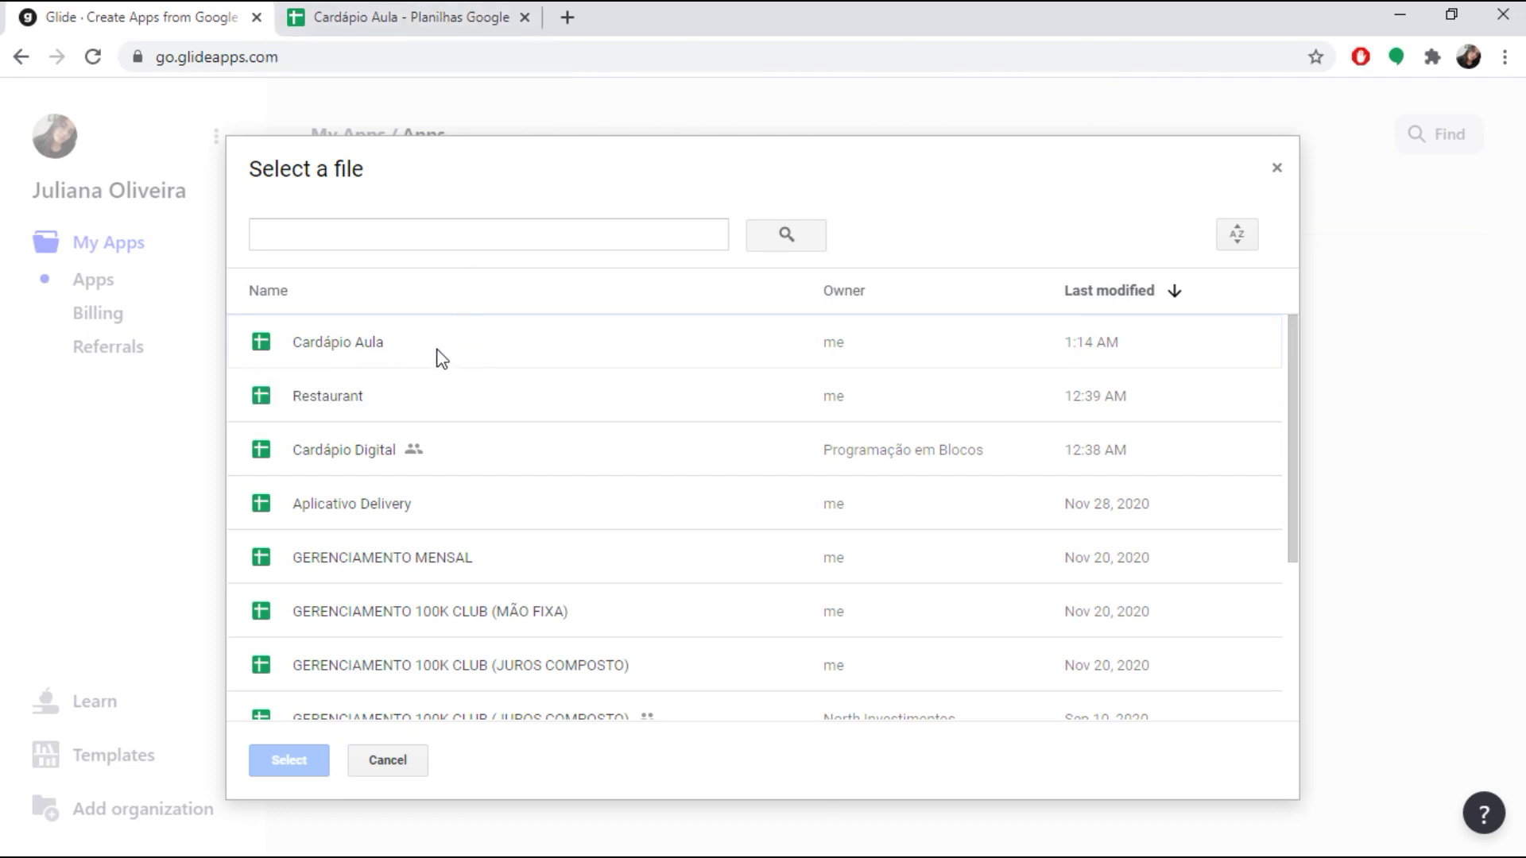
{"action": "left_click", "coordinate": [373, 344]}
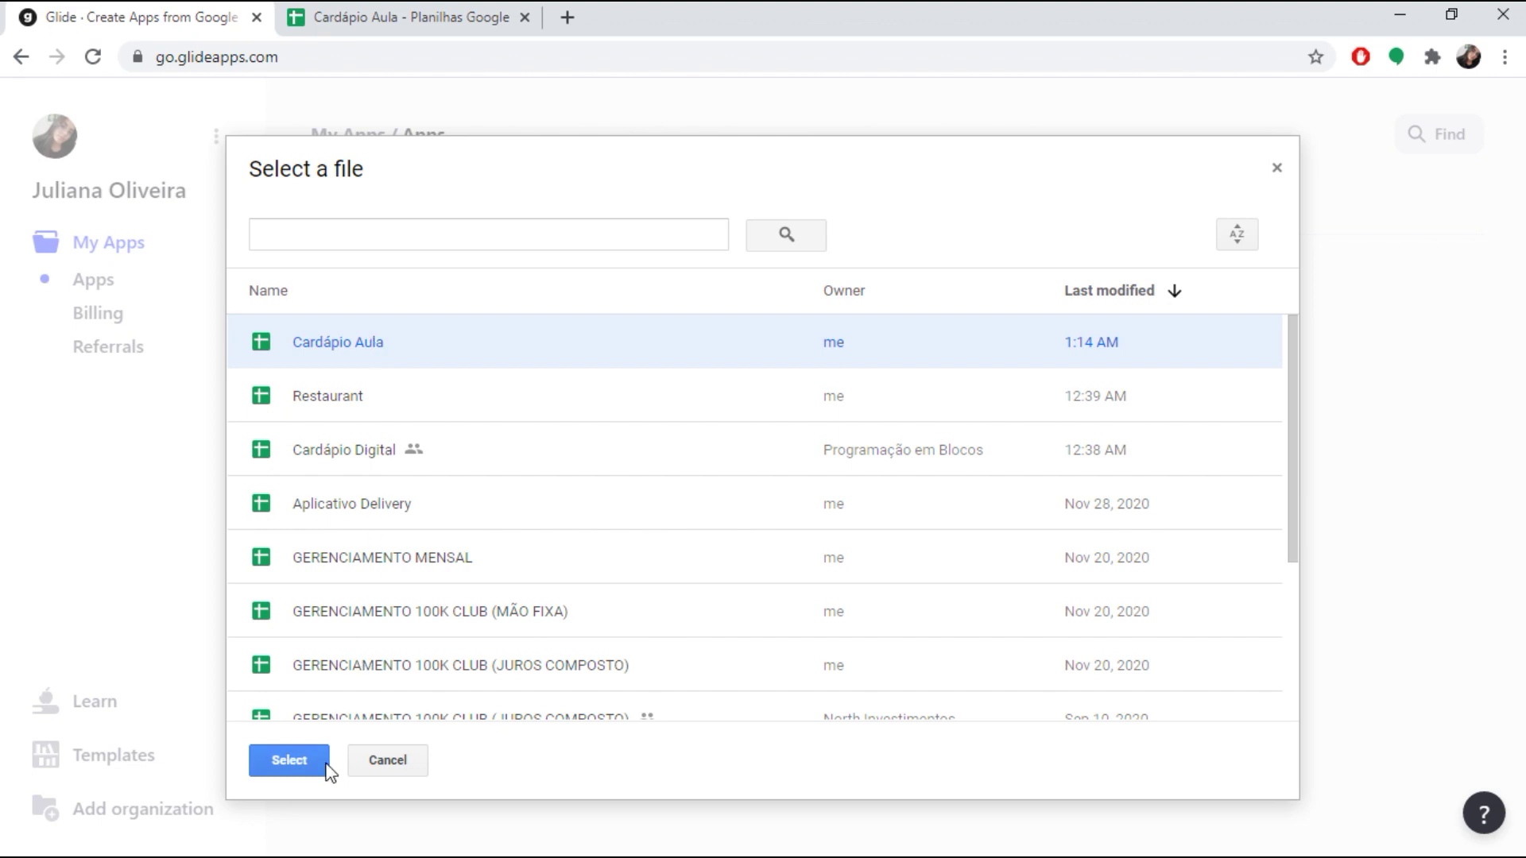
{"action": "left_click", "coordinate": [294, 761]}
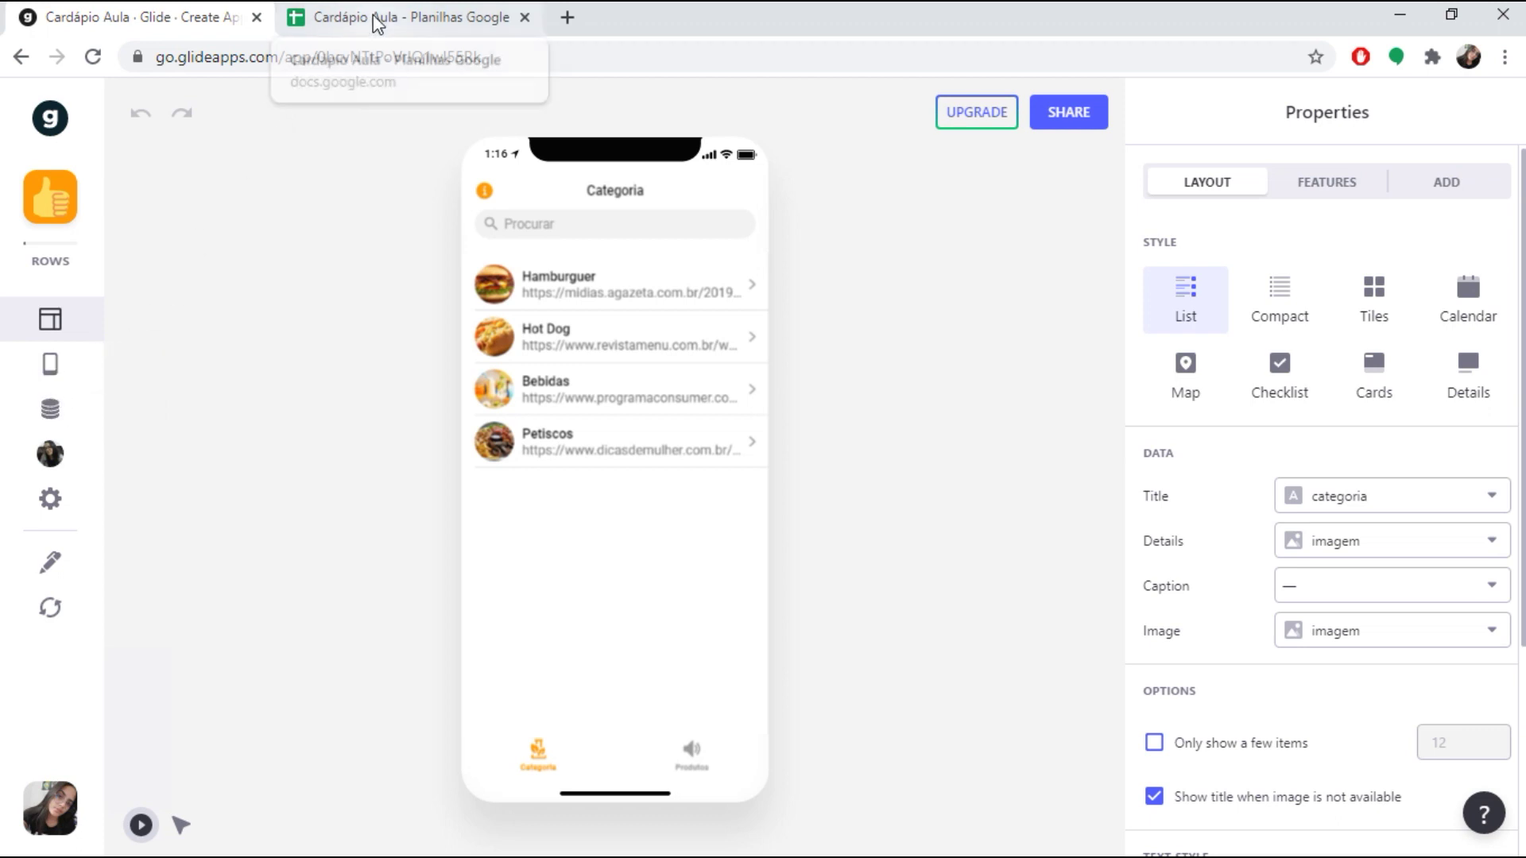
- Reload the app's sheet data and try the Cards style before setting the Categoria screen's layout to Tiles
{"action": "left_click", "coordinate": [45, 609]}
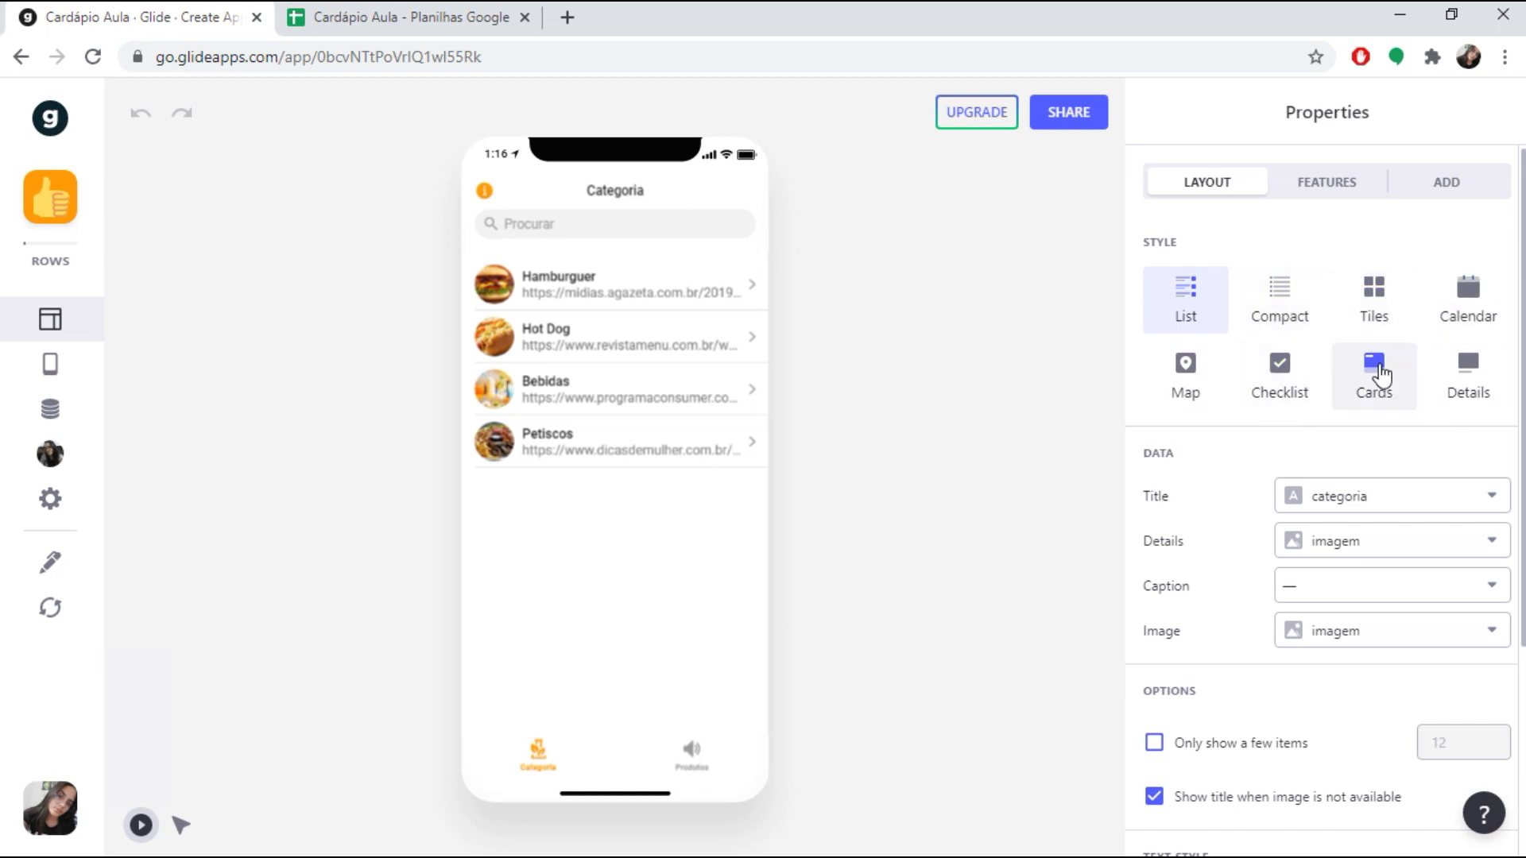
{"action": "left_click", "coordinate": [1381, 373]}
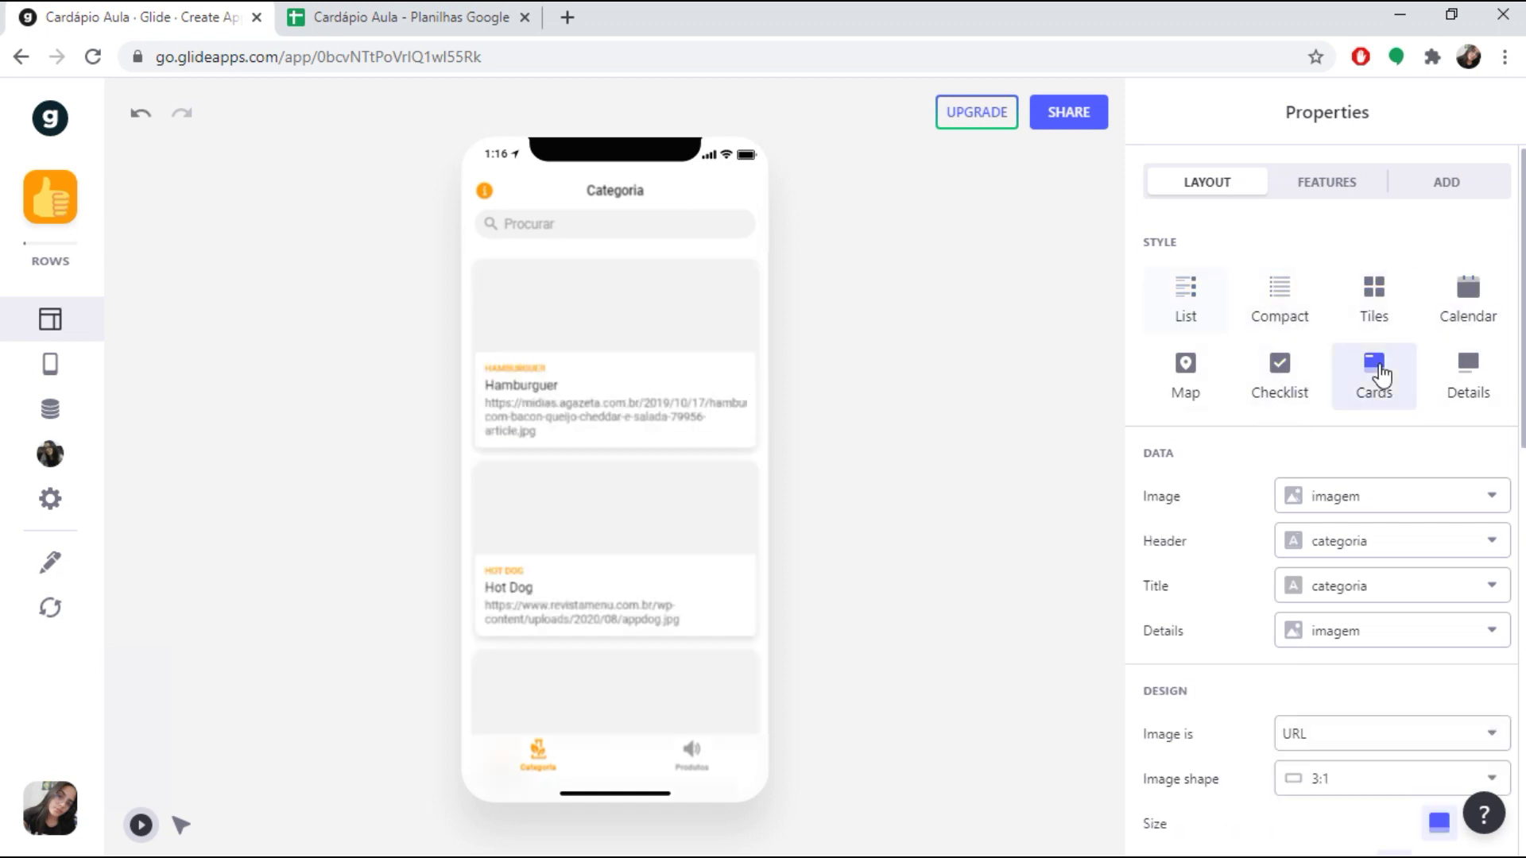
{"action": "left_click", "coordinate": [1373, 303]}
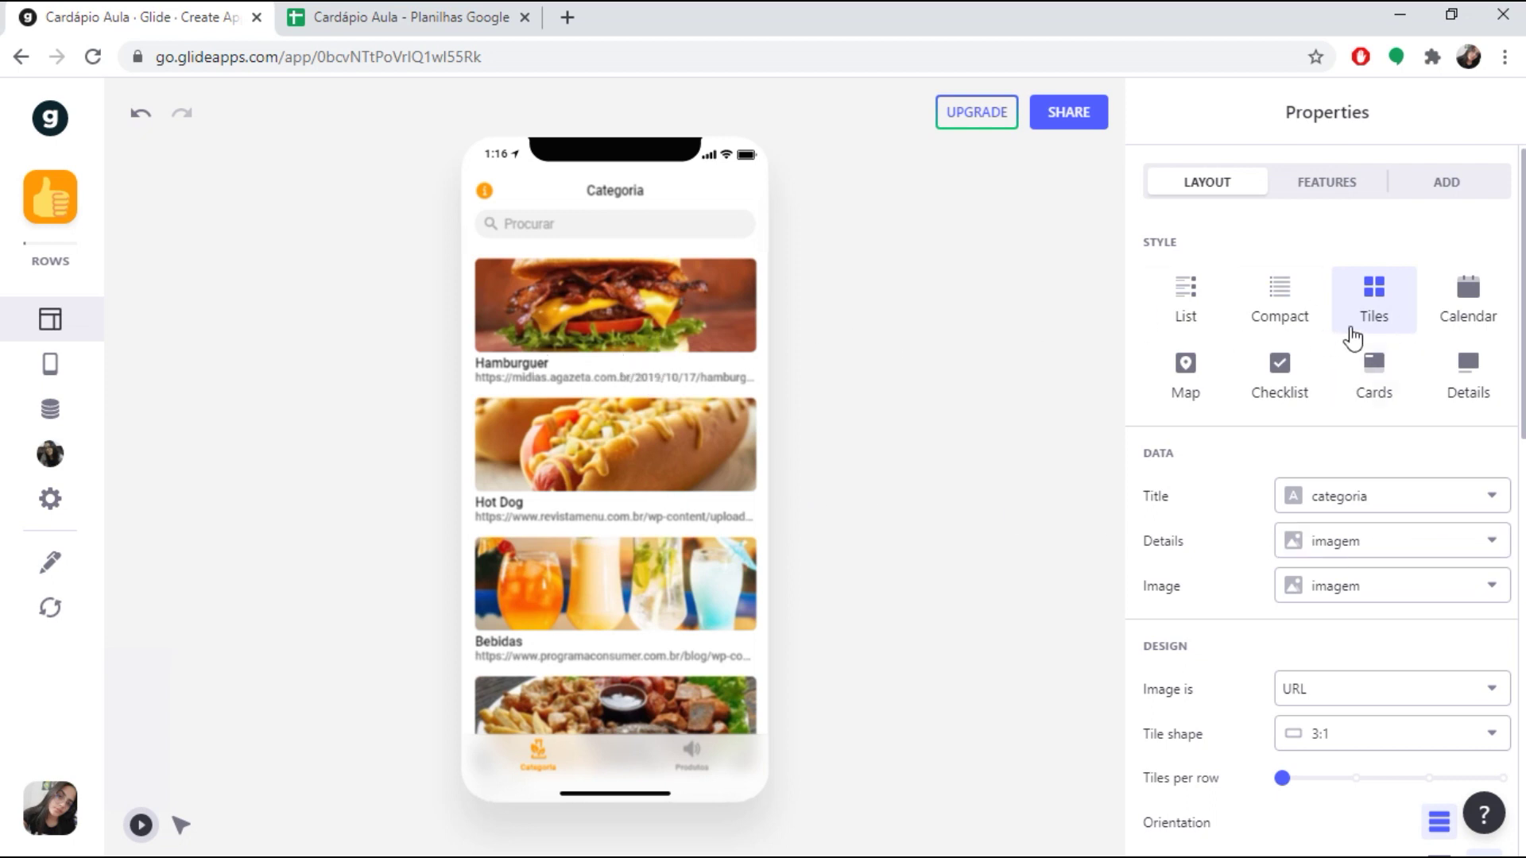
{"action": "scroll", "coordinate": [1354, 338], "scroll_direction": "down", "scroll_amount": 2}
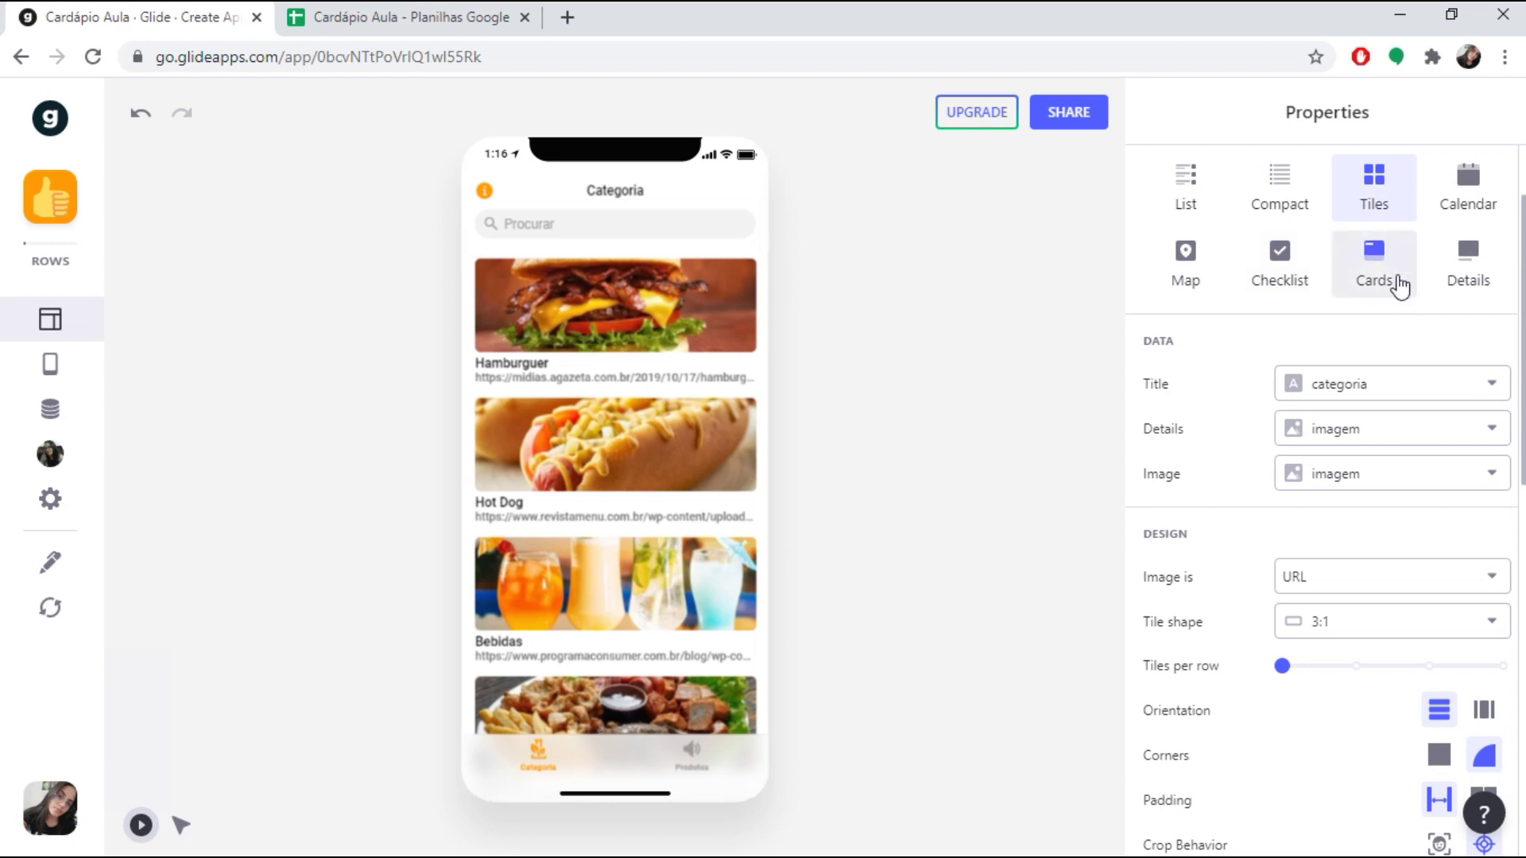
- Clear the Details field of the Categoria tiles so that no column supplies it
{"action": "scroll", "coordinate": [1398, 287], "scroll_direction": "down", "scroll_amount": 2}
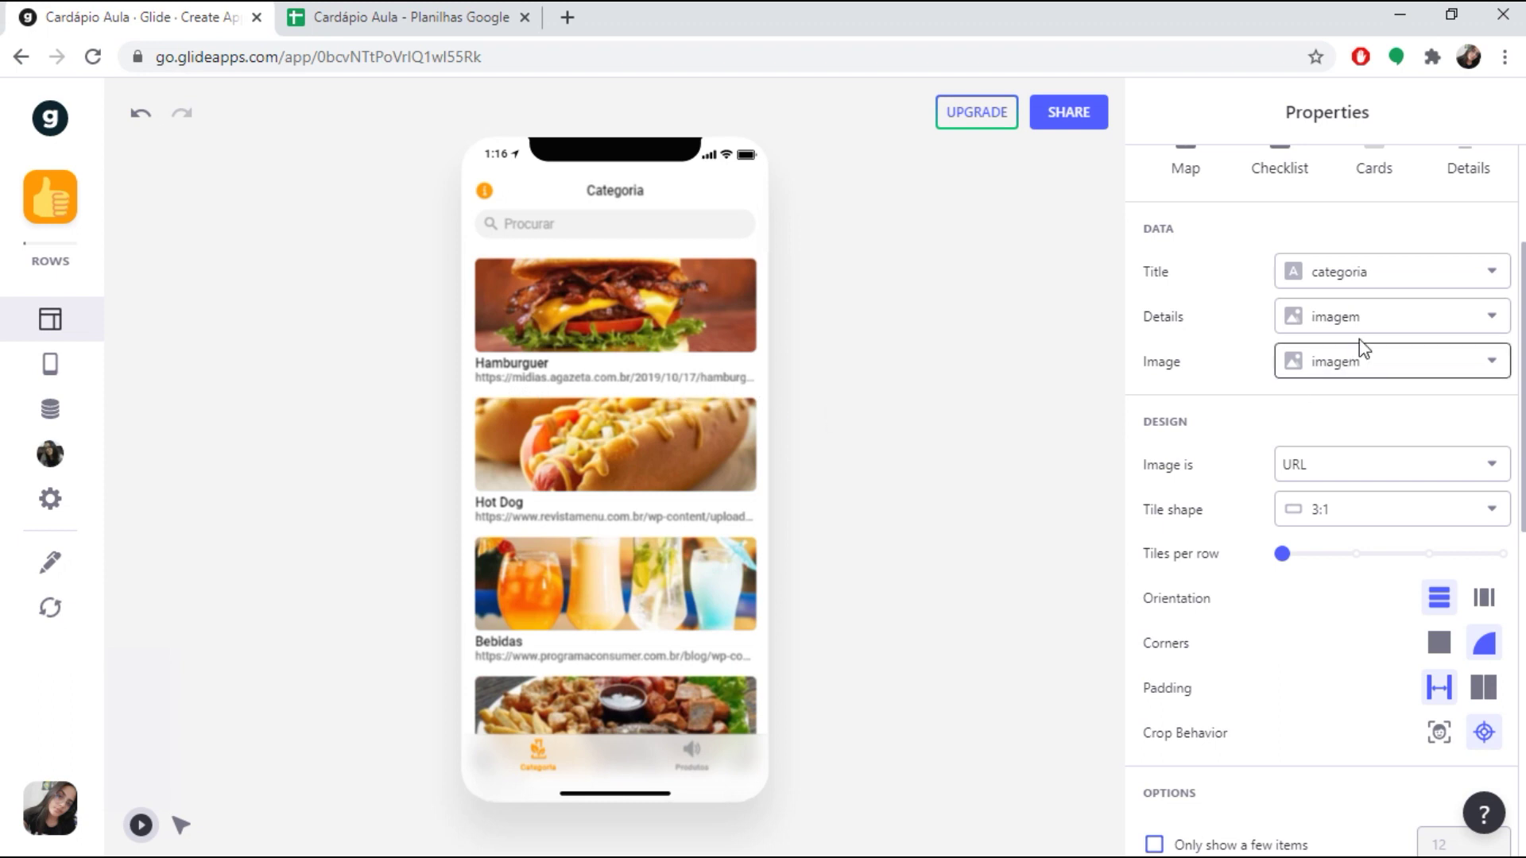
{"action": "left_click", "coordinate": [1464, 329]}
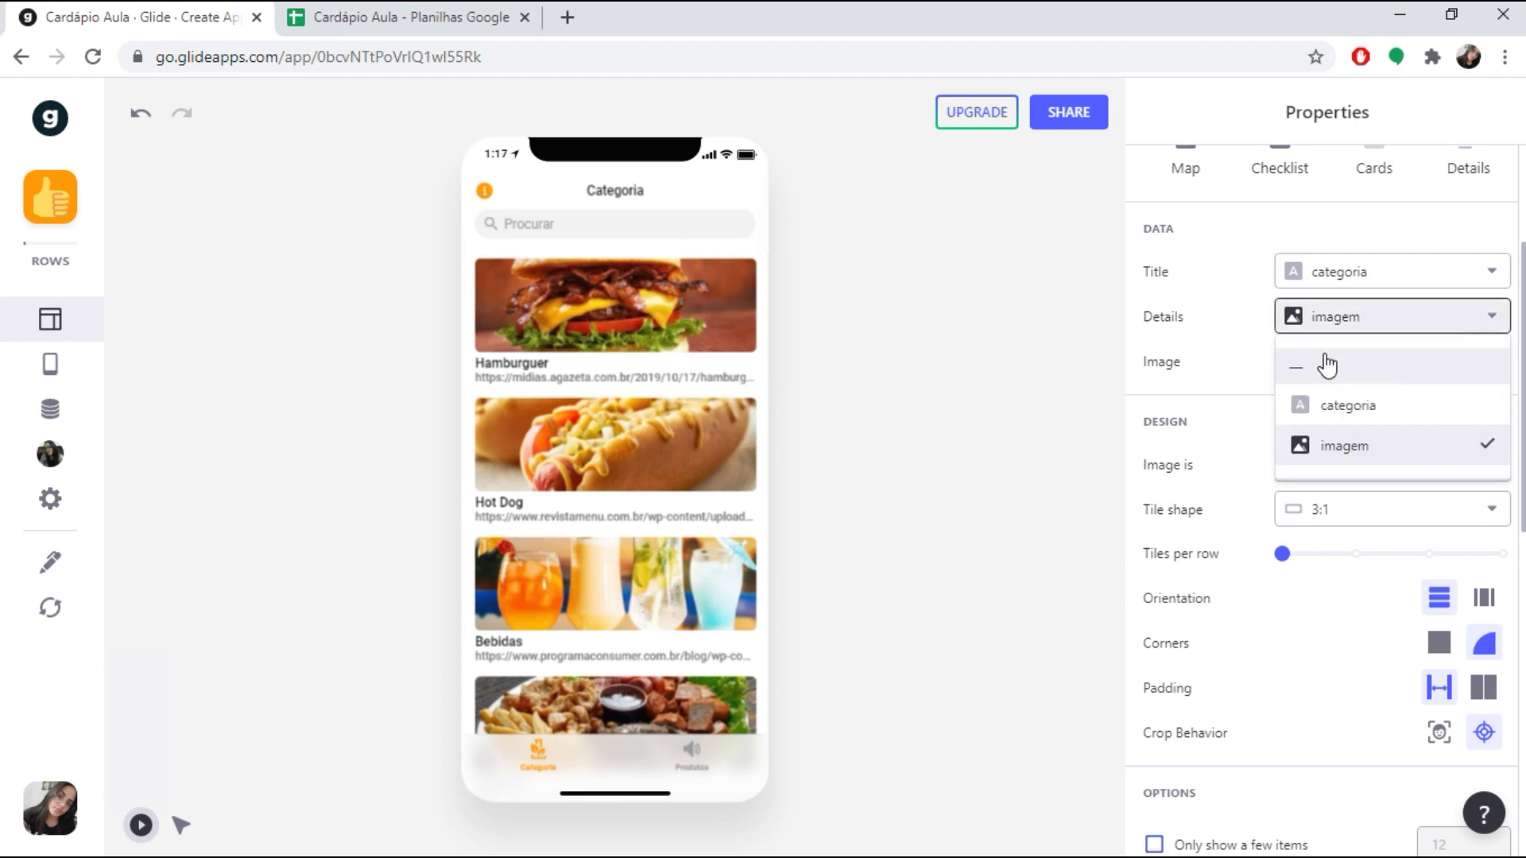
{"action": "left_click", "coordinate": [1327, 367]}
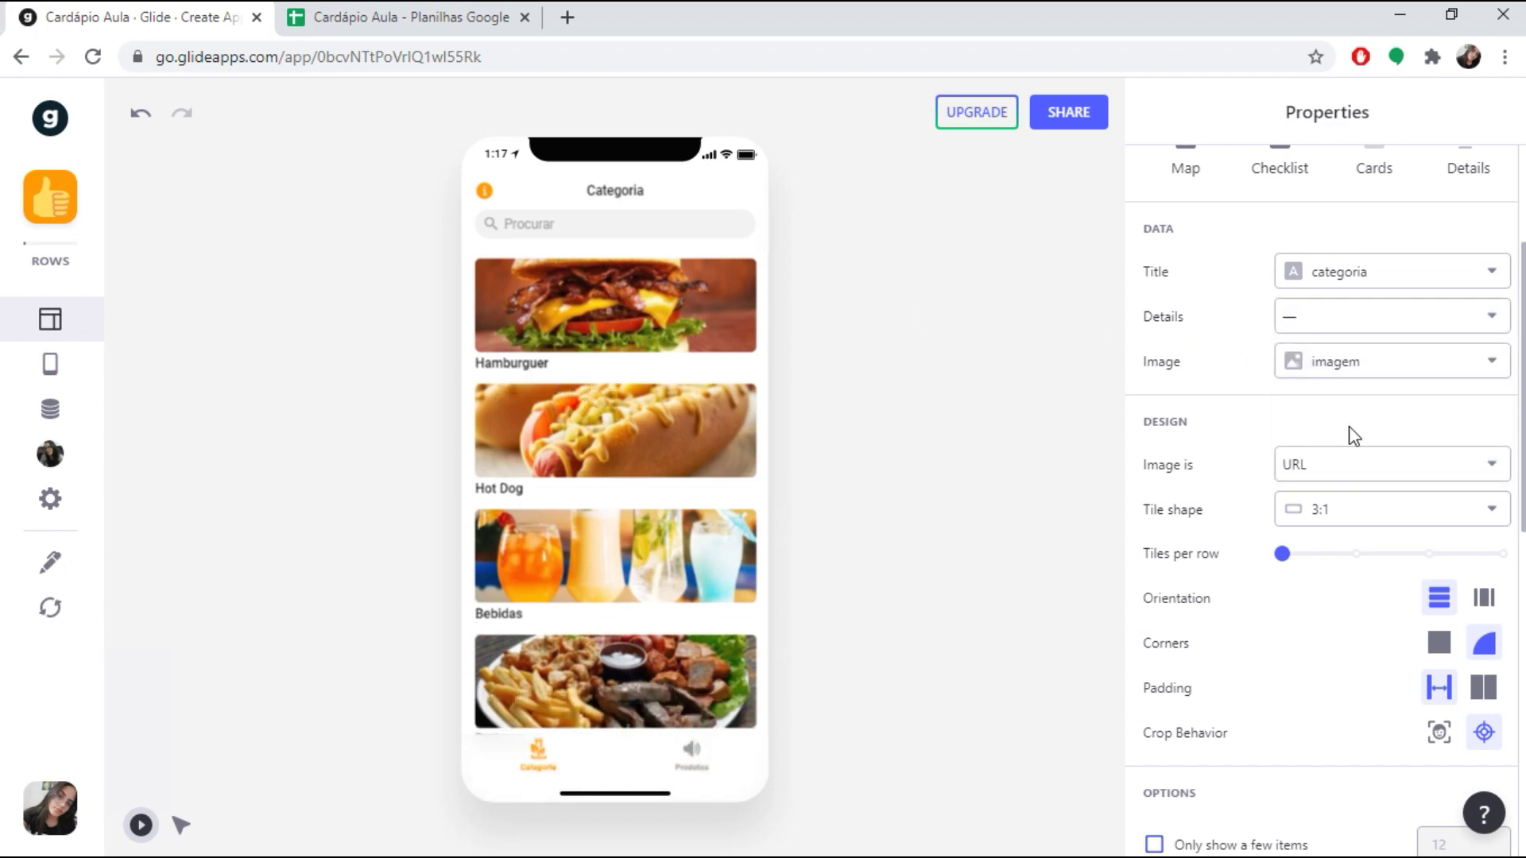
- Try the Square tile shape on the Categoria screen before setting the tile shape to 3:2
{"action": "scroll", "coordinate": [1494, 433], "scroll_direction": "down", "scroll_amount": 1}
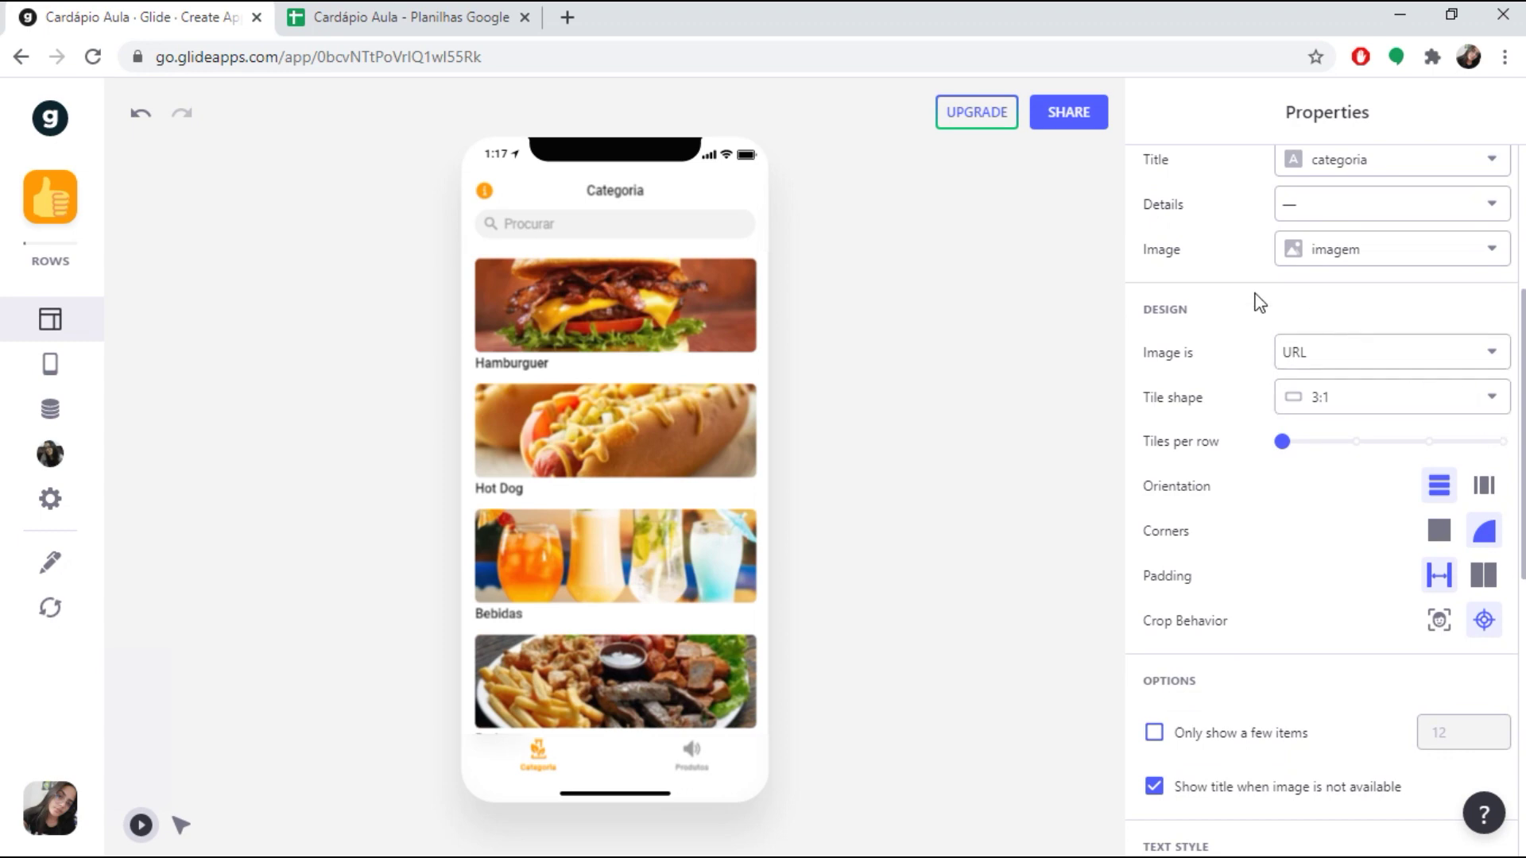
{"action": "left_click", "coordinate": [1397, 409]}
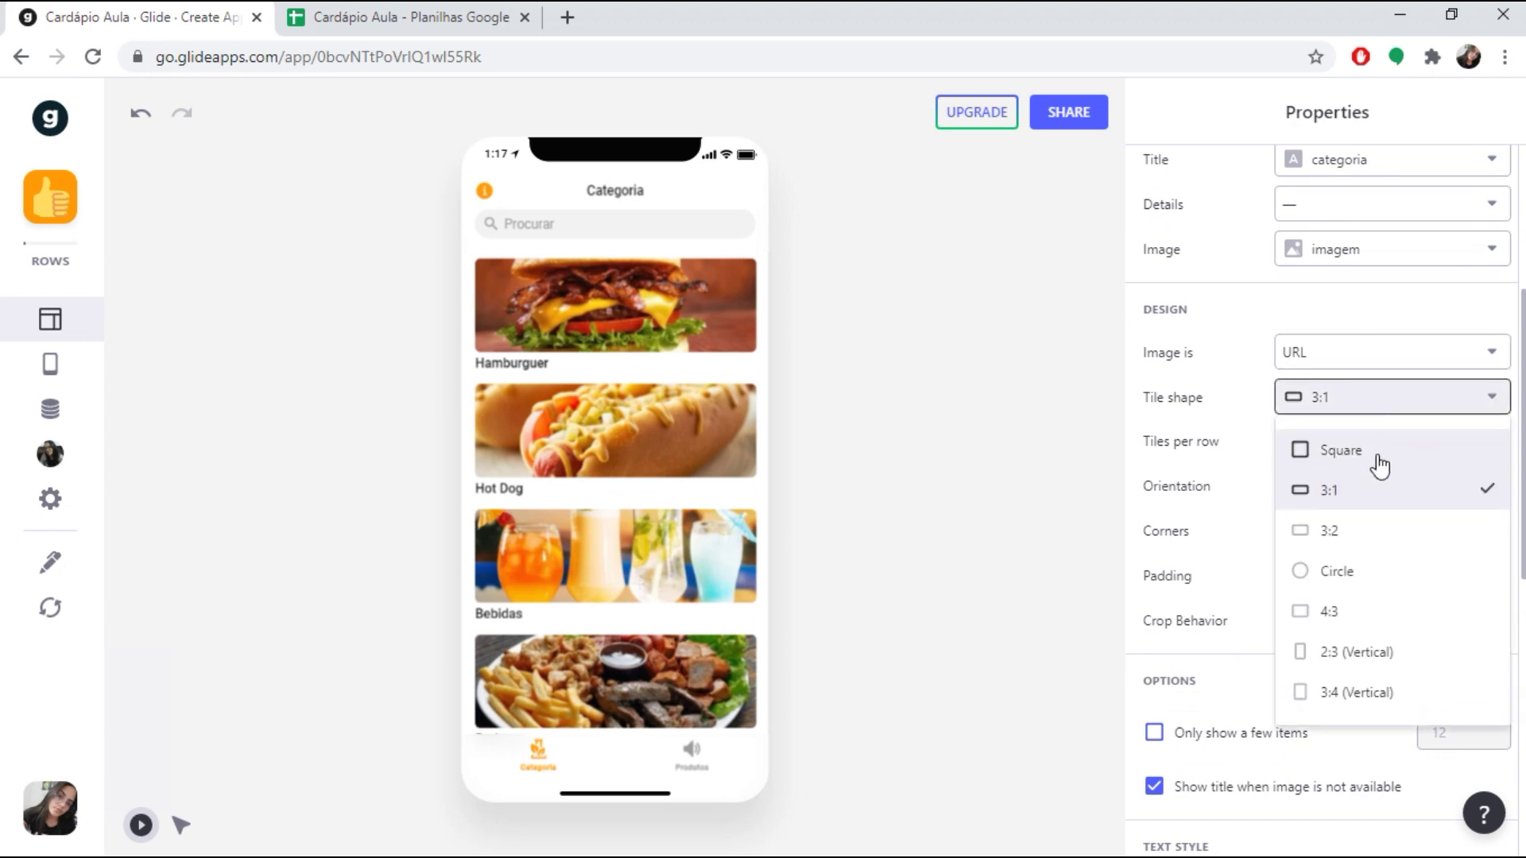
{"action": "left_click", "coordinate": [1341, 450]}
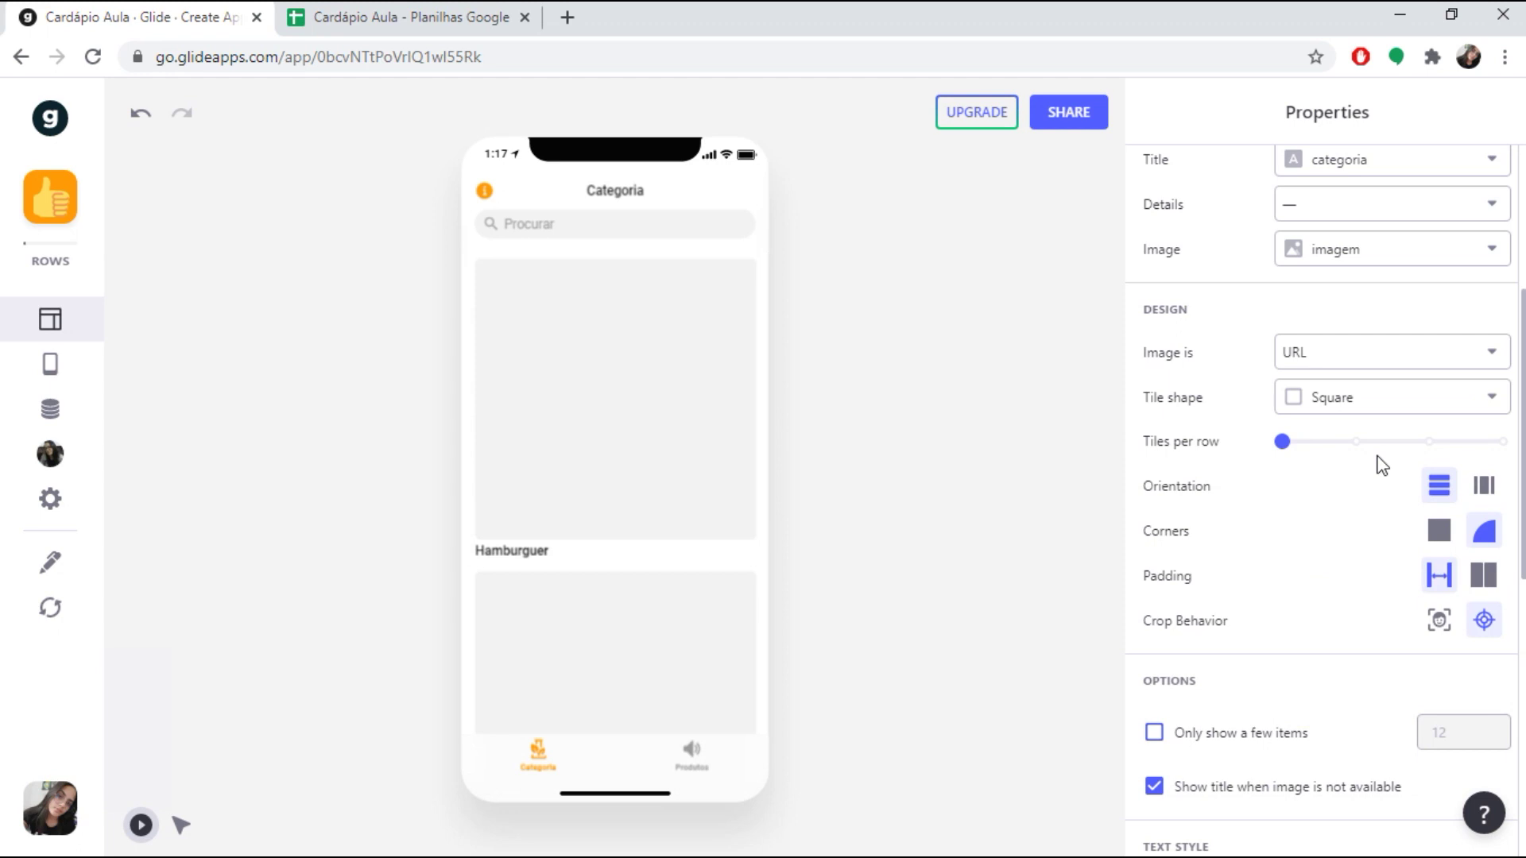
{"action": "left_click", "coordinate": [1387, 413]}
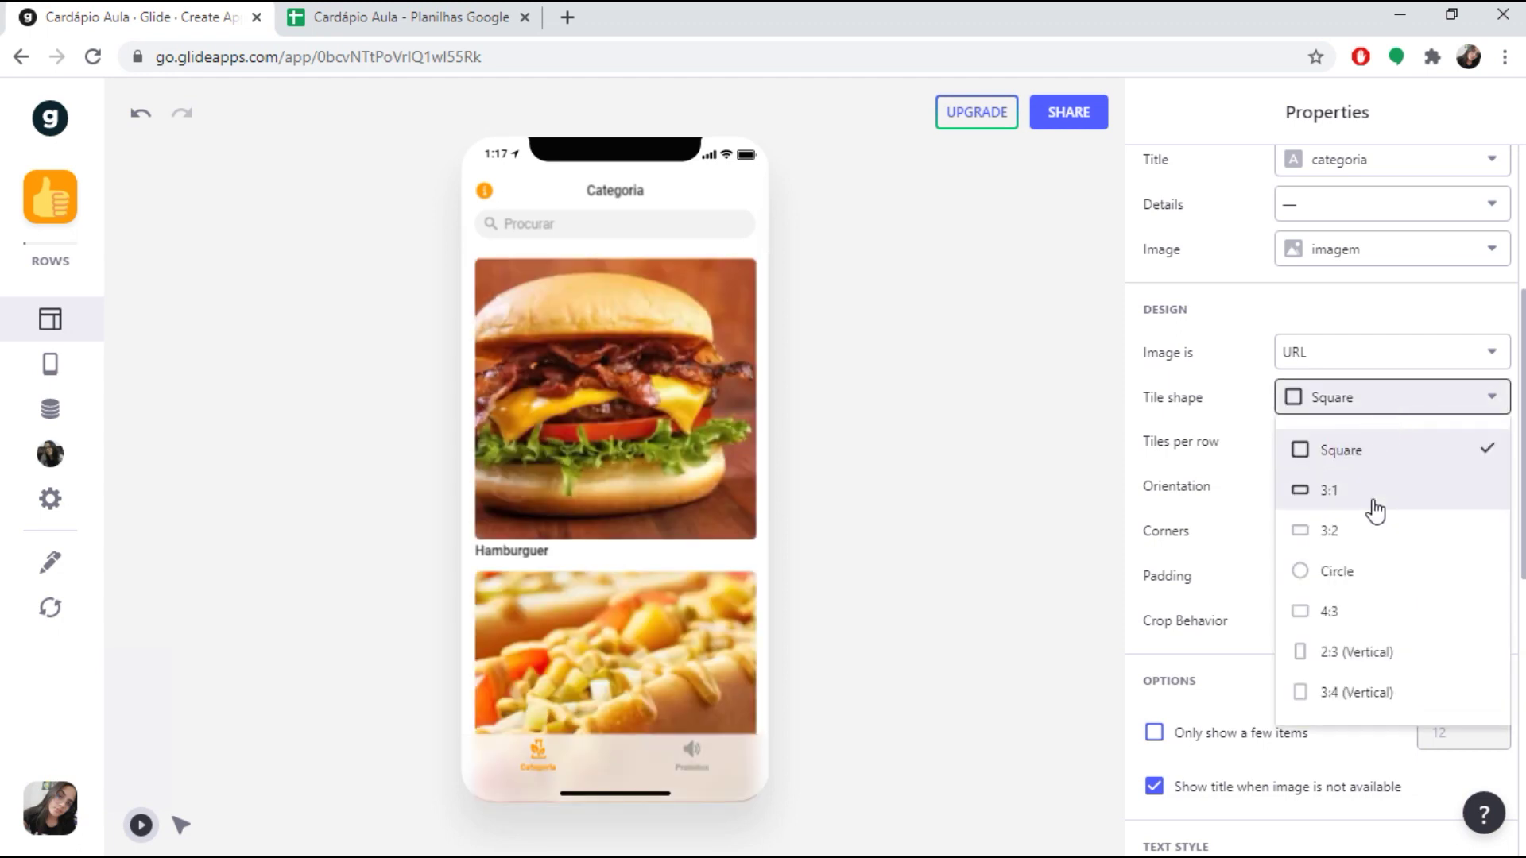
{"action": "left_click", "coordinate": [1364, 547]}
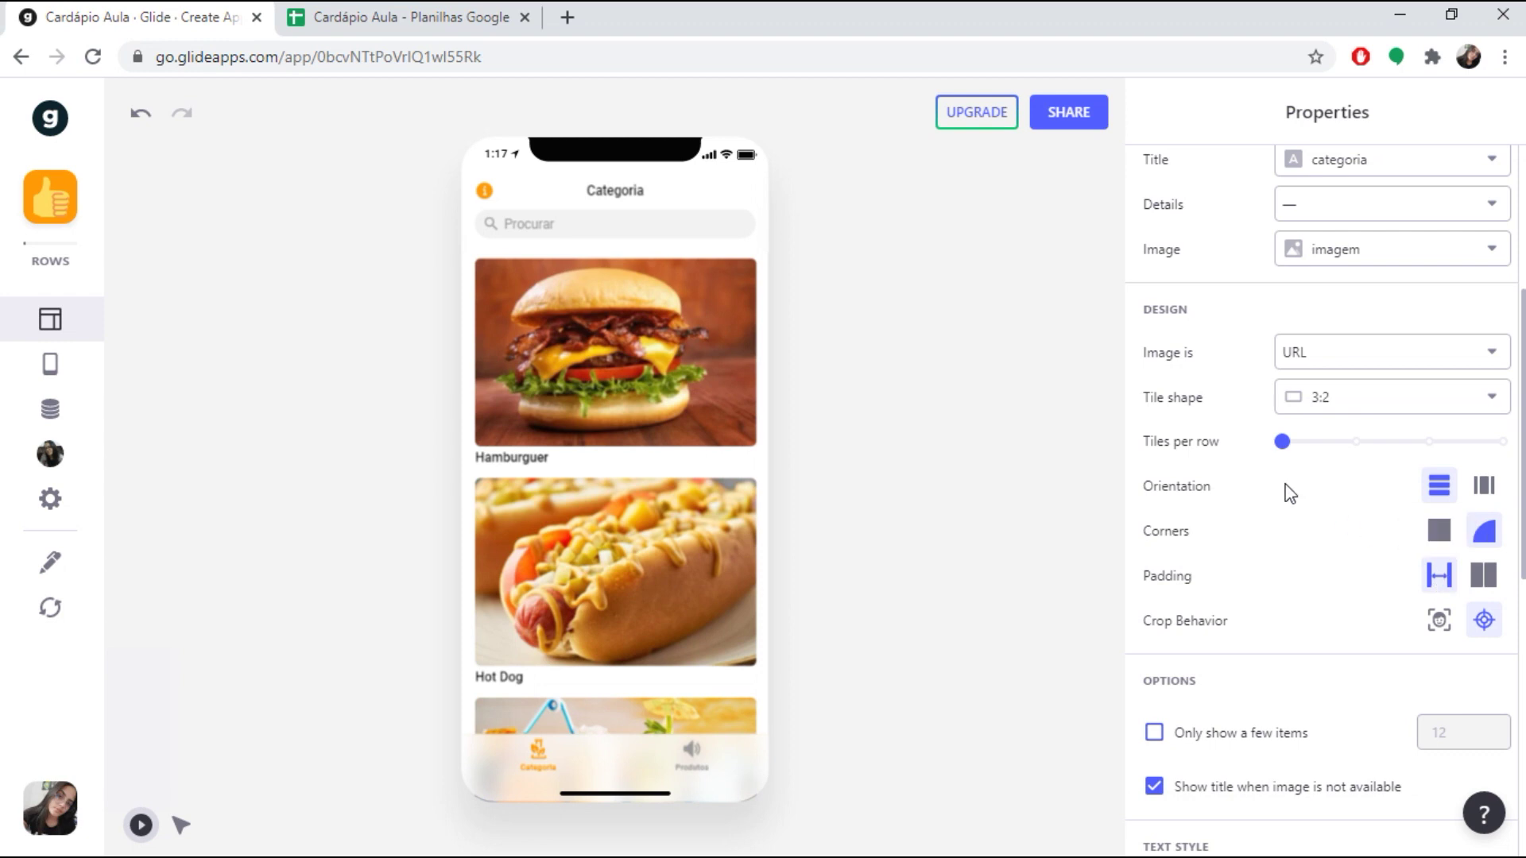
- Set the tile titles' text position to Overlay and try the upper-right alignment before returning them to centred
{"action": "scroll", "coordinate": [1287, 490], "scroll_direction": "down", "scroll_amount": 4}
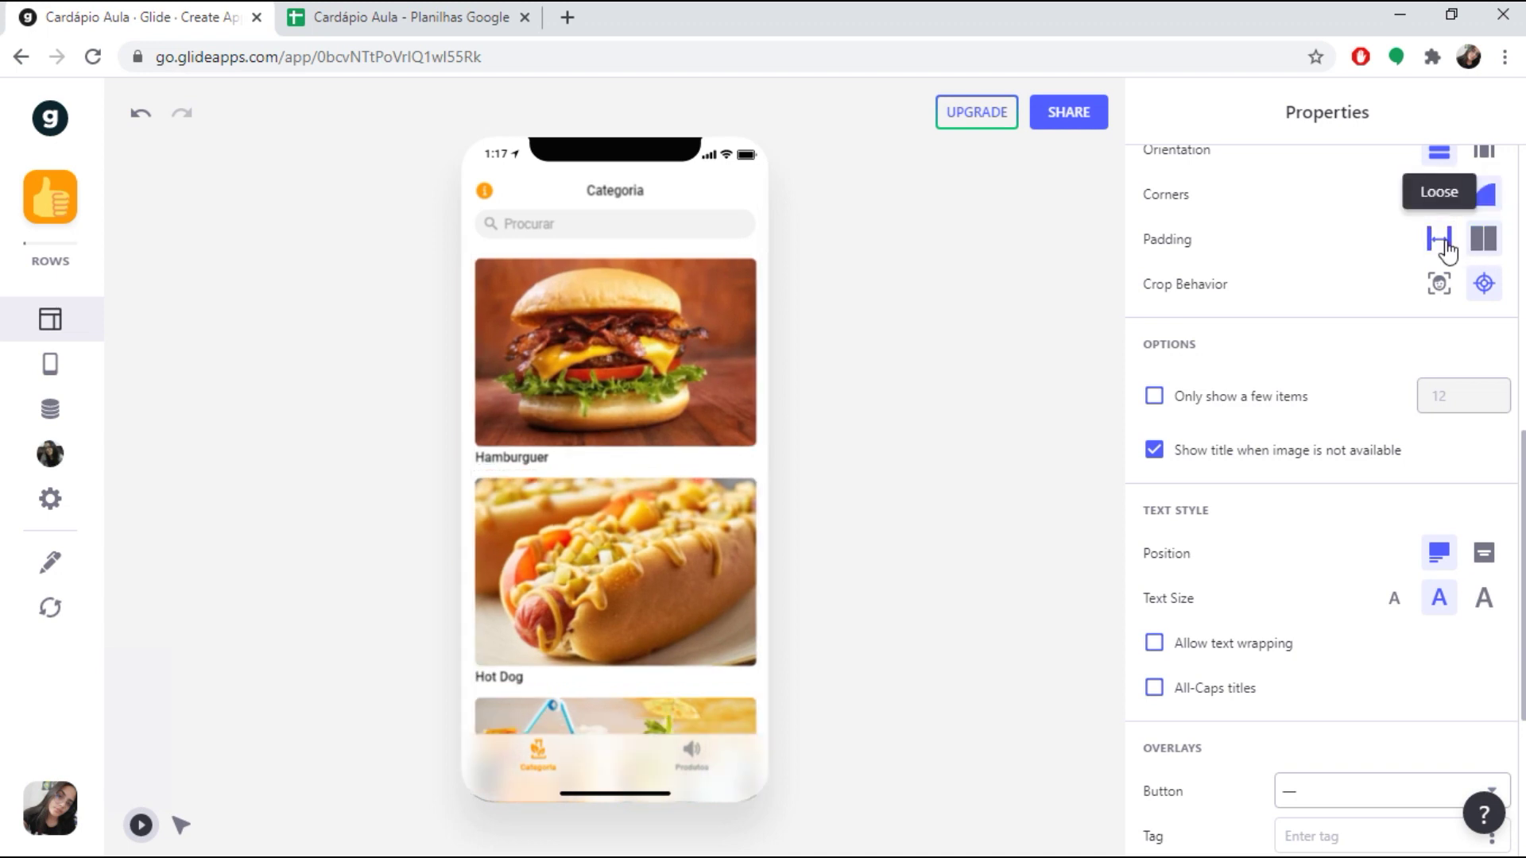
{"action": "left_click", "coordinate": [1484, 554]}
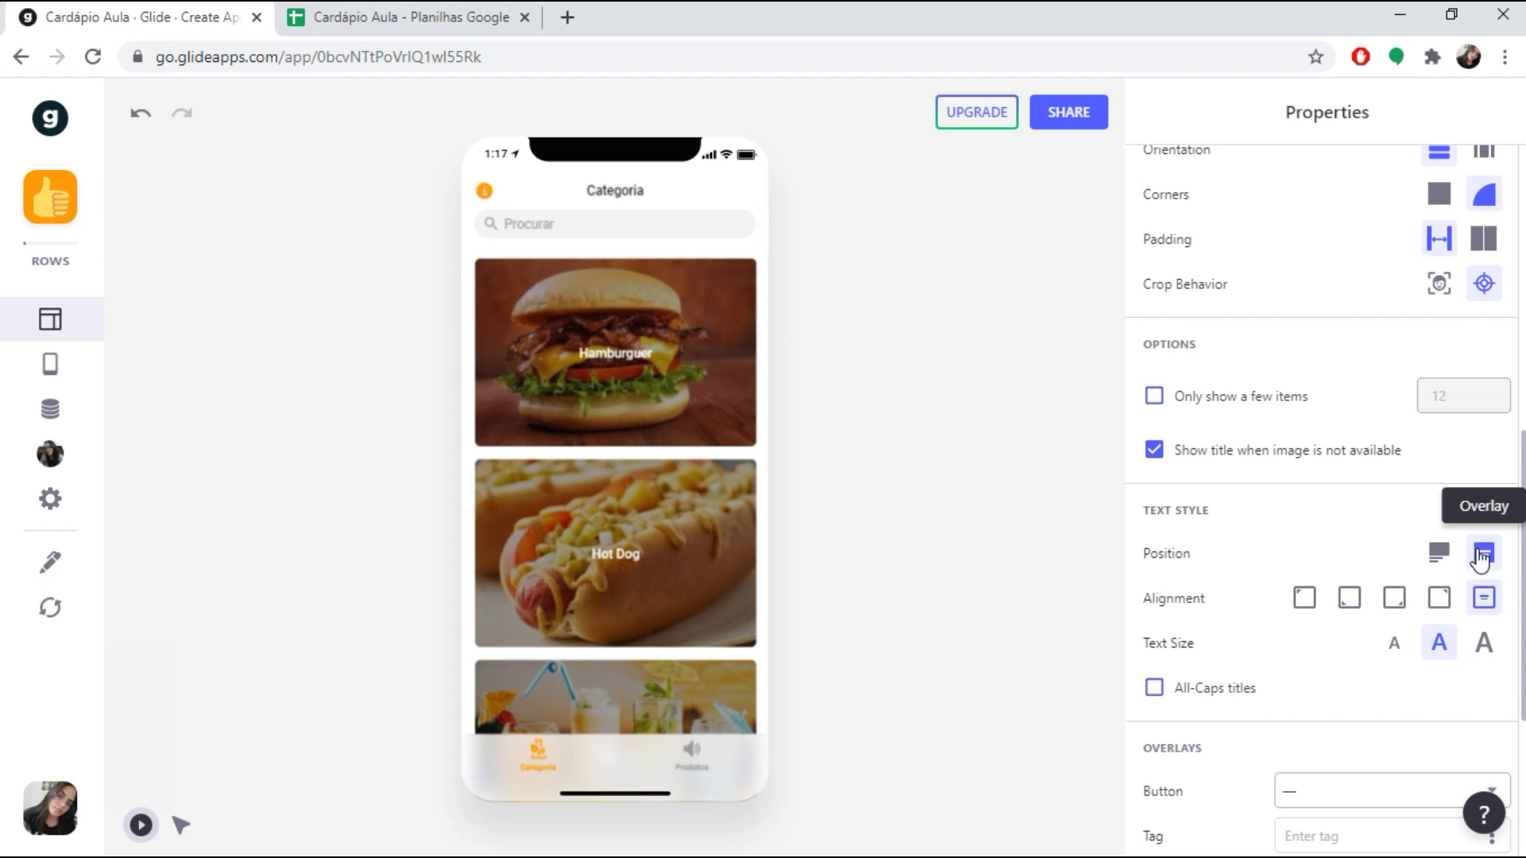
{"action": "scroll", "coordinate": [697, 465], "scroll_direction": "down", "scroll_amount": 4}
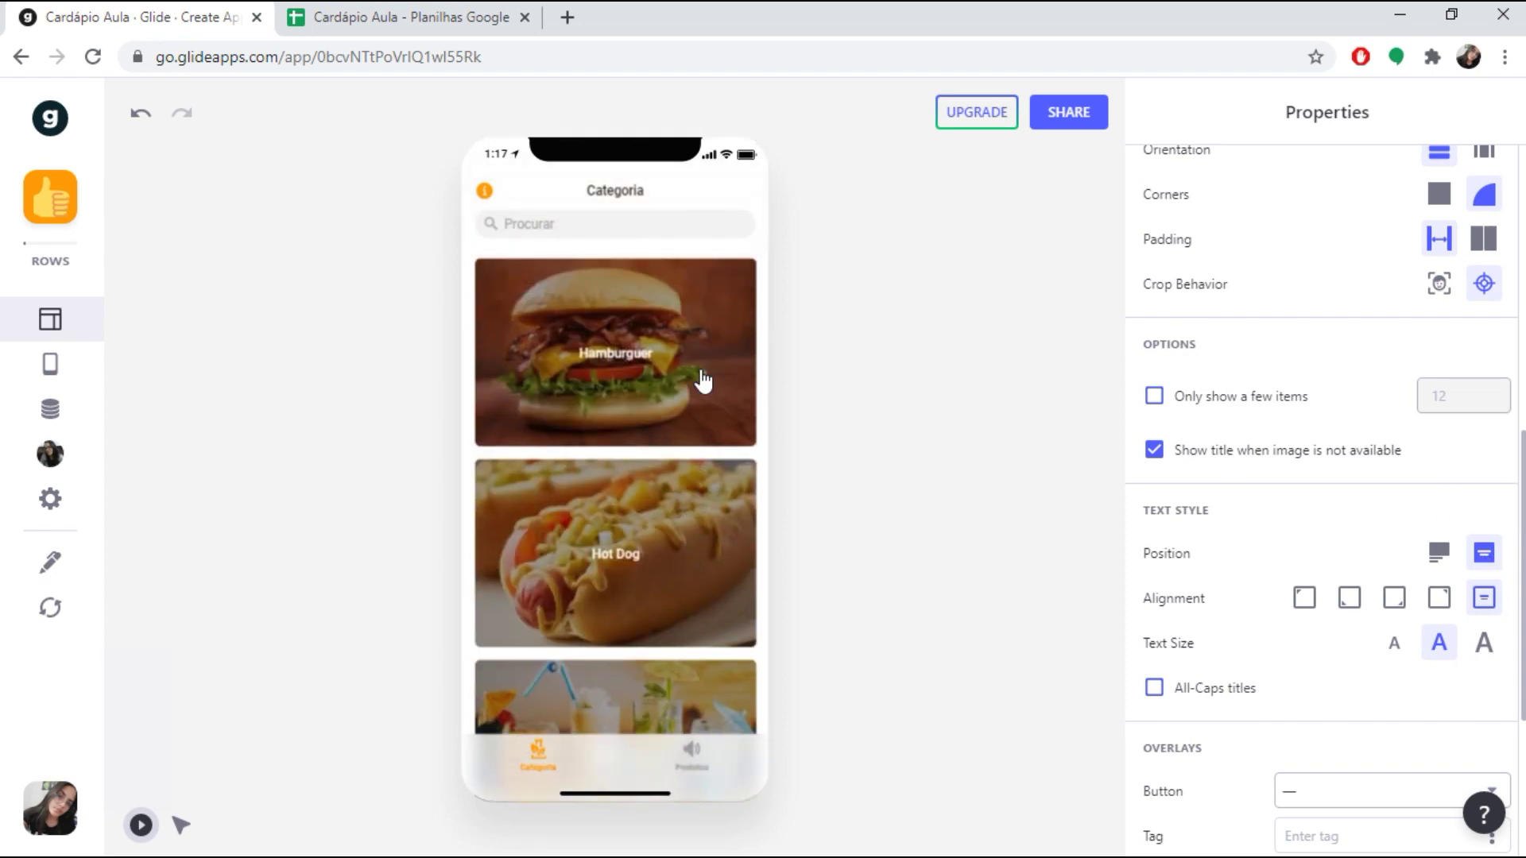
{"action": "scroll", "coordinate": [647, 402], "scroll_direction": "down", "scroll_amount": 5}
{"action": "scroll", "coordinate": [655, 427], "scroll_direction": "up", "scroll_amount": 5}
{"action": "scroll", "coordinate": [1334, 477], "scroll_direction": "down", "scroll_amount": 2}
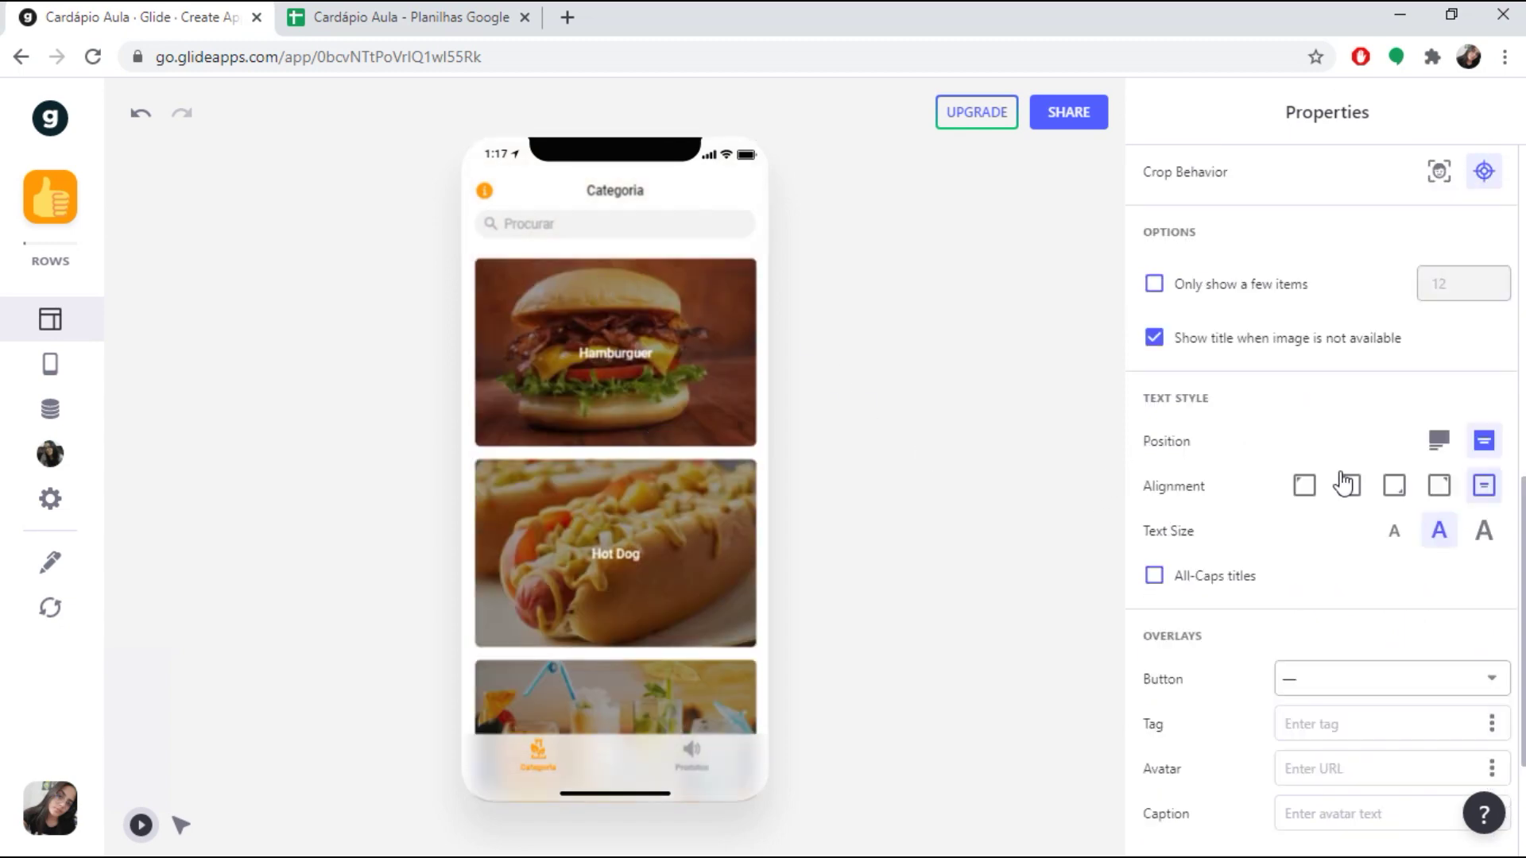
{"action": "left_click", "coordinate": [1439, 497]}
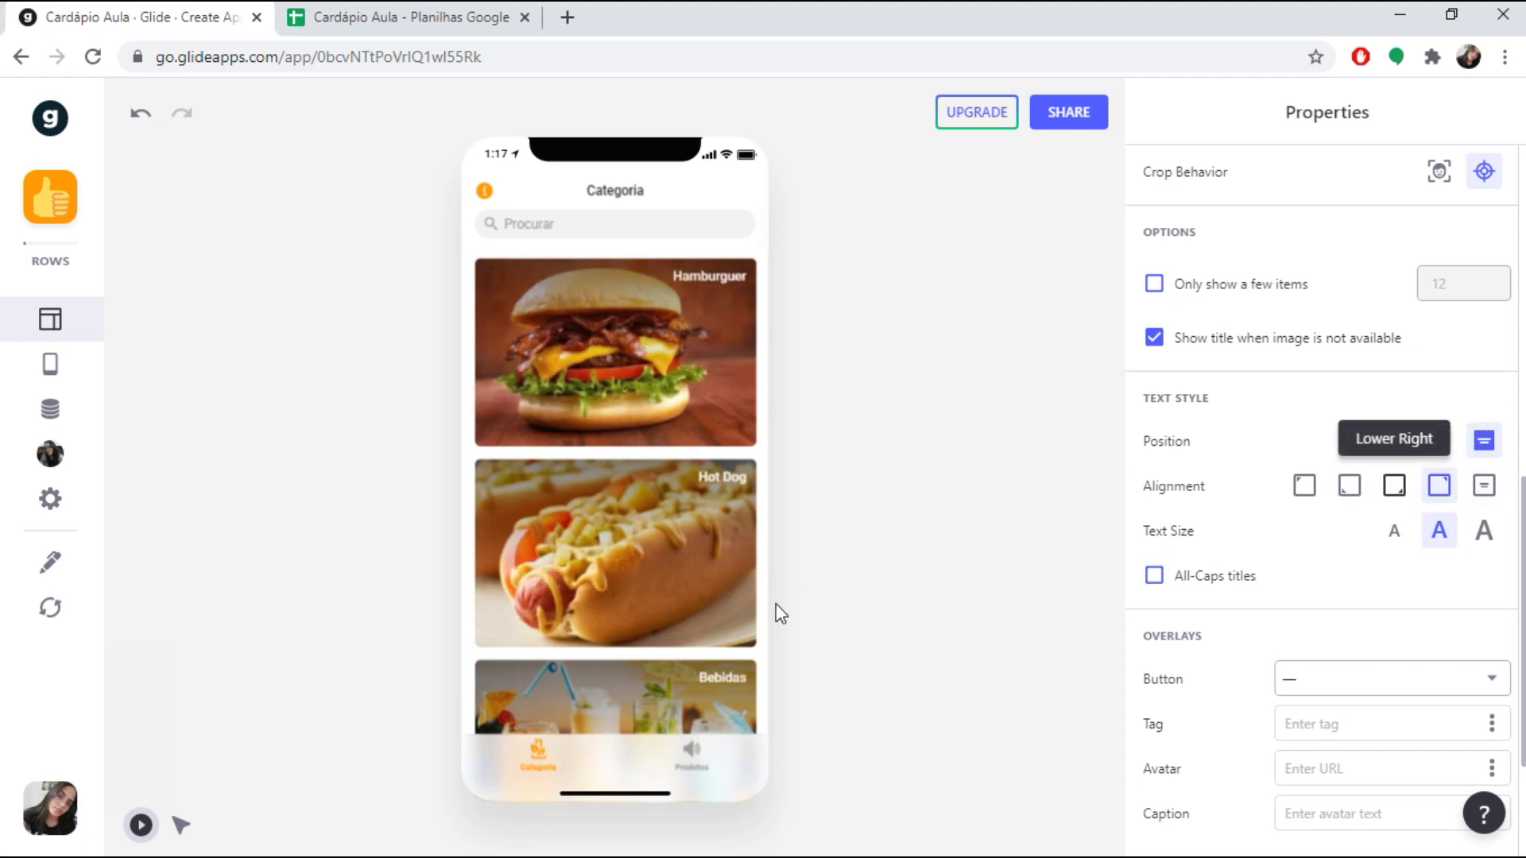
{"action": "left_click", "coordinate": [1481, 486]}
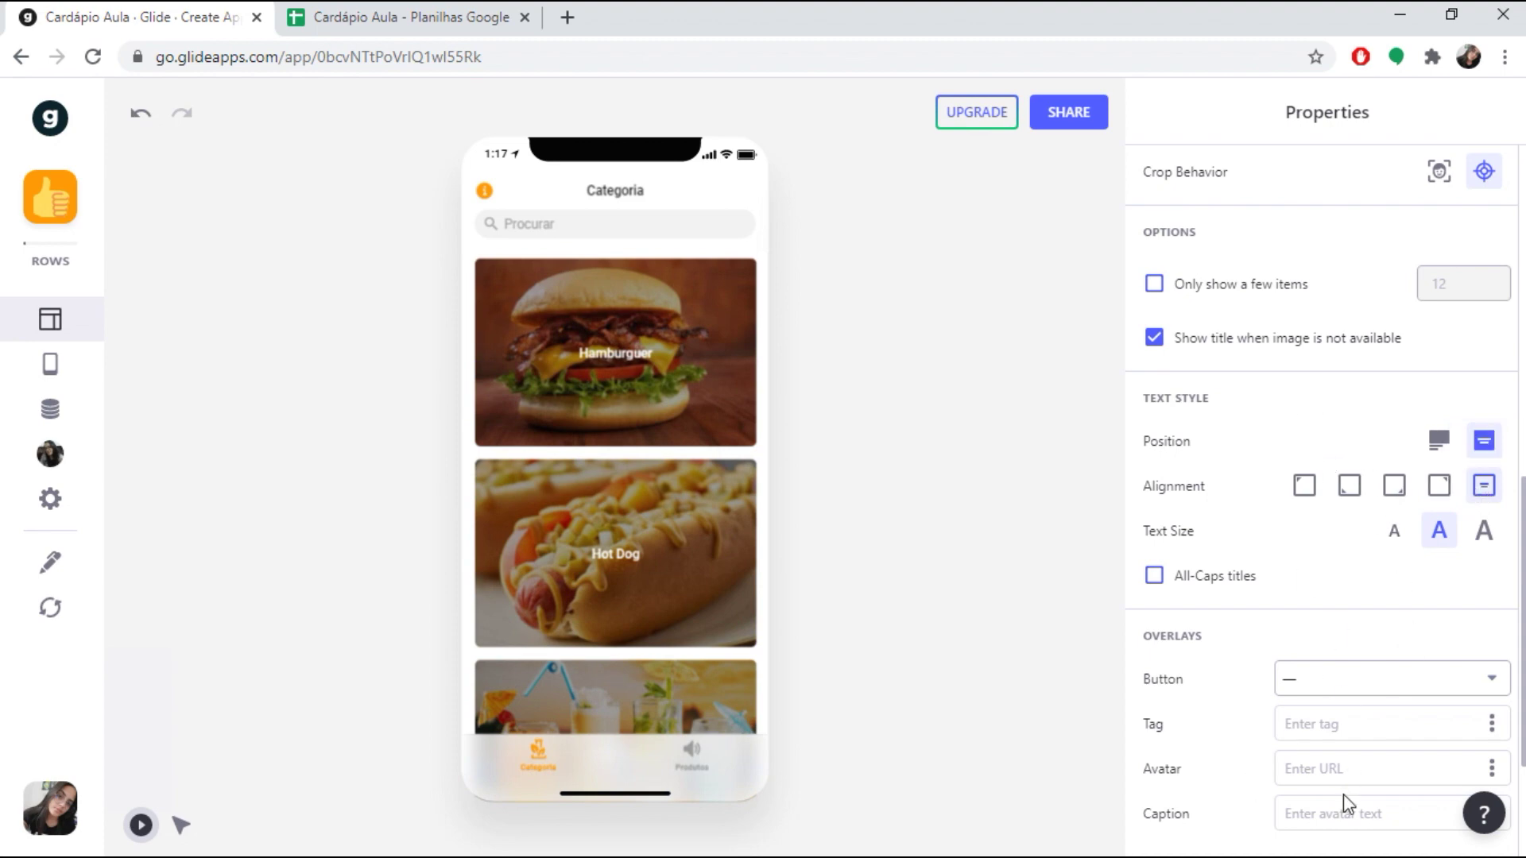
- Preview the Hamburguer category's detail screen and return to the Categoria list
{"action": "scroll", "coordinate": [1334, 342], "scroll_direction": "up", "scroll_amount": 8}
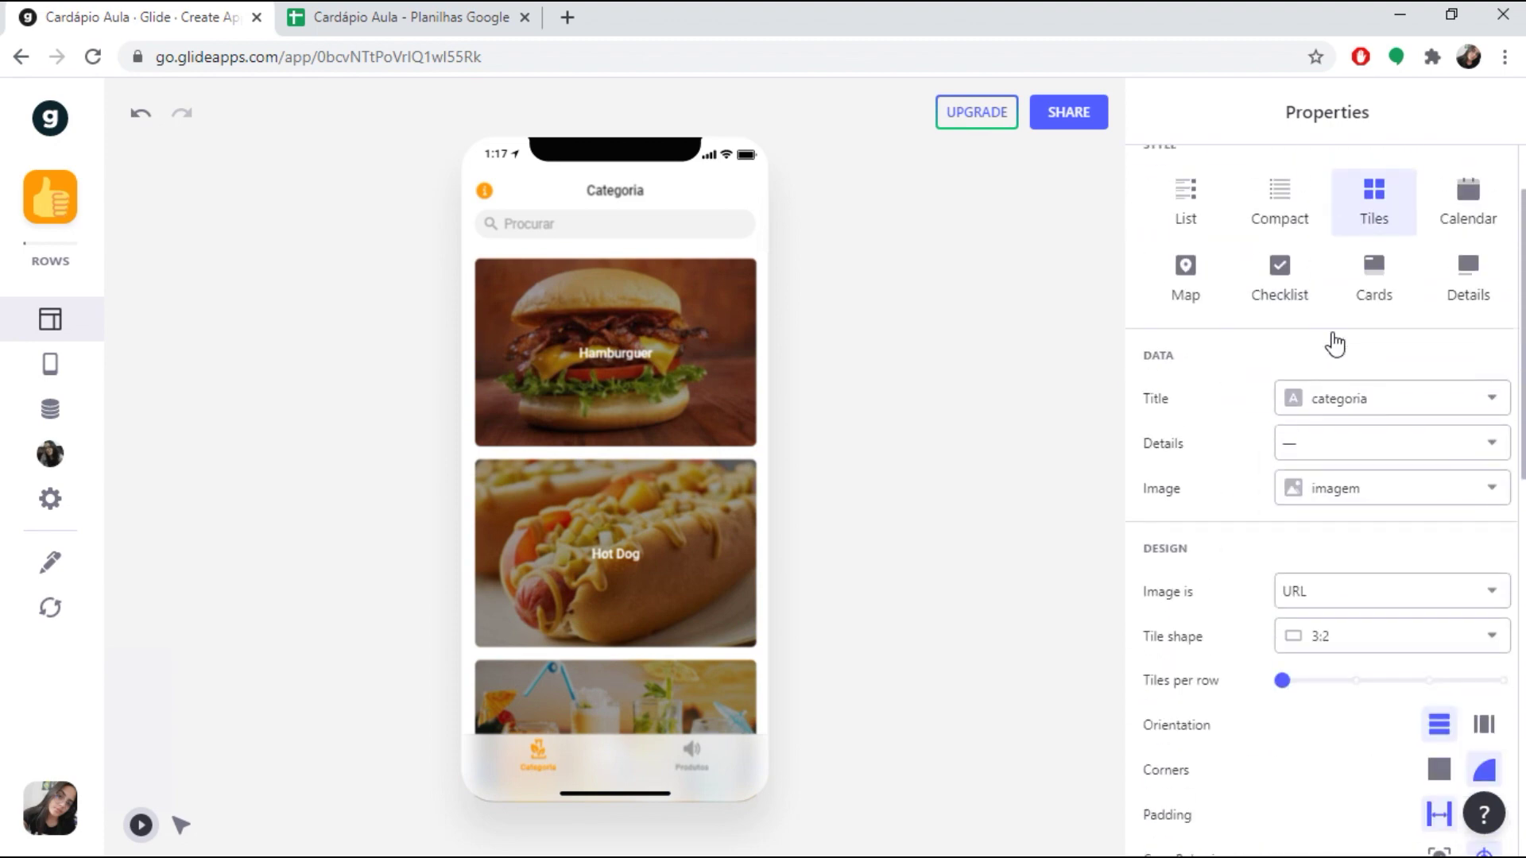
{"action": "scroll", "coordinate": [1333, 342], "scroll_direction": "up", "scroll_amount": 2}
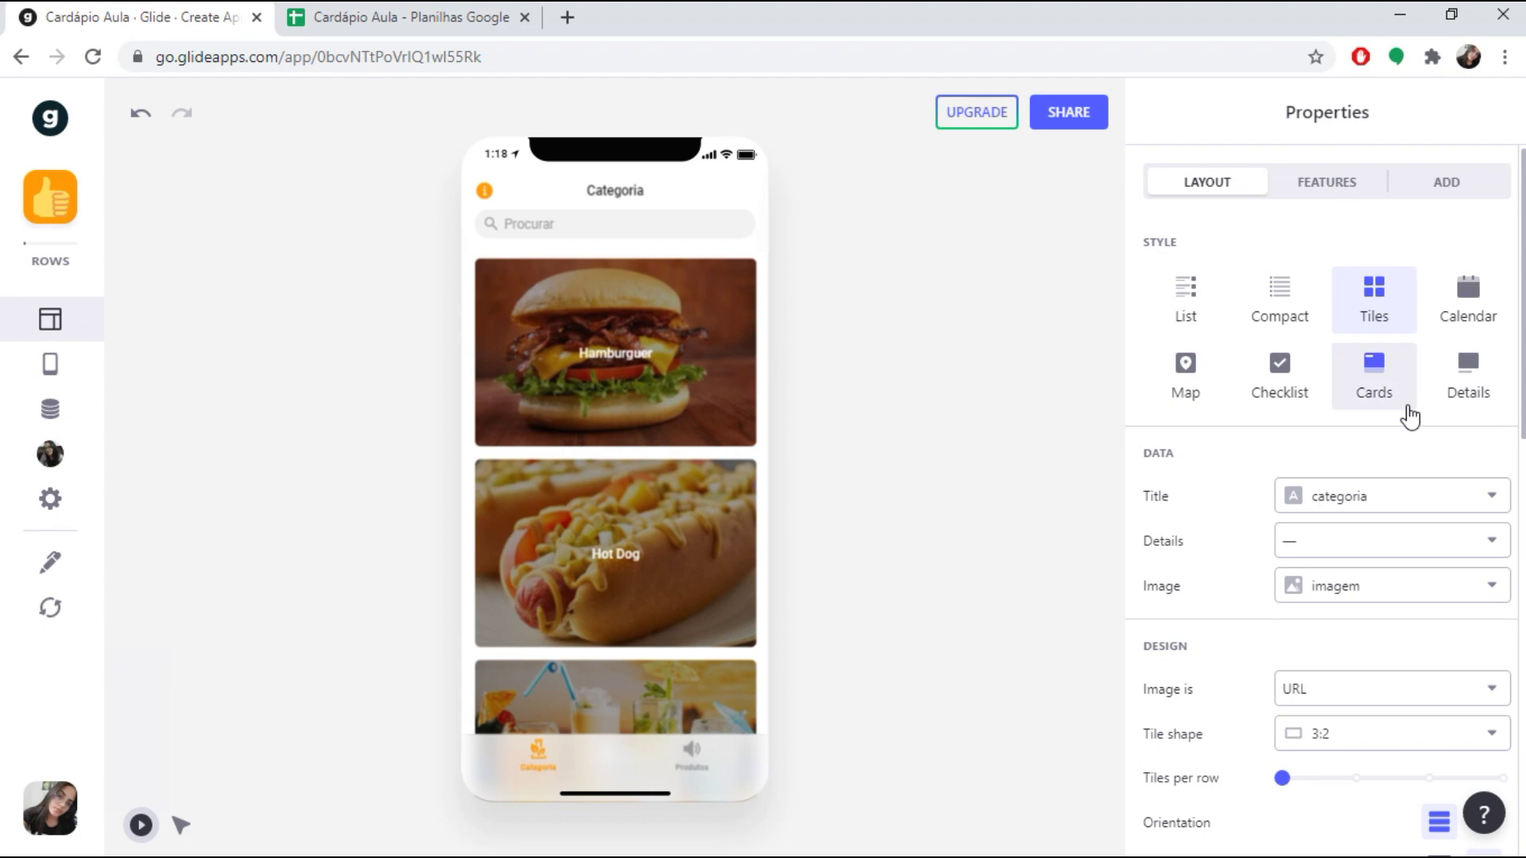
{"action": "left_click", "coordinate": [620, 334]}
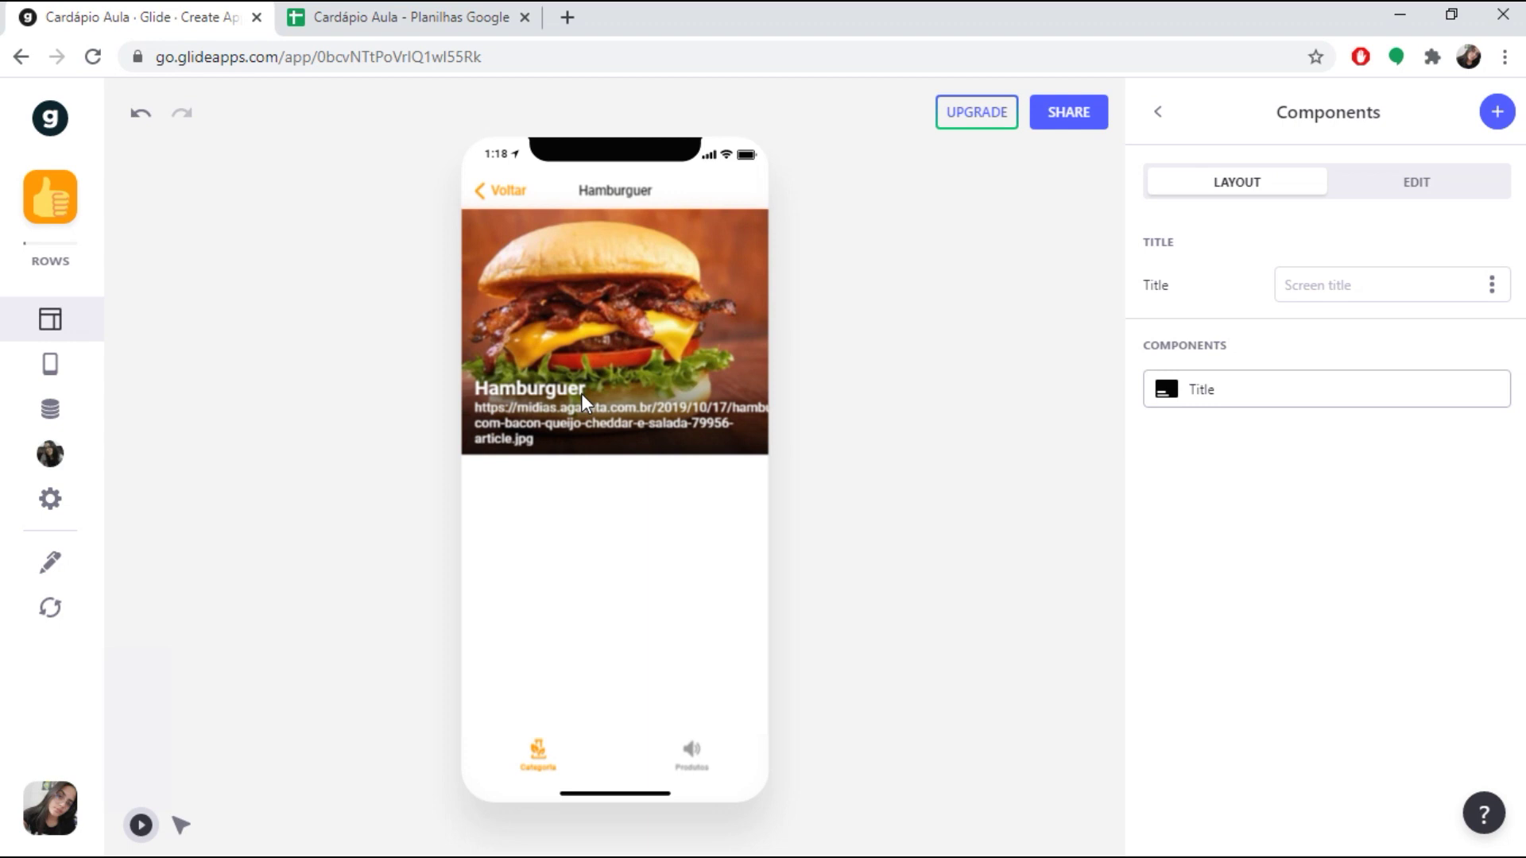
{"action": "left_click", "coordinate": [484, 191]}
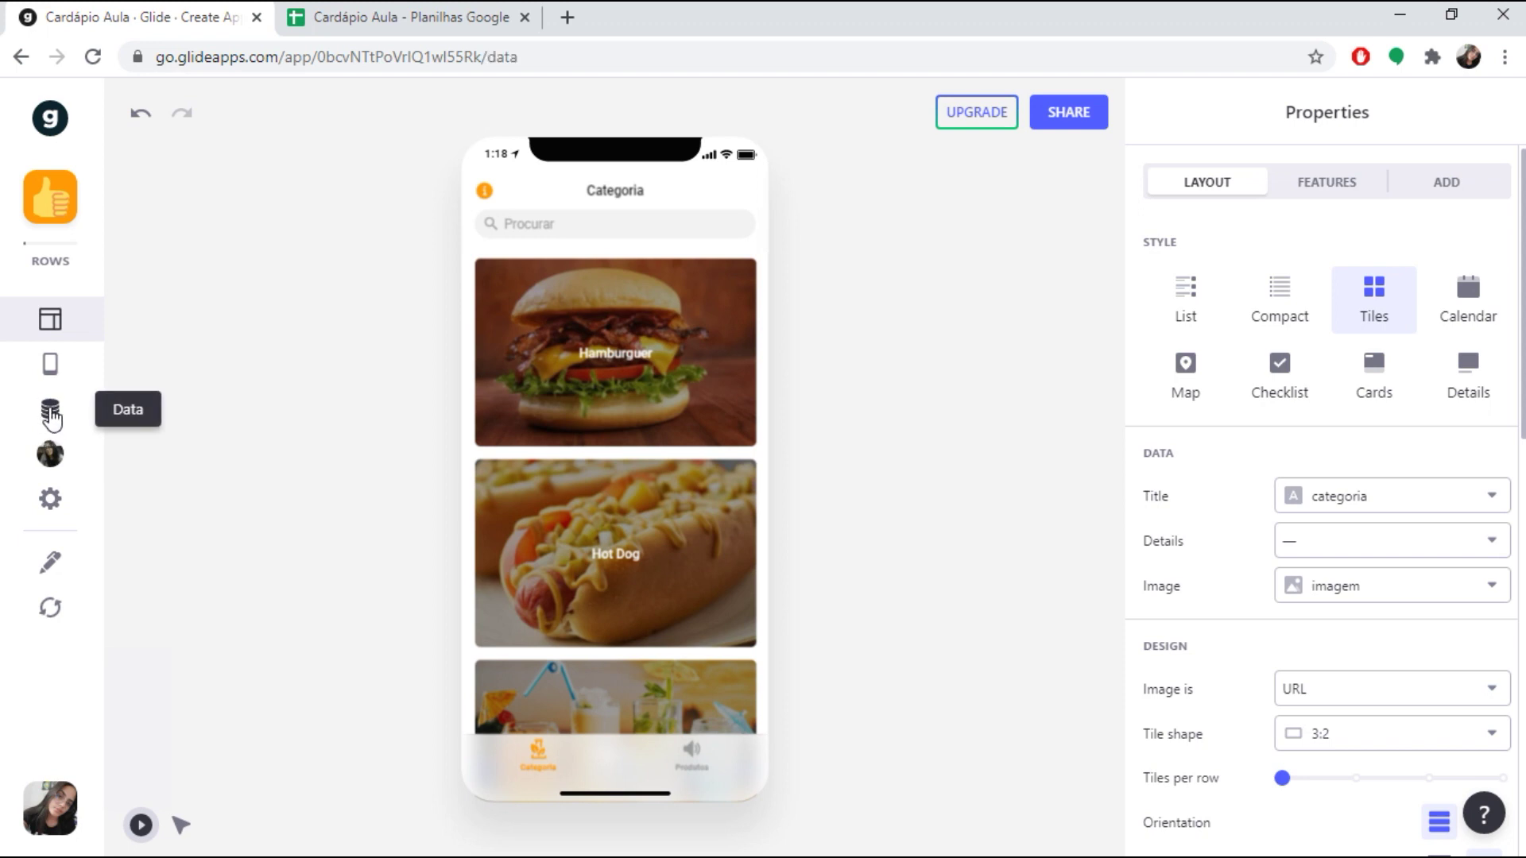
- Compare the Categoria and Produtos tables in Glide's data editor with the same sheets in the Google Sheets spreadsheet
{"action": "left_click", "coordinate": [51, 414]}
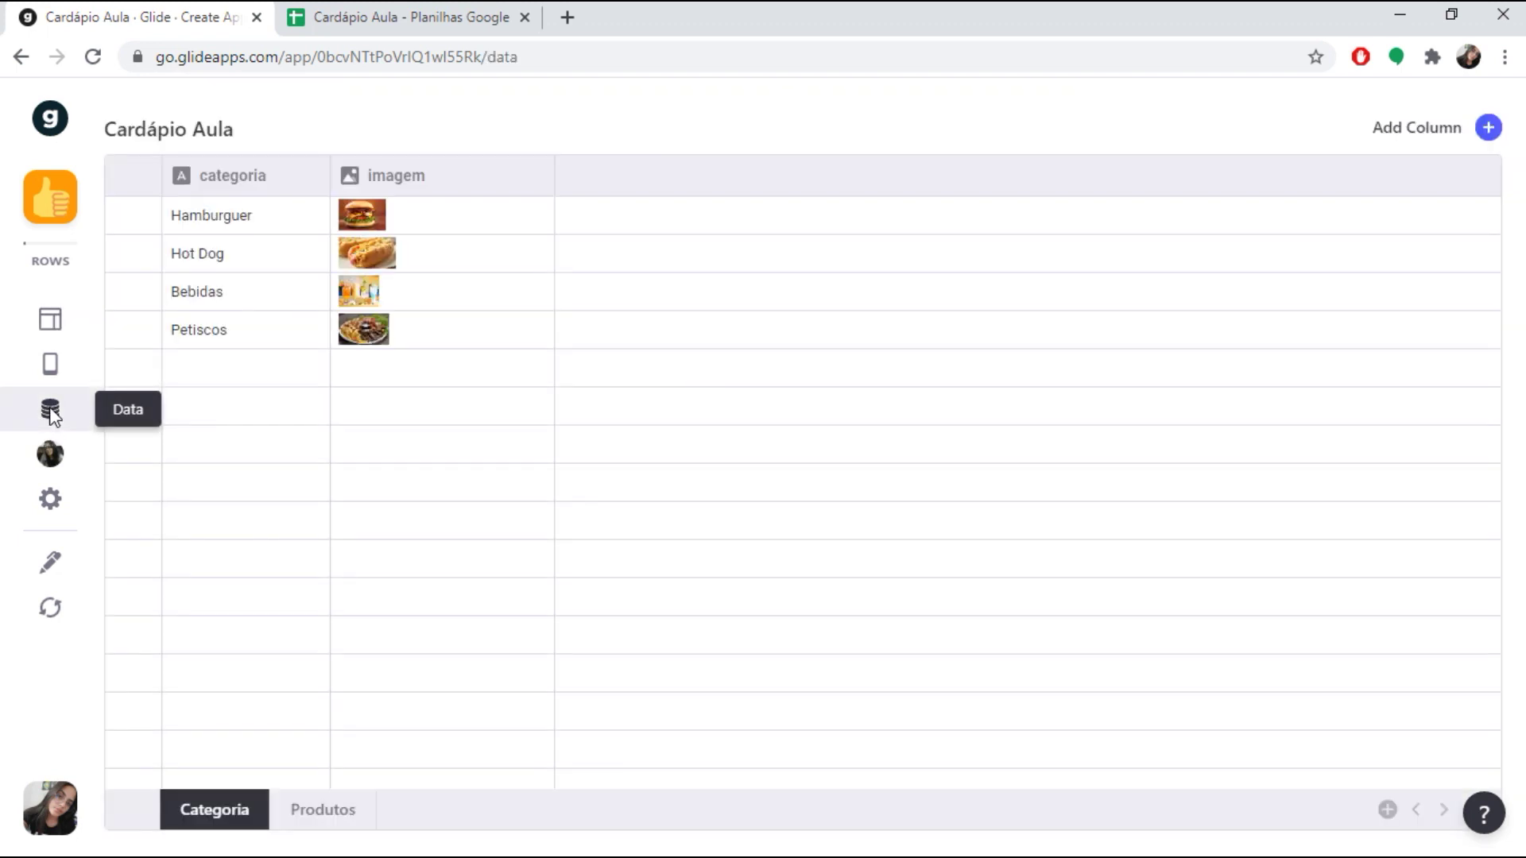
{"action": "left_click", "coordinate": [372, 22]}
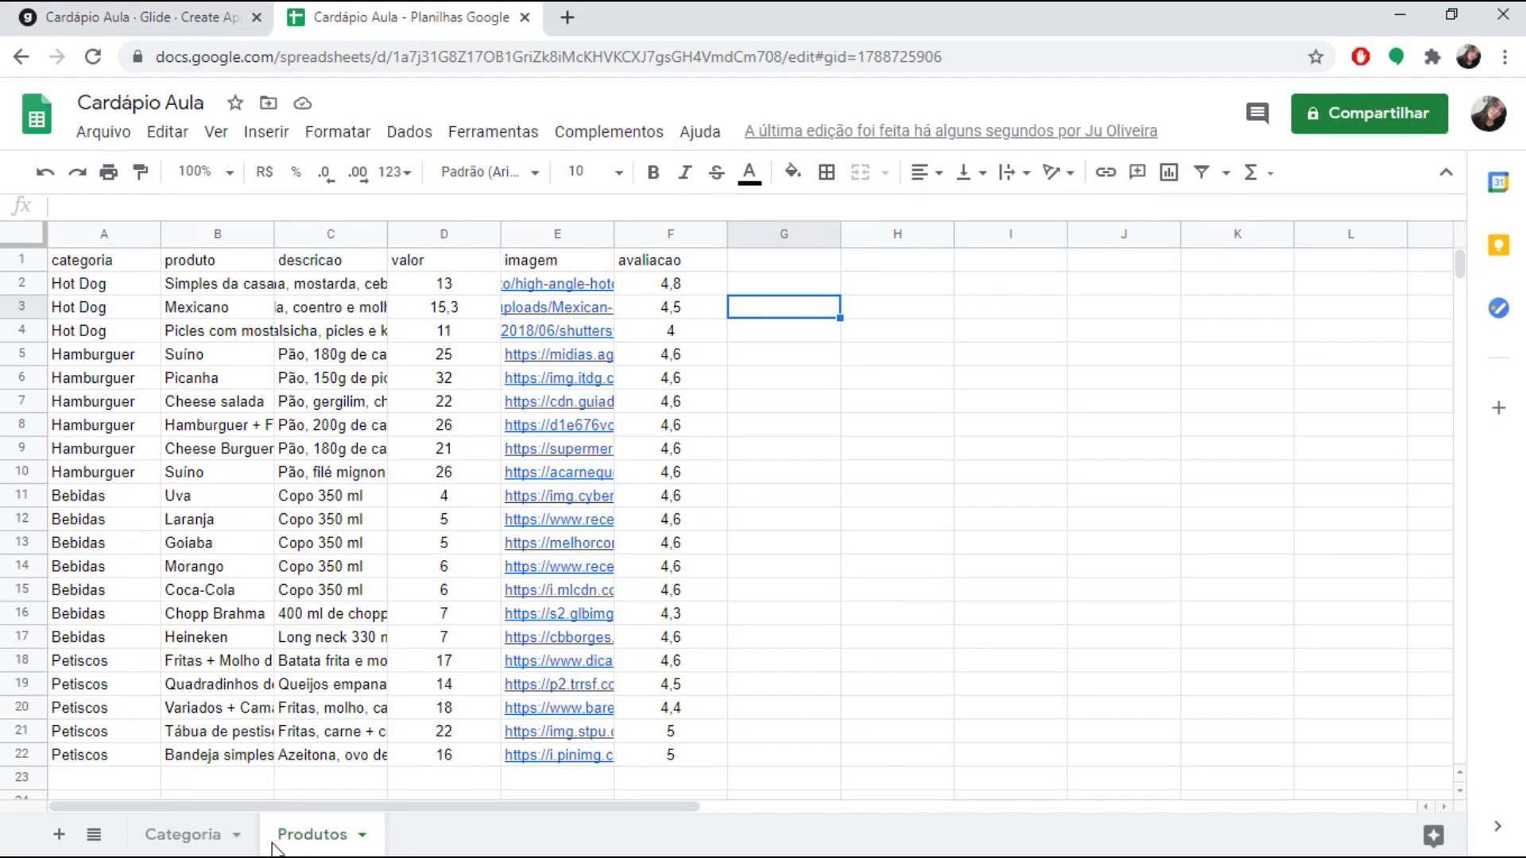
{"action": "left_click", "coordinate": [186, 842]}
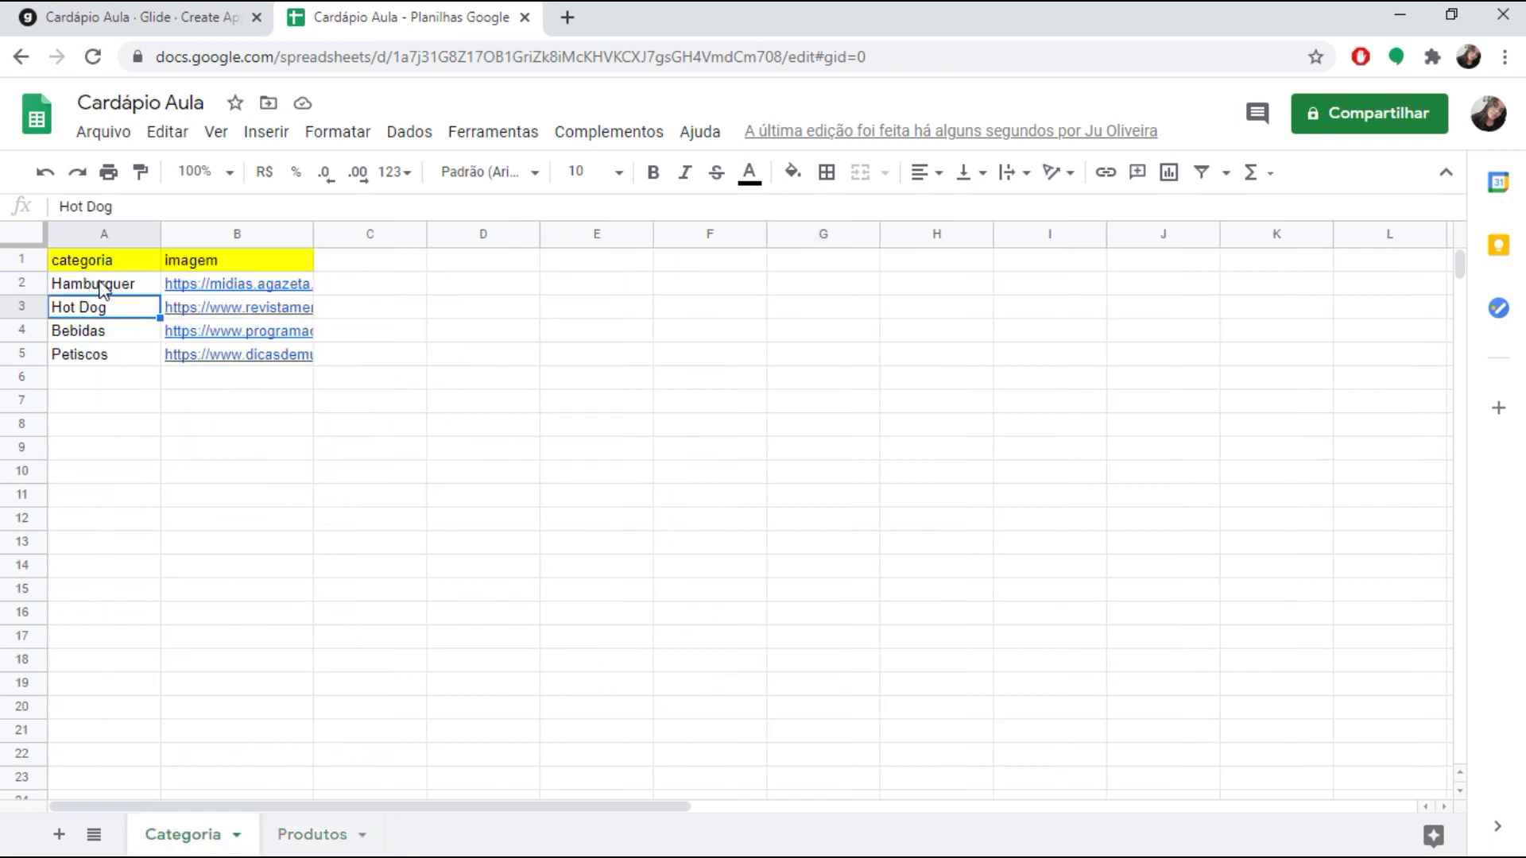
{"action": "left_click", "coordinate": [317, 832]}
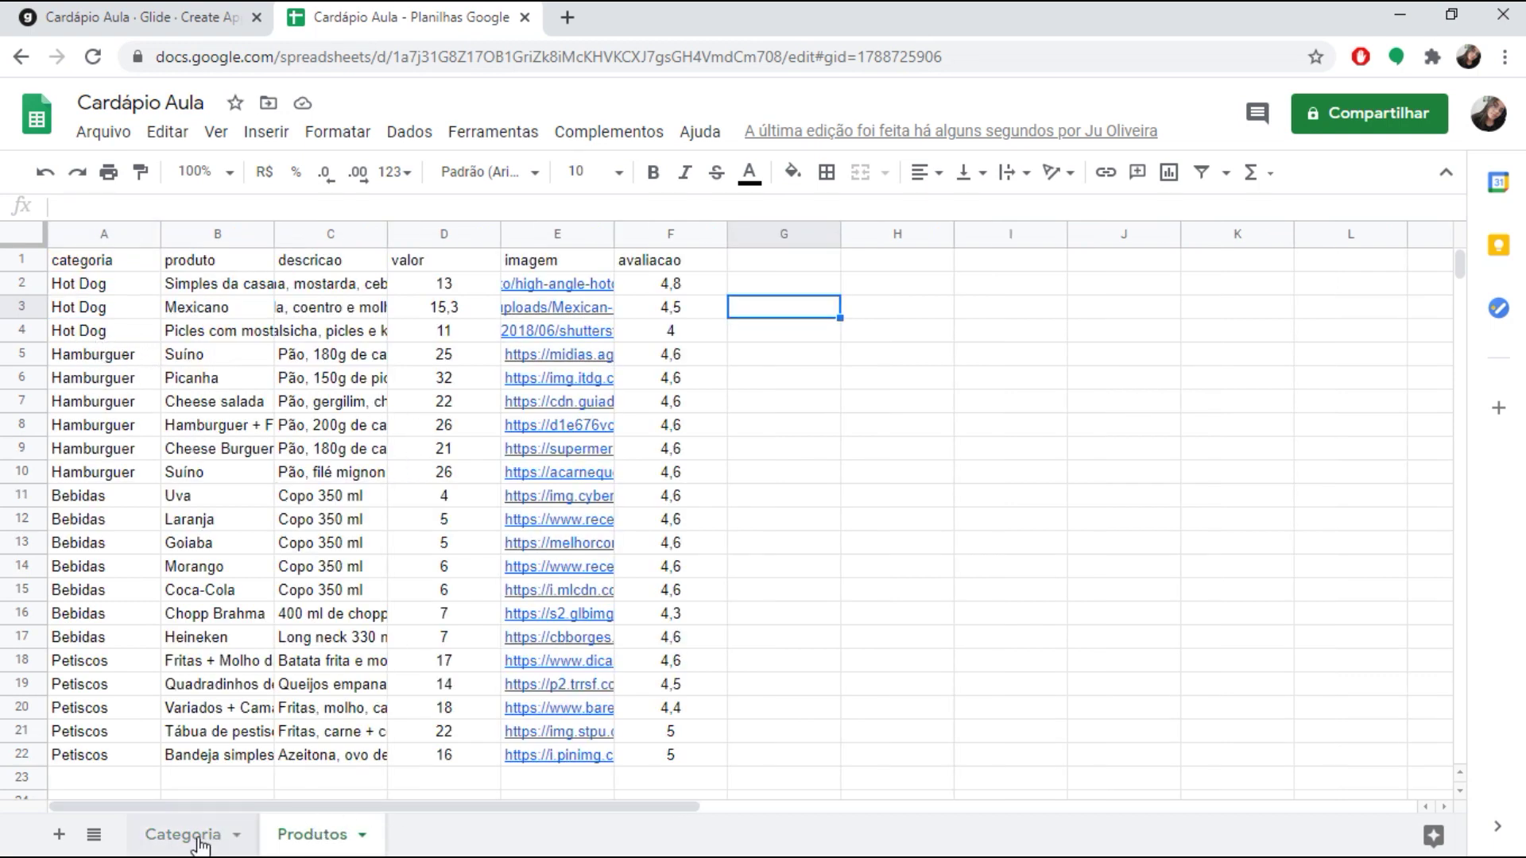
{"action": "left_click", "coordinate": [154, 16]}
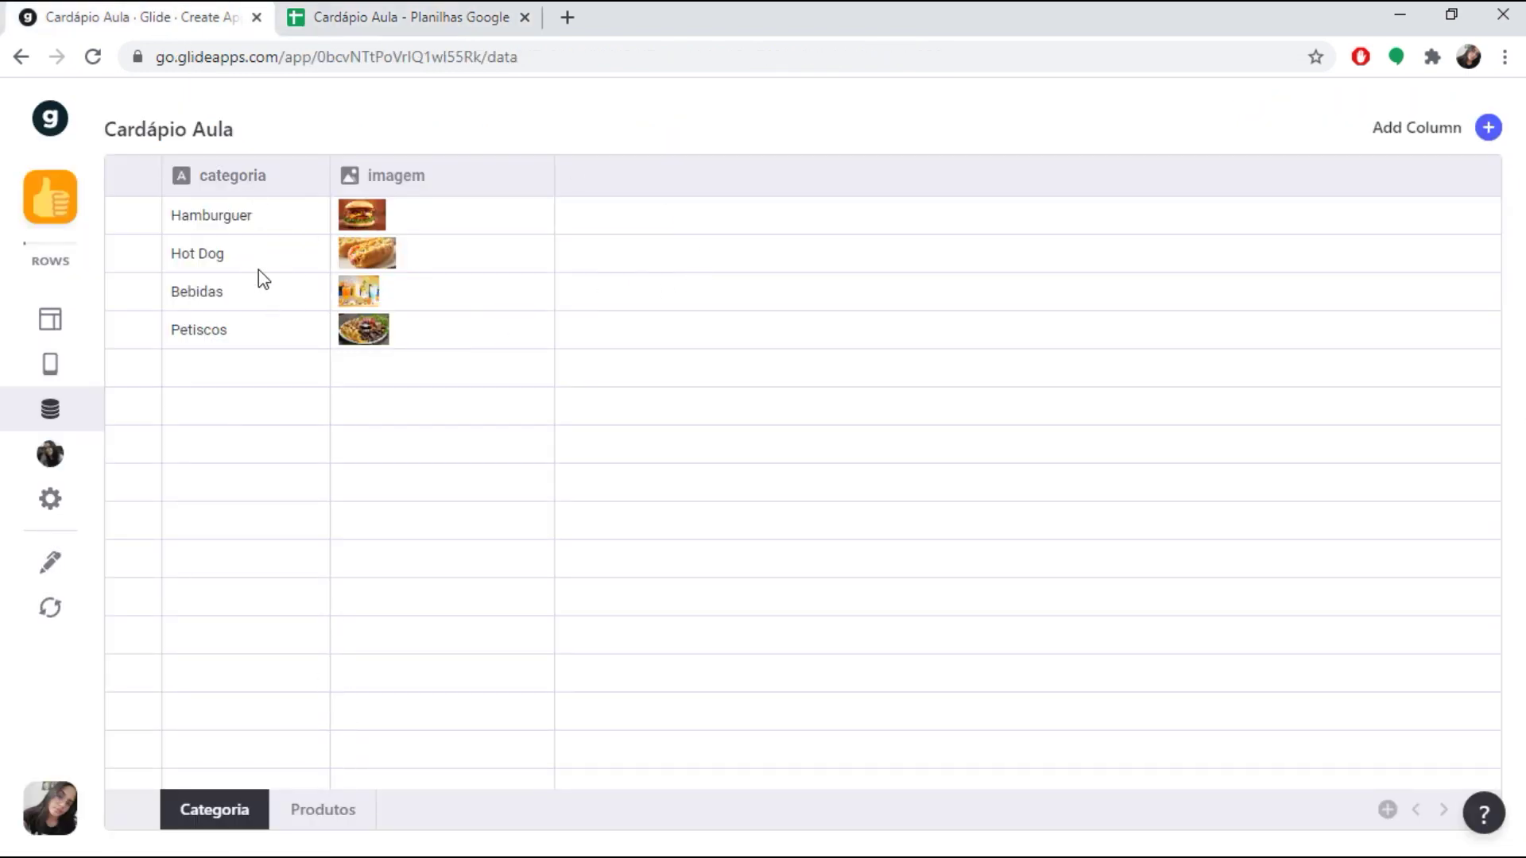
{"action": "left_click", "coordinate": [326, 811]}
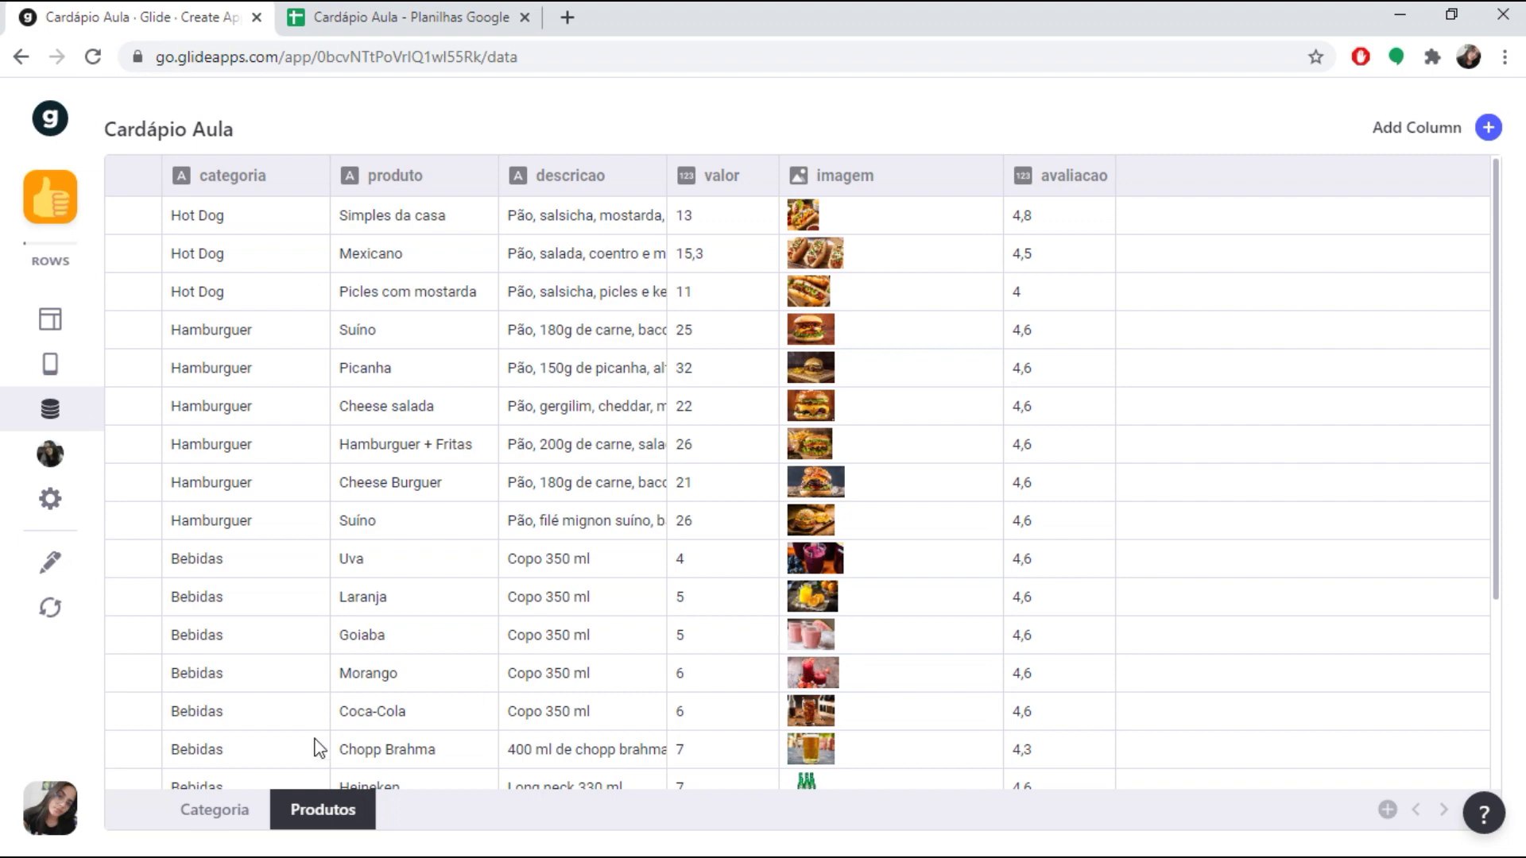
{"action": "left_click", "coordinate": [207, 814]}
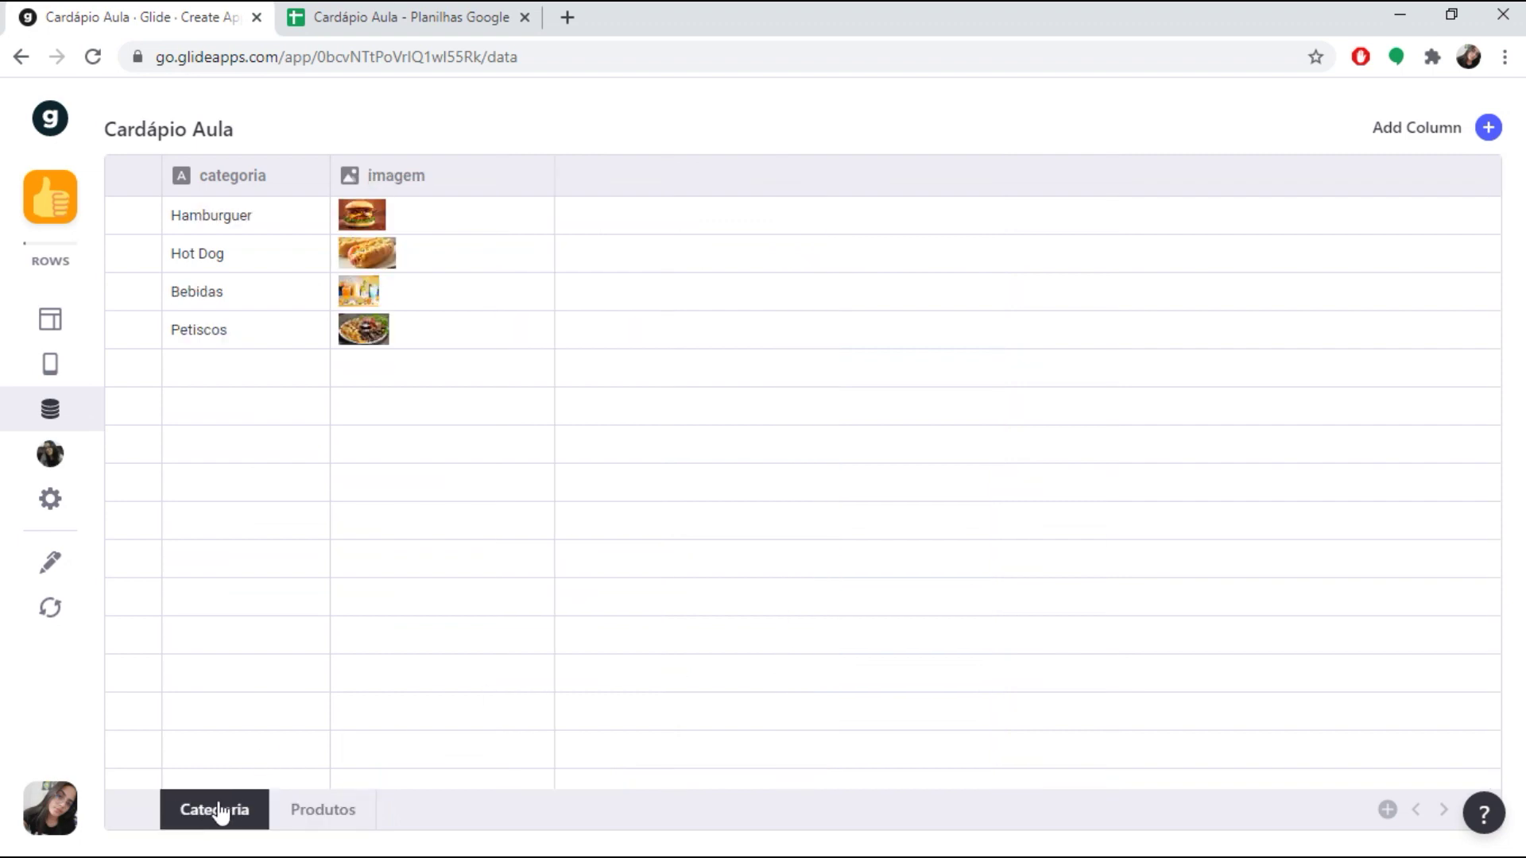
- Add a column labelled "Produtos" to the Categoria table and set its column type to Relation
{"action": "left_click", "coordinate": [1488, 127]}
{"action": "left_click", "coordinate": [1011, 223]}
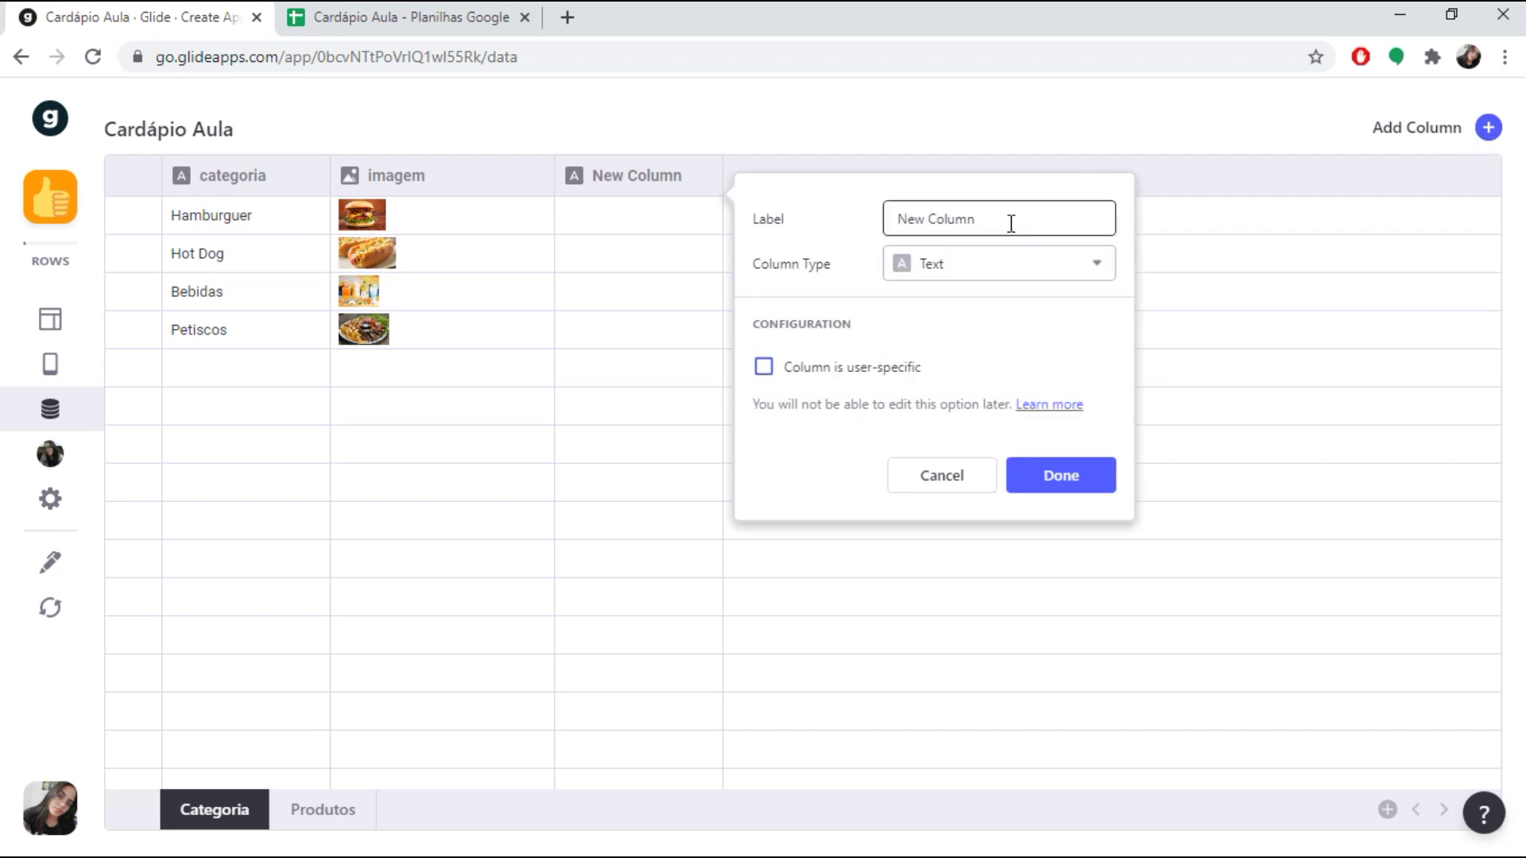
{"action": "left_click_drag", "start_coordinate": [999, 223], "coordinate": [884, 236]}
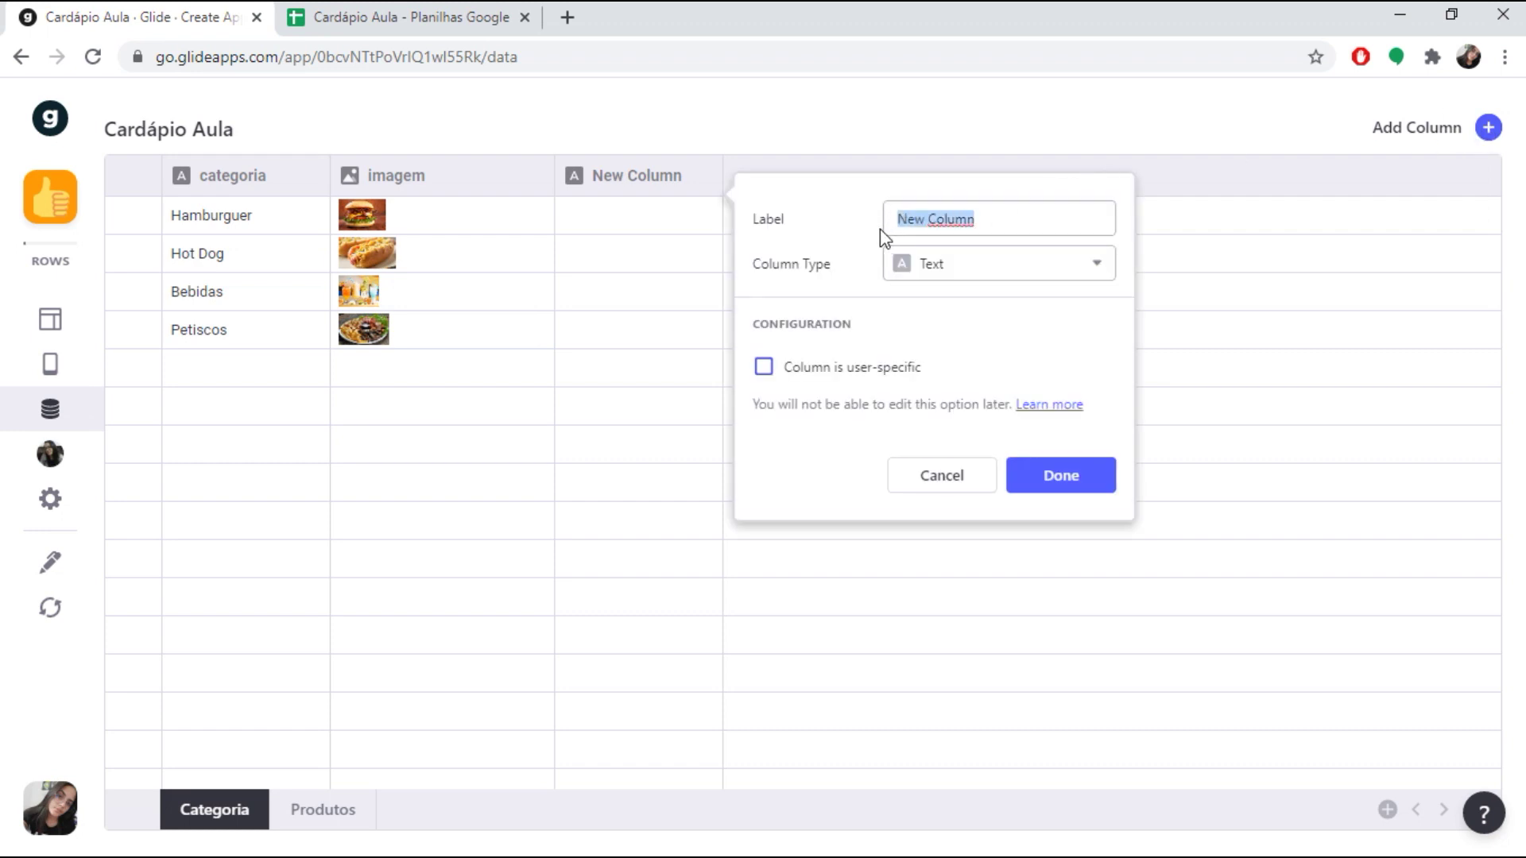
{"action": "type", "text": "Produtos"}
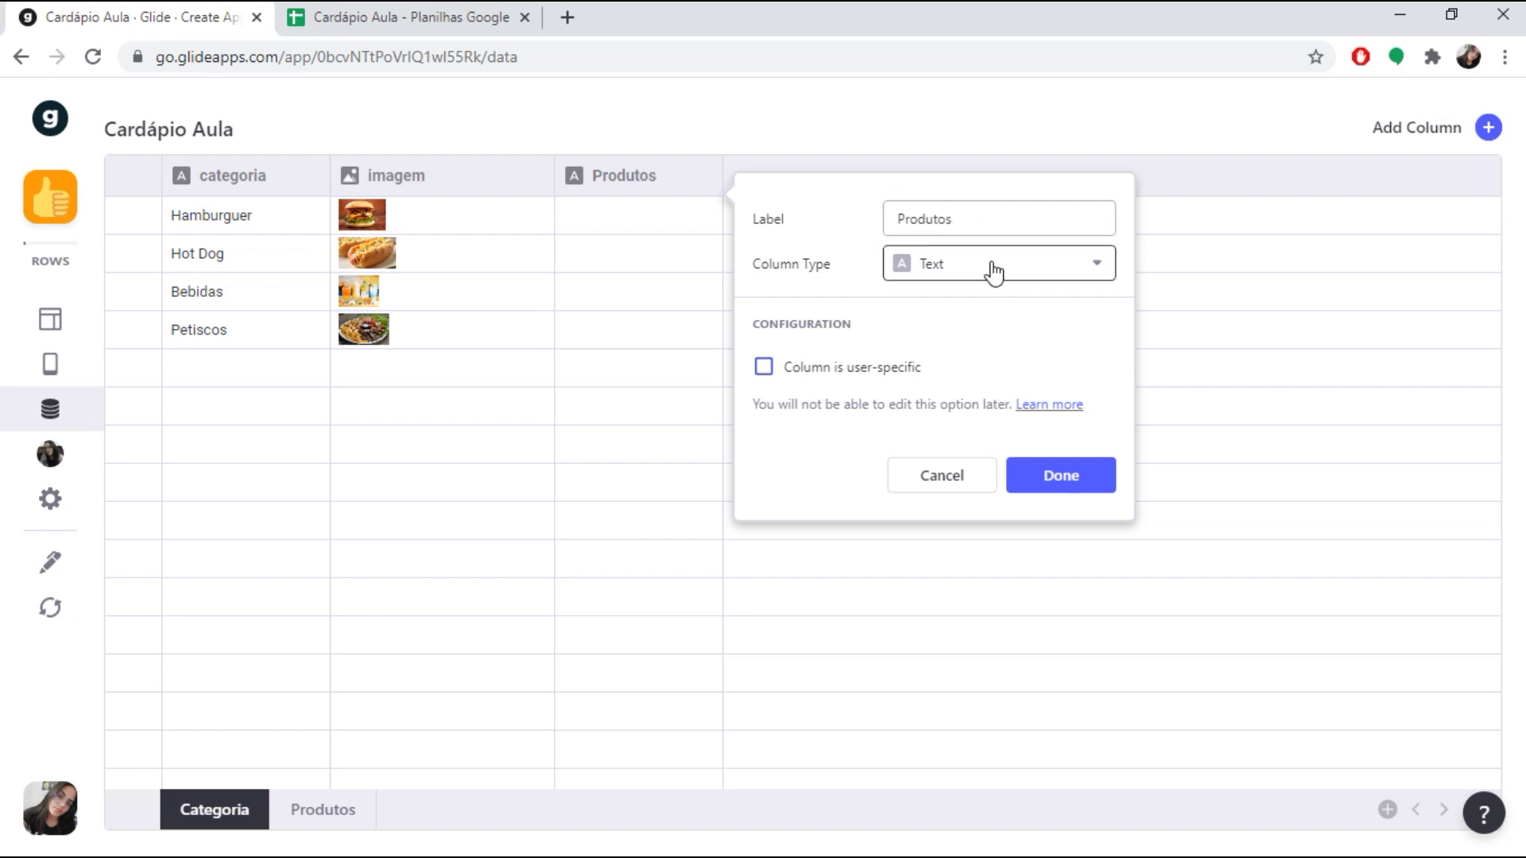
{"action": "left_click", "coordinate": [1034, 285]}
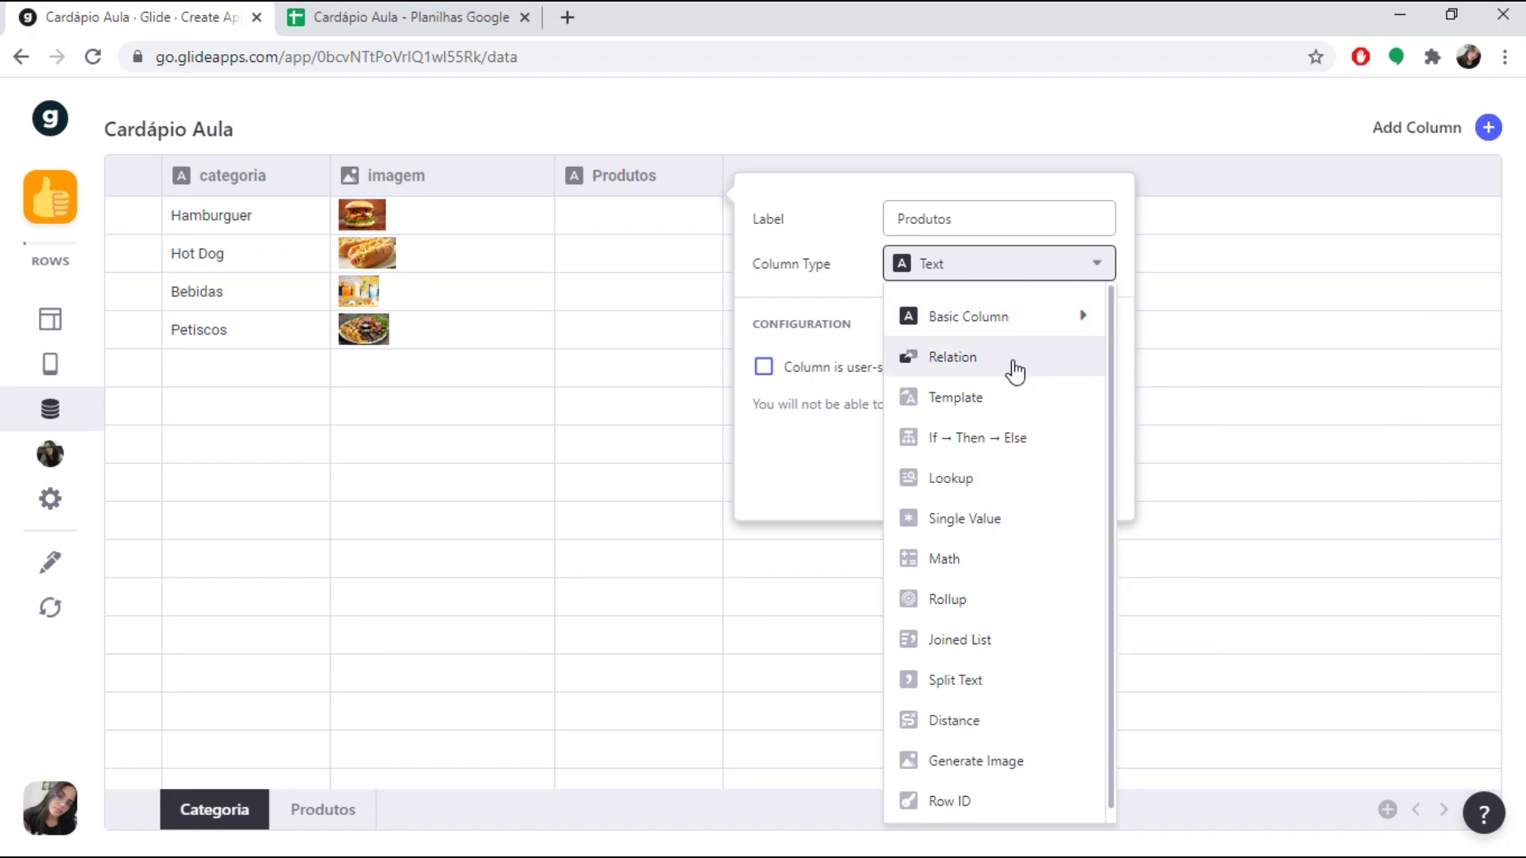
{"action": "left_click", "coordinate": [1016, 371]}
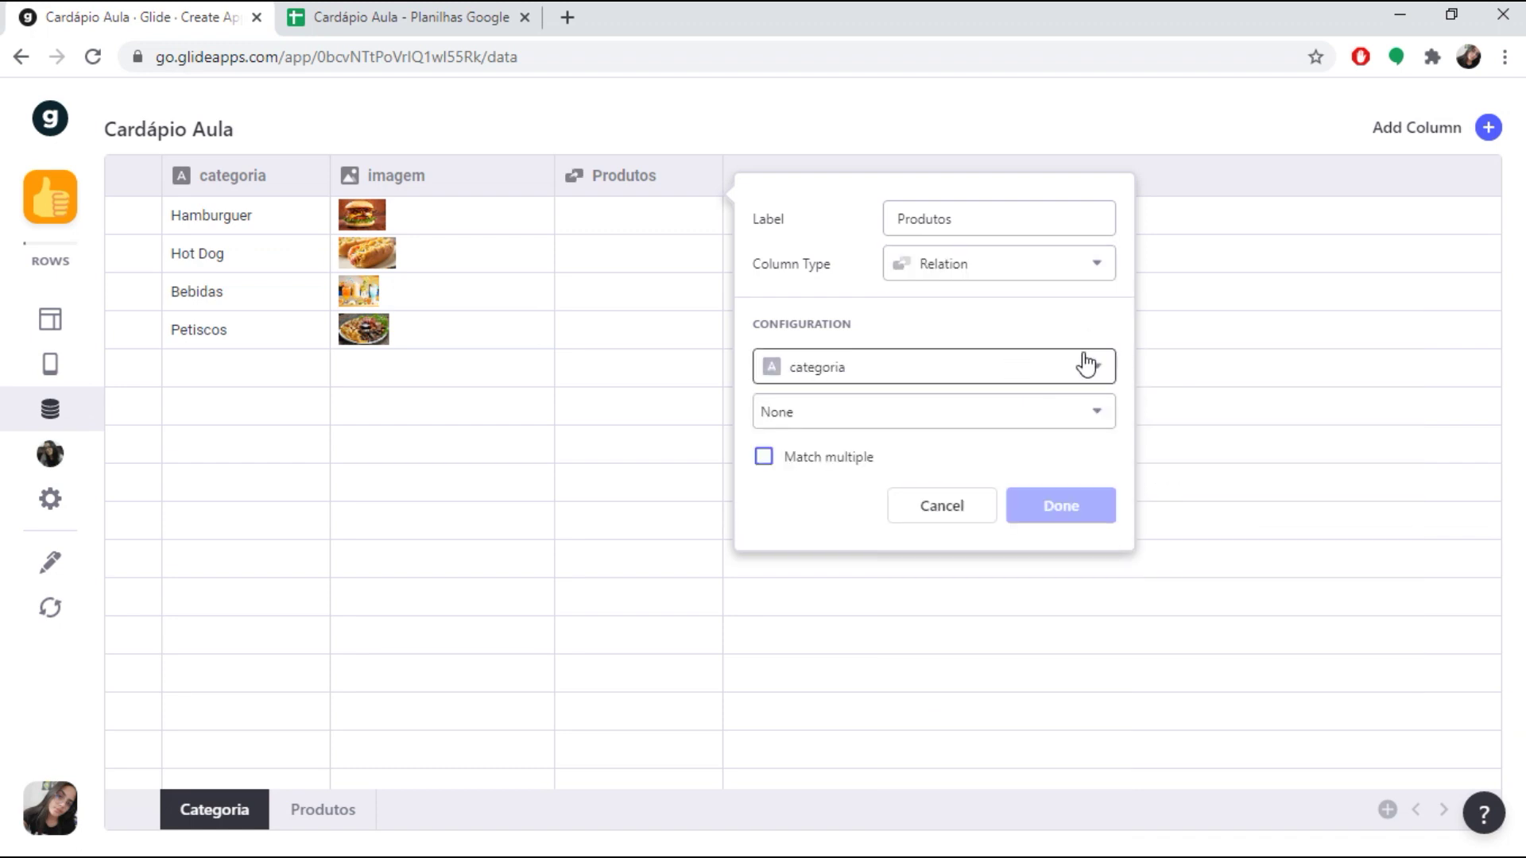
- Relate categoria to the Produtos sheet's categoria column with Match multiple enabled, and save the new column
{"action": "left_click", "coordinate": [997, 427]}
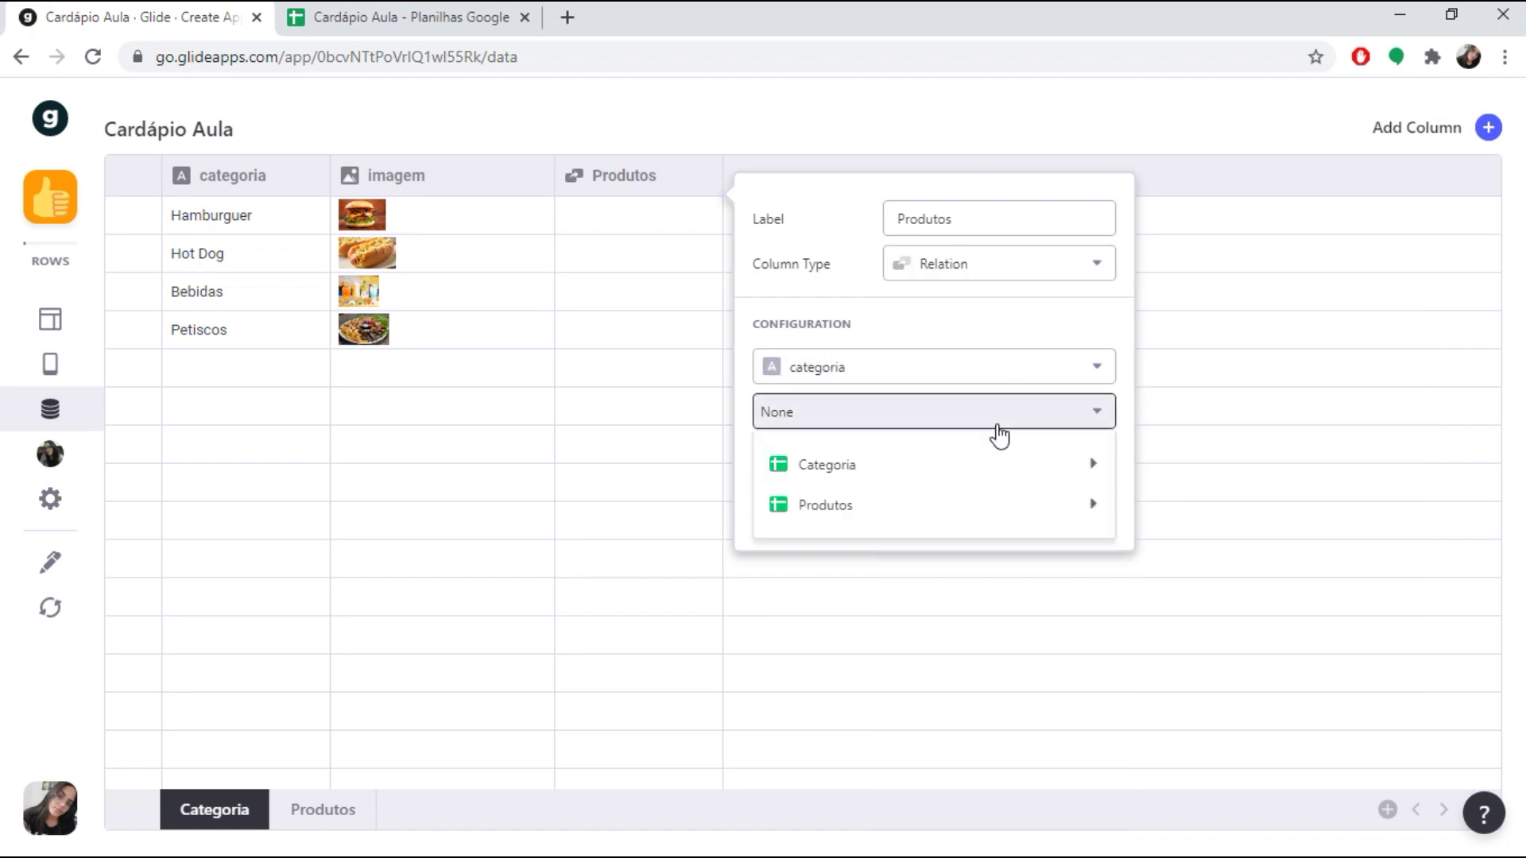
{"action": "mouse_move", "coordinate": [1056, 513]}
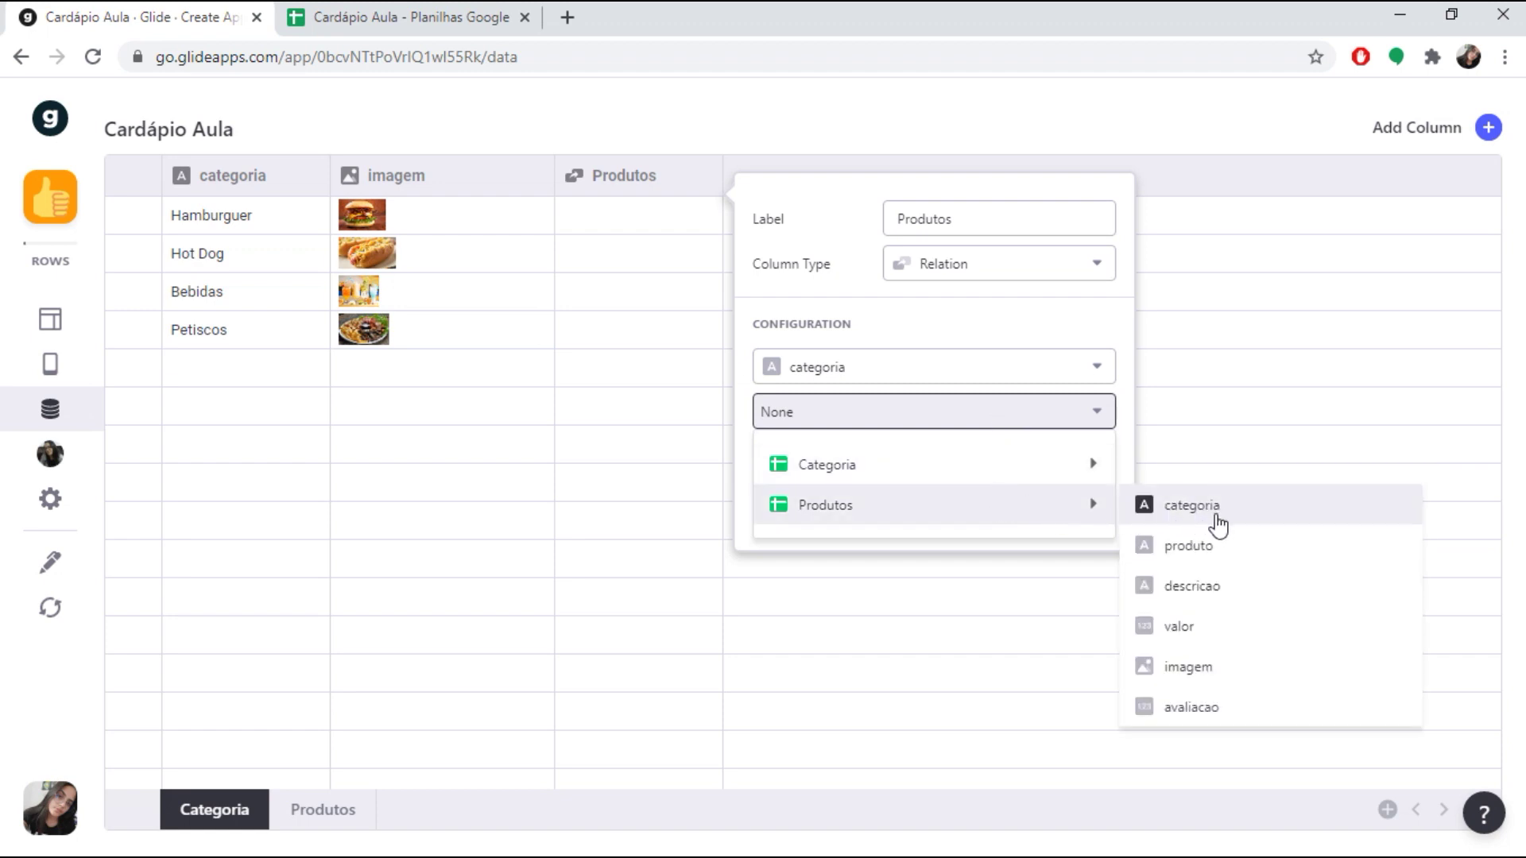
{"action": "left_click", "coordinate": [1219, 513]}
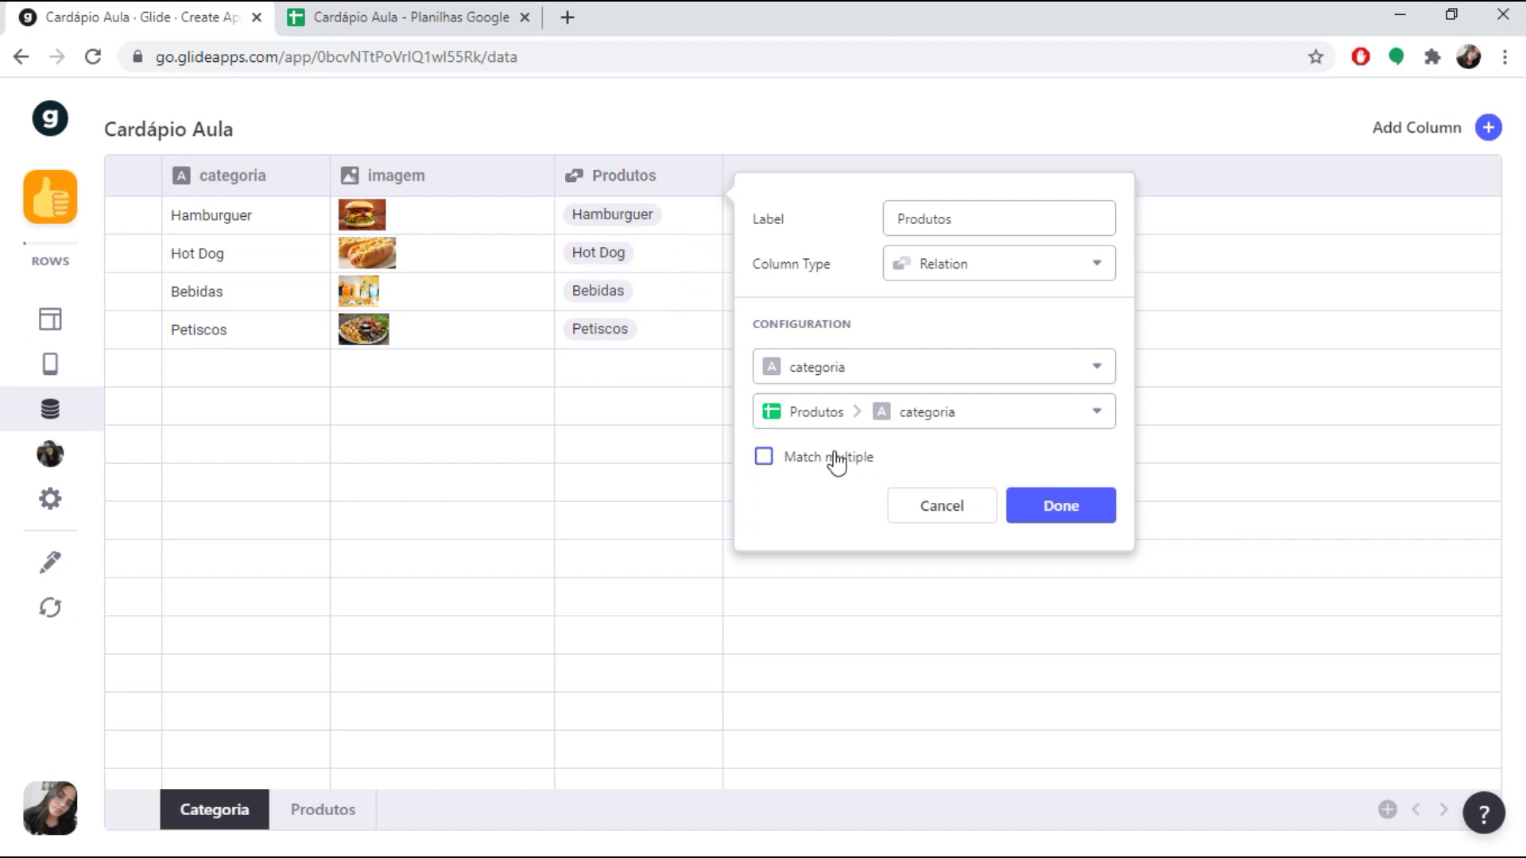
{"action": "left_click", "coordinate": [795, 461]}
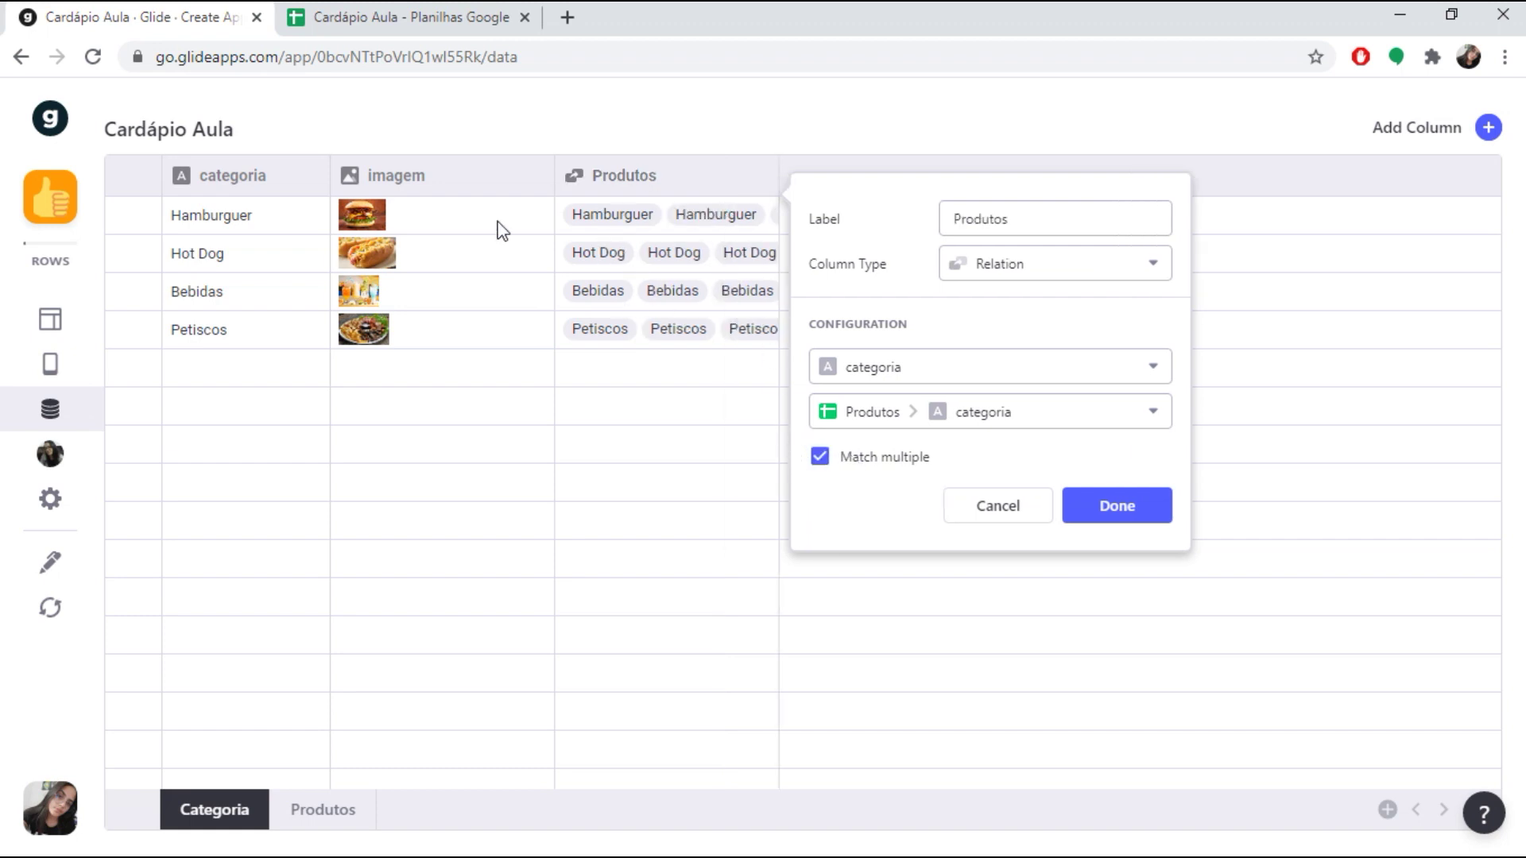
{"action": "left_click", "coordinate": [1119, 513]}
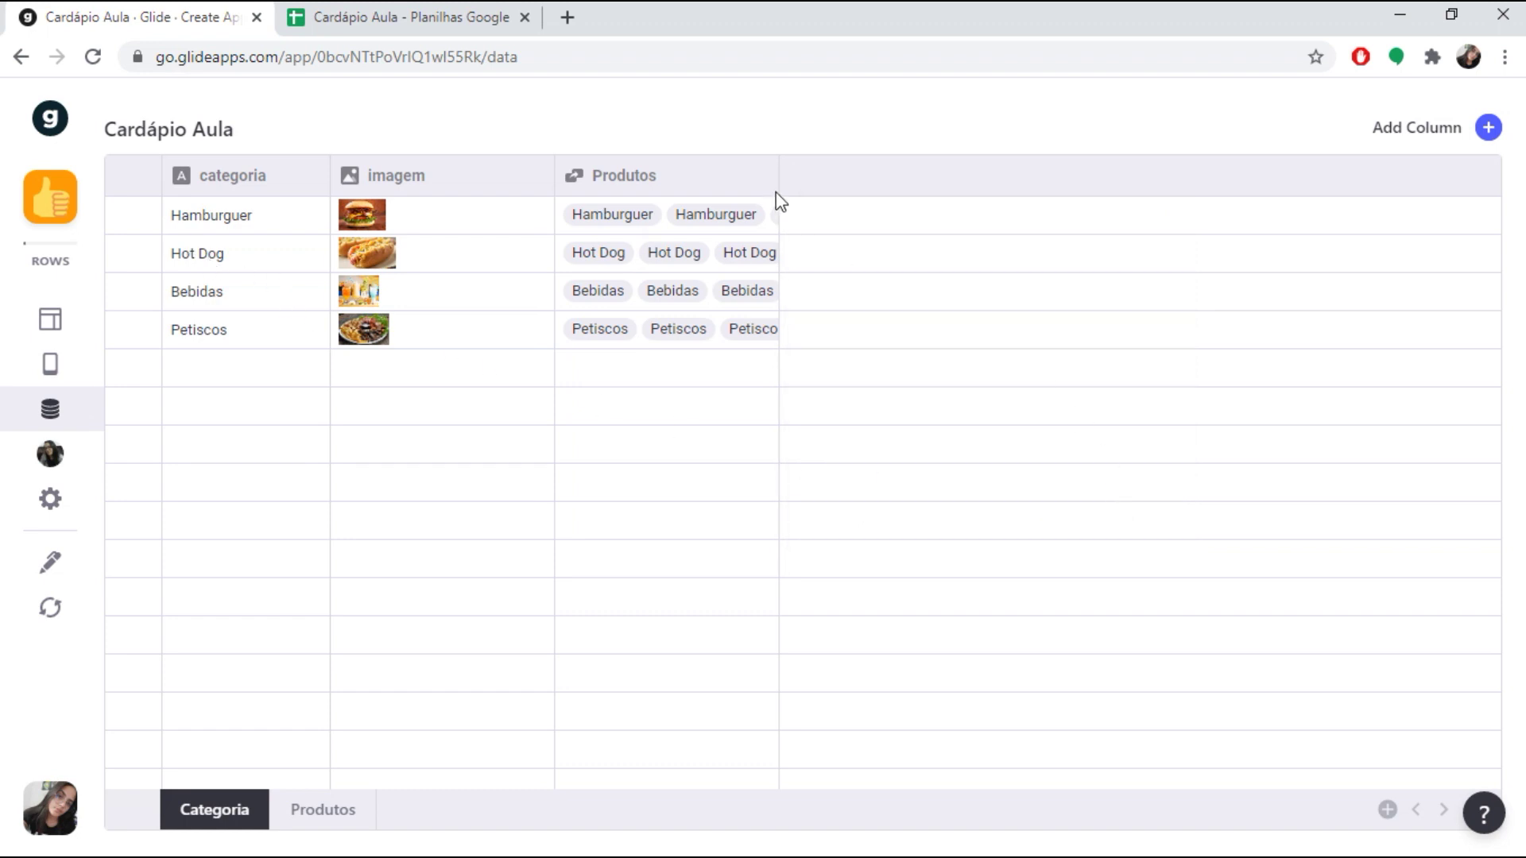
- Widen the Produtos relation column in the Categoria table and view the Produtos table
{"action": "left_click_drag", "start_coordinate": [776, 175], "coordinate": [954, 176]}
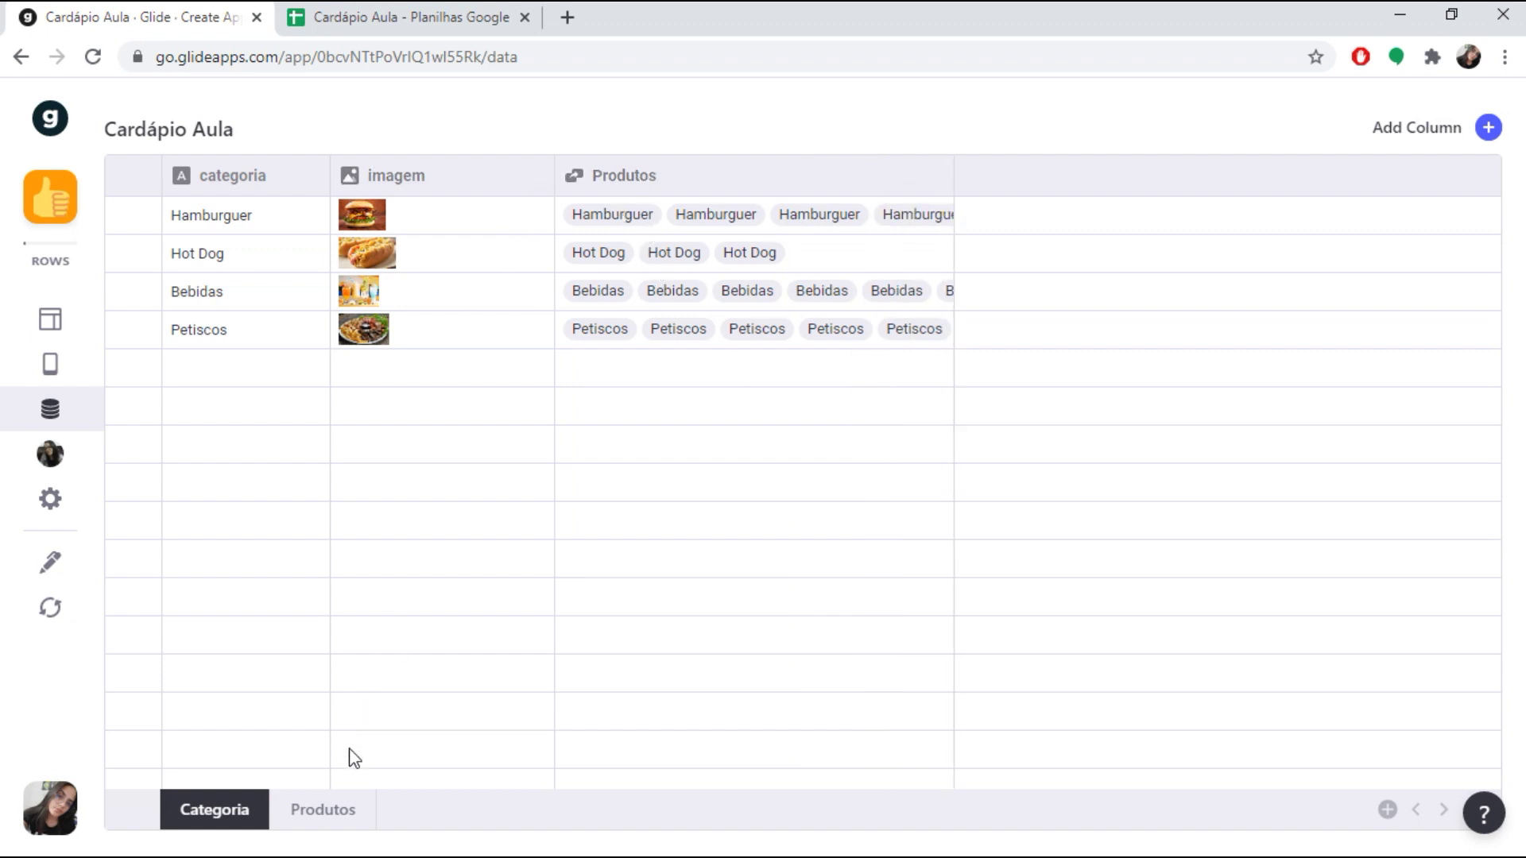
{"action": "left_click", "coordinate": [324, 809]}
- Remove the Title component from the Hamburguer category's detail screen in the layout editor
{"action": "left_click", "coordinate": [50, 322]}
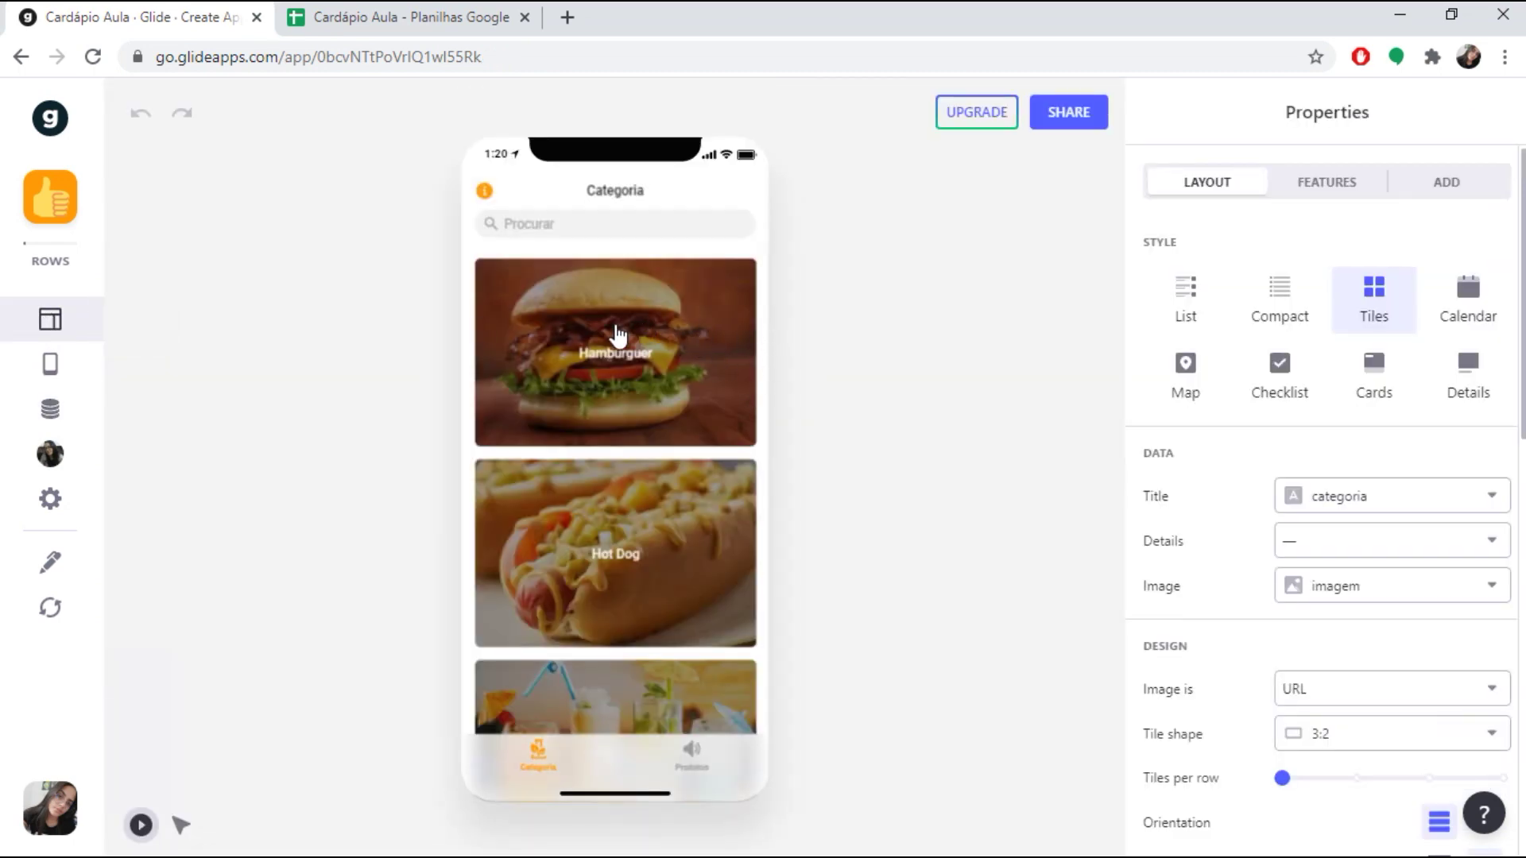
{"action": "left_click", "coordinate": [629, 356]}
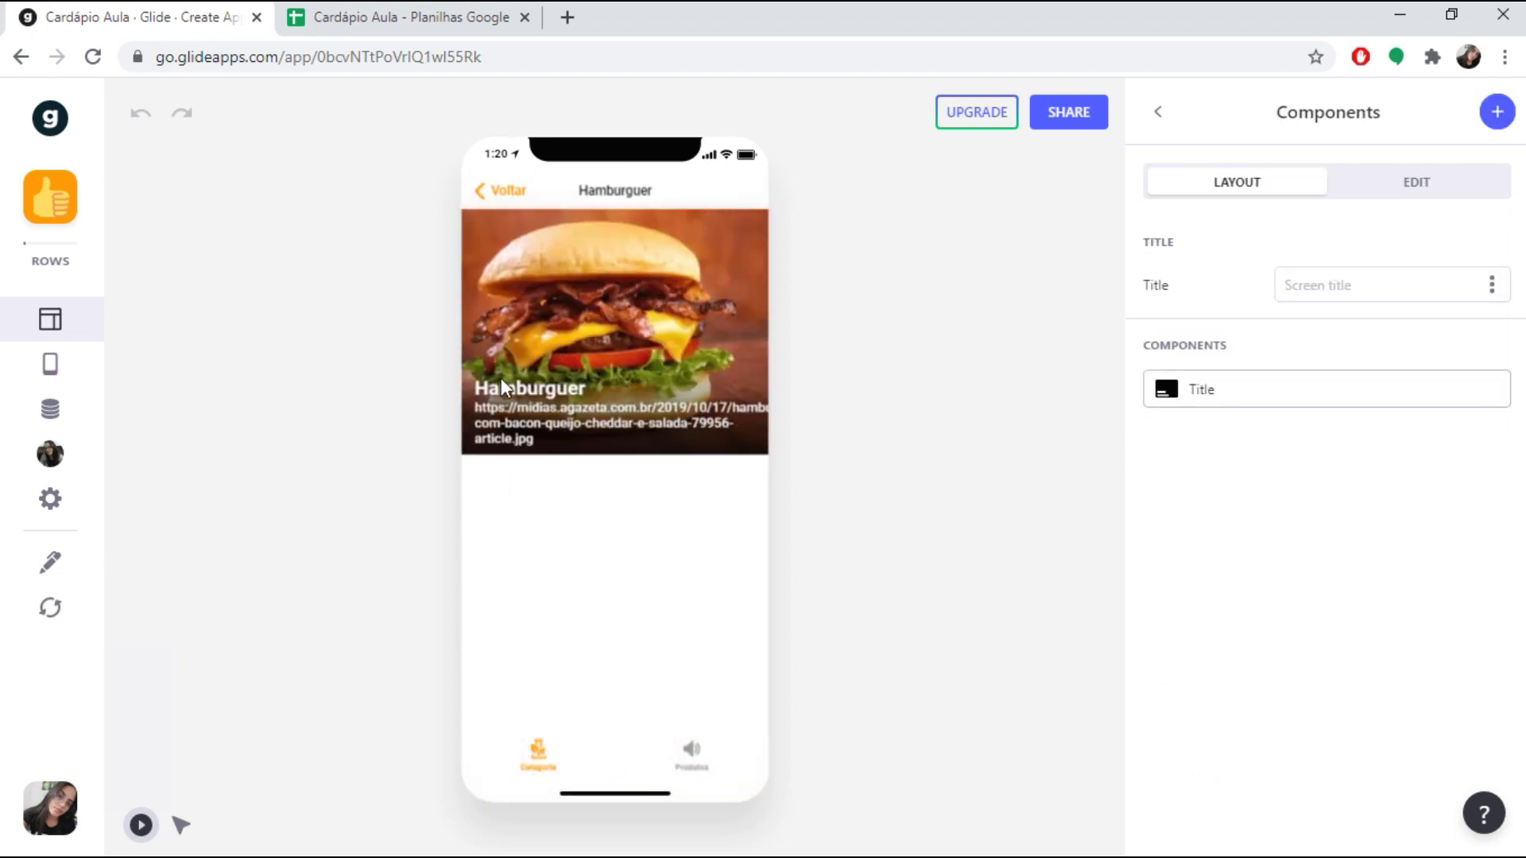
{"action": "mouse_move", "coordinate": [1267, 392]}
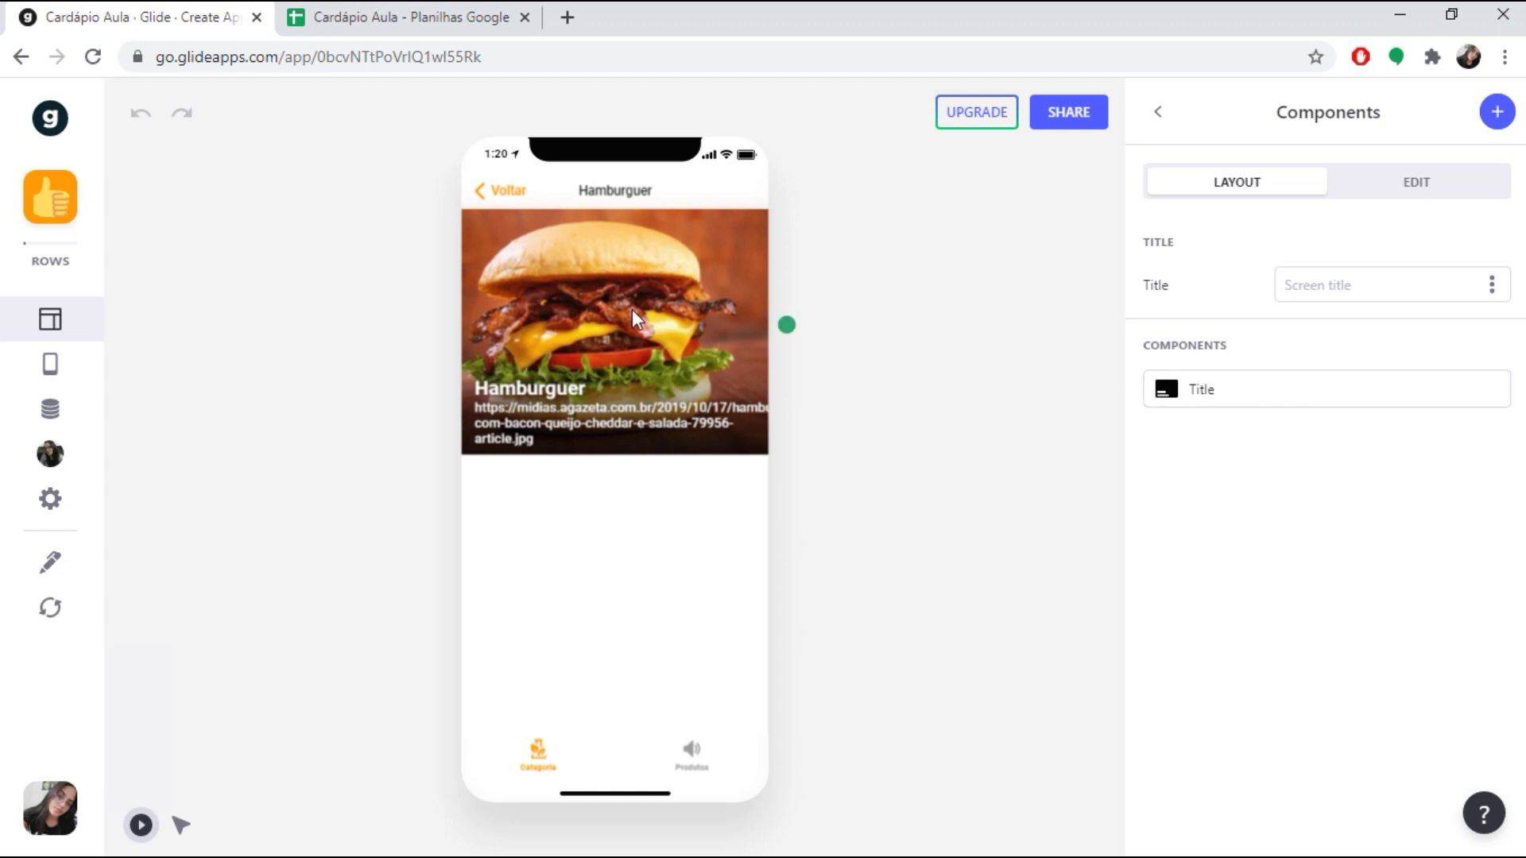
{"action": "mouse_move", "coordinate": [1348, 404]}
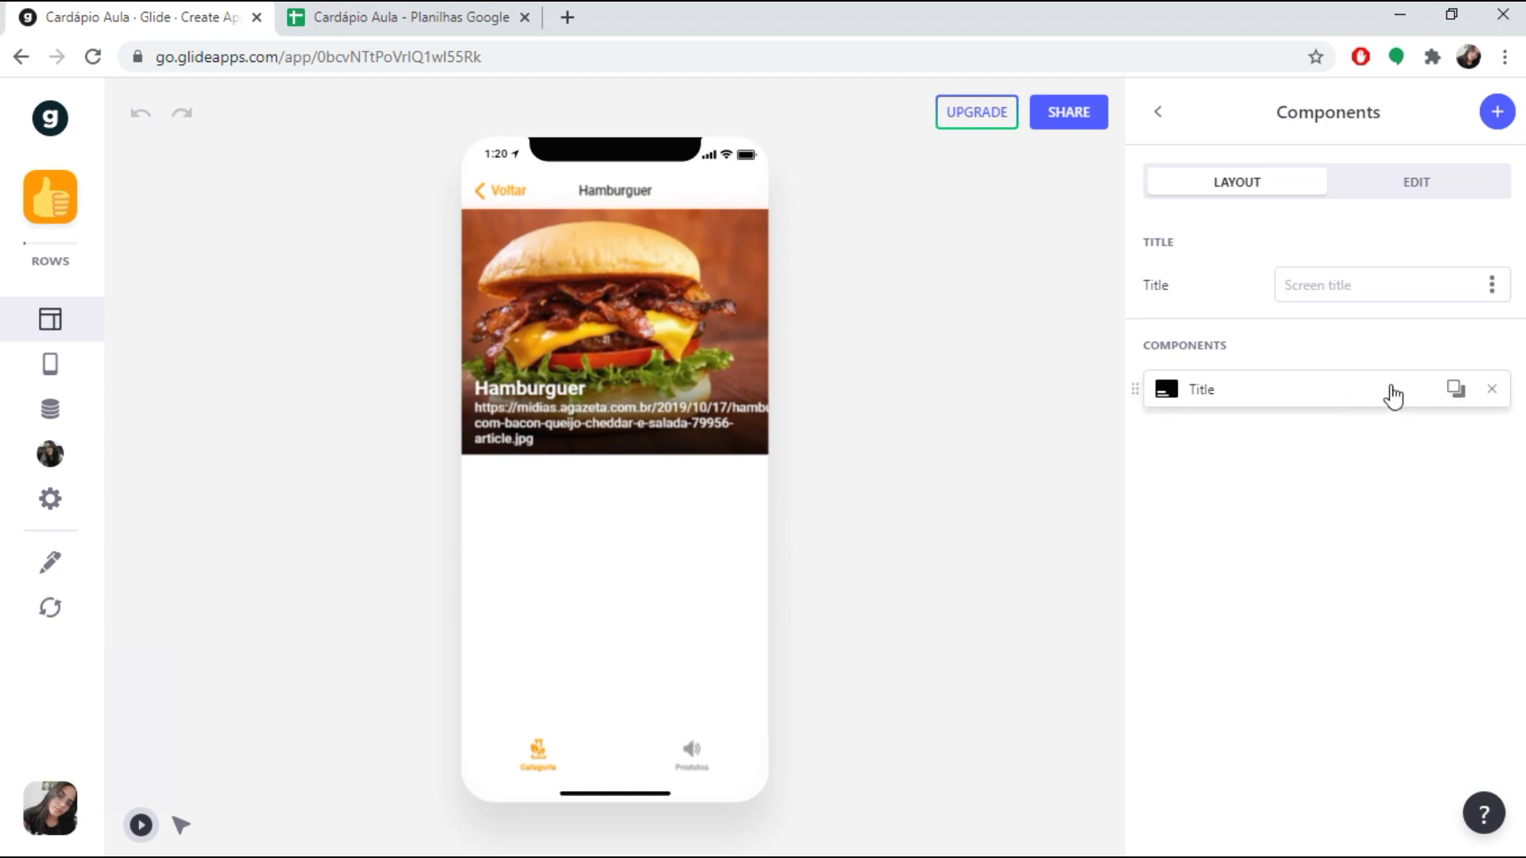
{"action": "left_click", "coordinate": [1492, 395]}
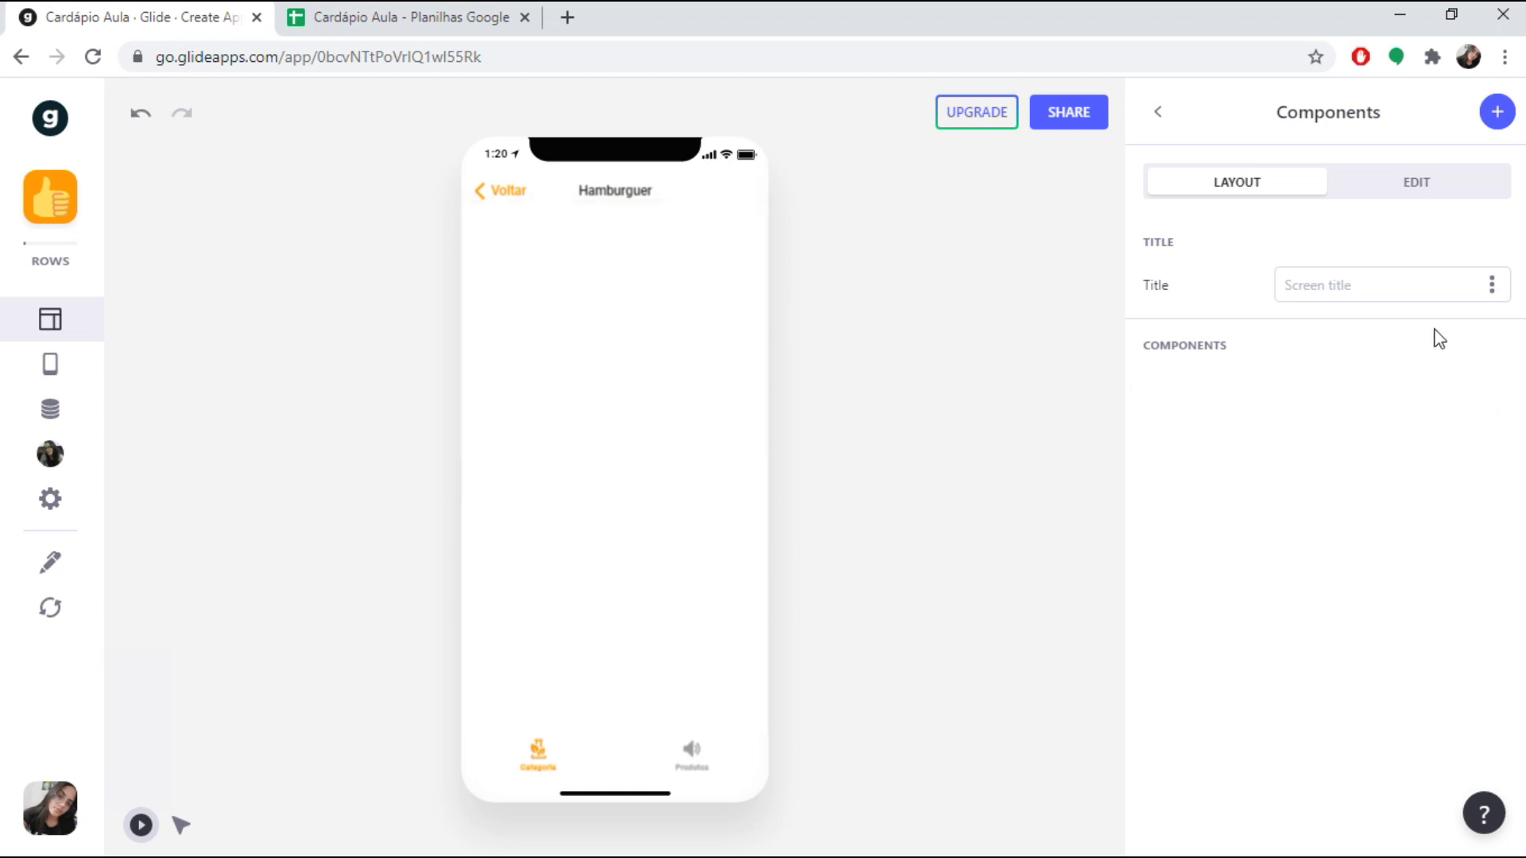
- Add an Inline List component to the Hamburguer category's detail screen for its related products
{"action": "left_click", "coordinate": [1496, 116]}
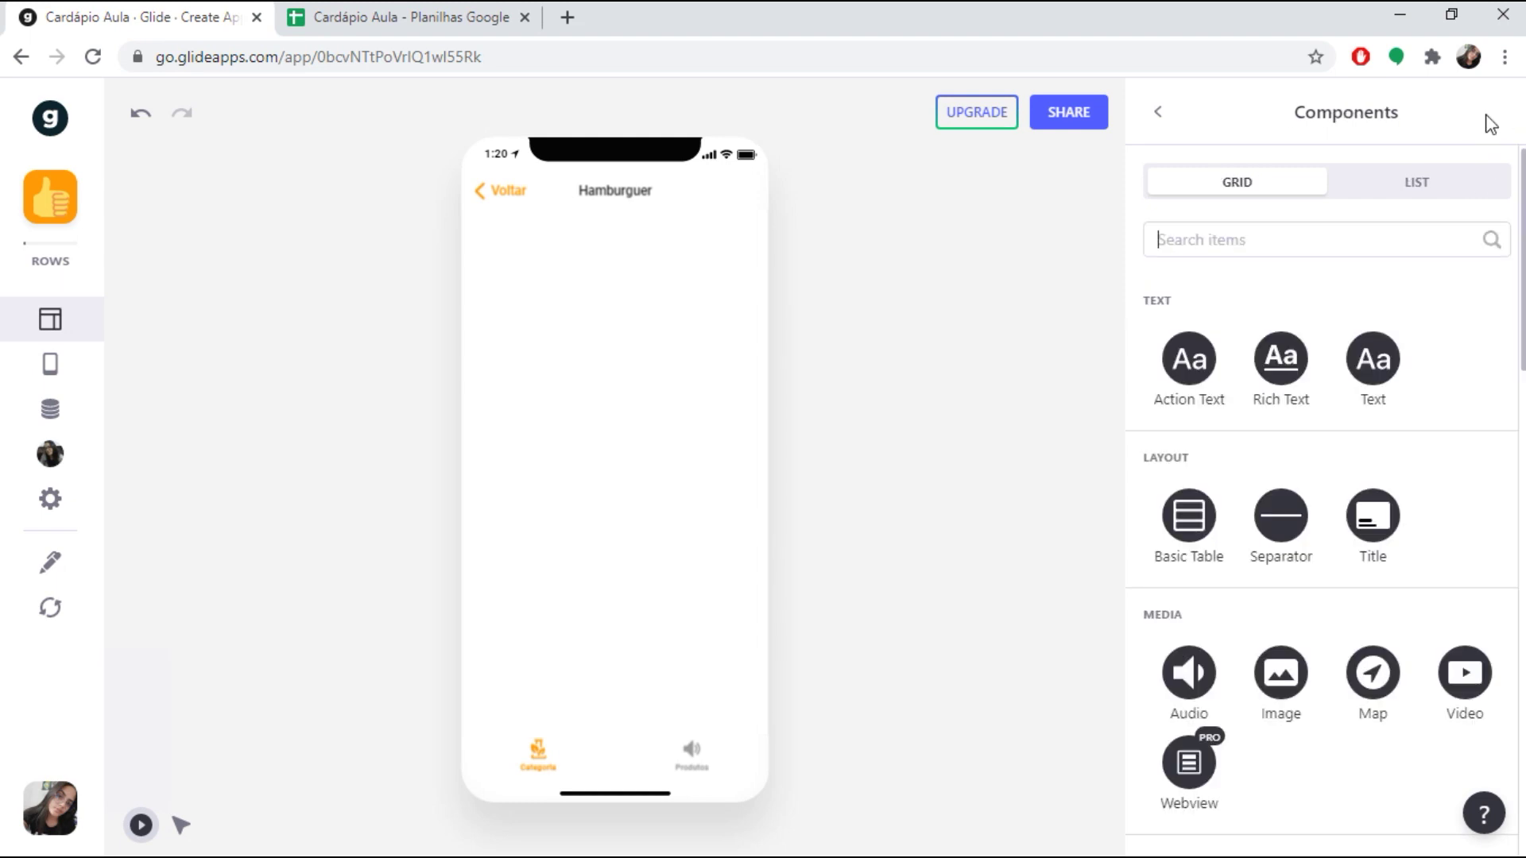
{"action": "scroll", "coordinate": [1341, 441], "scroll_direction": "down", "scroll_amount": 3}
{"action": "scroll", "coordinate": [1341, 437], "scroll_direction": "down", "scroll_amount": 6}
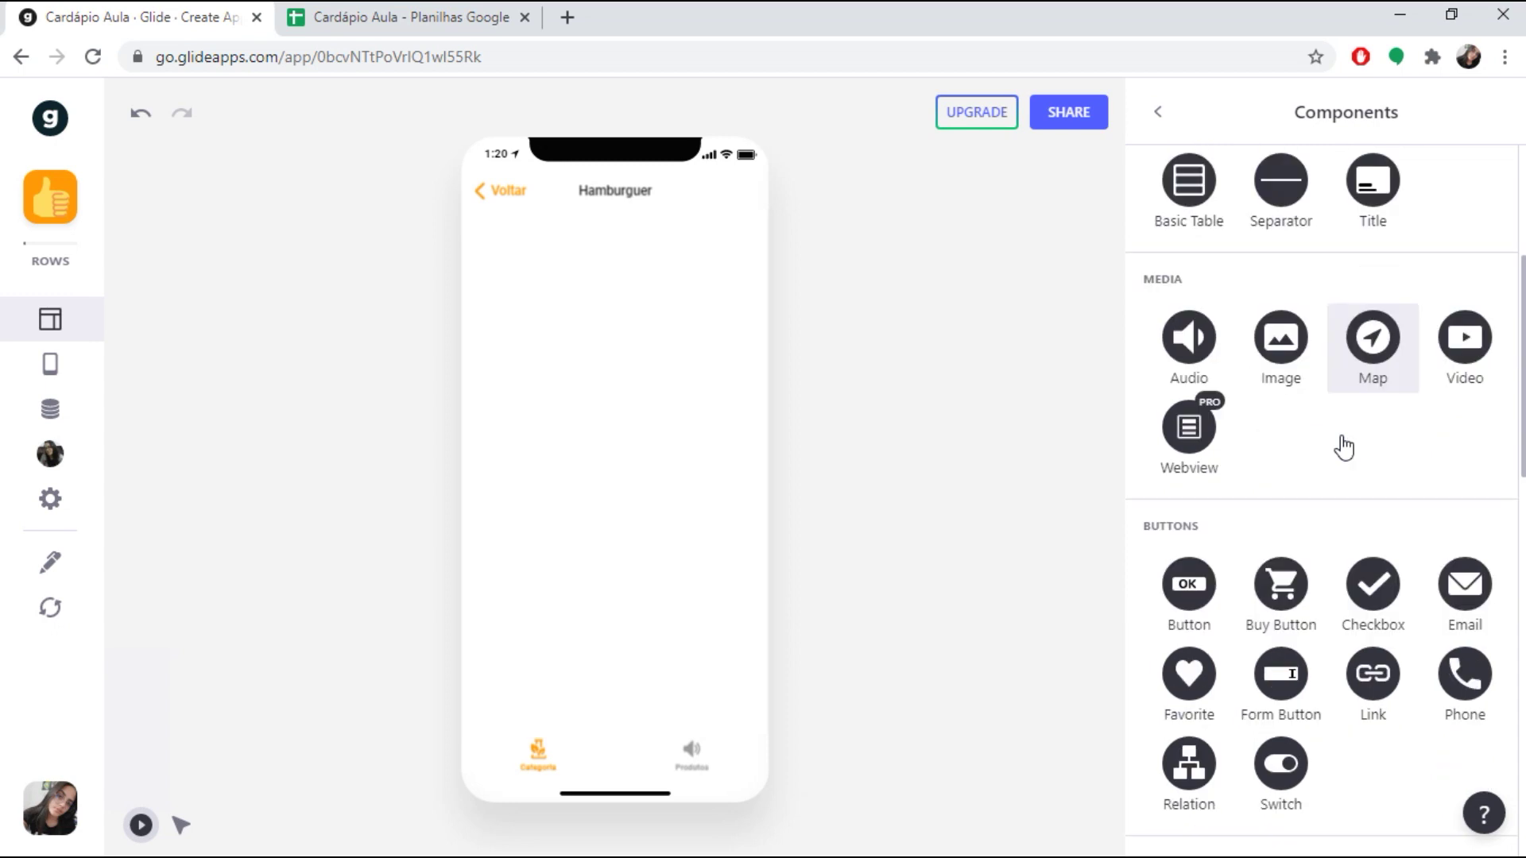
{"action": "scroll", "coordinate": [1343, 444], "scroll_direction": "down", "scroll_amount": 3}
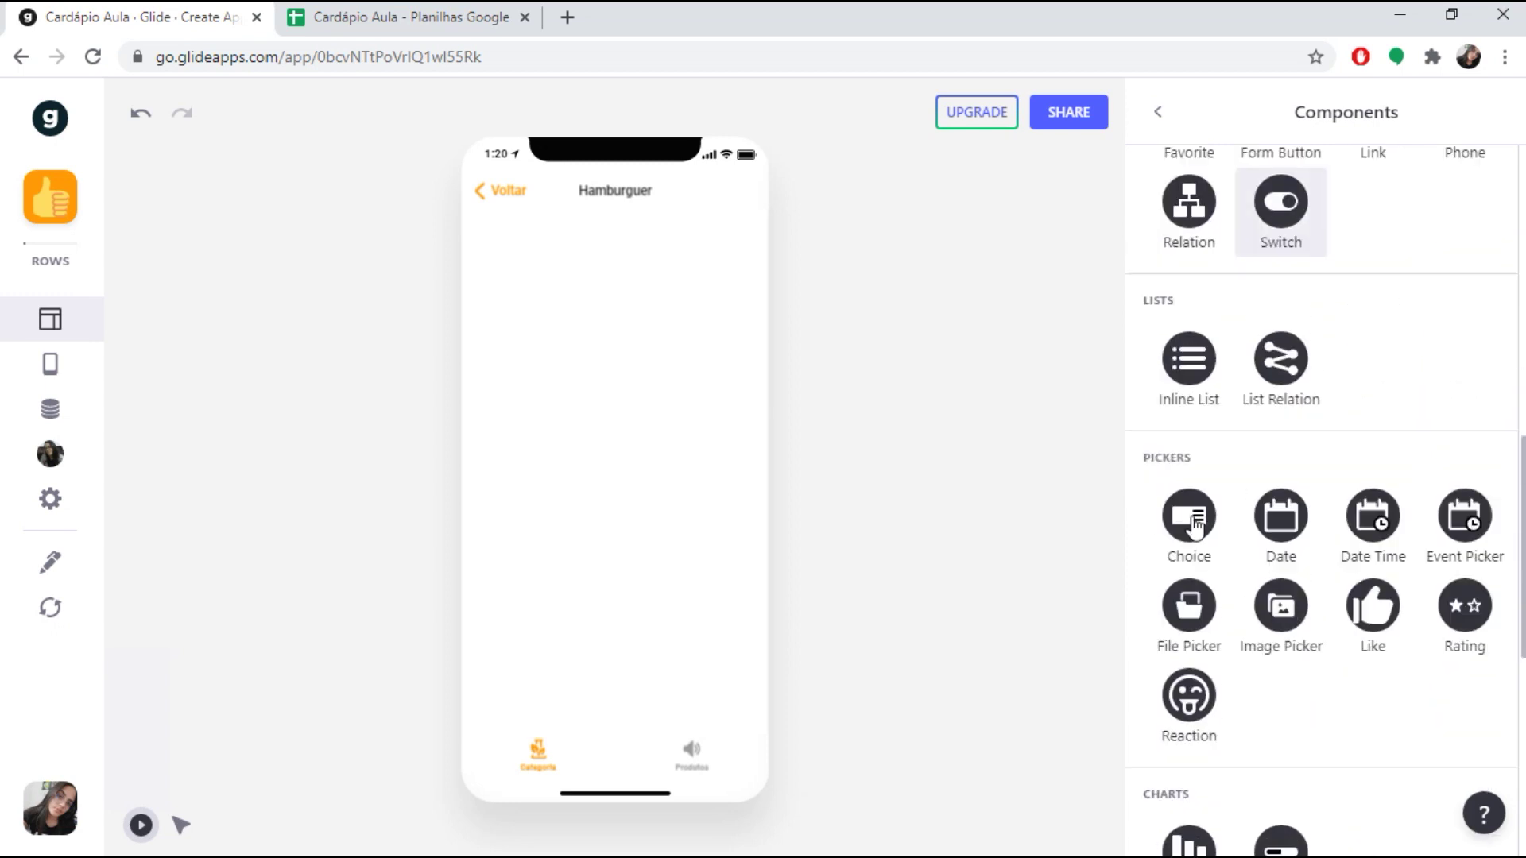
{"action": "left_click", "coordinate": [1180, 367]}
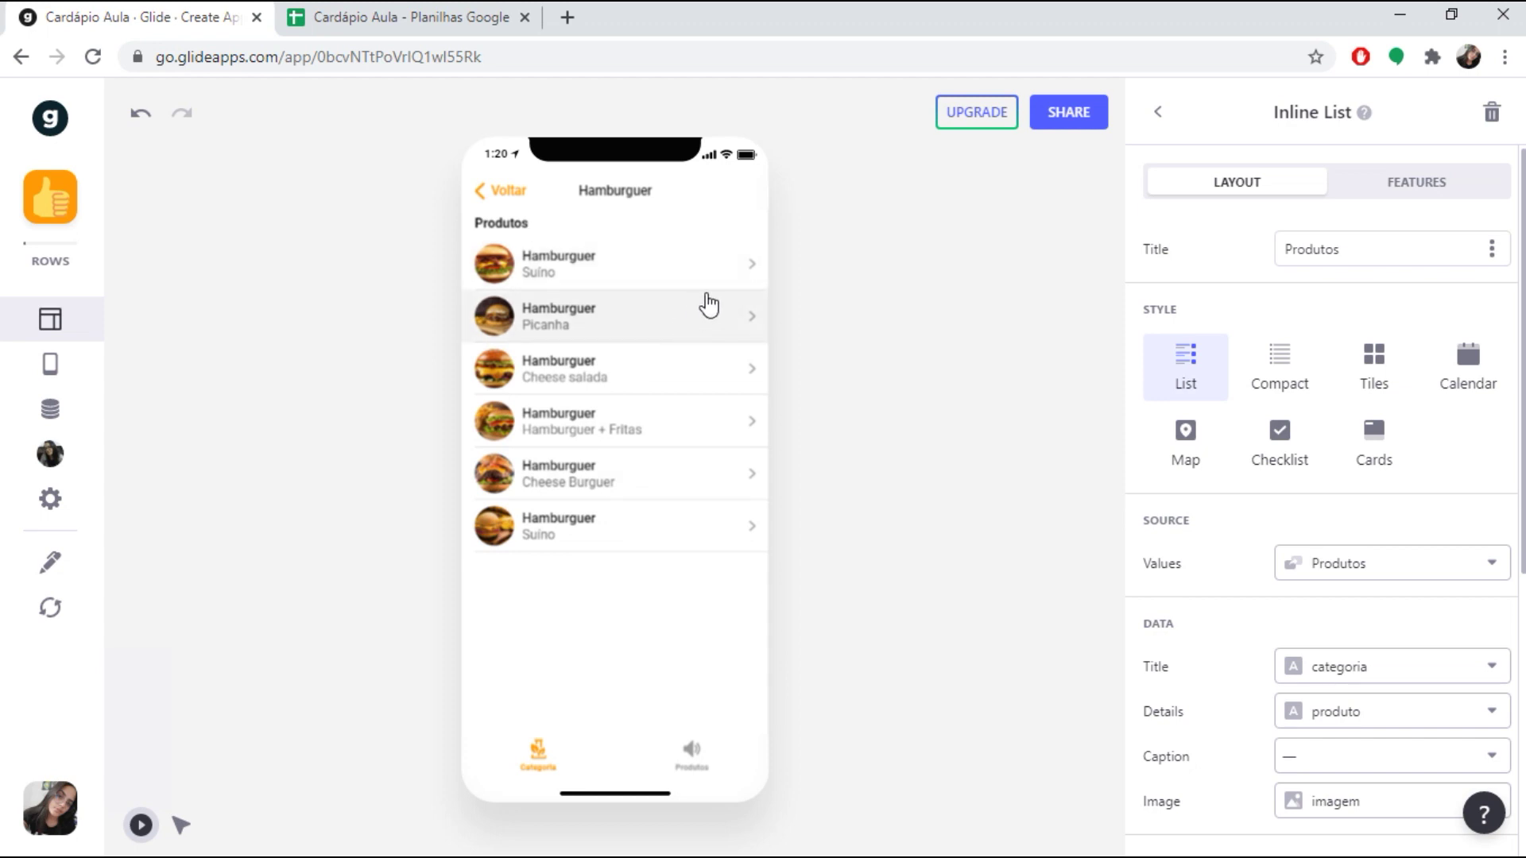
- Preview the product lists of the Hot Dog and Bebidas categories and return to the Categoria list
{"action": "left_click", "coordinate": [501, 190]}
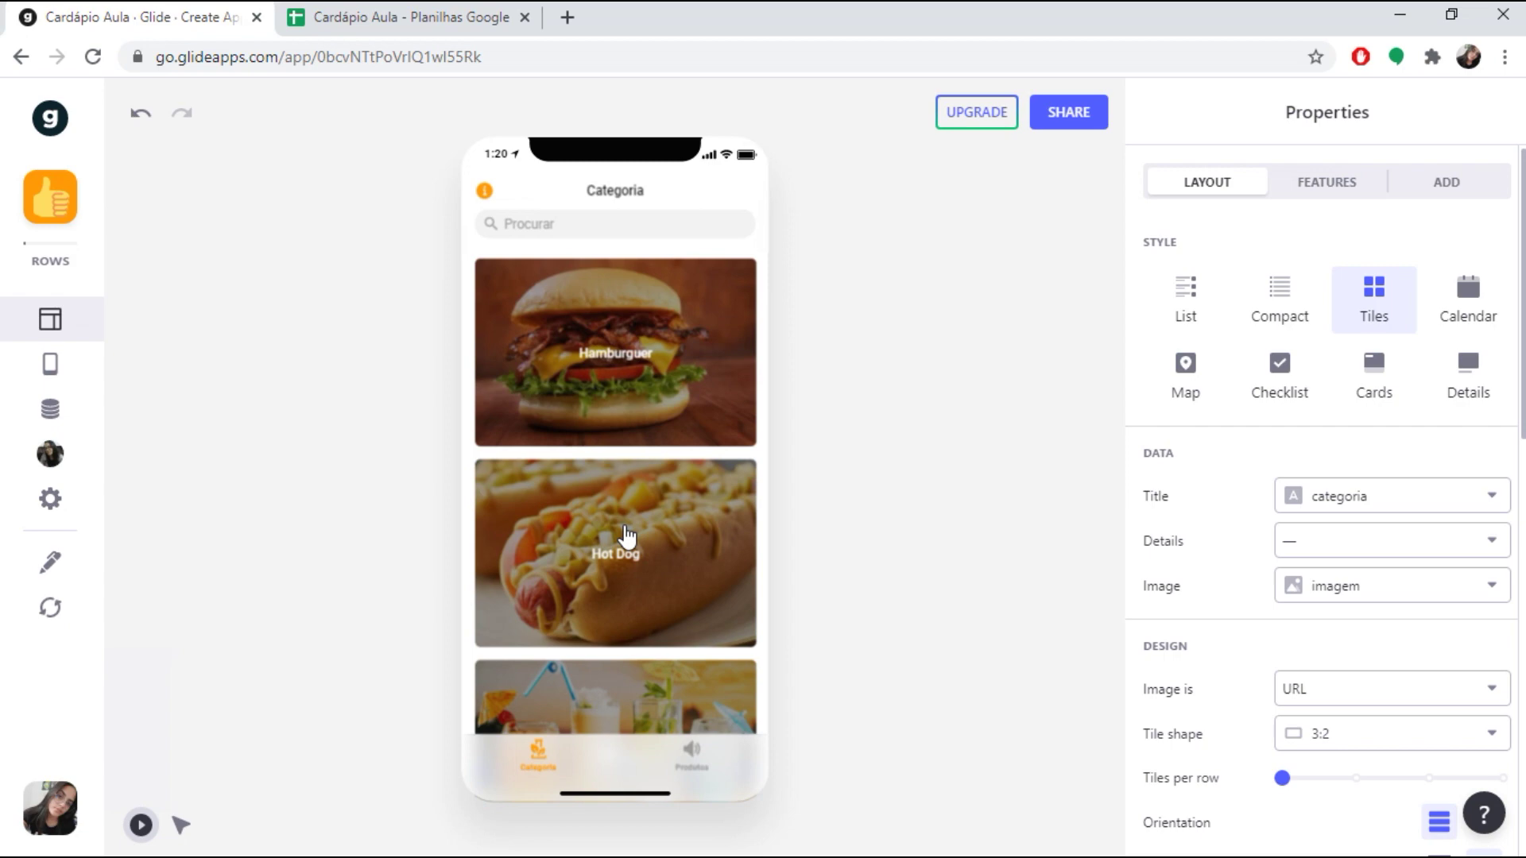
{"action": "left_click", "coordinate": [627, 537]}
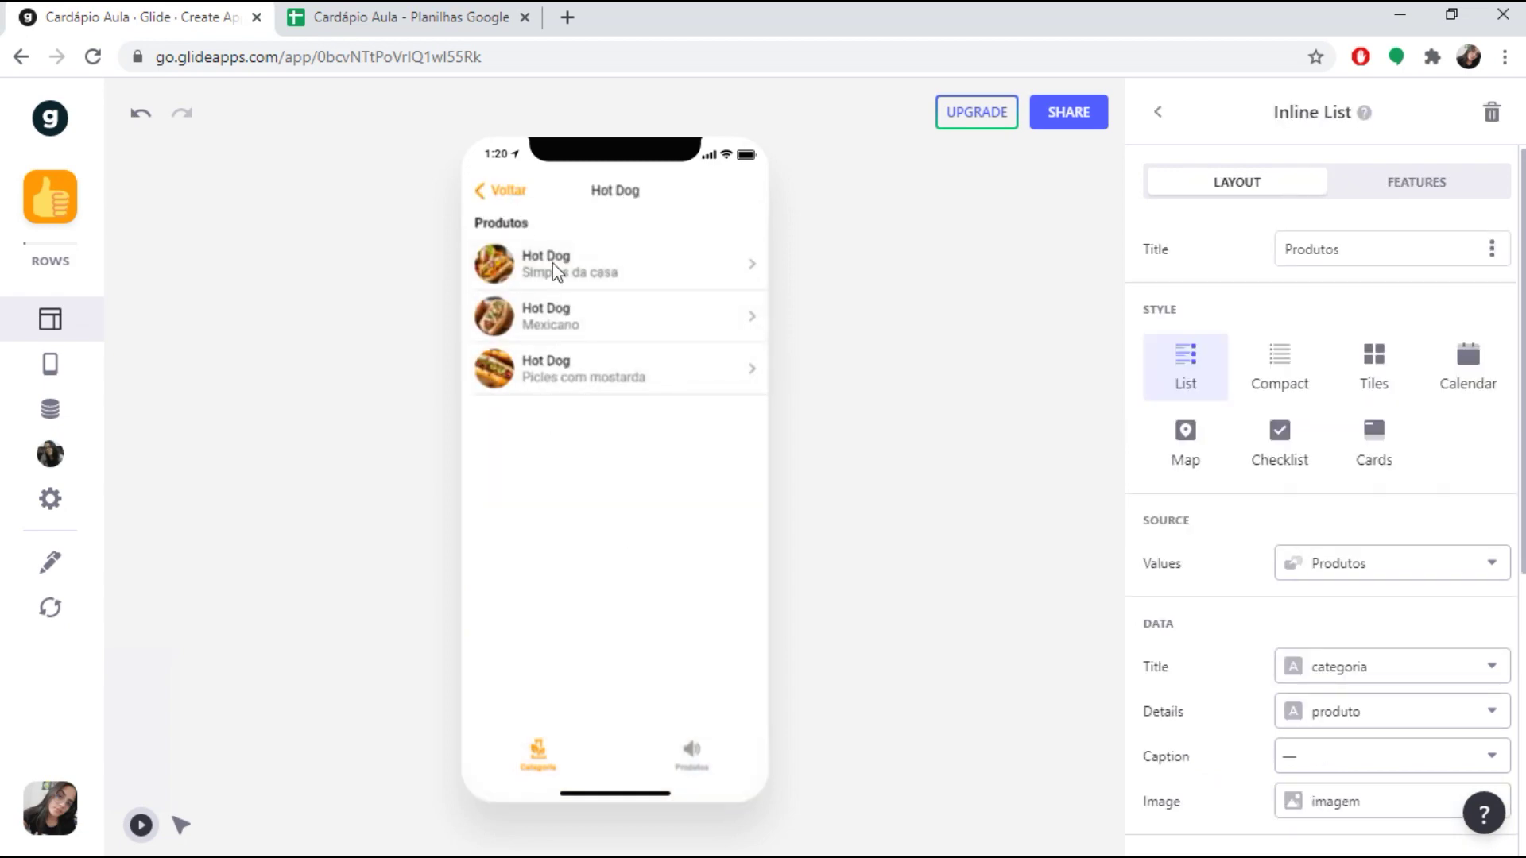
{"action": "scroll", "coordinate": [656, 556], "scroll_direction": "down", "scroll_amount": 4}
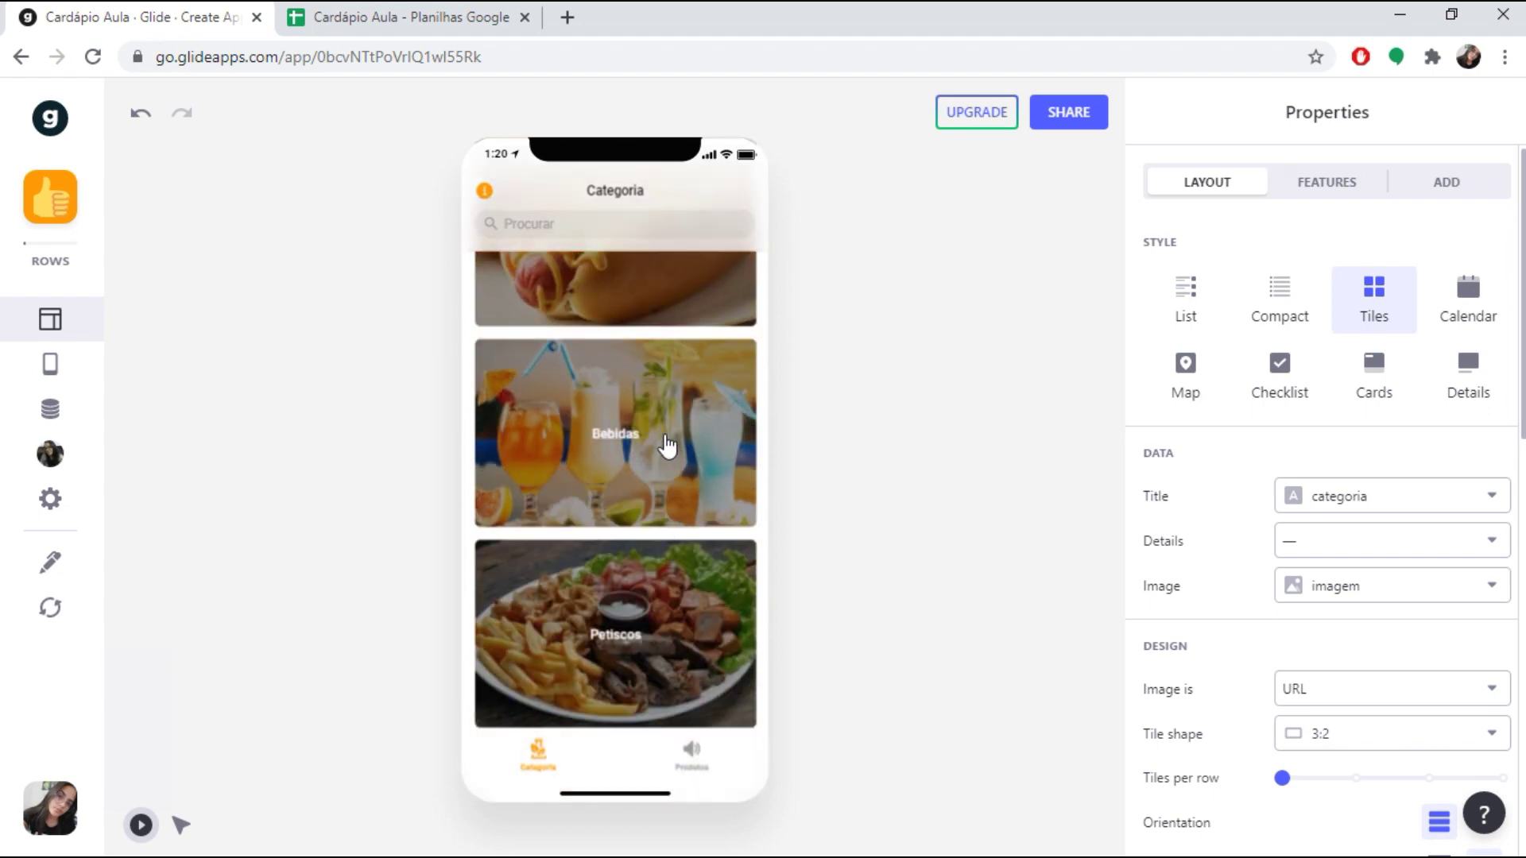
{"action": "left_click", "coordinate": [666, 447]}
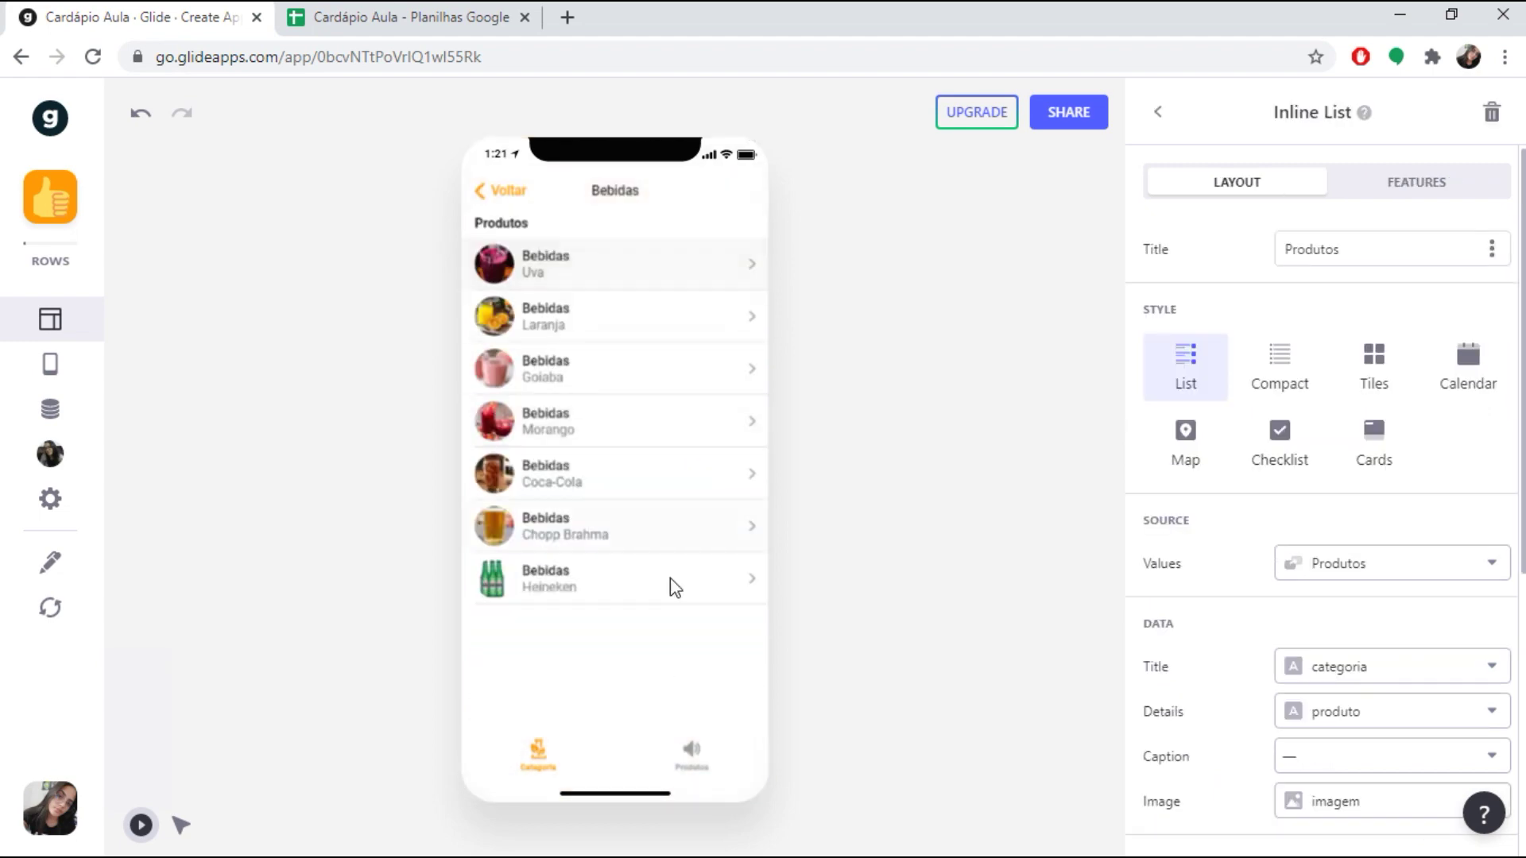
{"action": "left_click", "coordinate": [492, 194]}
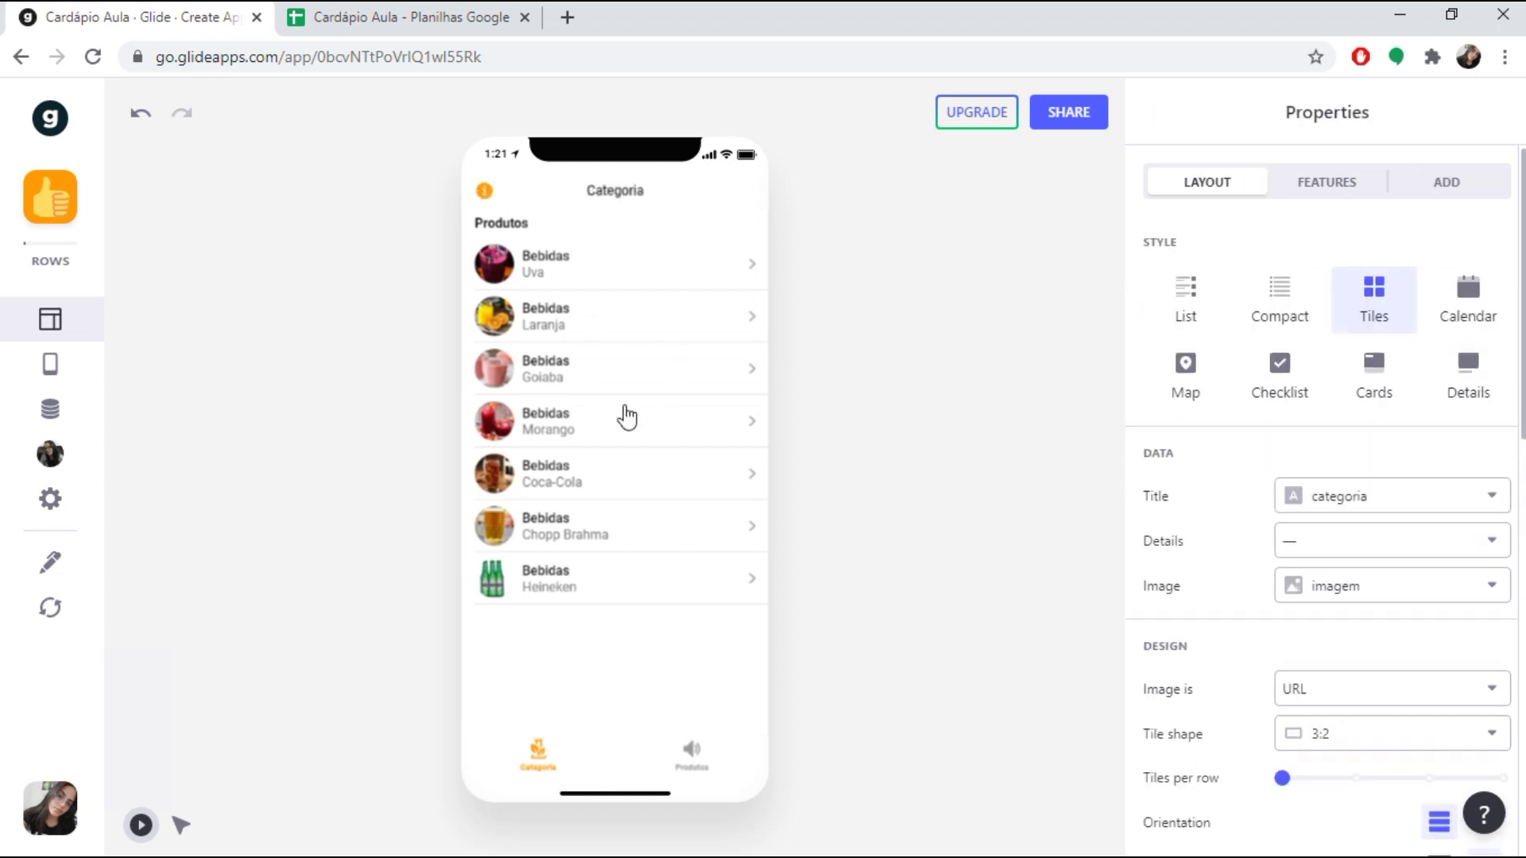
{"action": "scroll", "coordinate": [655, 372], "scroll_direction": "up", "scroll_amount": 4}
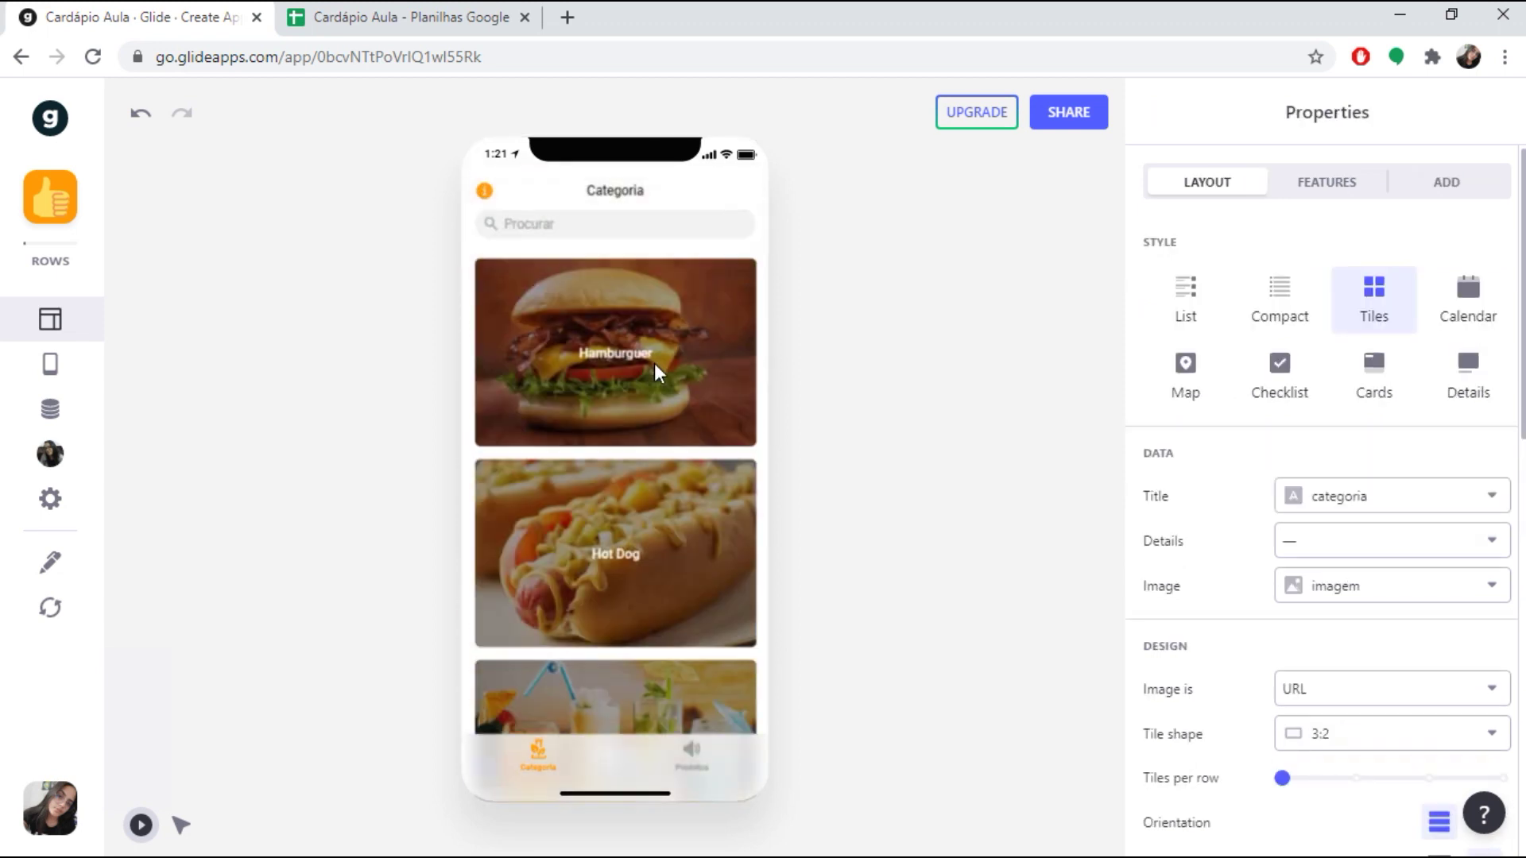
- Change the Hamburguer category's inline product list to the Tiles style and review its design options
{"action": "left_click", "coordinate": [725, 382]}
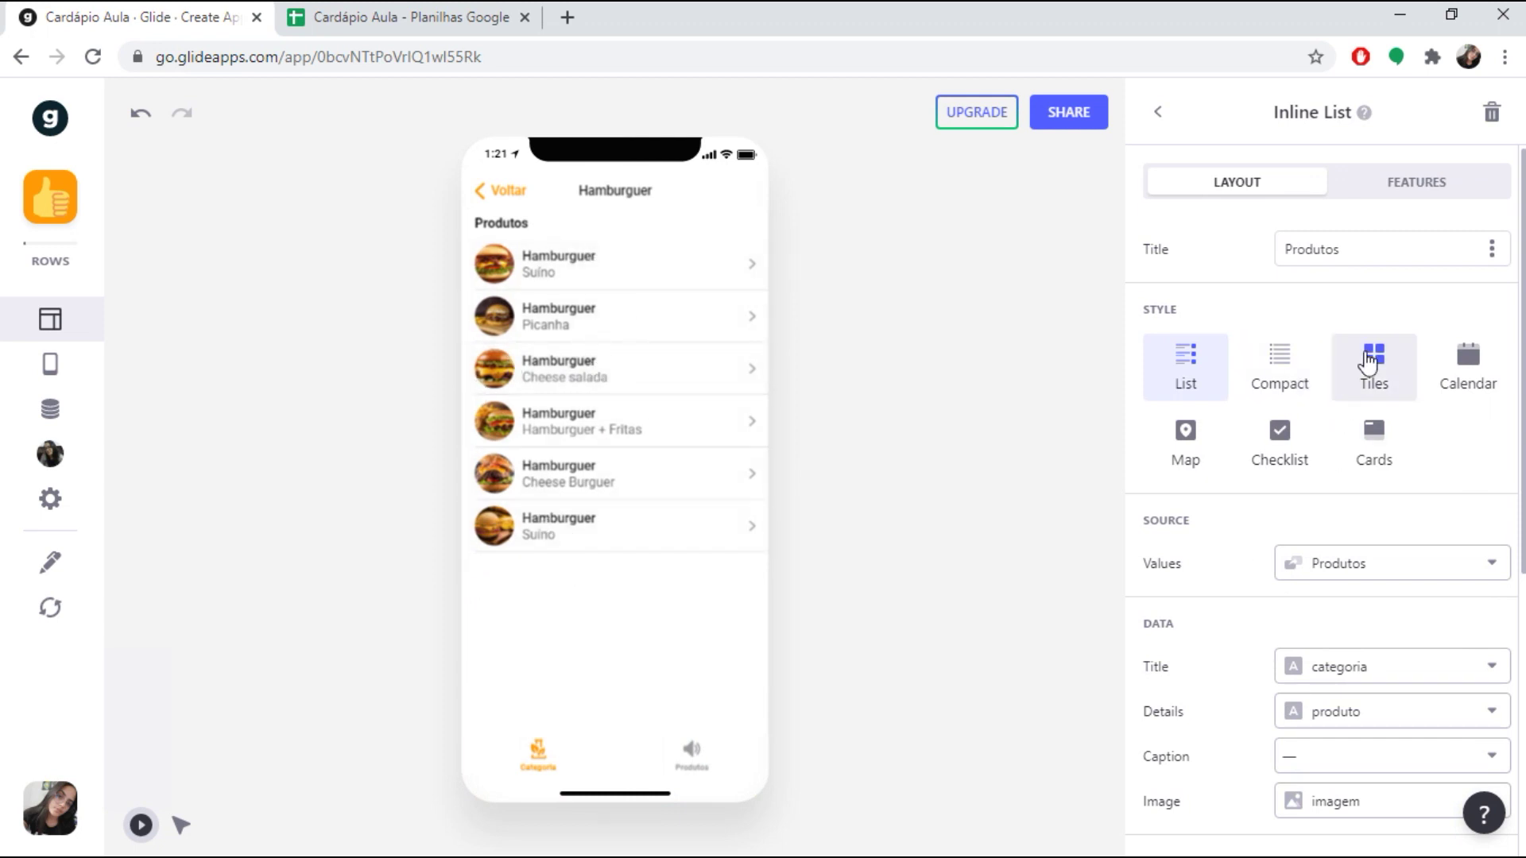
{"action": "left_click", "coordinate": [1396, 366]}
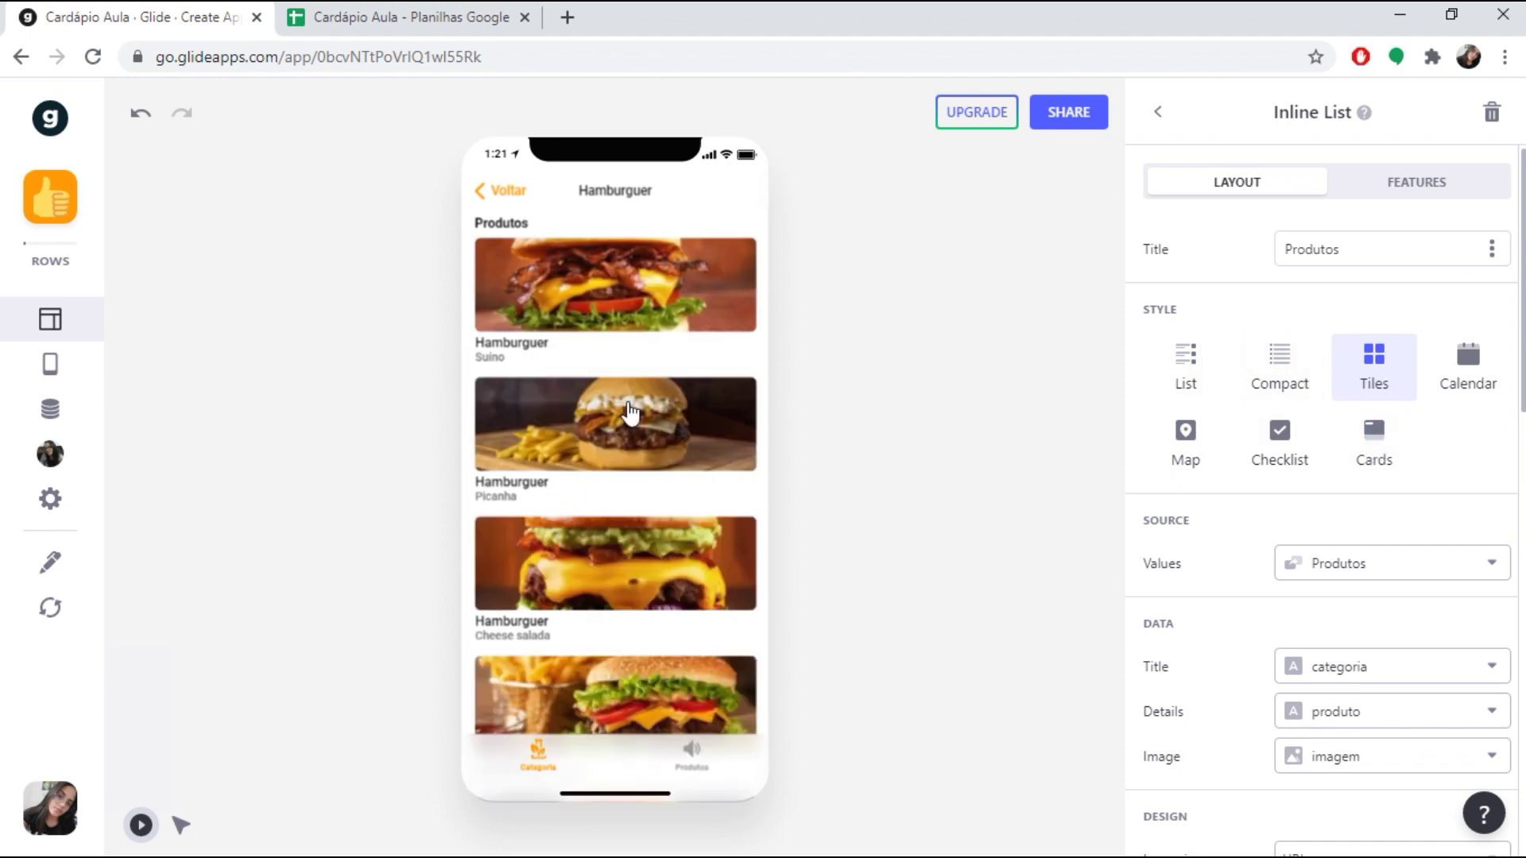
{"action": "scroll", "coordinate": [1327, 501], "scroll_direction": "down", "scroll_amount": 7}
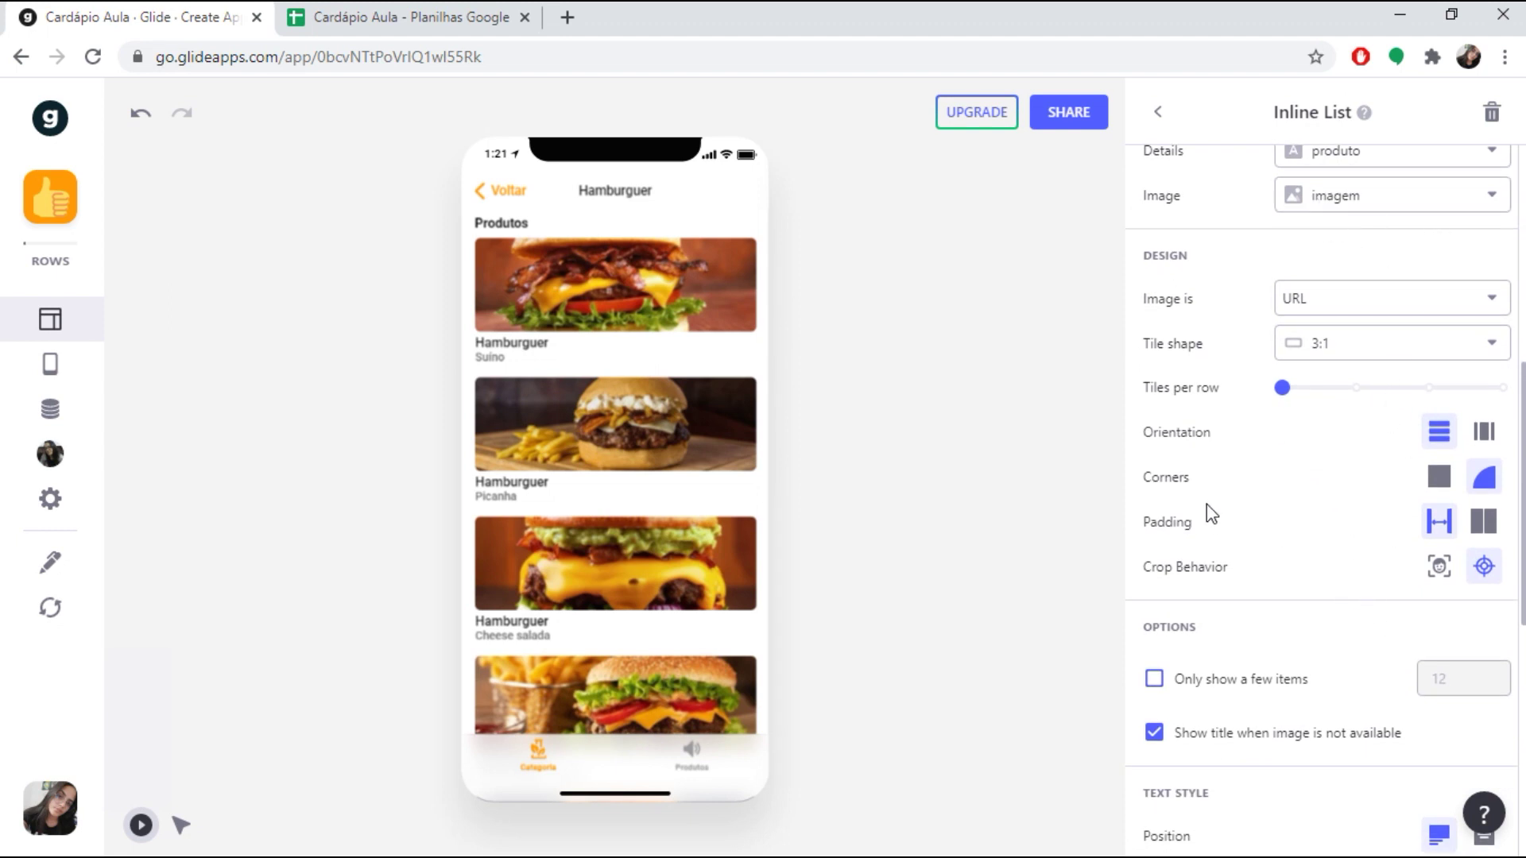
- Replace the avaliacao Action Text with a Rating component on the first hamburger product's detail screen
{"action": "left_click", "coordinate": [653, 299]}
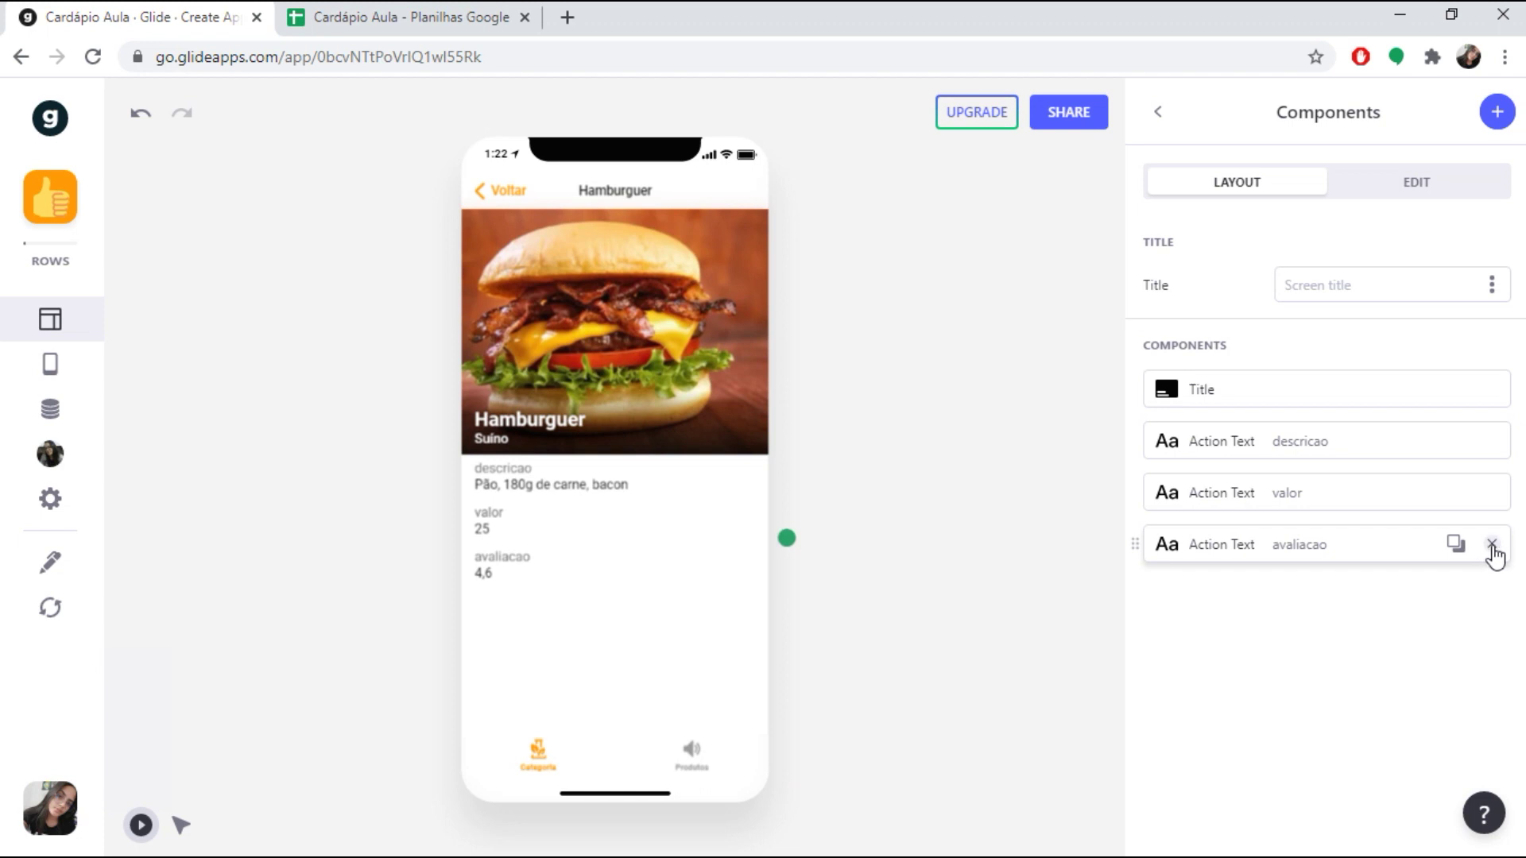
{"action": "left_click", "coordinate": [1492, 546]}
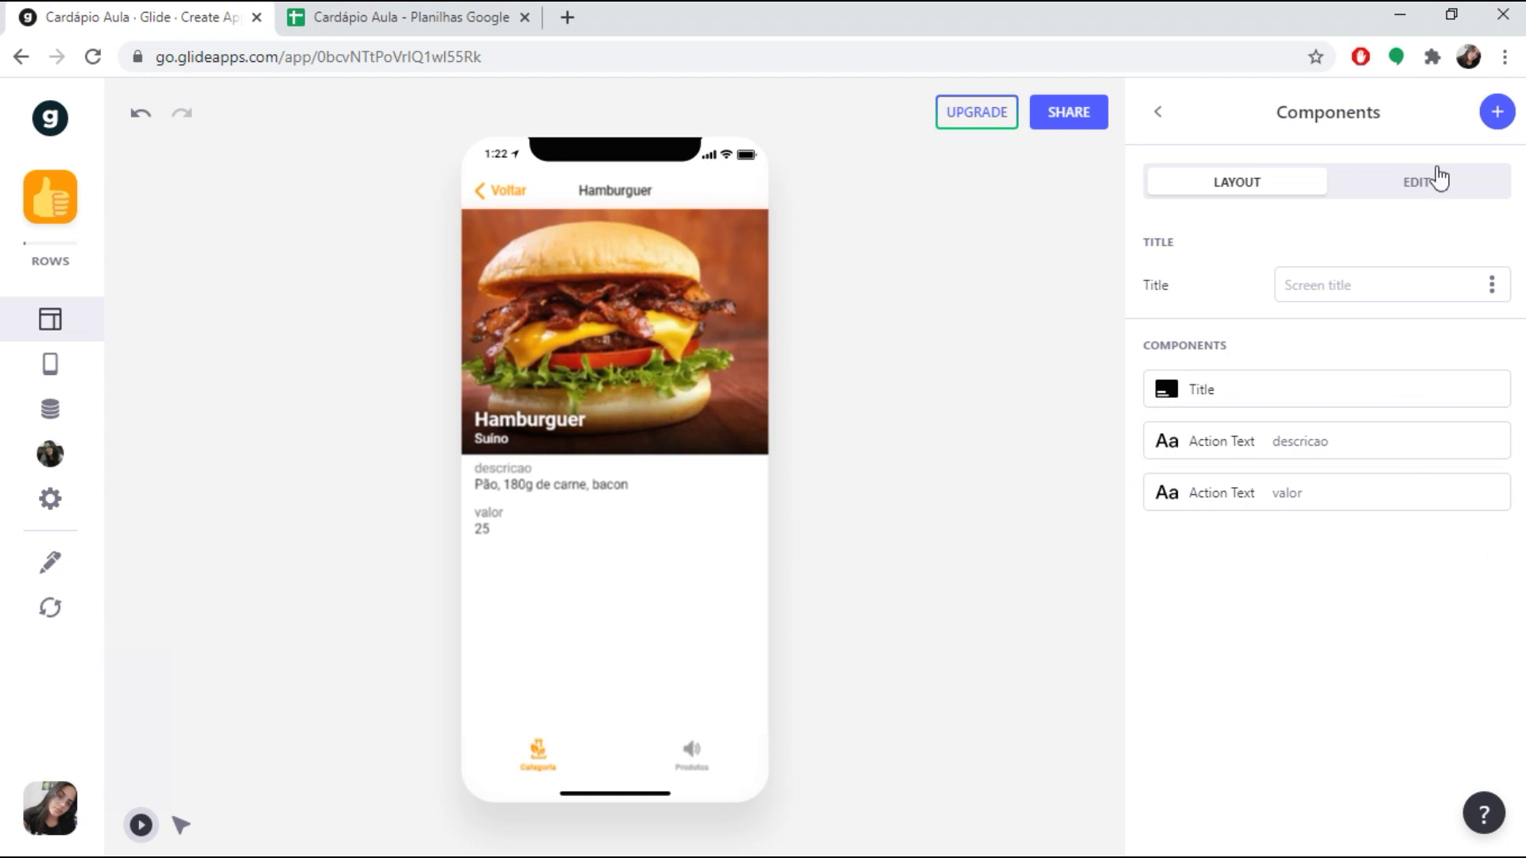
{"action": "left_click", "coordinate": [1497, 116]}
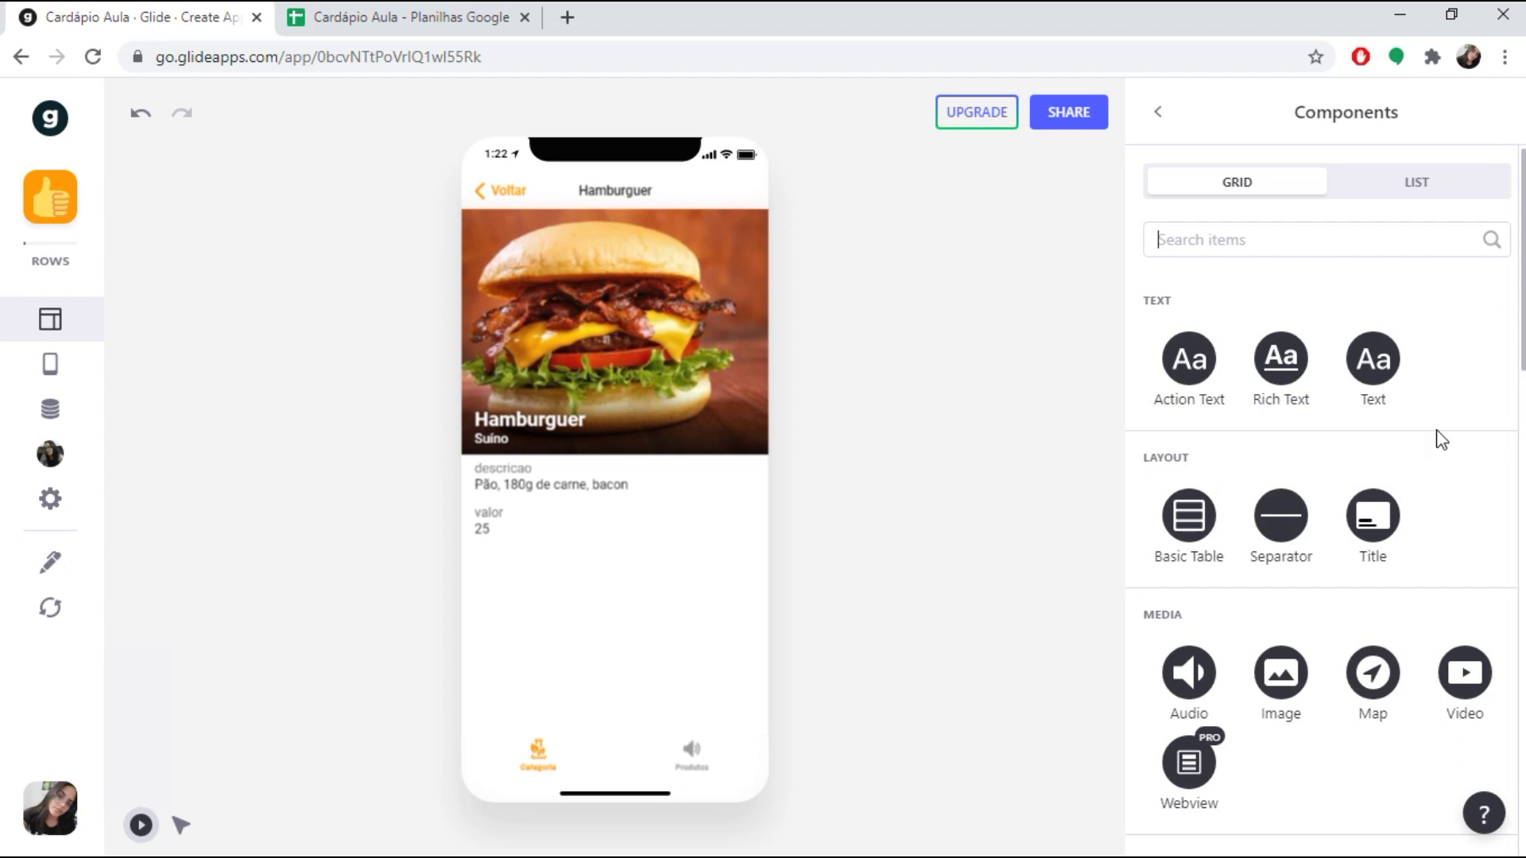
{"action": "scroll", "coordinate": [1437, 429], "scroll_direction": "down", "scroll_amount": 5}
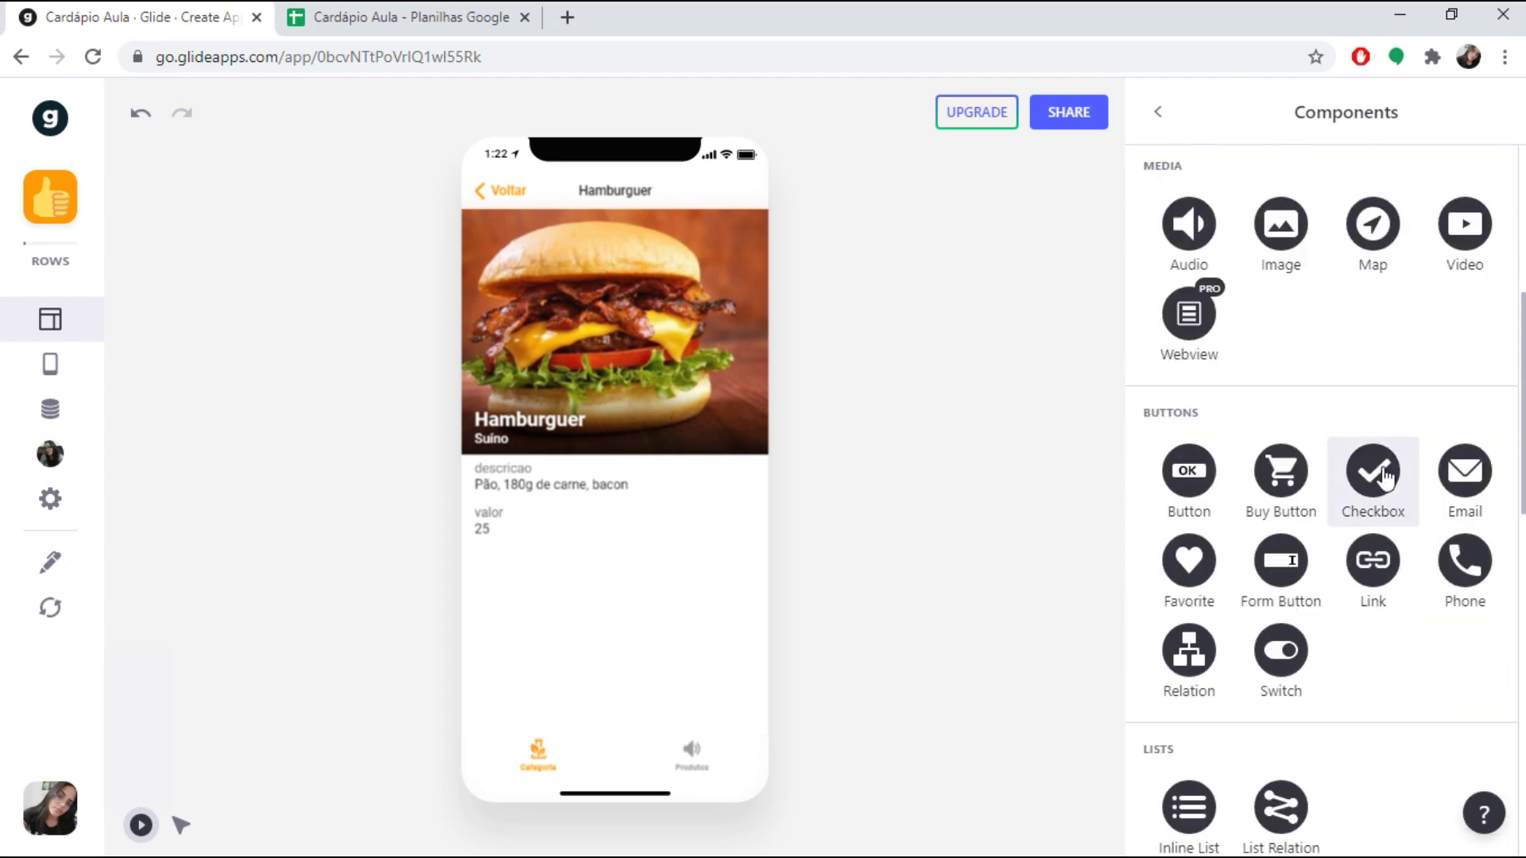
{"action": "scroll", "coordinate": [1402, 521], "scroll_direction": "down", "scroll_amount": 3}
{"action": "scroll", "coordinate": [1410, 532], "scroll_direction": "down", "scroll_amount": 1}
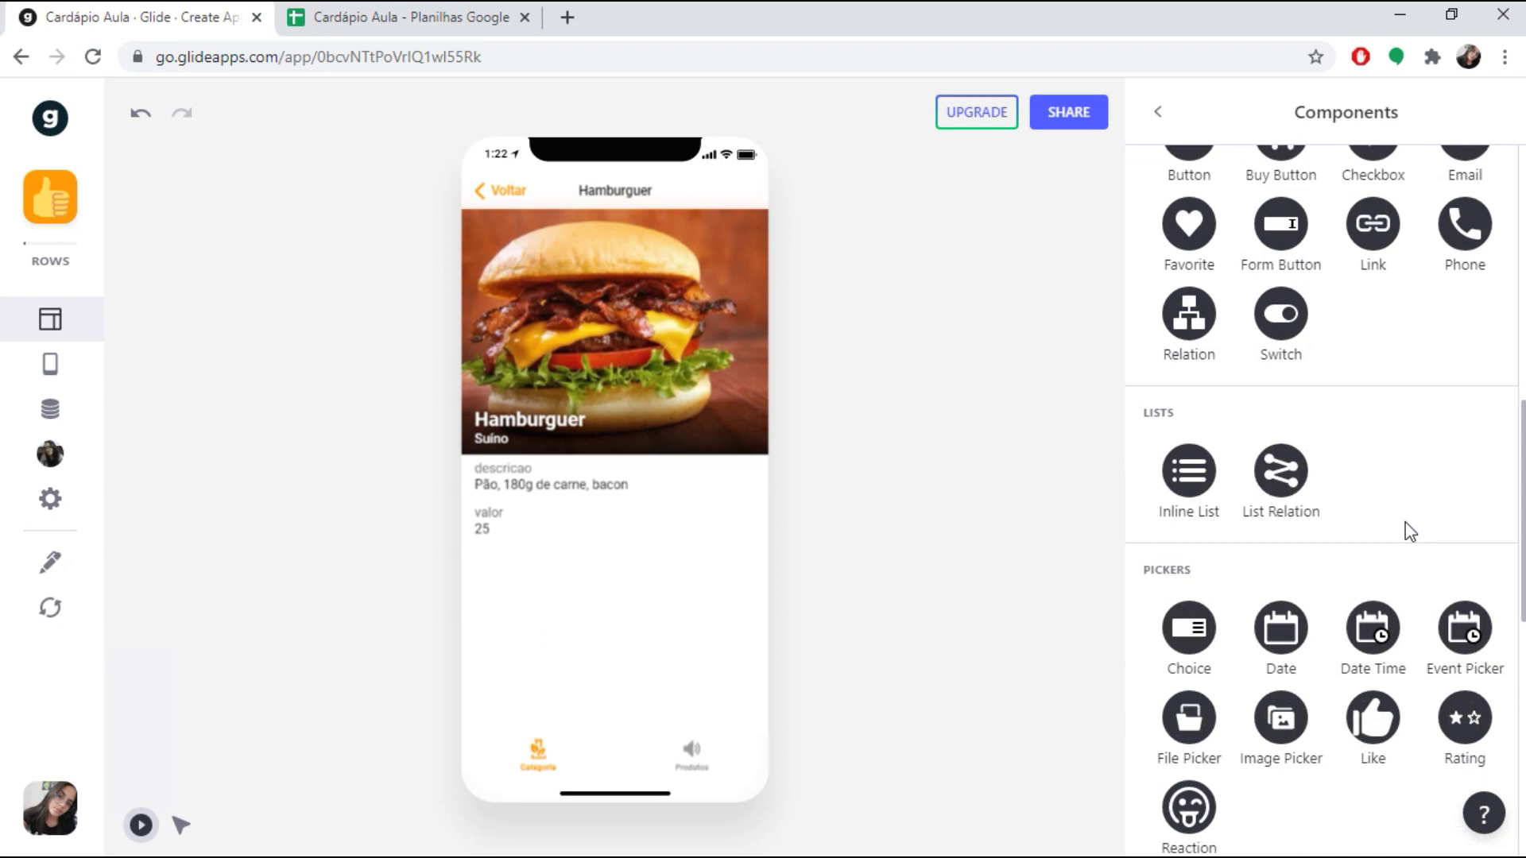
{"action": "scroll", "coordinate": [1444, 600], "scroll_direction": "down", "scroll_amount": 2}
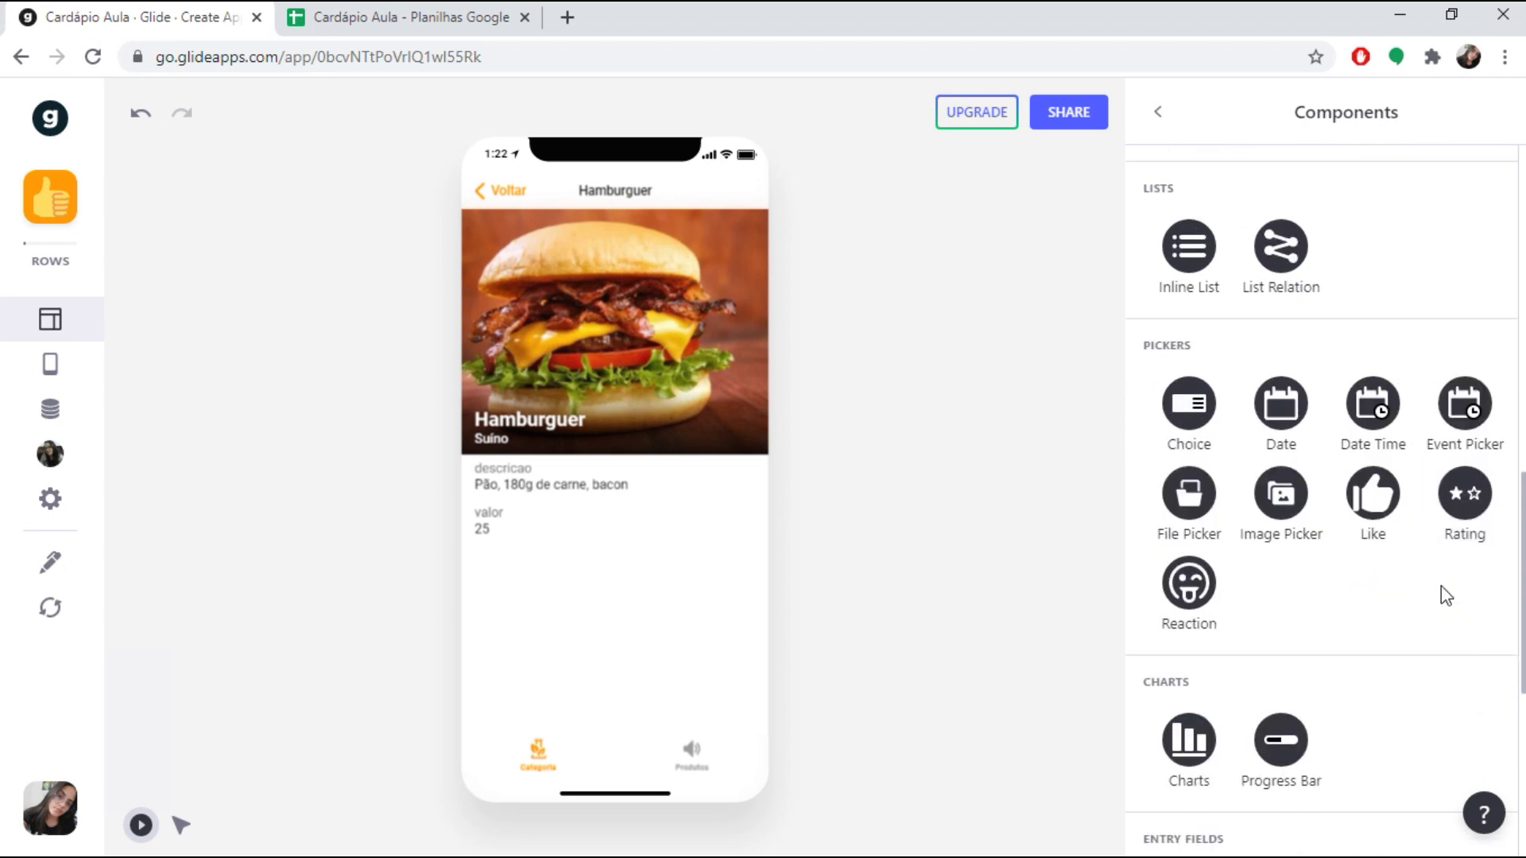
{"action": "left_click", "coordinate": [1461, 495]}
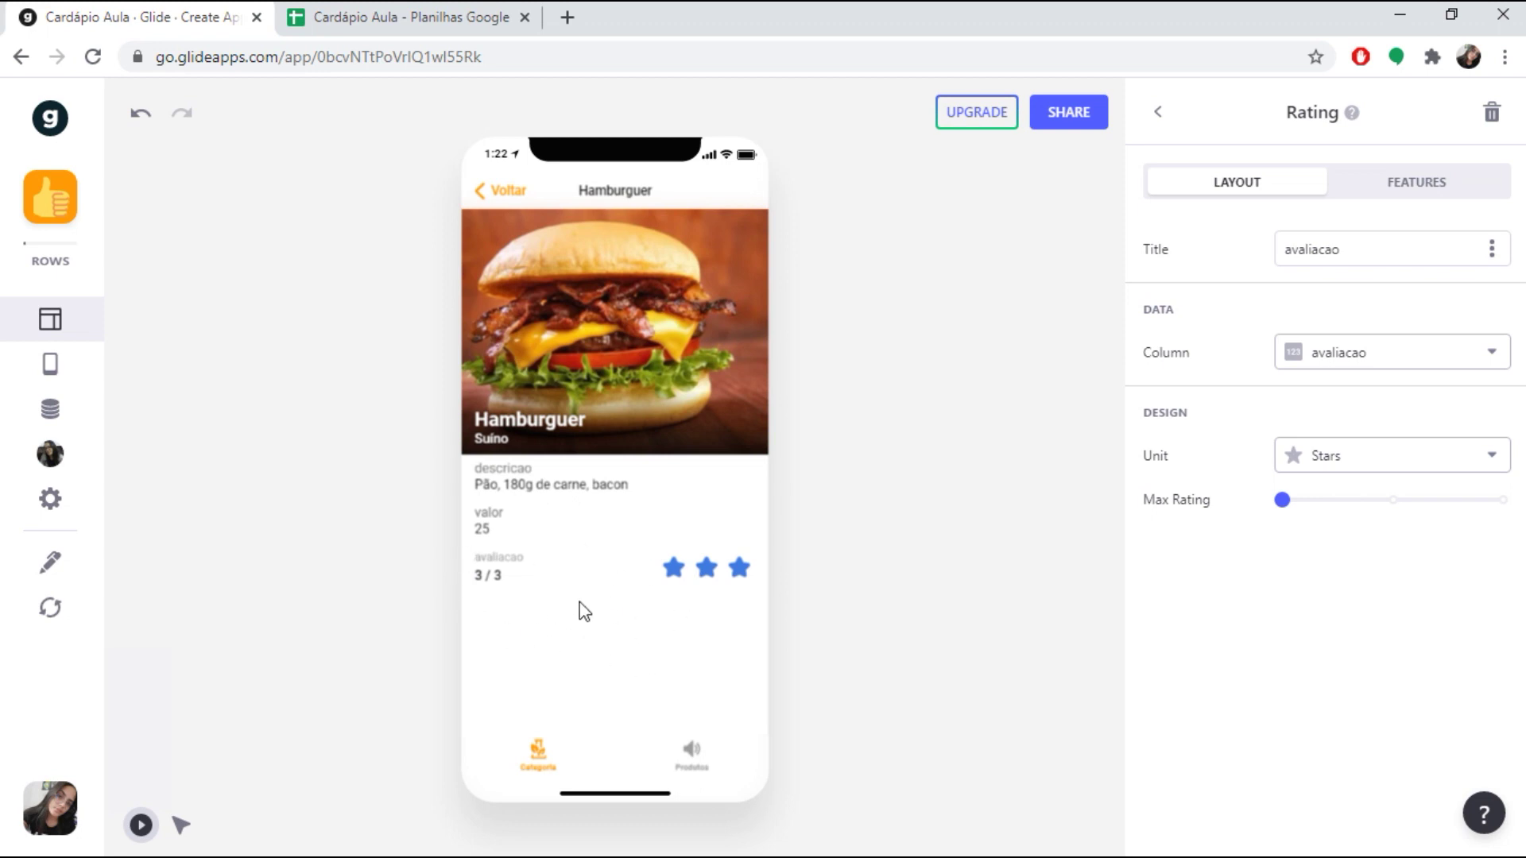
- Change the Rating component's title to "avaliação do produto"
{"action": "left_click", "coordinate": [1372, 249]}
{"action": "left_click_drag", "start_coordinate": [1370, 249], "coordinate": [1284, 250]}
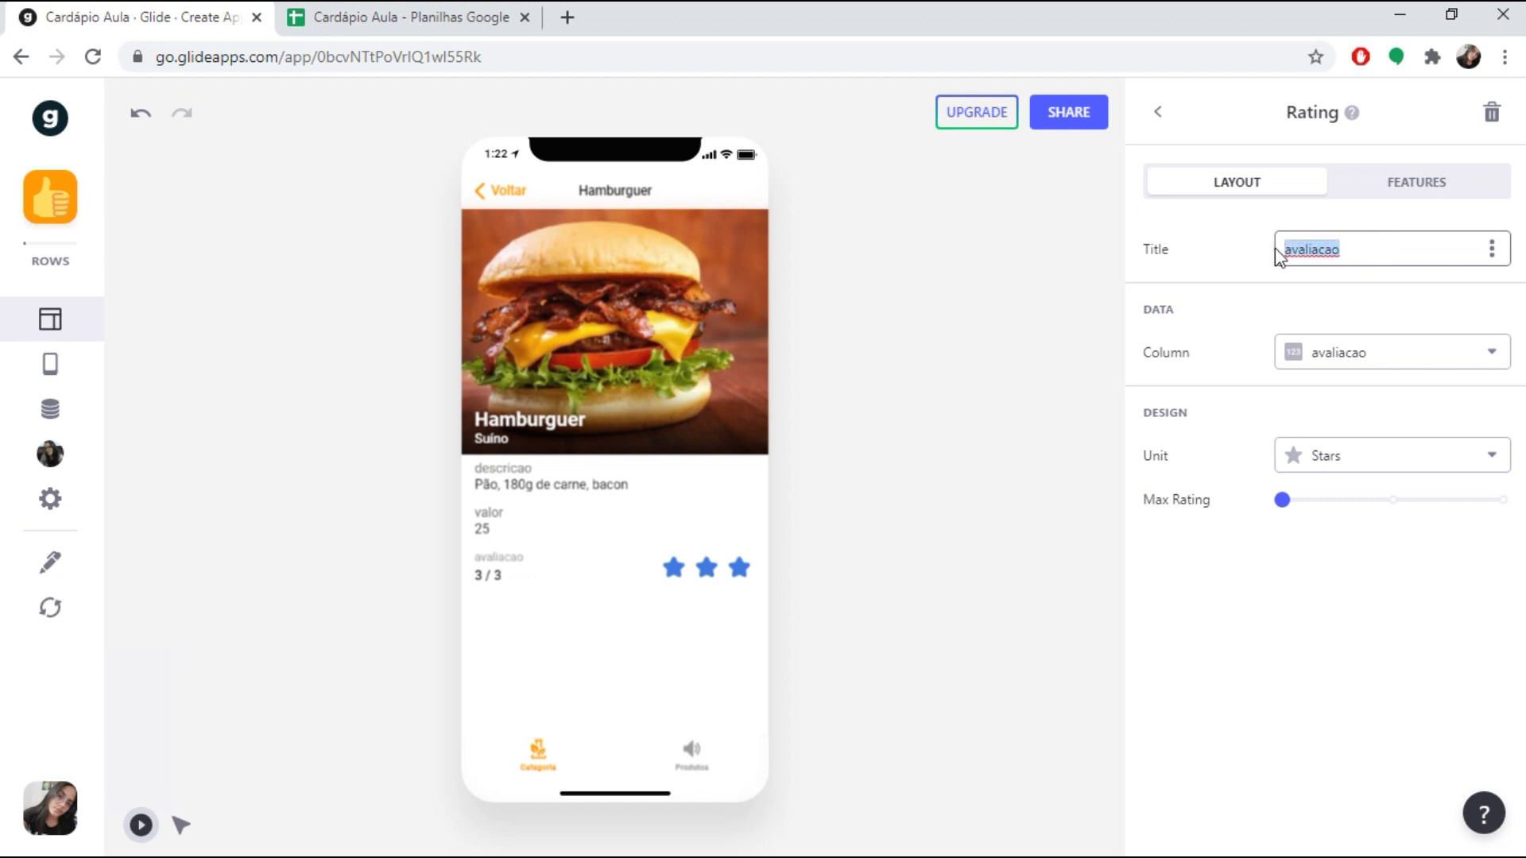
{"action": "left_click", "coordinate": [1354, 347]}
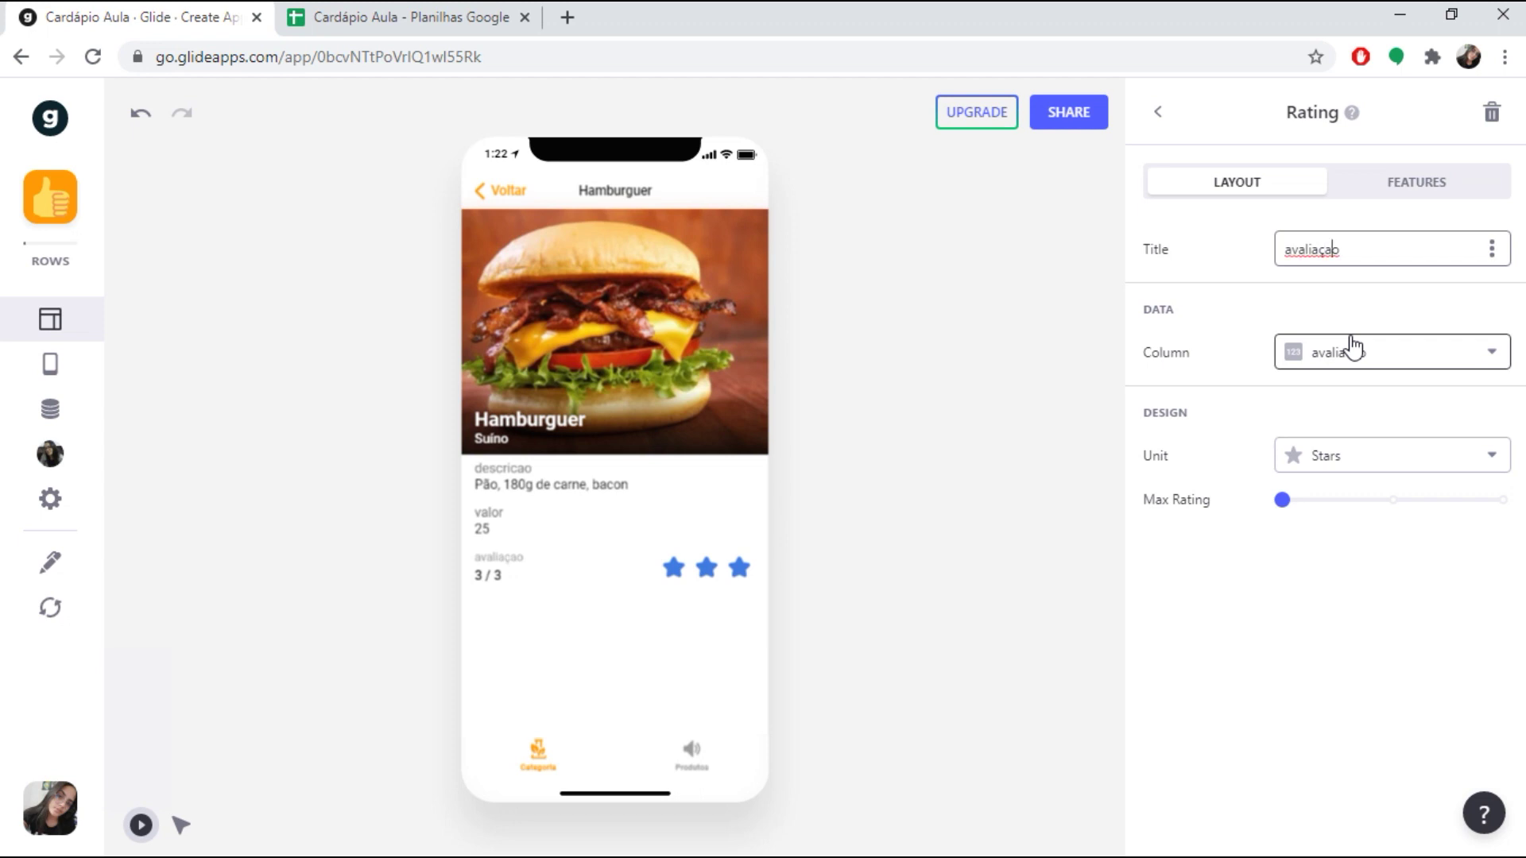
{"action": "left_click", "coordinate": [1327, 301]}
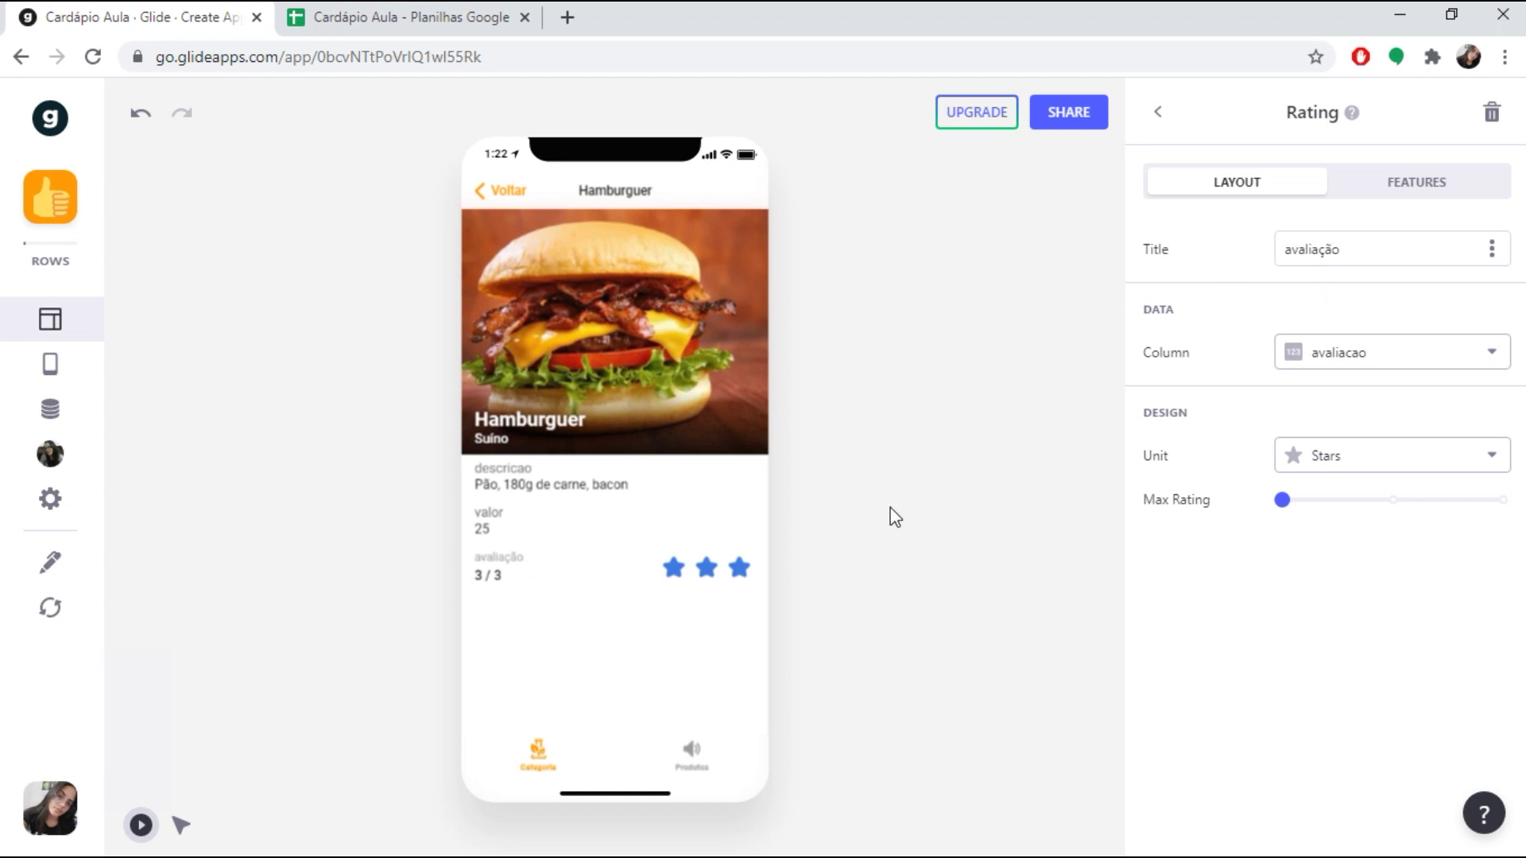
{"action": "left_click", "coordinate": [1400, 256]}
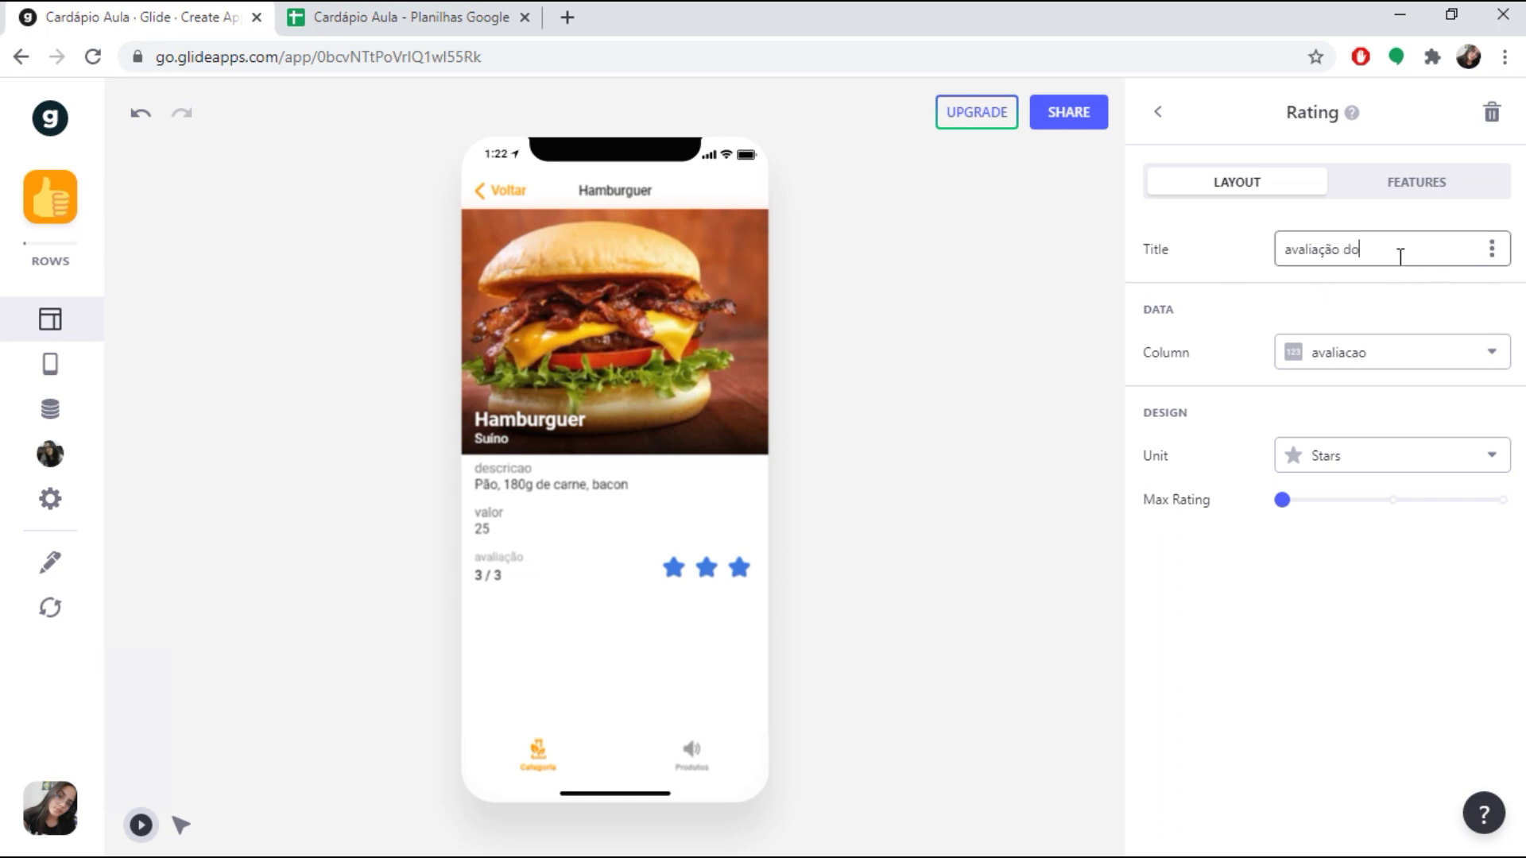
{"action": "type", "text": "do produto"}
{"action": "left_click", "coordinate": [1337, 335]}
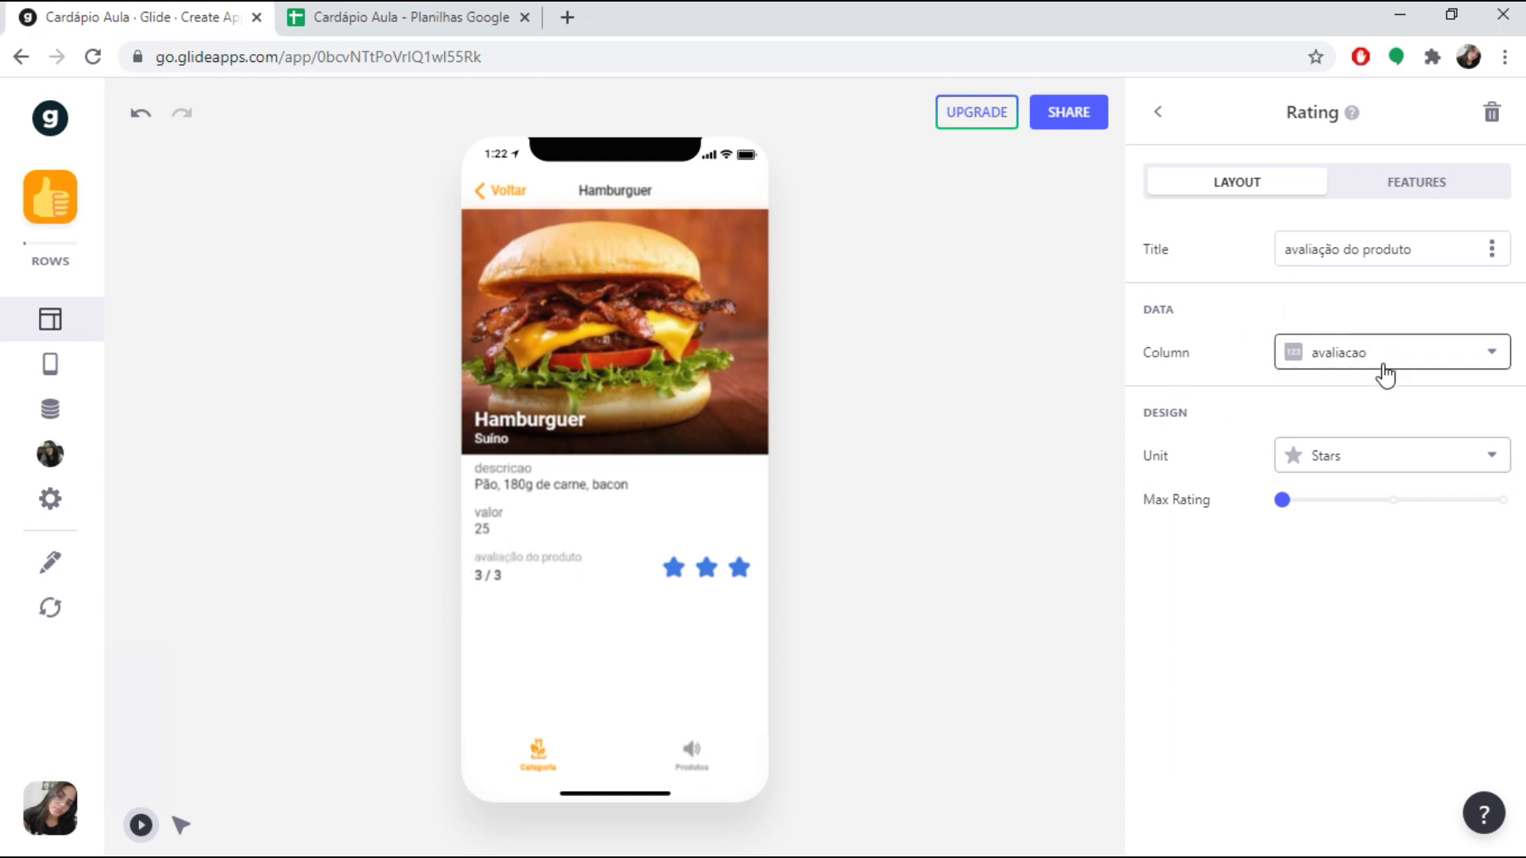
{"action": "left_click_drag", "start_coordinate": [1426, 249], "coordinate": [1300, 248]}
{"action": "left_click", "coordinate": [1310, 287]}
- Keep avaliacao as the Rating component's data column and set its maximum rating to 5 stars
{"action": "left_click", "coordinate": [1423, 356]}
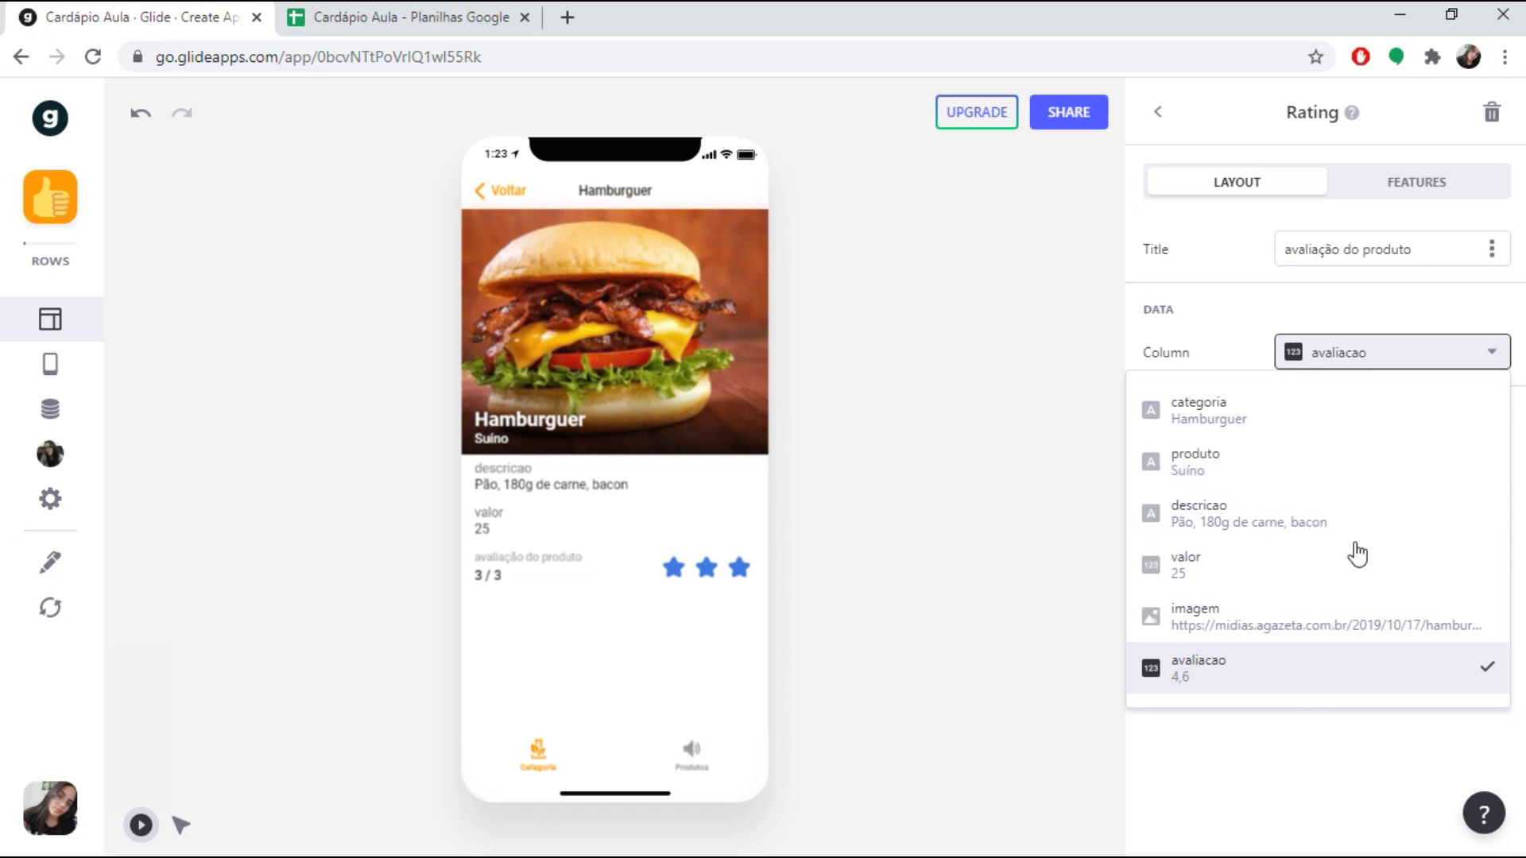
{"action": "left_click", "coordinate": [1272, 680]}
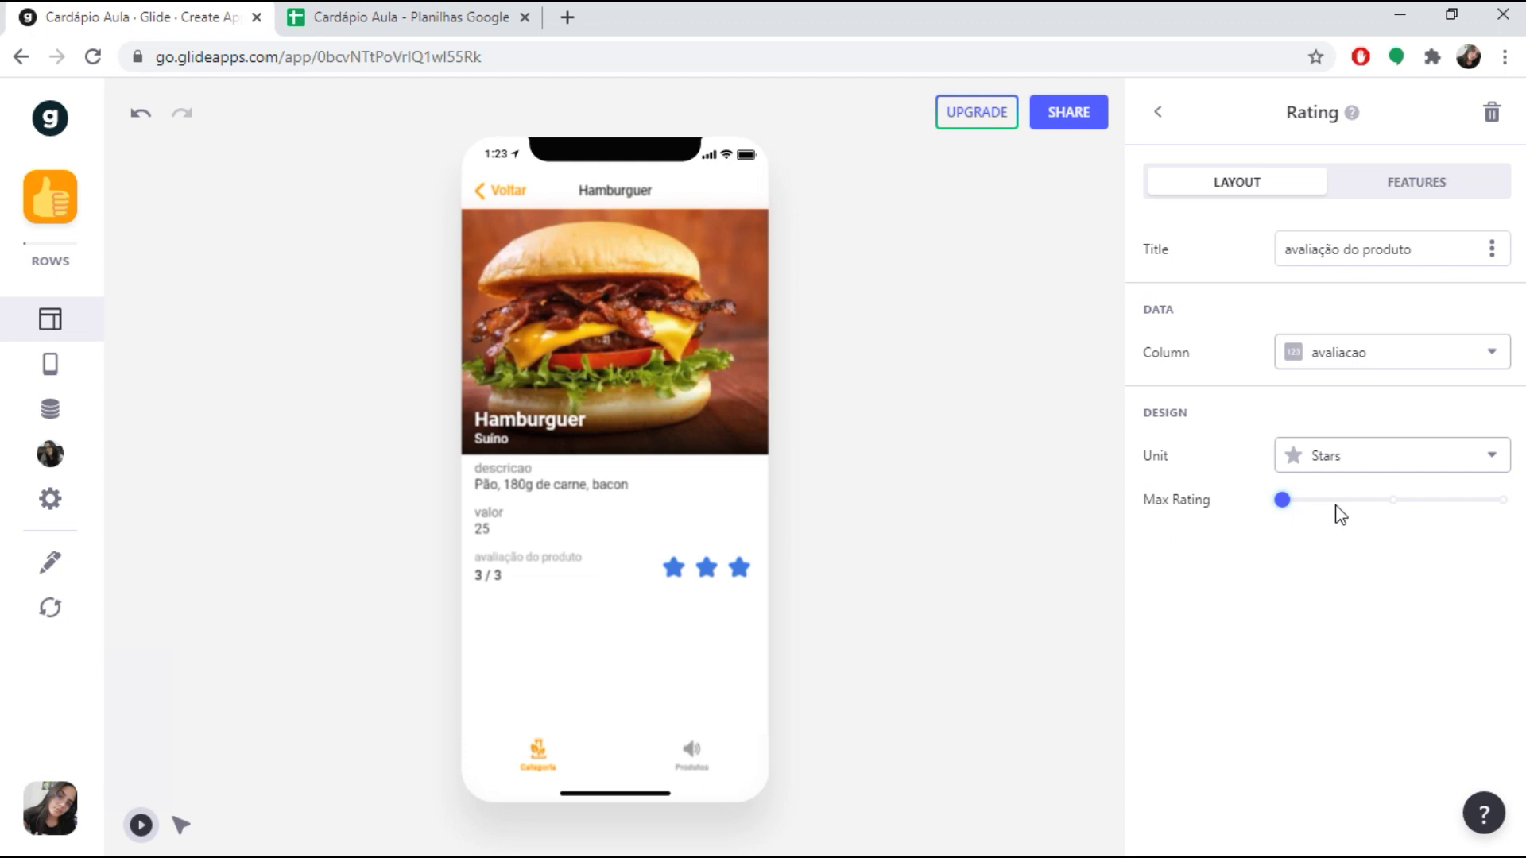
{"action": "left_click", "coordinate": [1392, 501]}
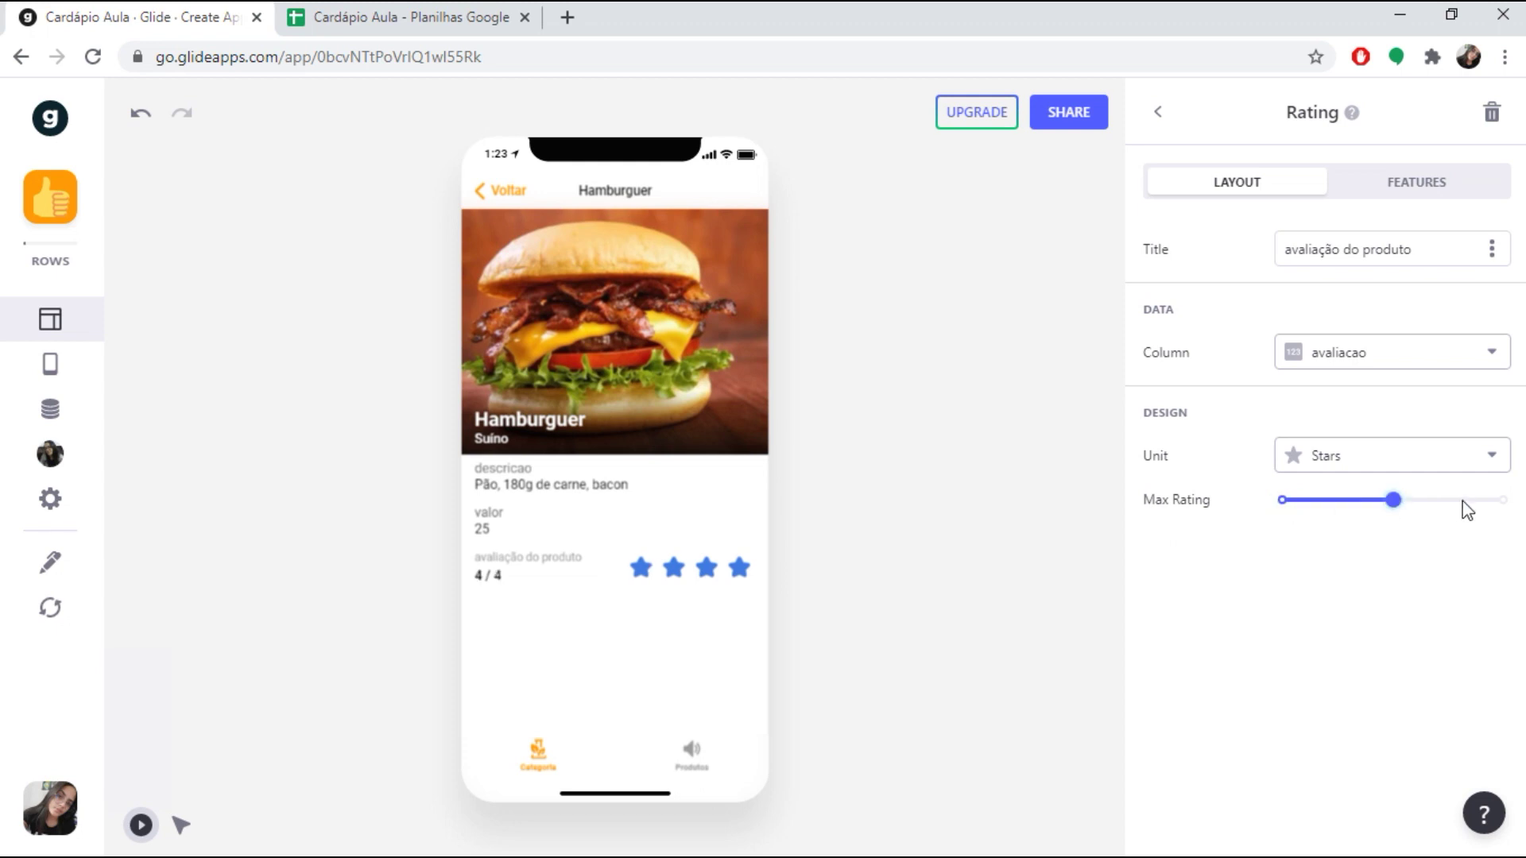
{"action": "left_click", "coordinate": [1500, 500]}
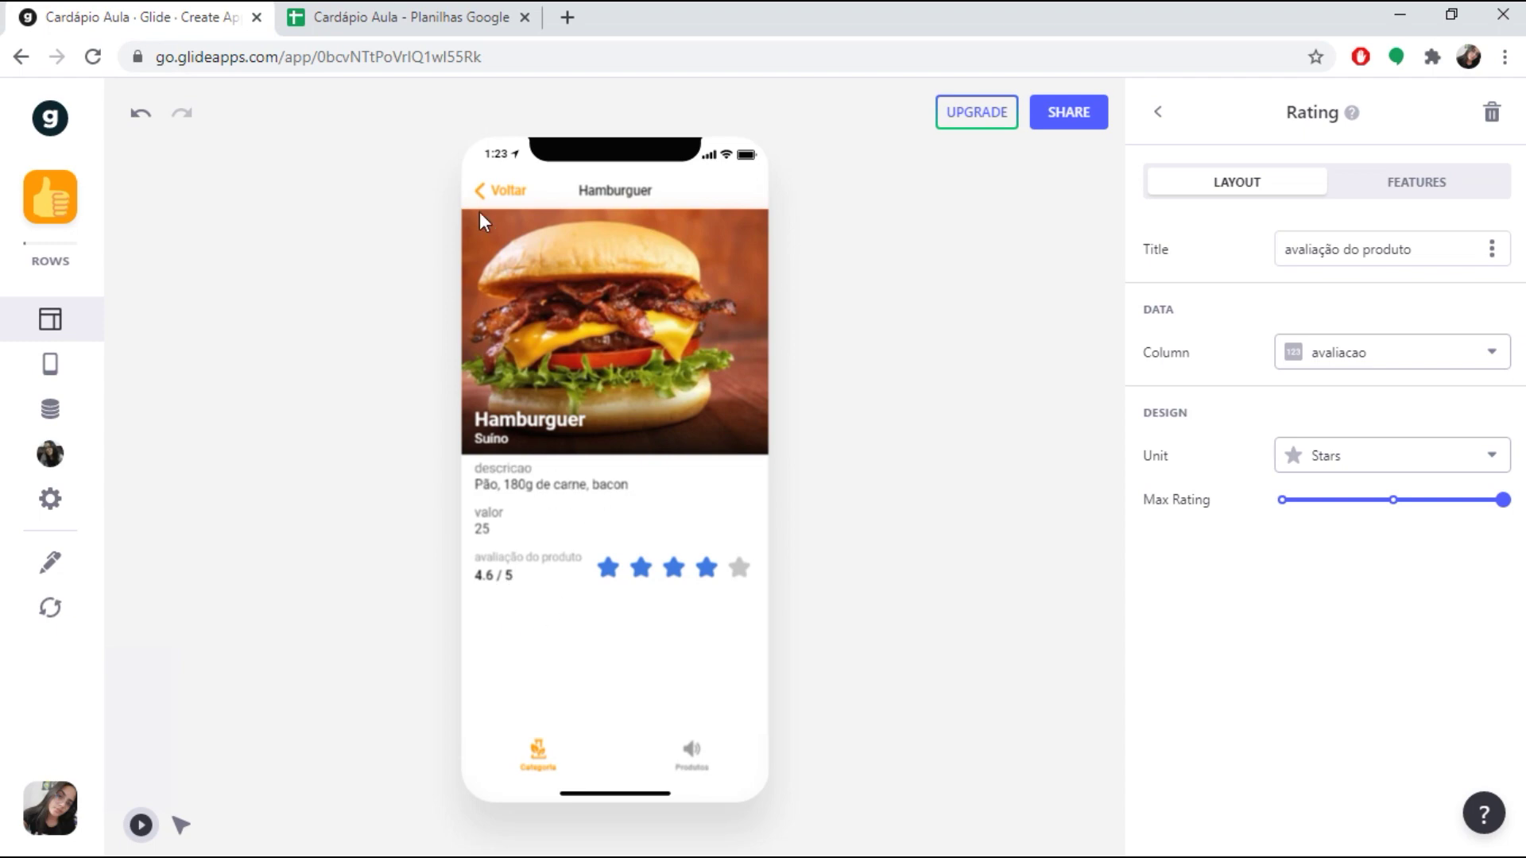
- After checking the Produtos spreadsheet, edit the valor column in Glide's data editor and set its number precision to 1.00
{"action": "left_click", "coordinate": [384, 19]}
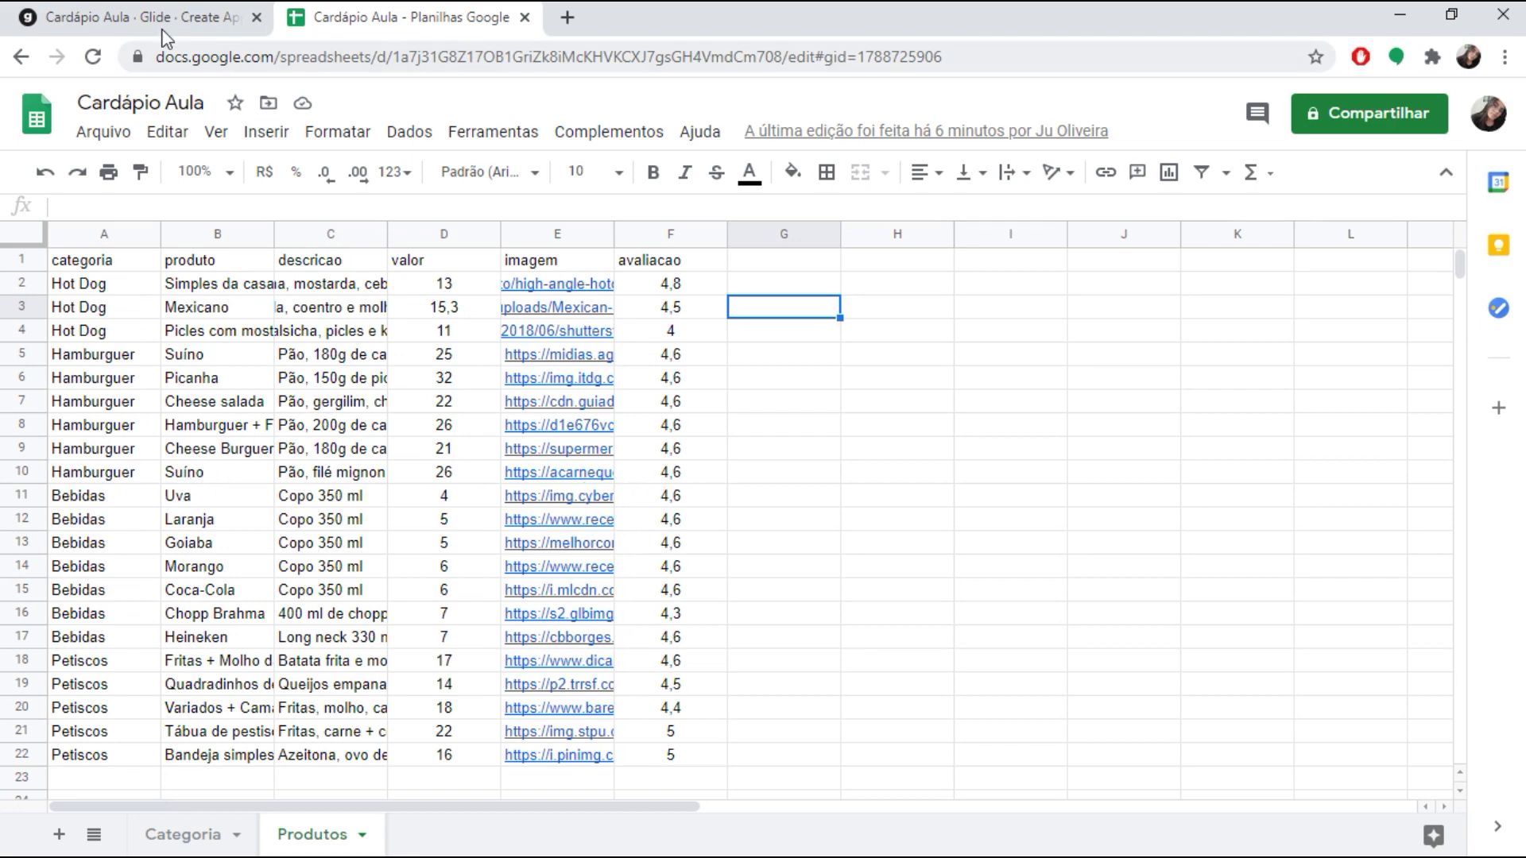
{"action": "left_click", "coordinate": [135, 19]}
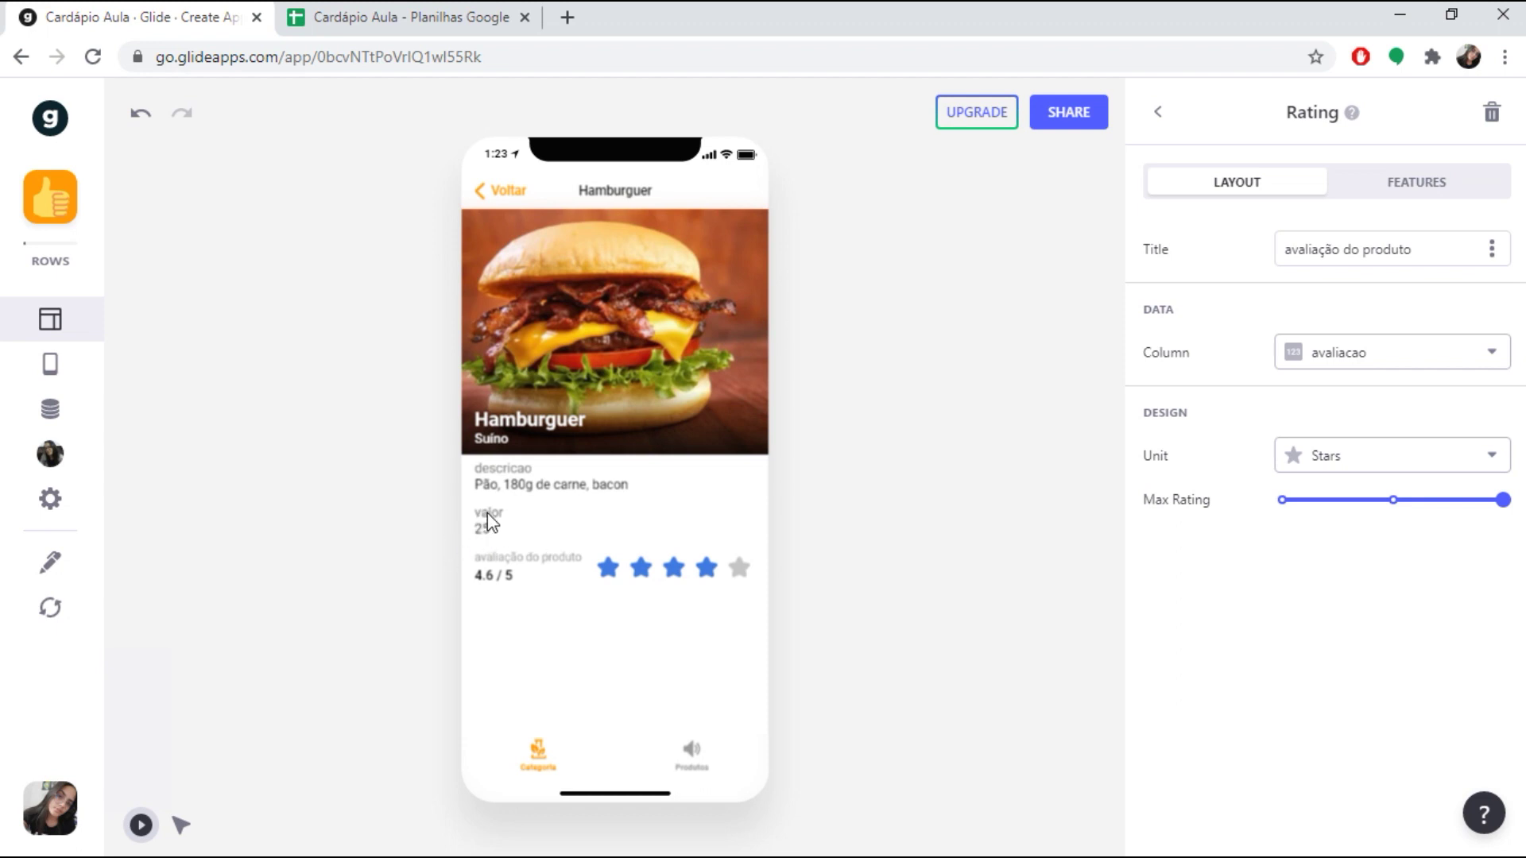
{"action": "left_click", "coordinate": [50, 410]}
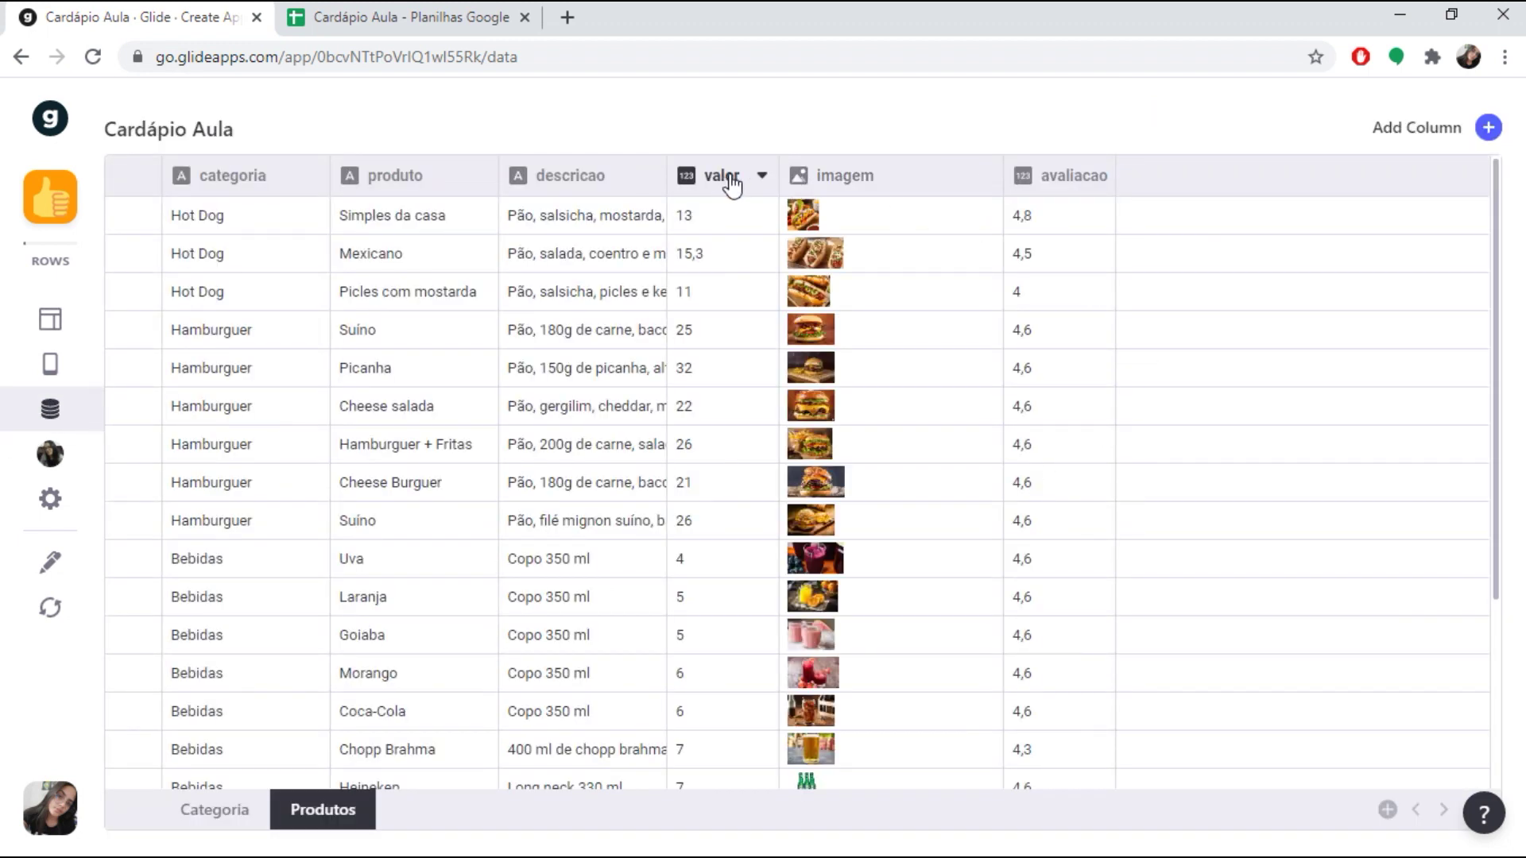
{"action": "left_click", "coordinate": [763, 180]}
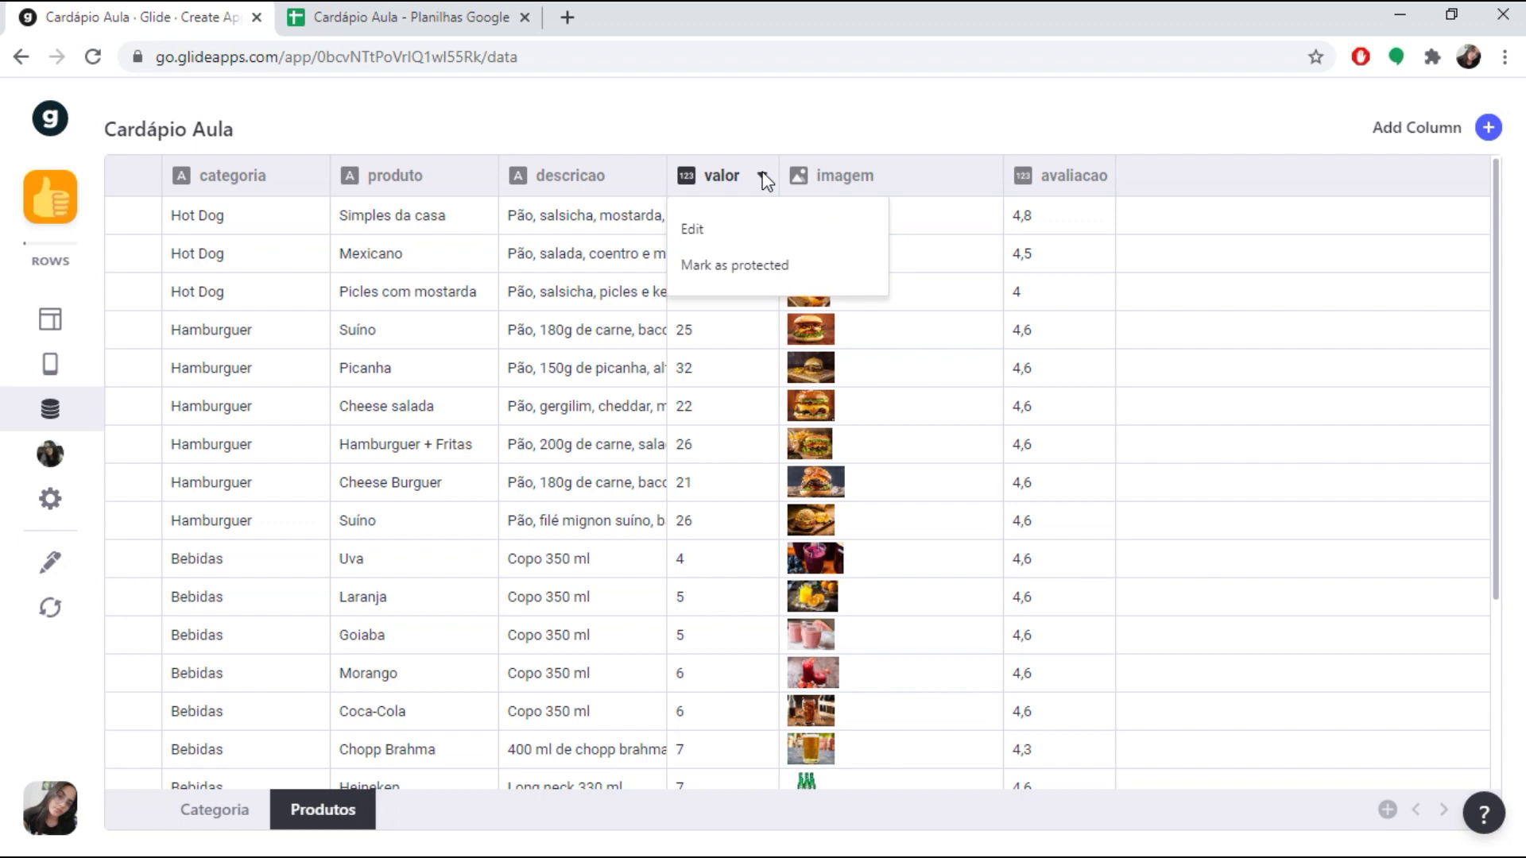
{"action": "left_click", "coordinate": [722, 229]}
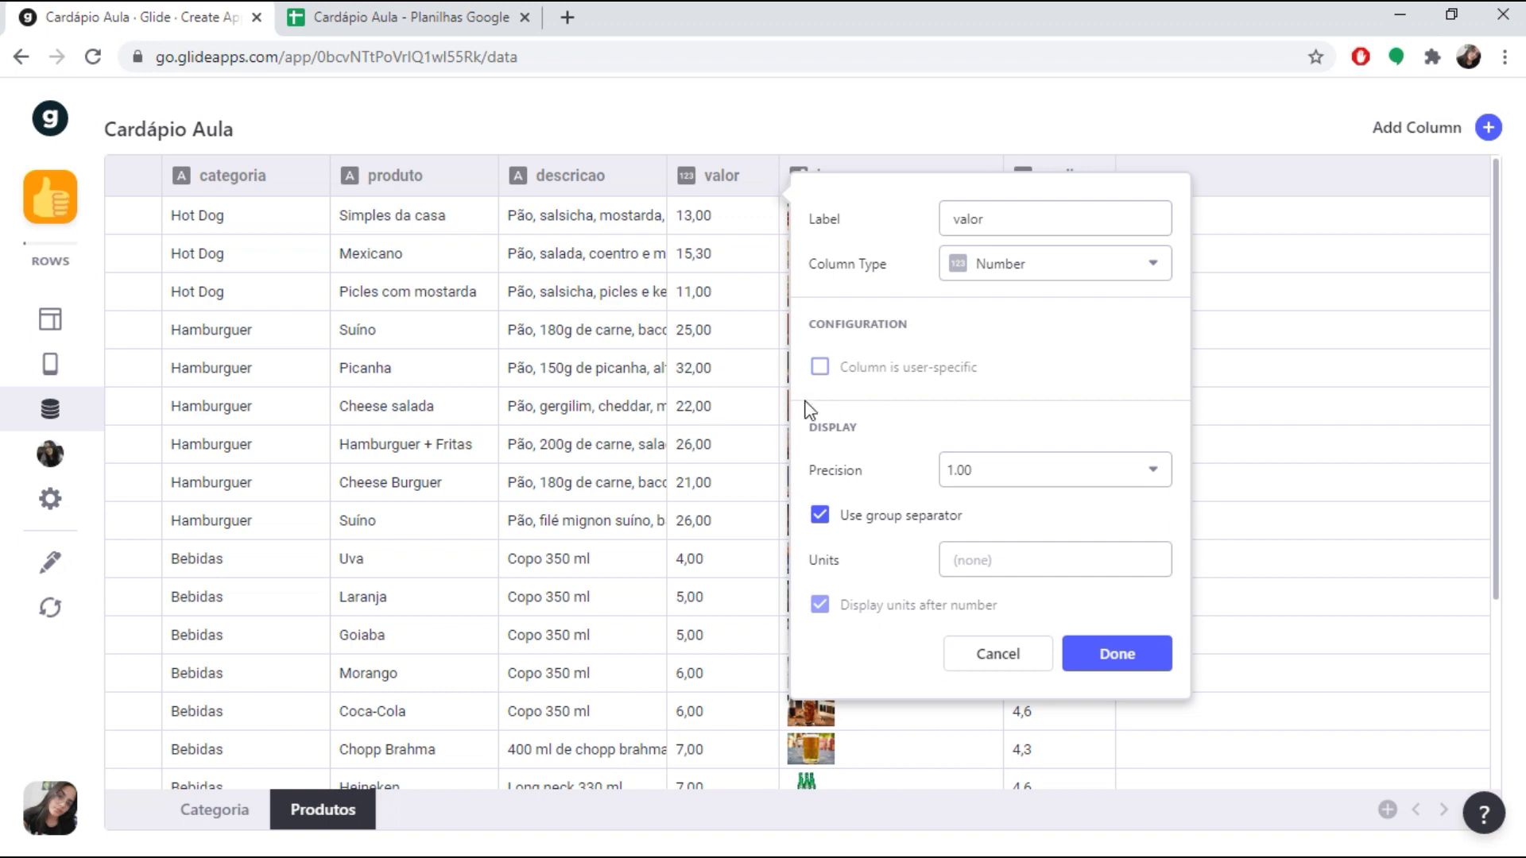
{"action": "left_click", "coordinate": [1144, 475]}
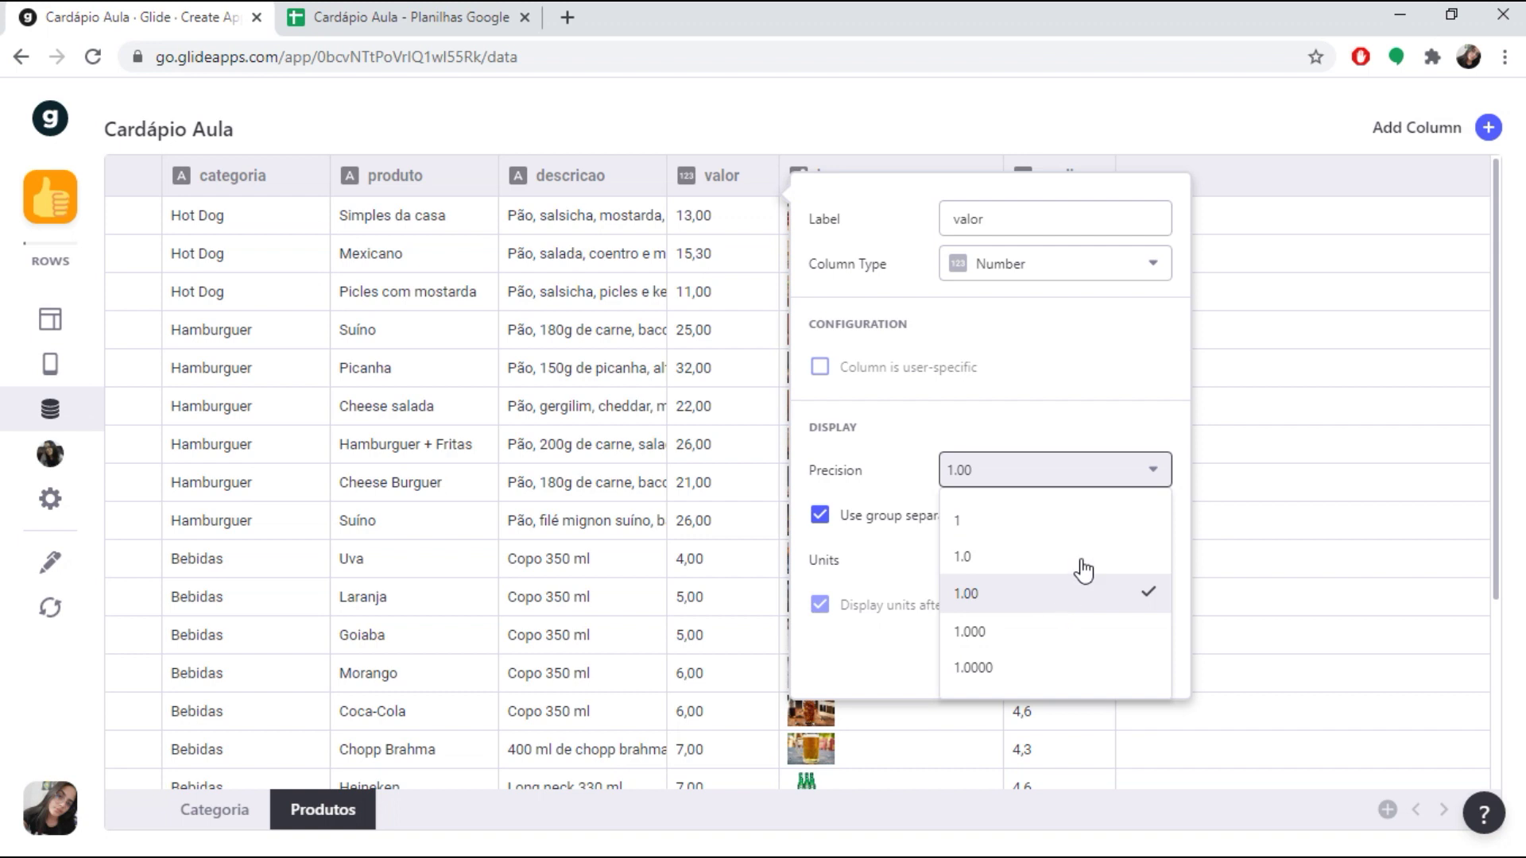
{"action": "left_click", "coordinate": [1051, 558]}
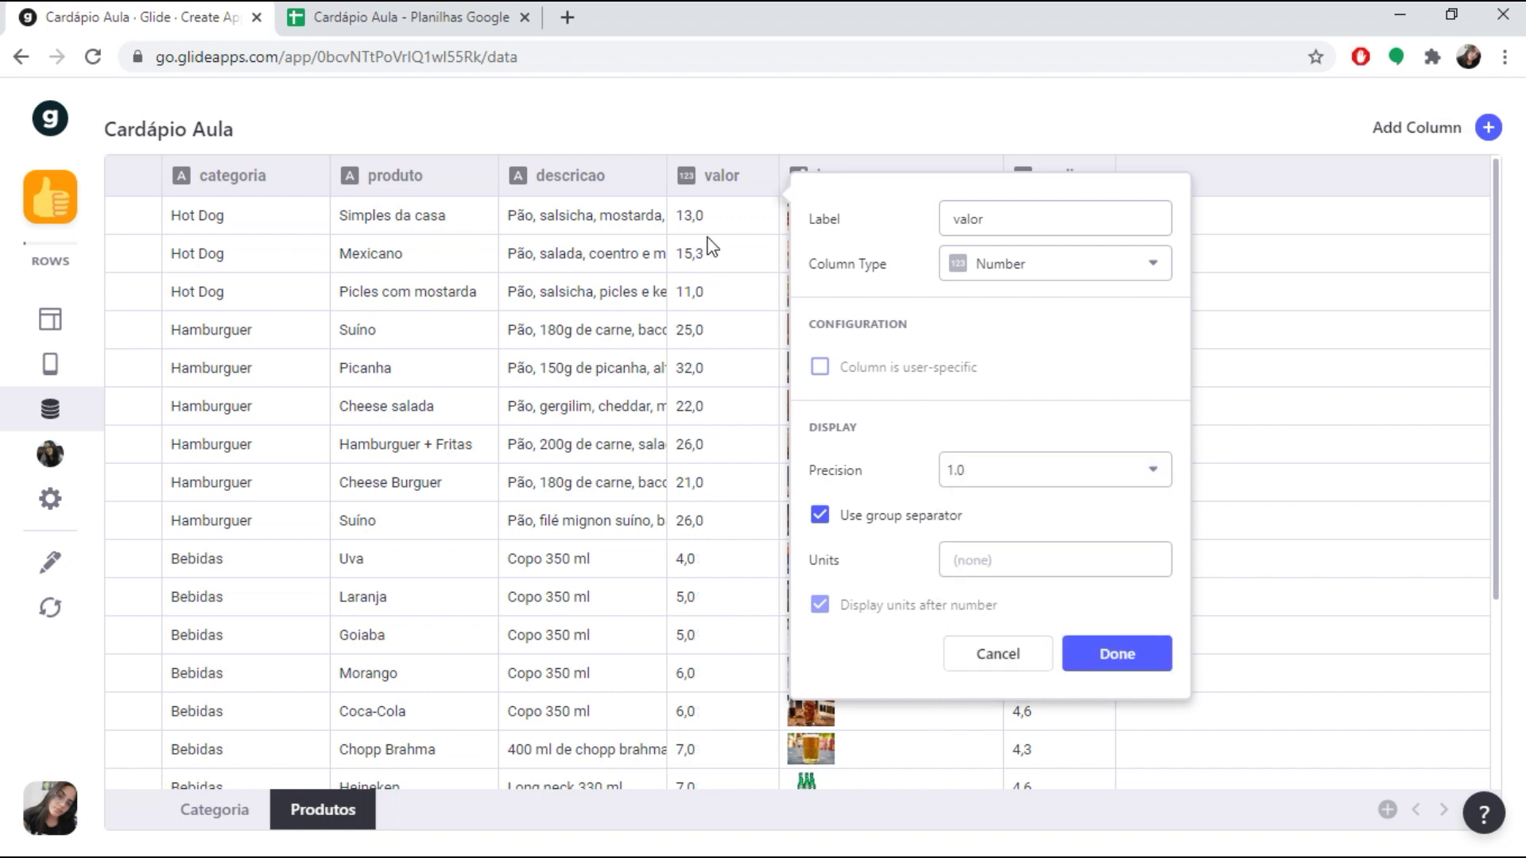
{"action": "left_click", "coordinate": [1099, 474]}
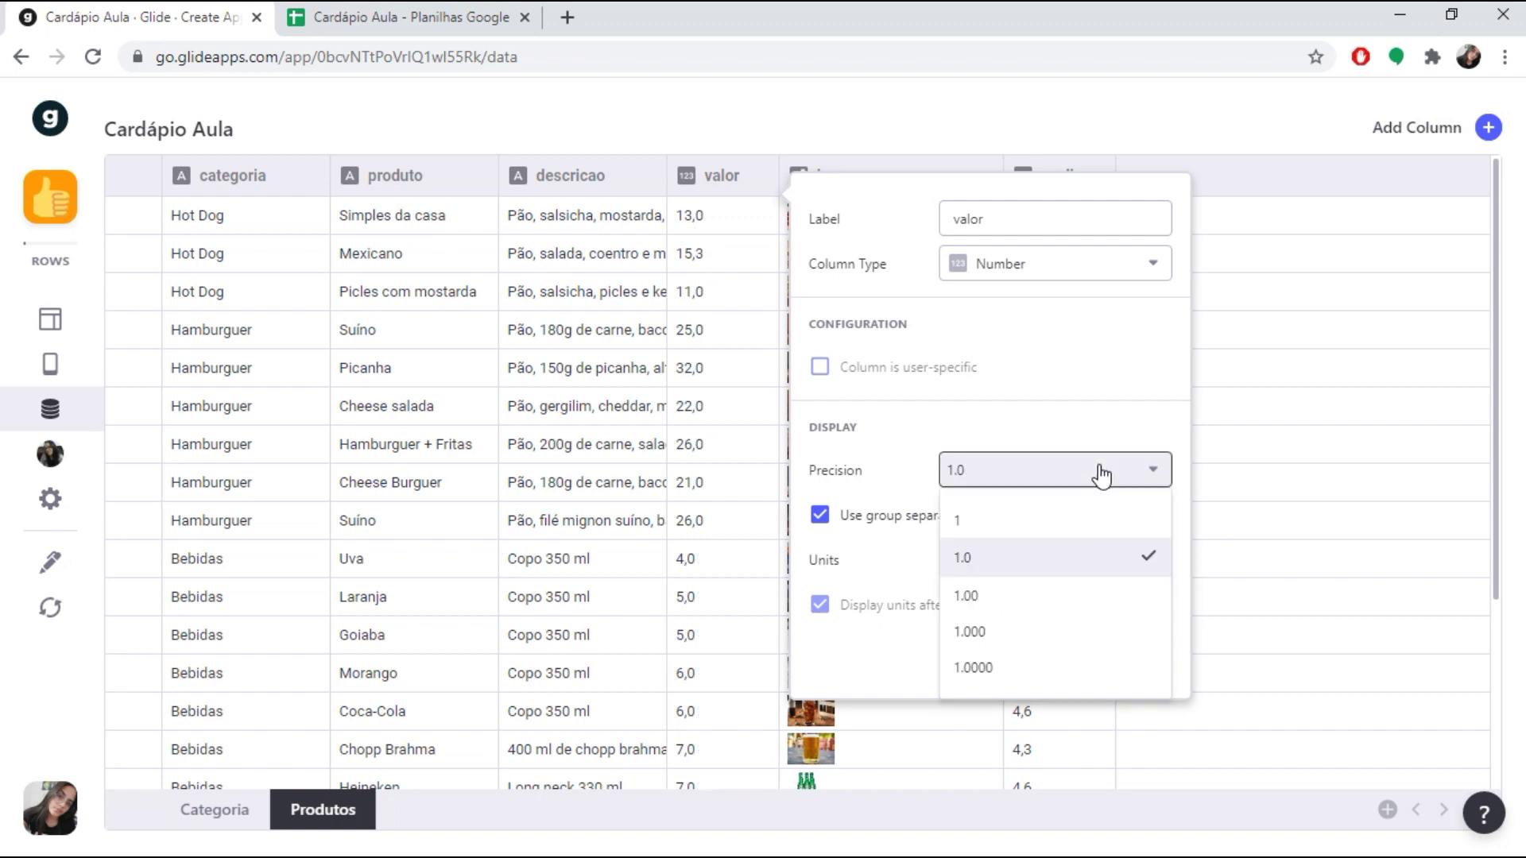
{"action": "left_click", "coordinate": [1053, 608]}
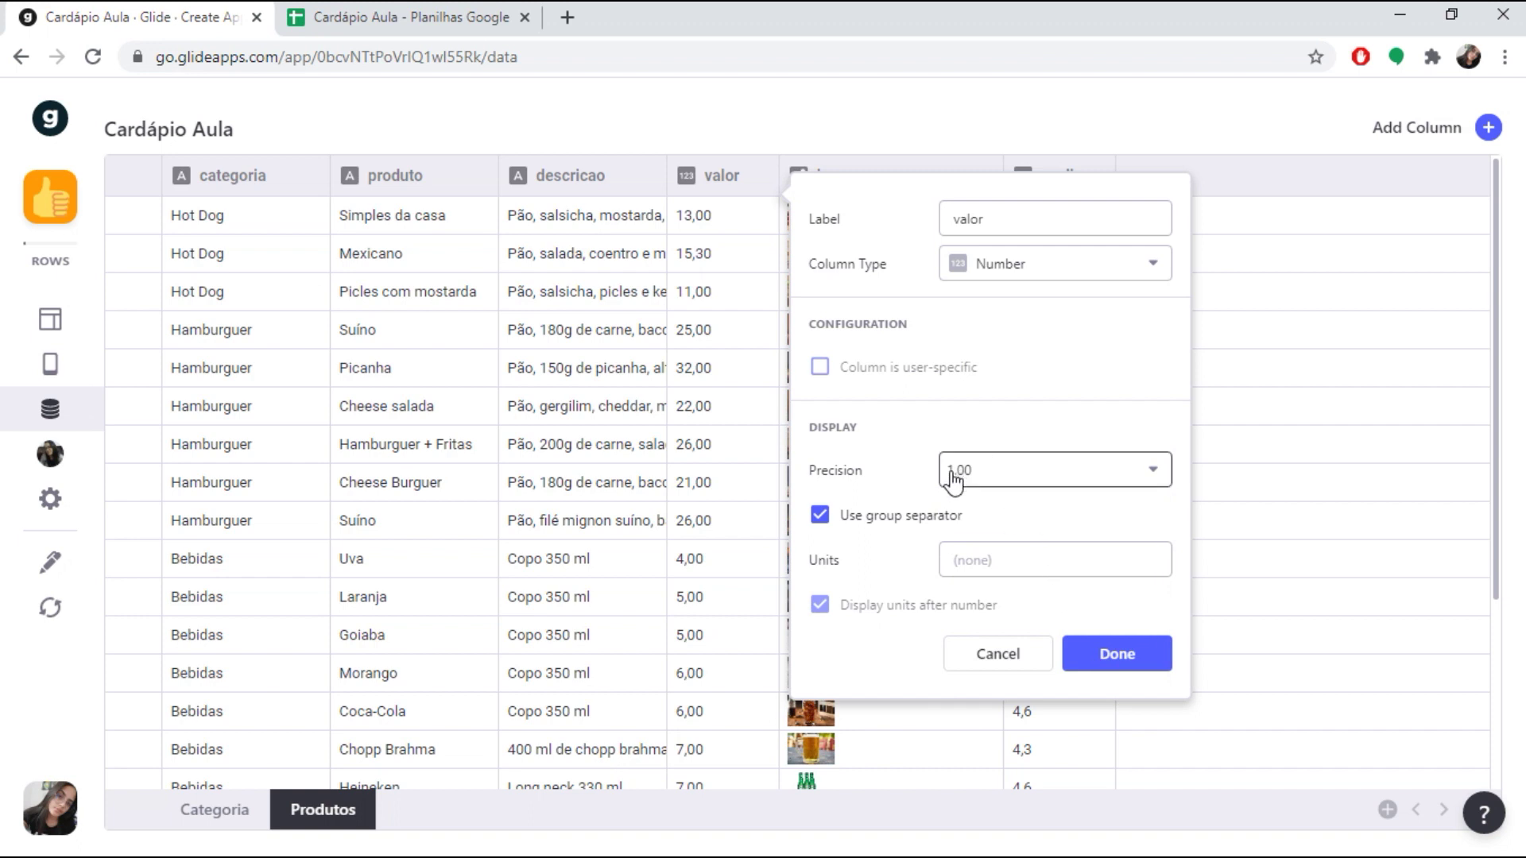
- Set the valor column's units to R$, shown before the number, and save the column
{"action": "left_click", "coordinate": [1032, 568]}
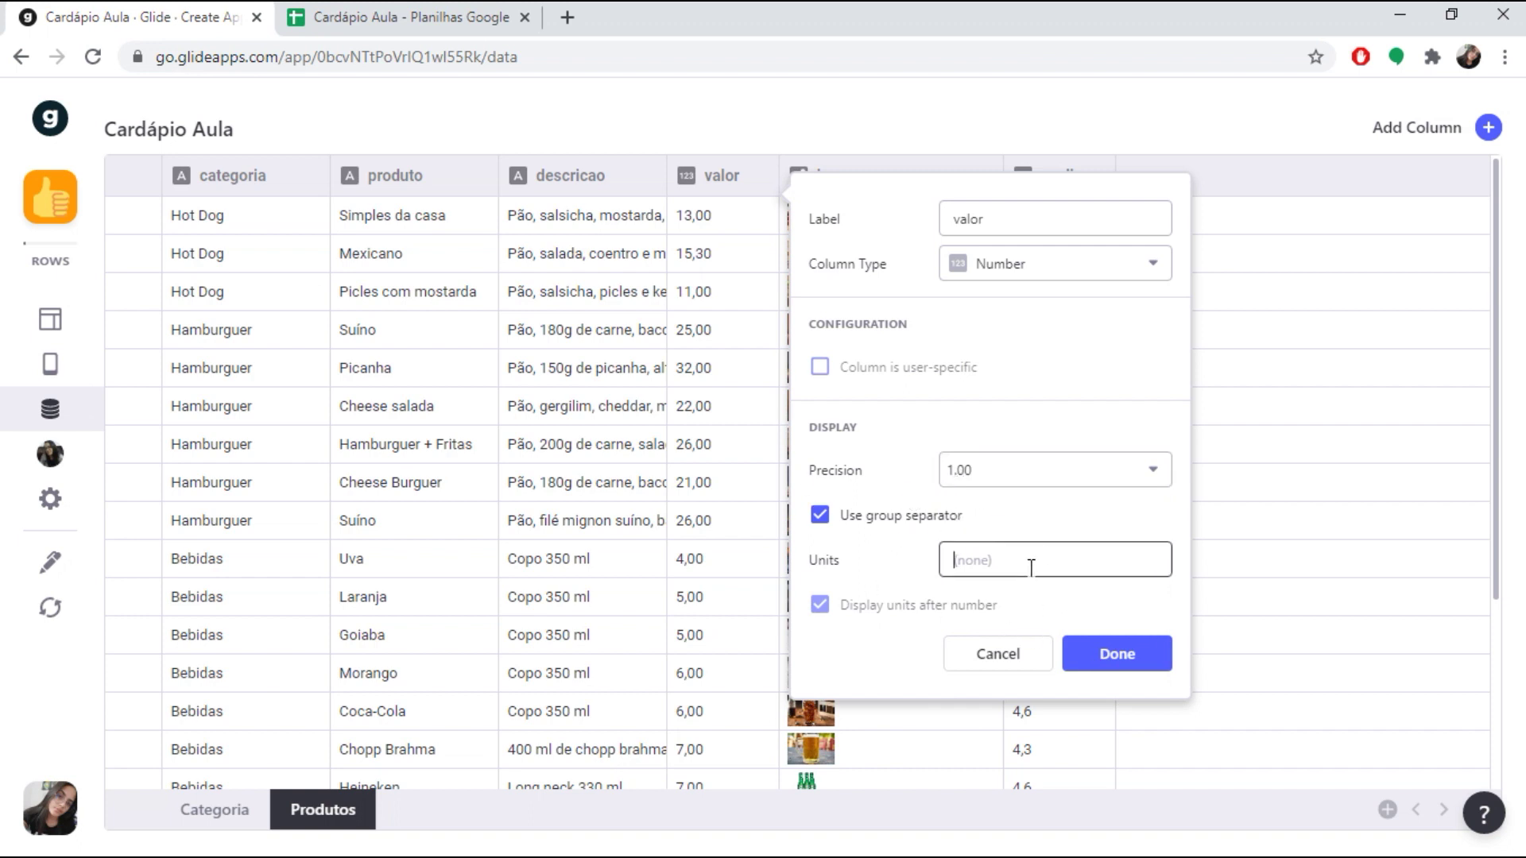
{"action": "type", "text": "R$"}
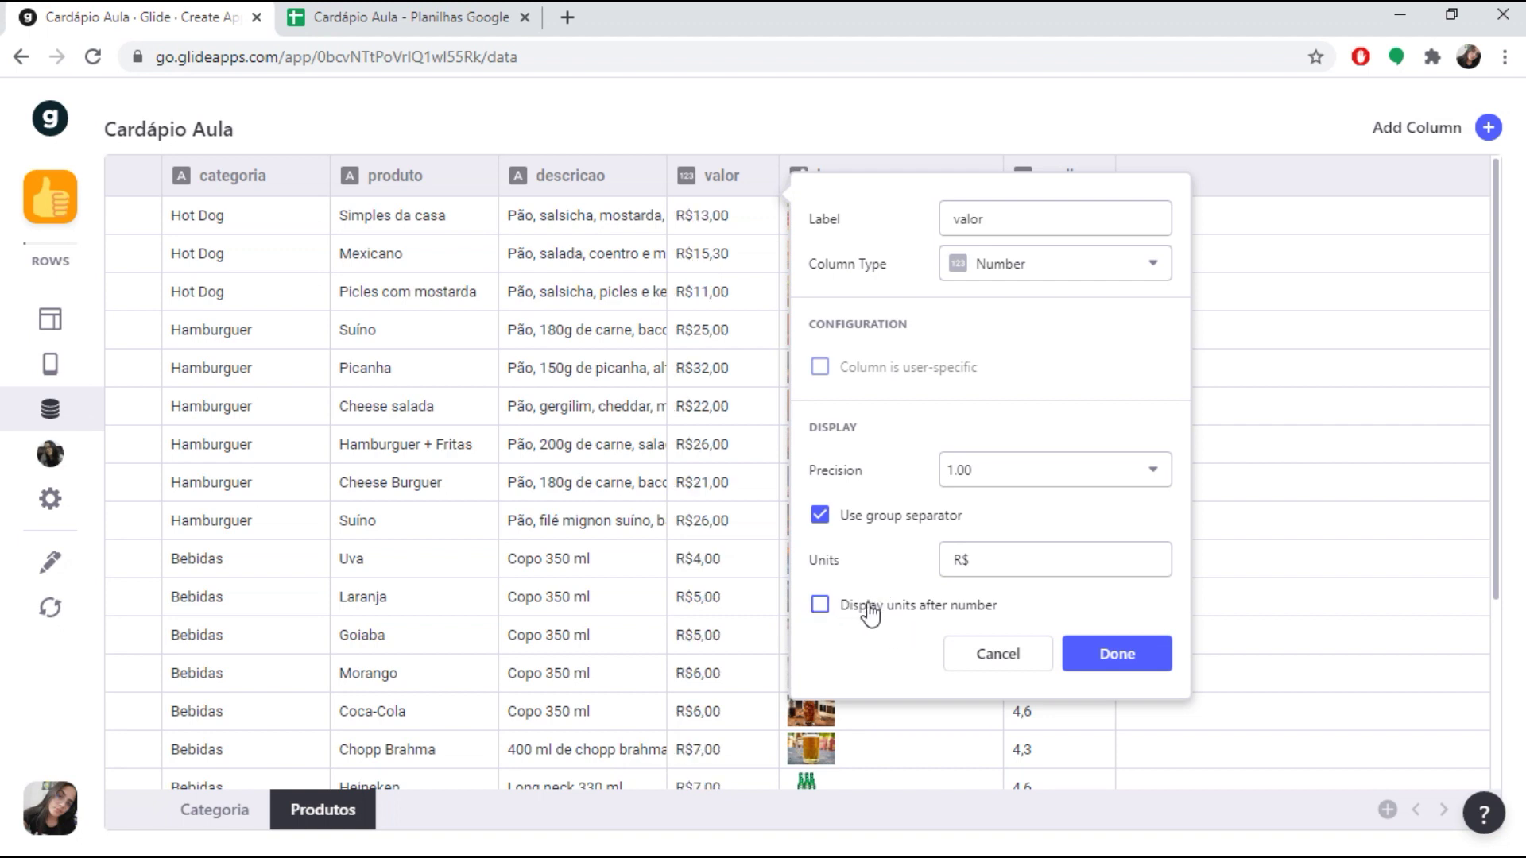
{"action": "left_click", "coordinate": [1119, 656]}
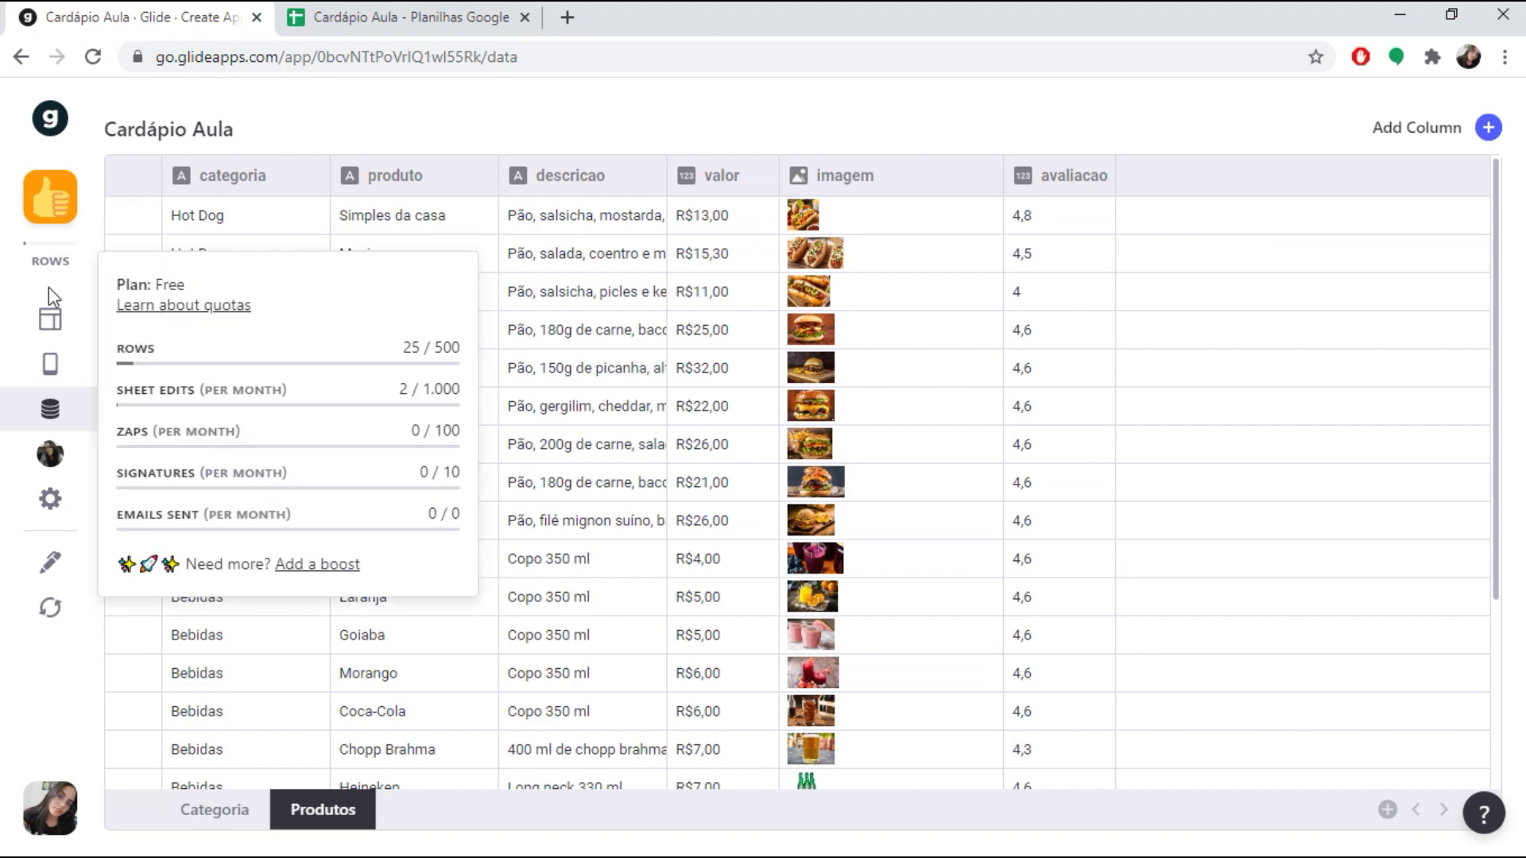
- Return to the app layout, check the hamburger product's price display and go back to the Categoria screen
{"action": "left_click", "coordinate": [54, 326]}
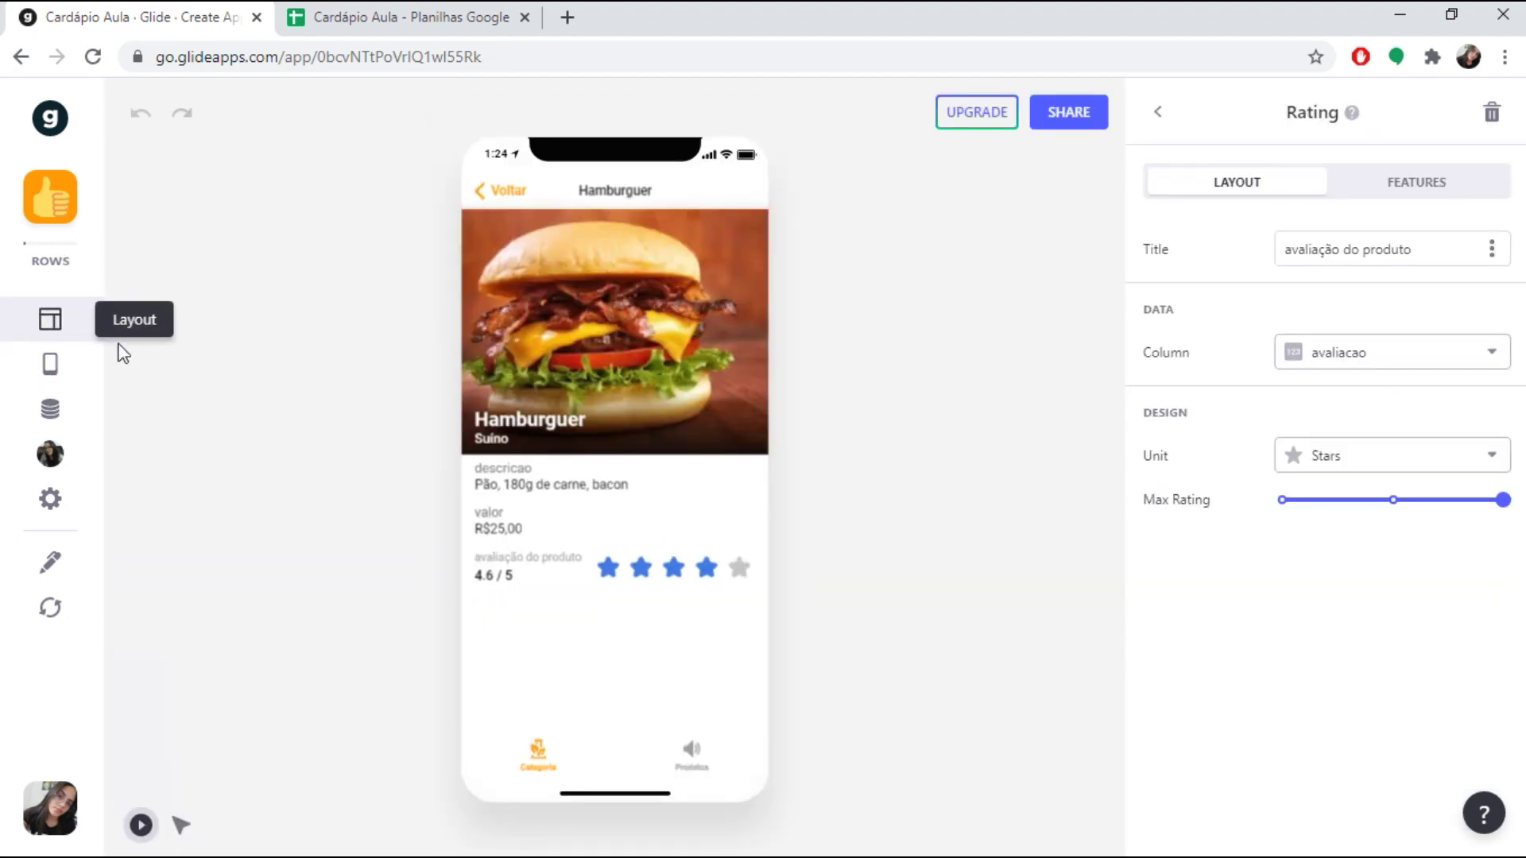
{"action": "left_click", "coordinate": [1162, 120]}
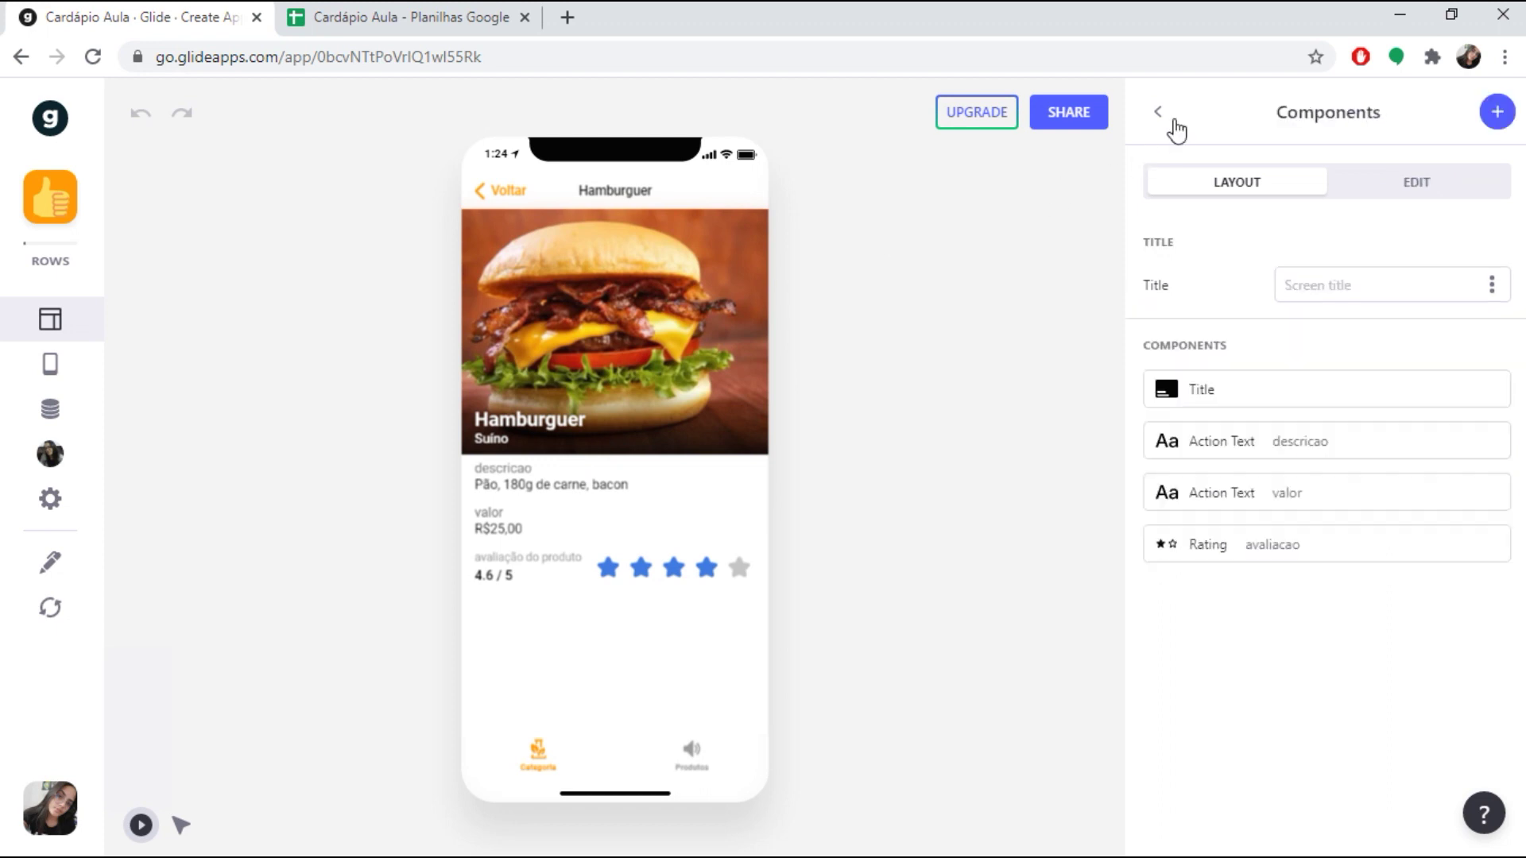
{"action": "left_click", "coordinate": [483, 192]}
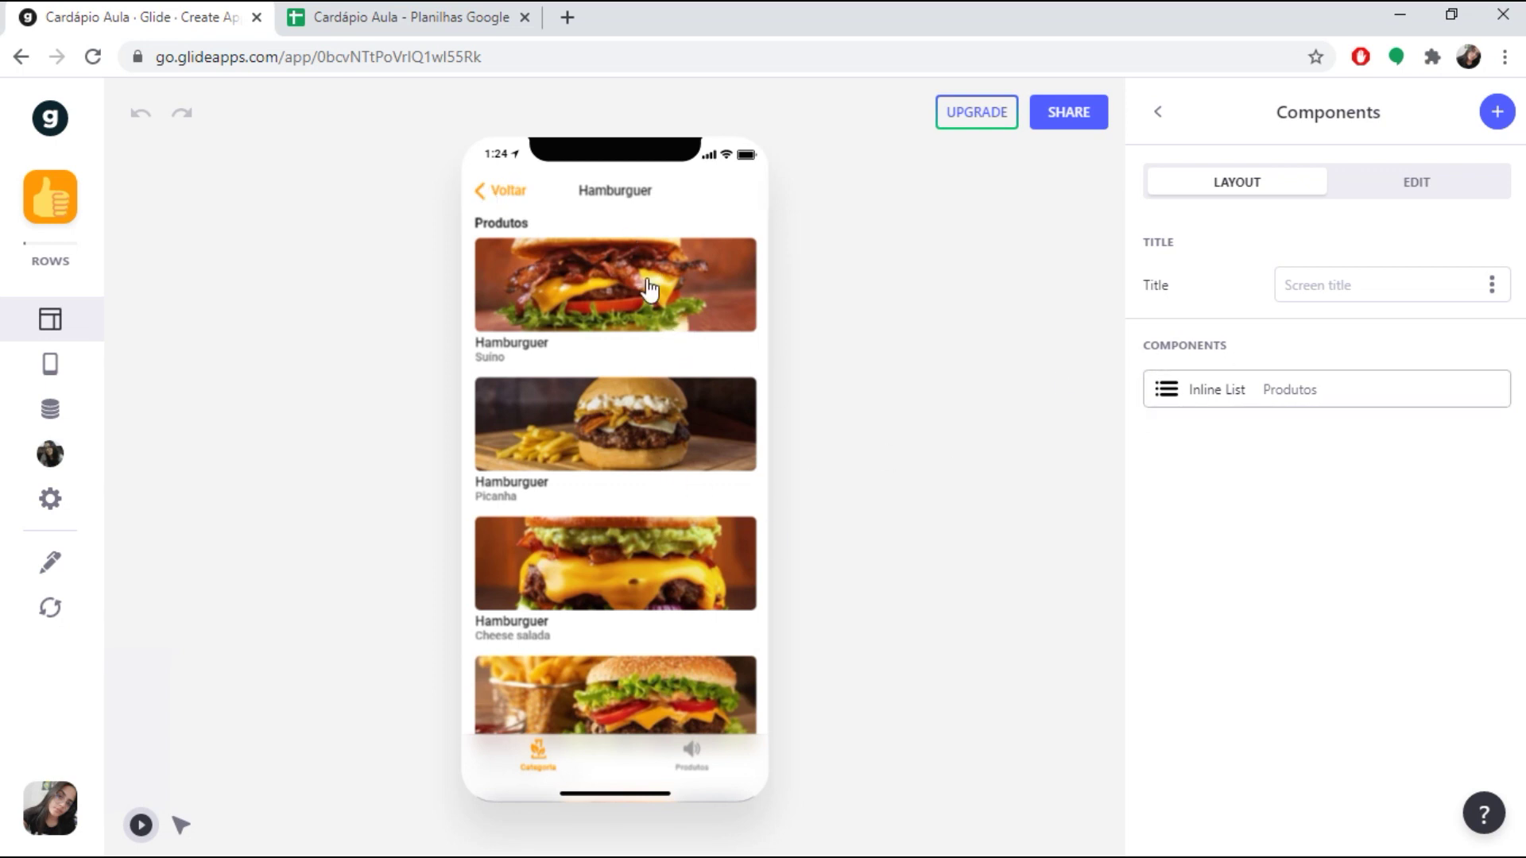
{"action": "left_click", "coordinate": [485, 195]}
- Browse the category tiles in the preview, test the search with "Beb" and clear it
{"action": "scroll", "coordinate": [684, 422], "scroll_direction": "down", "scroll_amount": 4}
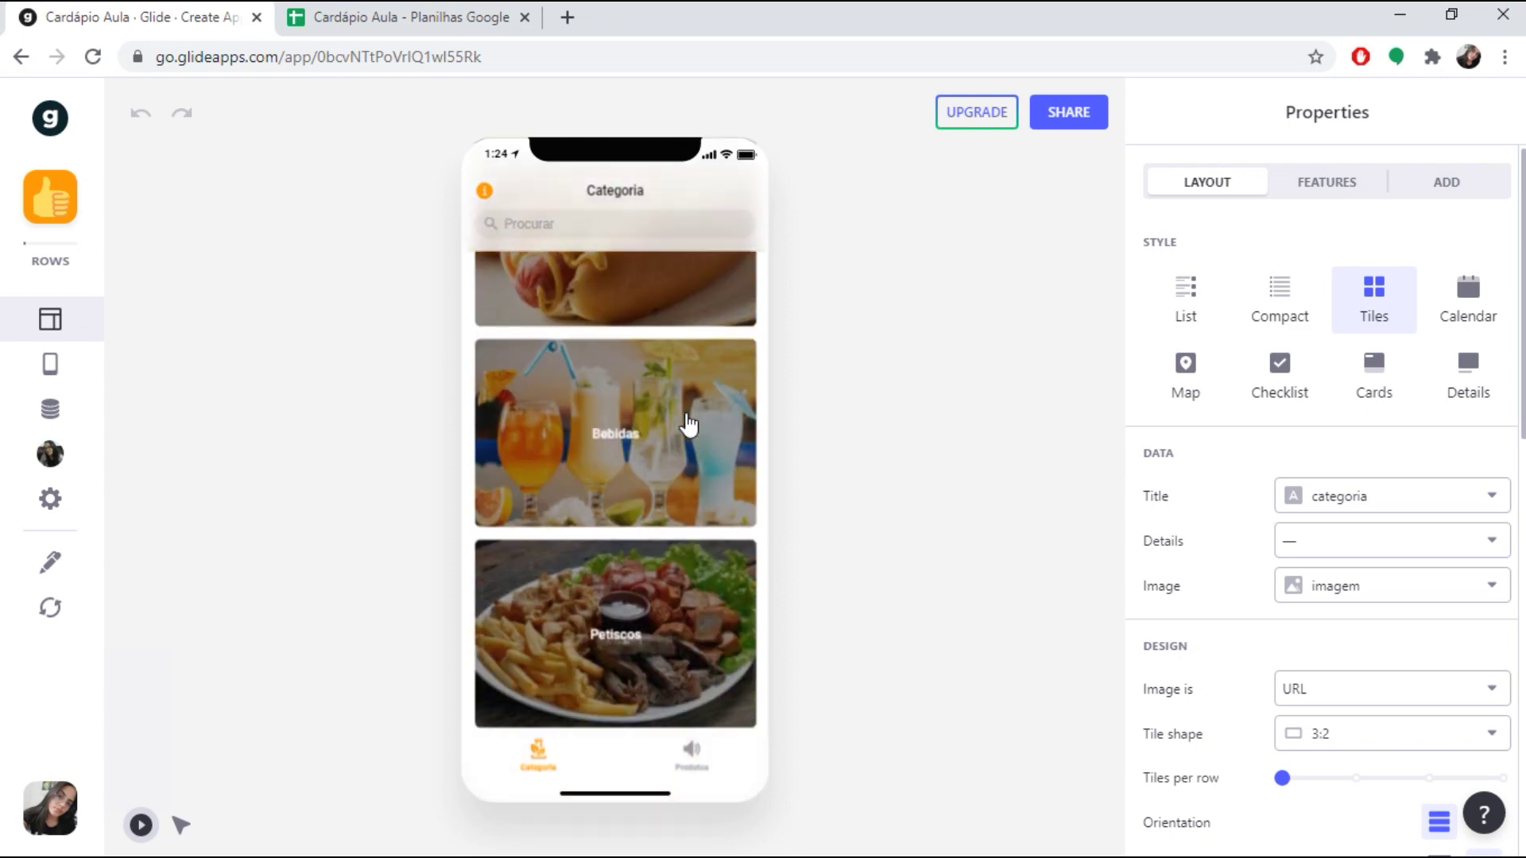
{"action": "scroll", "coordinate": [693, 411], "scroll_direction": "up", "scroll_amount": 5}
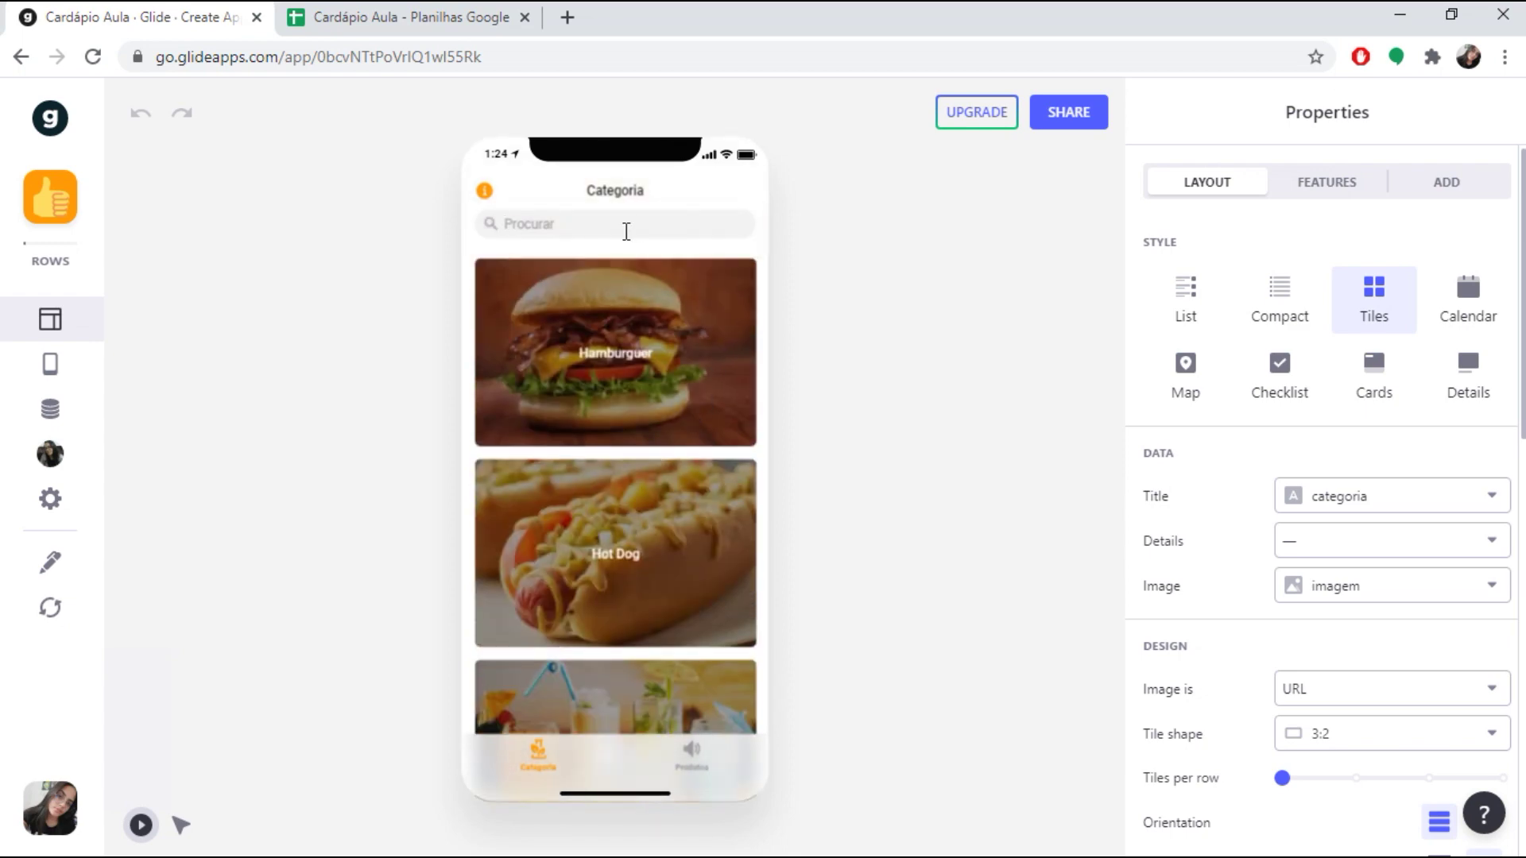
{"action": "type", "text": "Beb"}
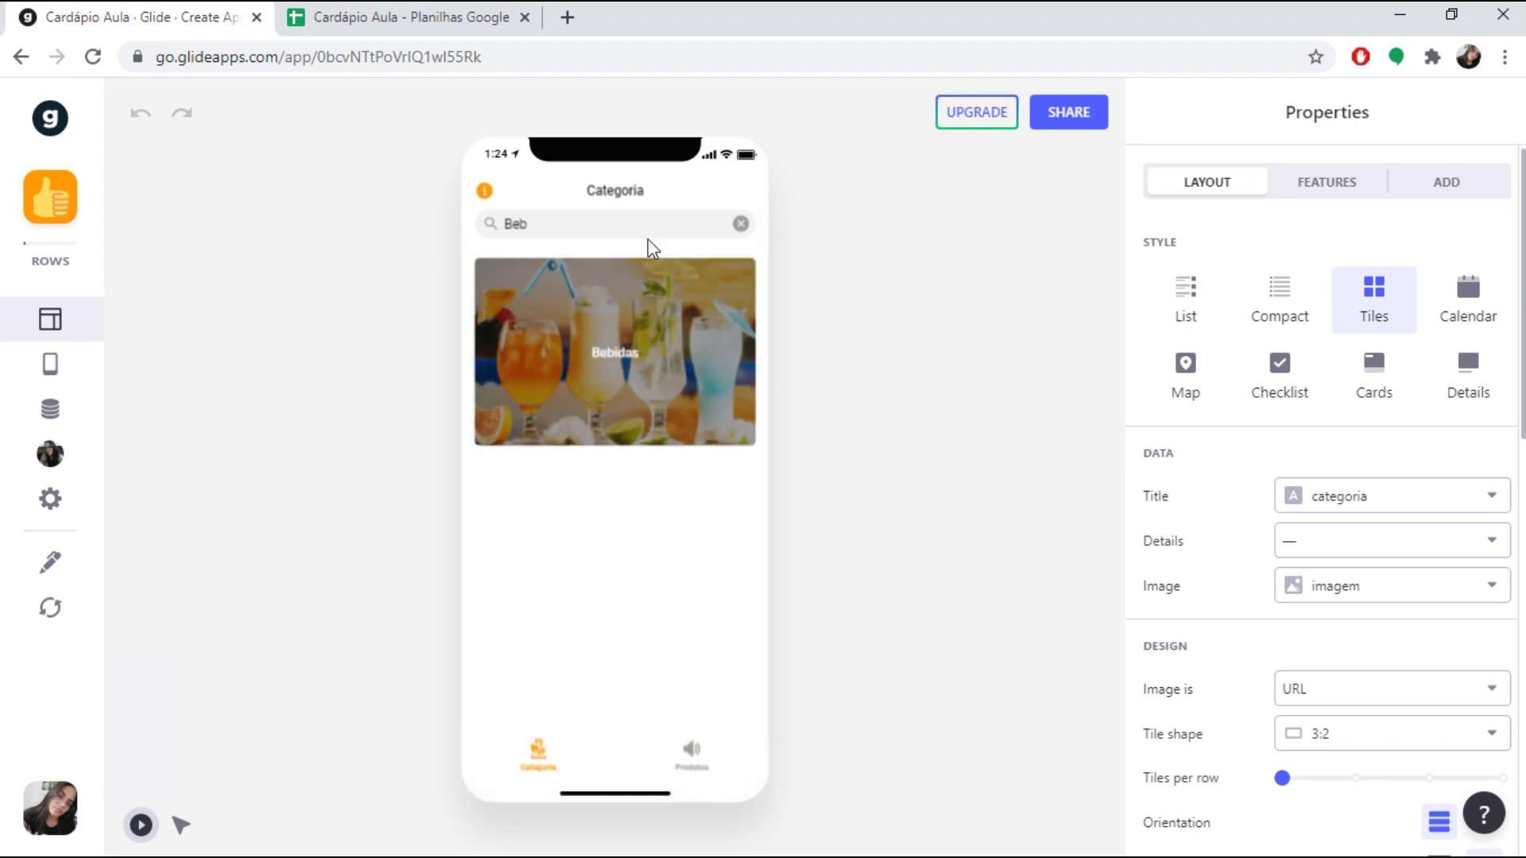
{"action": "left_click", "coordinate": [741, 224]}
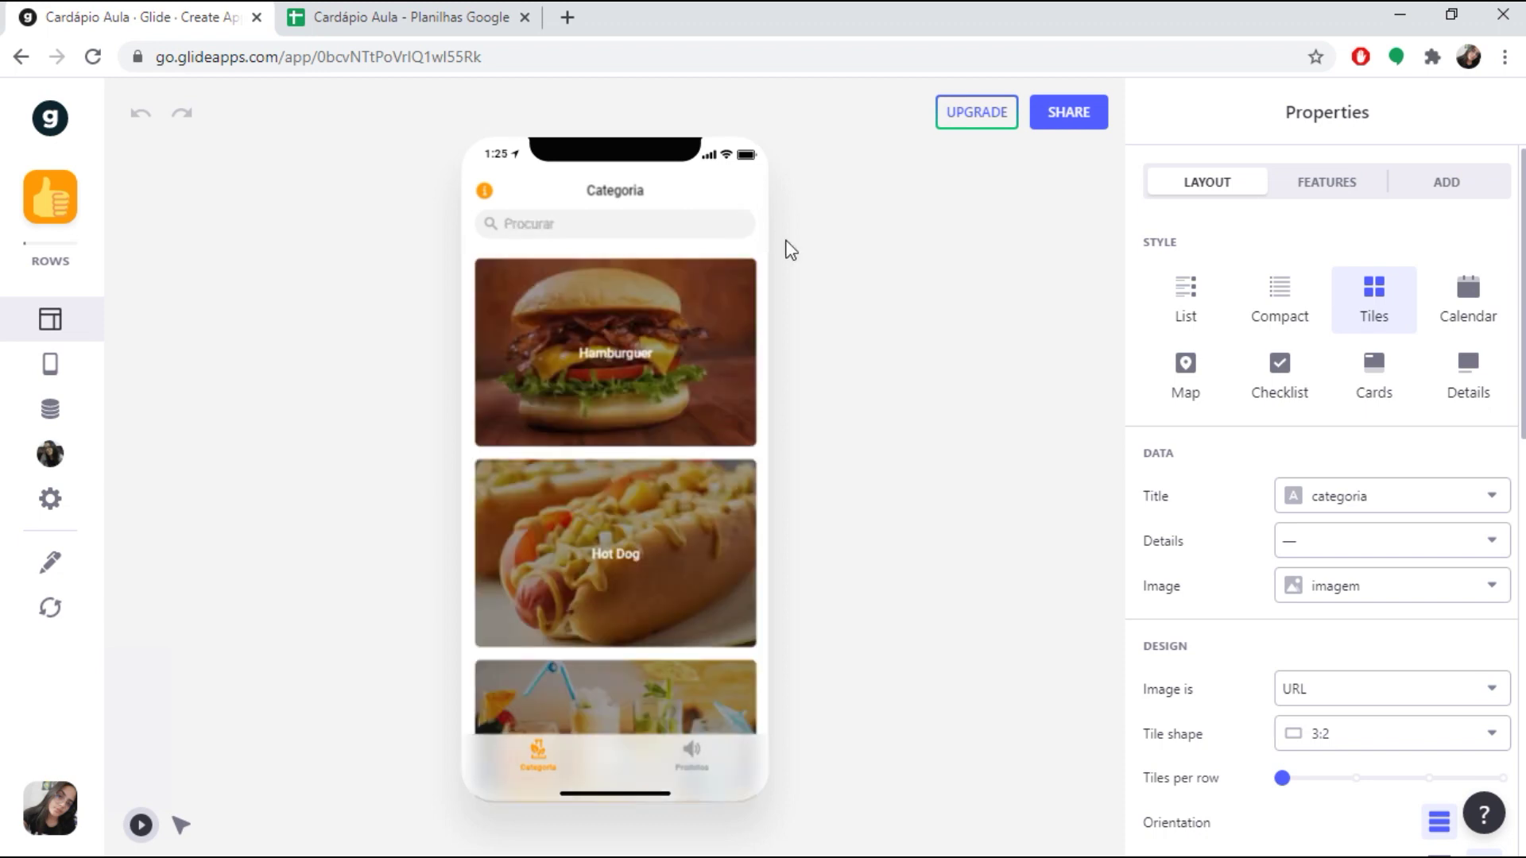
- In the app's Appearance settings, try the Bold, Pure and Dark themes and set the accent color to pink
{"action": "left_click", "coordinate": [60, 200]}
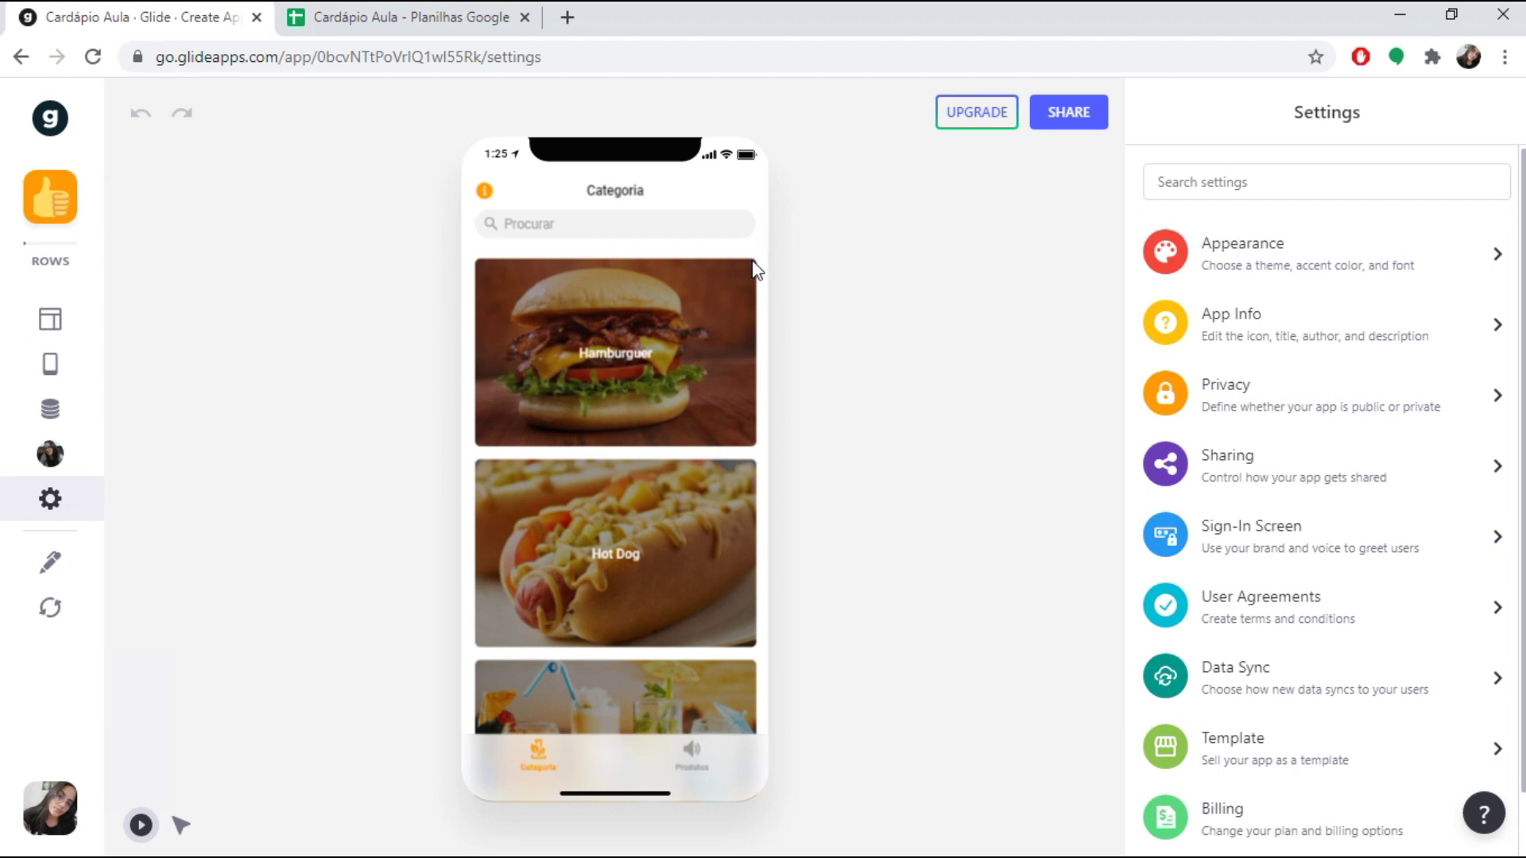
{"action": "left_click", "coordinate": [1385, 272]}
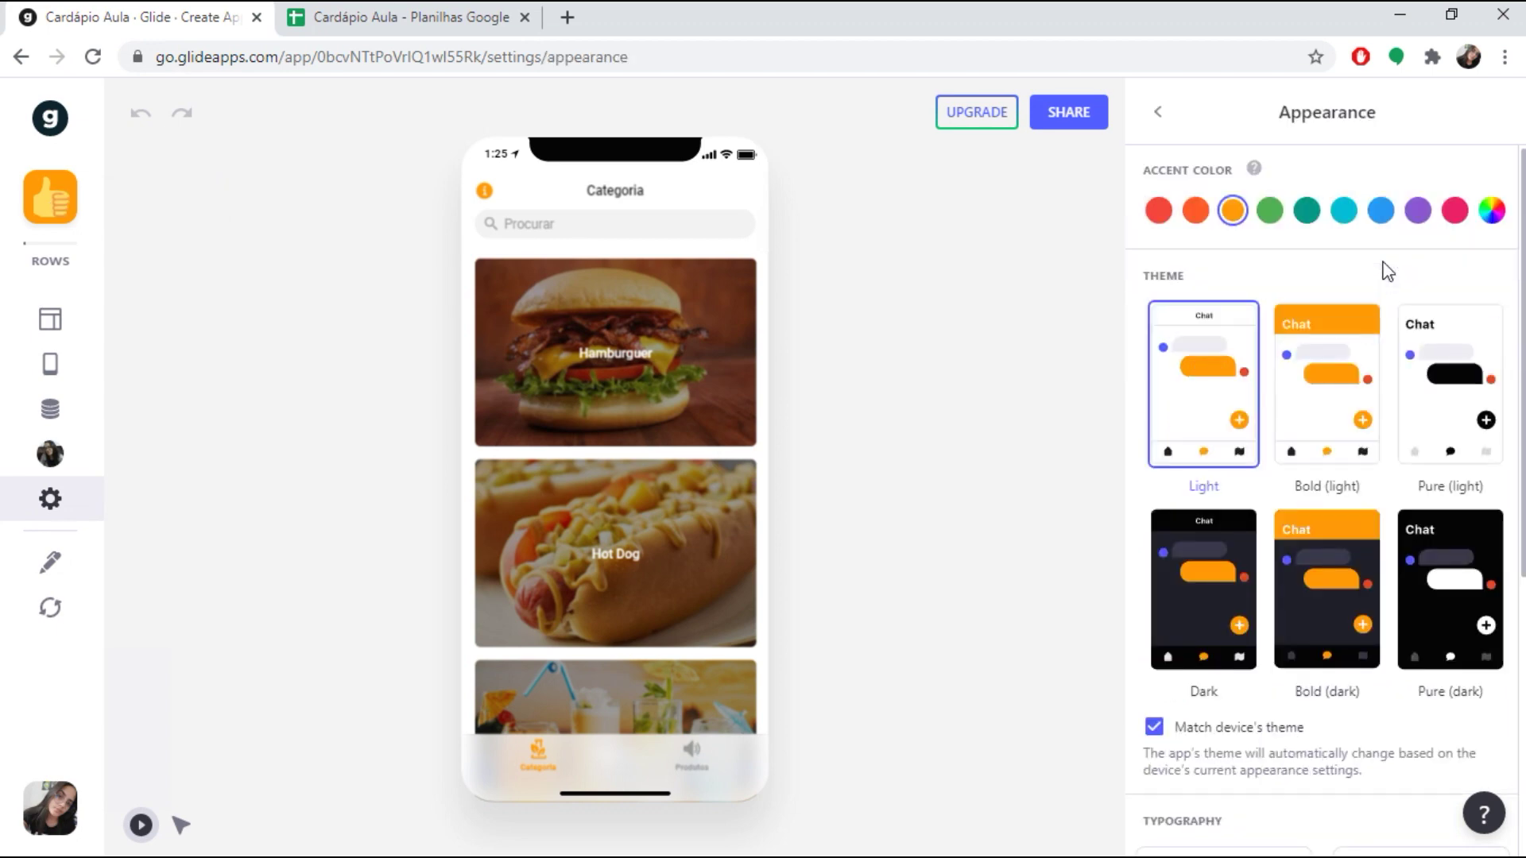
{"action": "left_click", "coordinate": [1355, 391]}
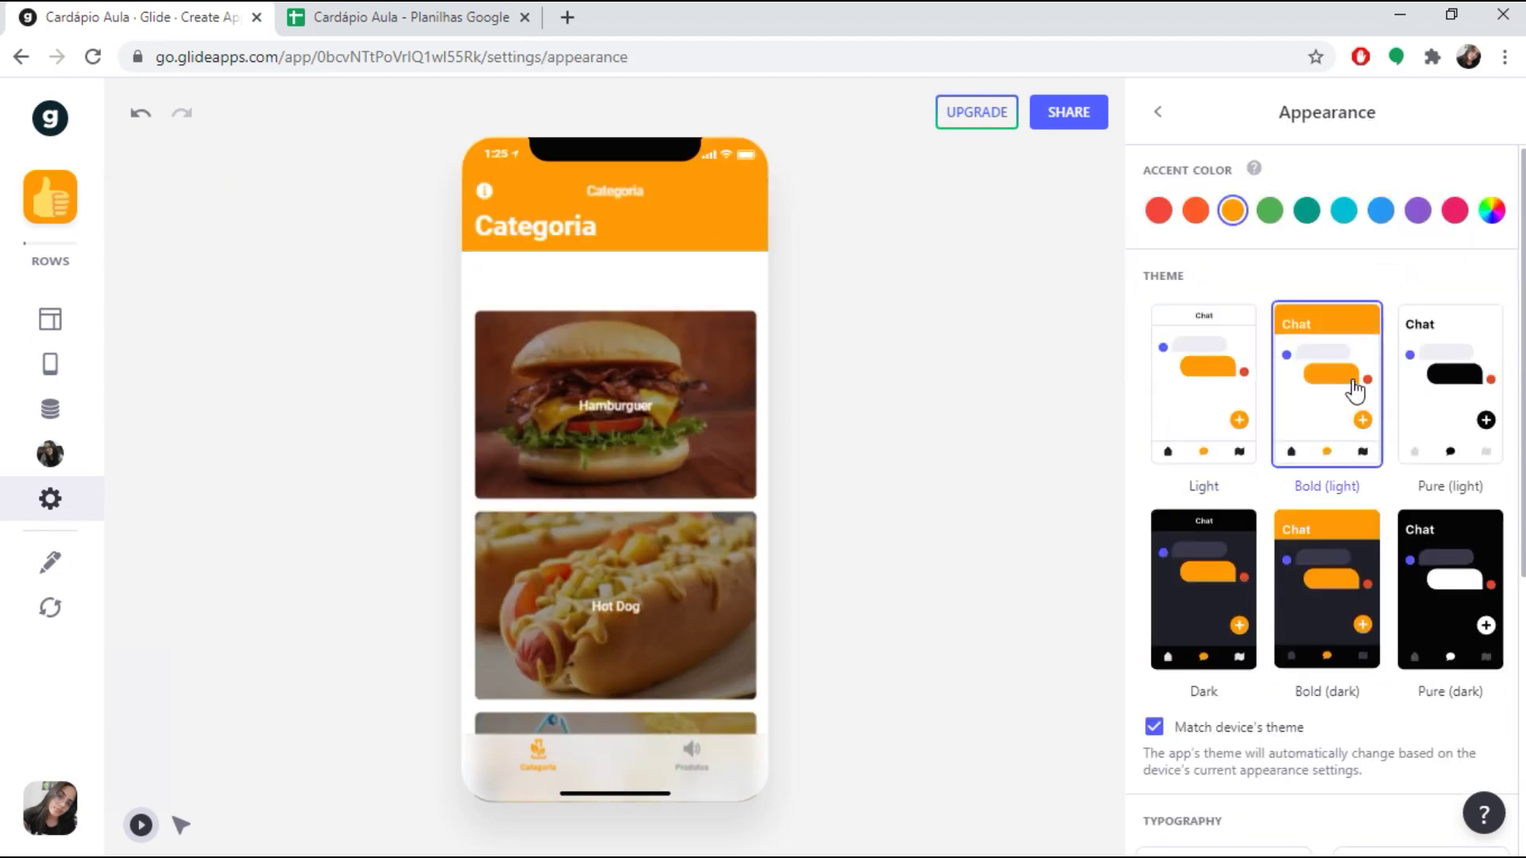
{"action": "left_click", "coordinate": [1435, 392]}
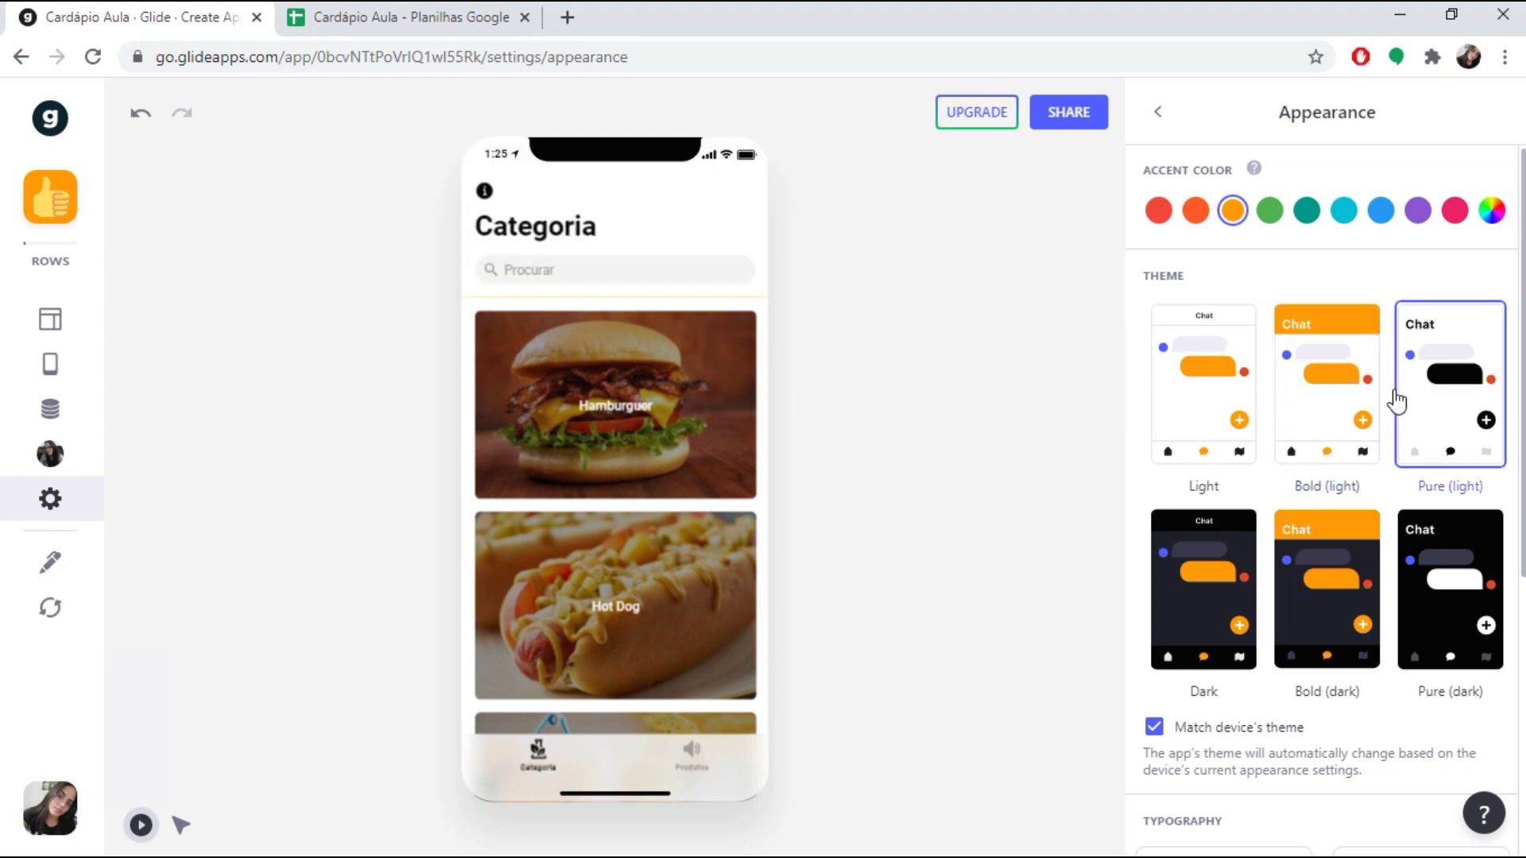
{"action": "left_click", "coordinate": [1451, 592]}
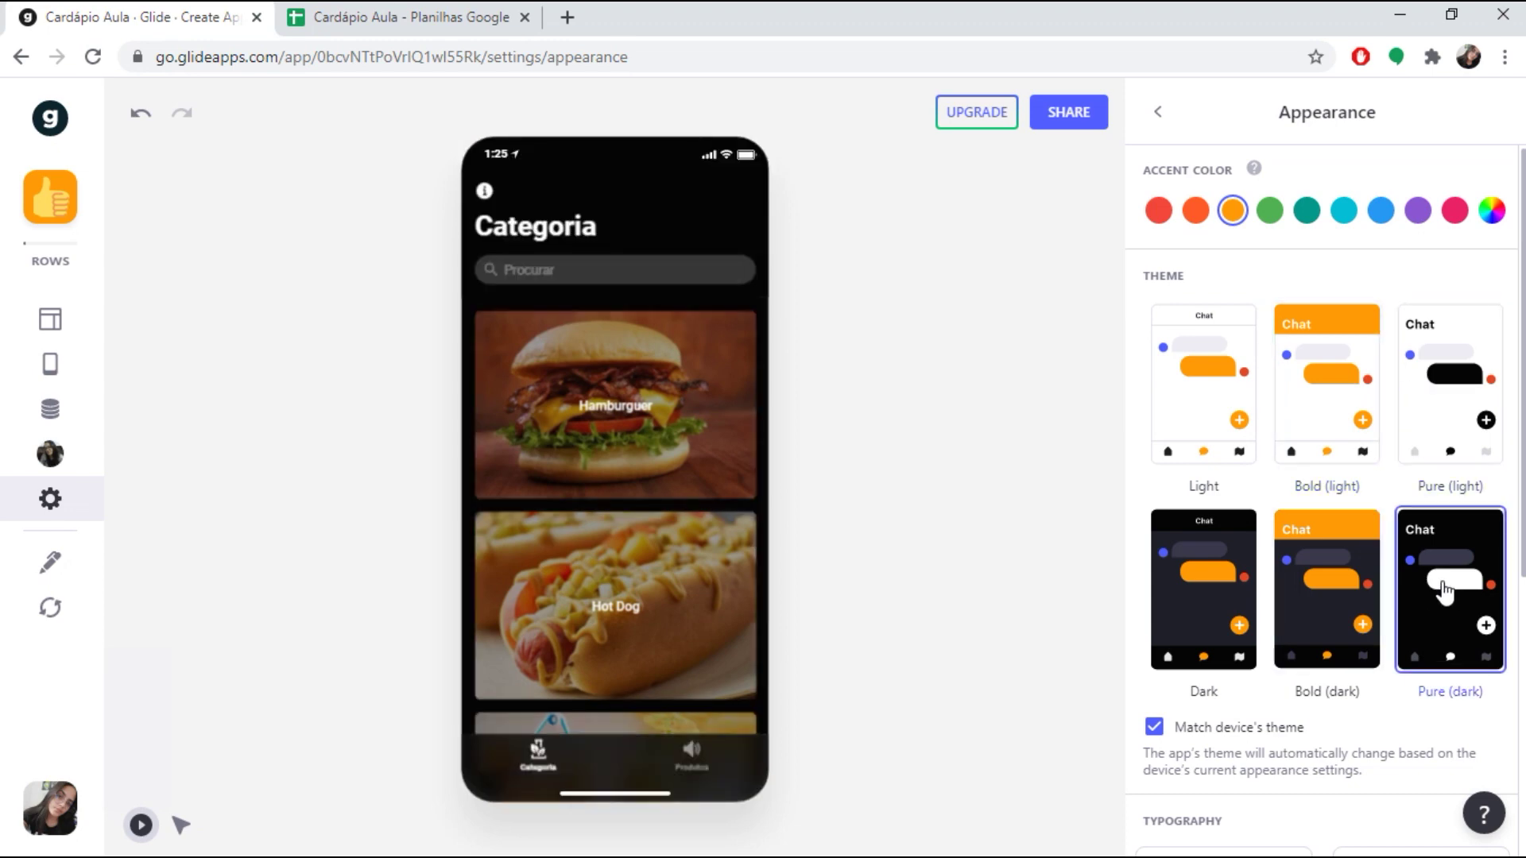
{"action": "left_click", "coordinate": [1377, 607]}
{"action": "left_click", "coordinate": [1190, 618]}
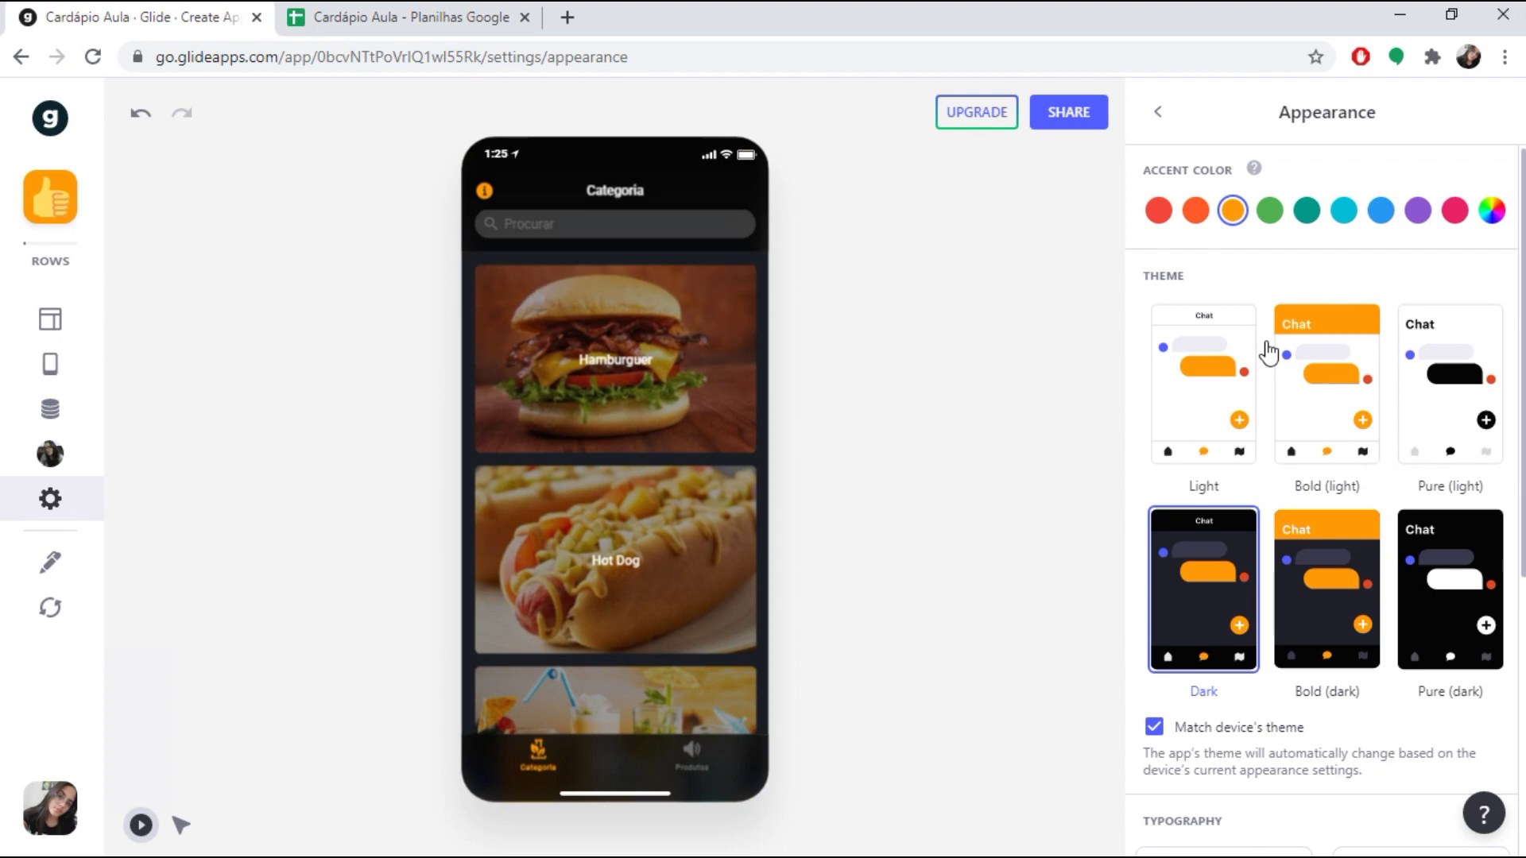
{"action": "left_click", "coordinate": [1451, 213]}
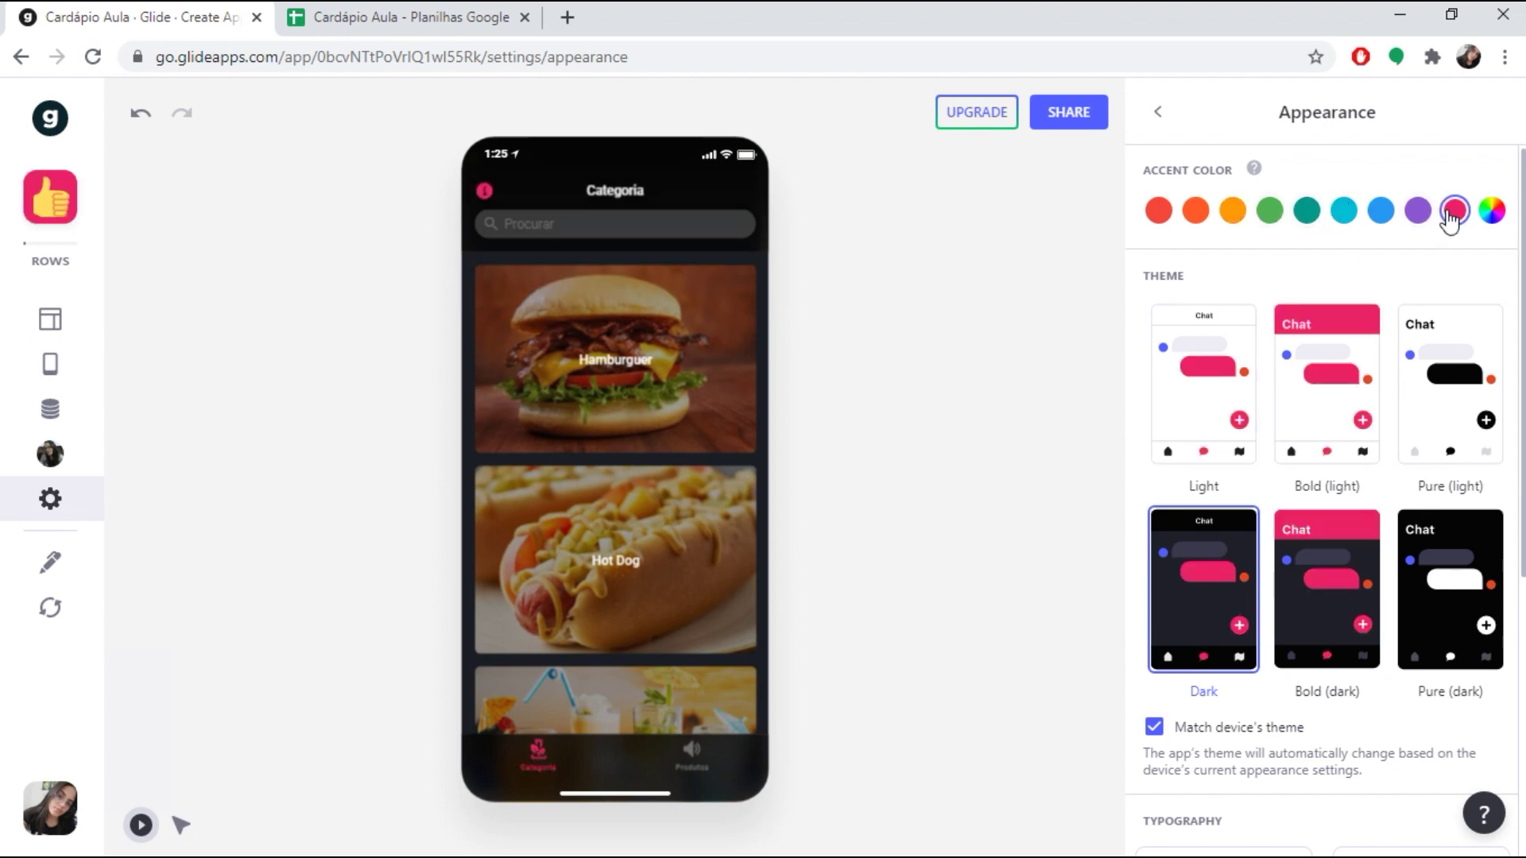
- Compare the Pure (dark), Pure (light) and Bold (light) themes with the pink accent and apply the Light theme
{"action": "left_click", "coordinate": [1230, 403]}
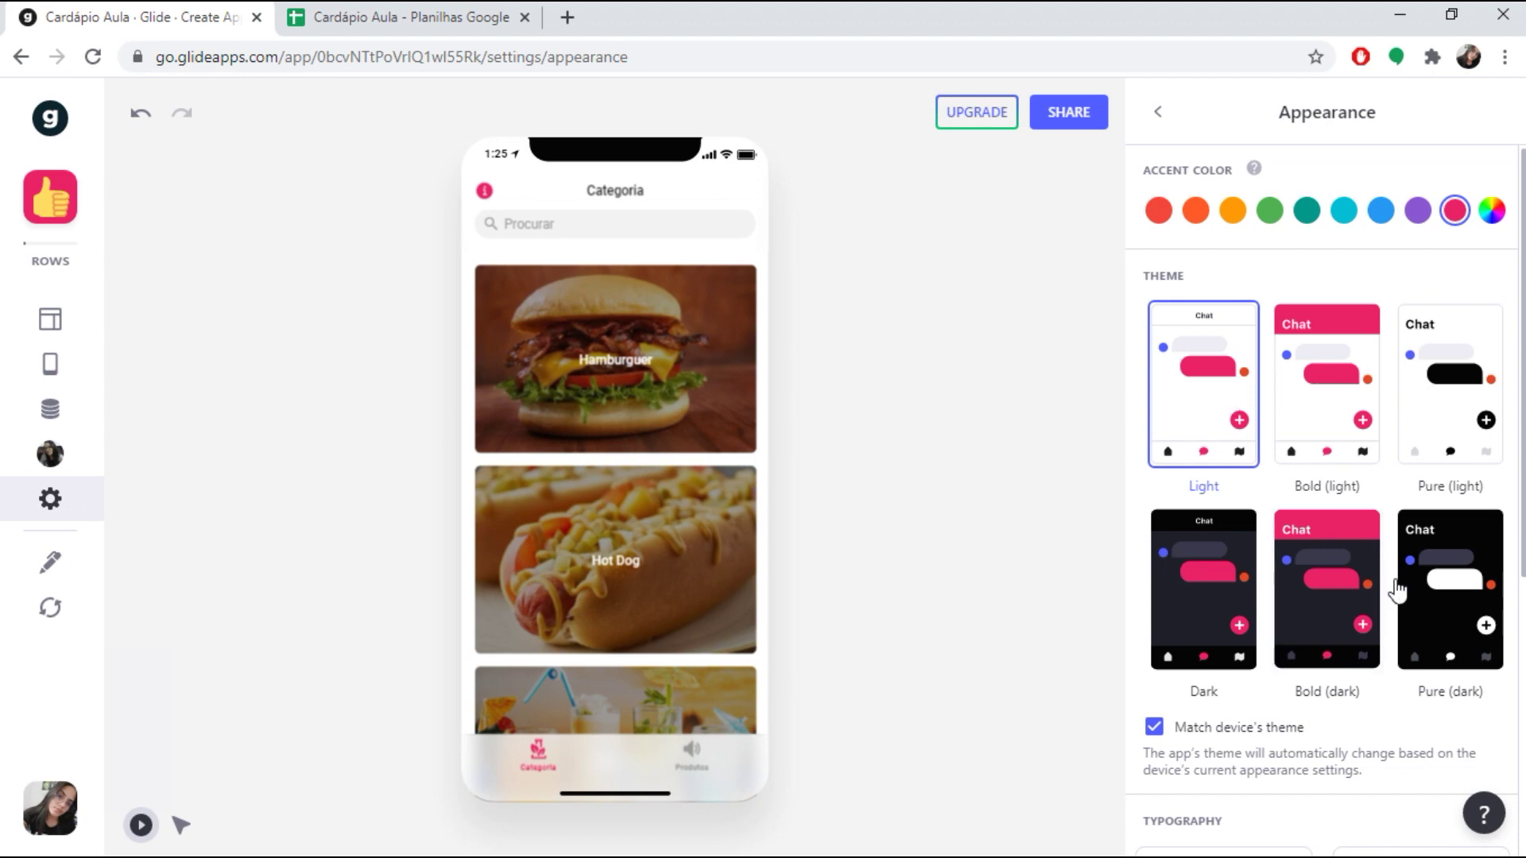
{"action": "left_click", "coordinate": [1425, 589]}
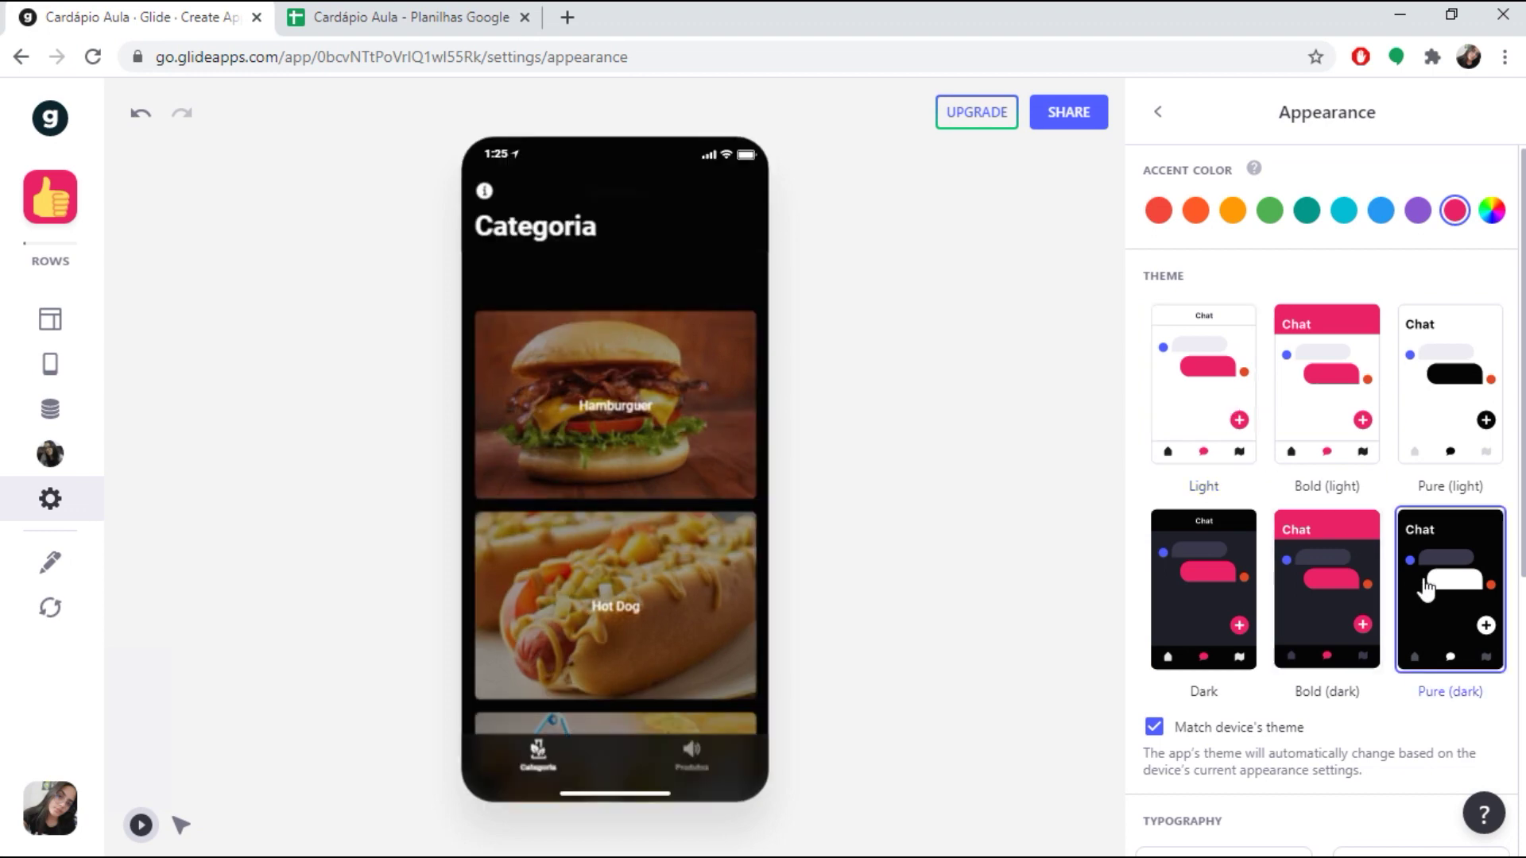
{"action": "left_click", "coordinate": [1427, 401]}
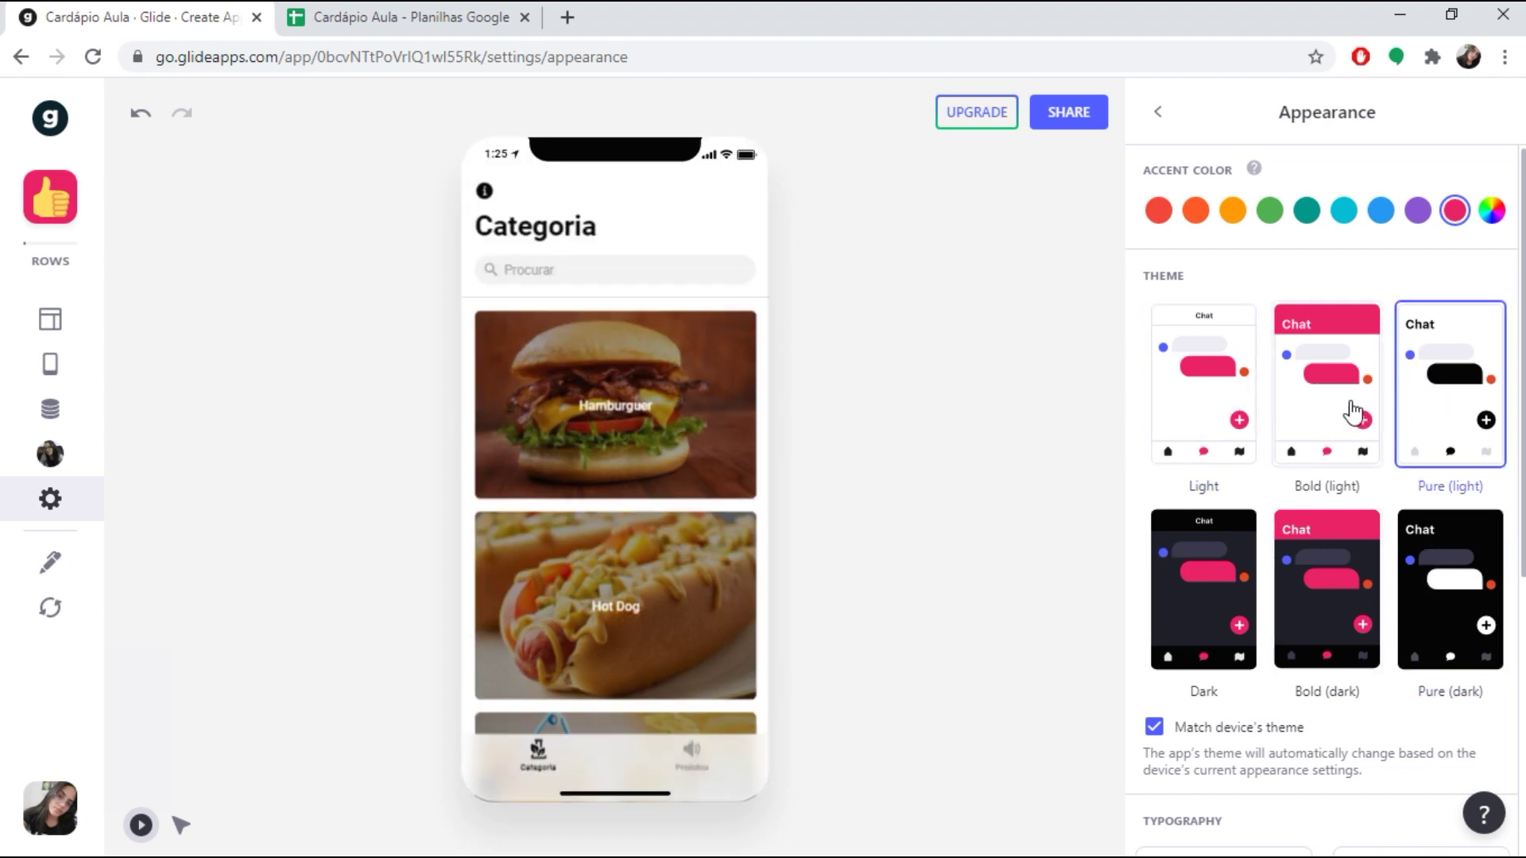
{"action": "left_click", "coordinate": [1289, 412]}
{"action": "left_click", "coordinate": [1218, 422]}
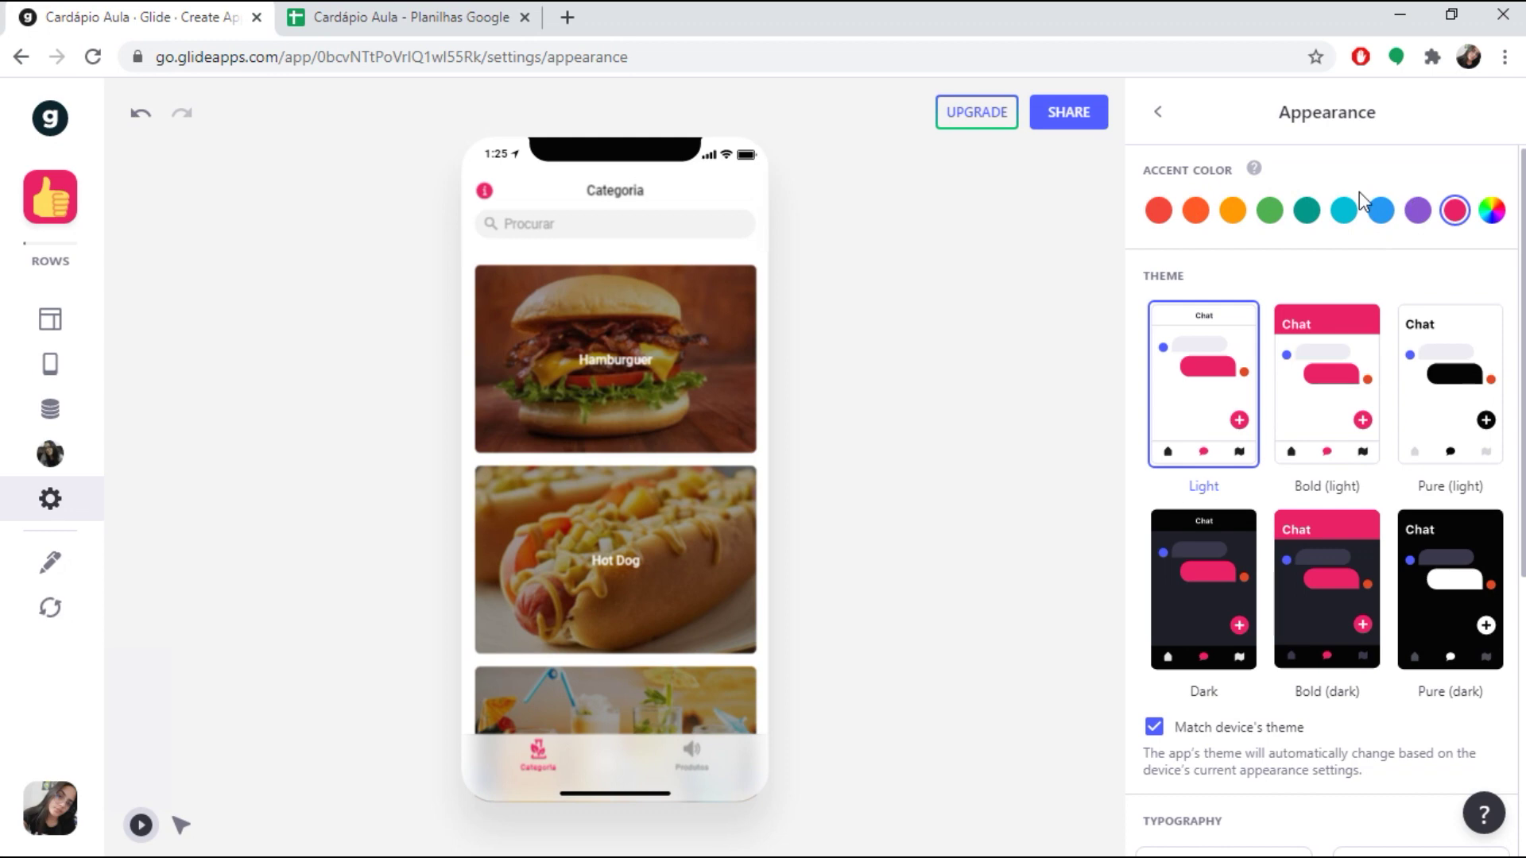
- View the app's information screen and its sharing QR code in the preview, and close them
{"action": "left_click", "coordinate": [485, 194]}
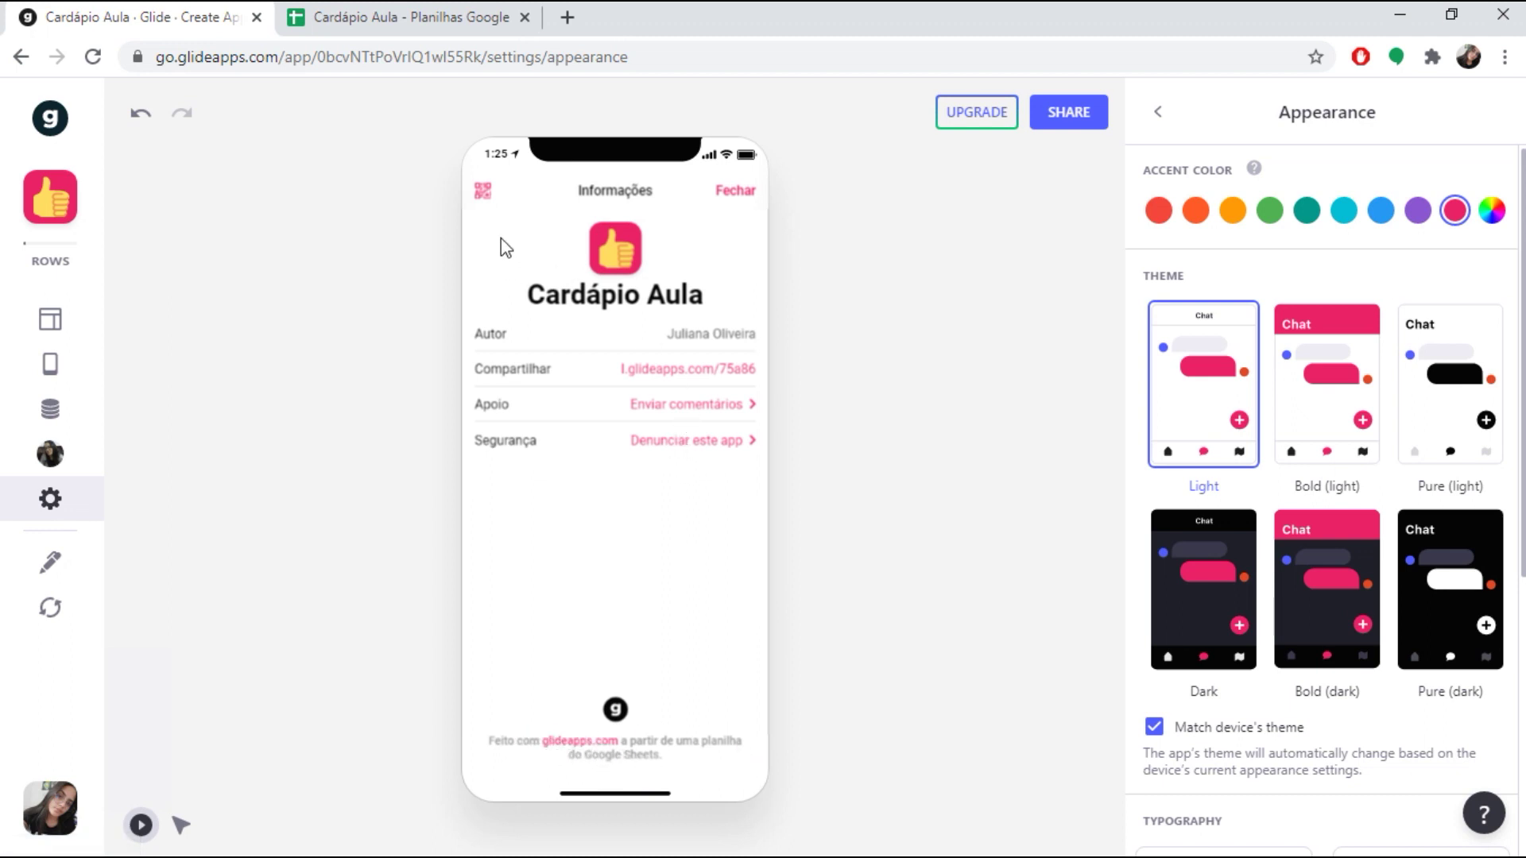
{"action": "left_click", "coordinate": [482, 207]}
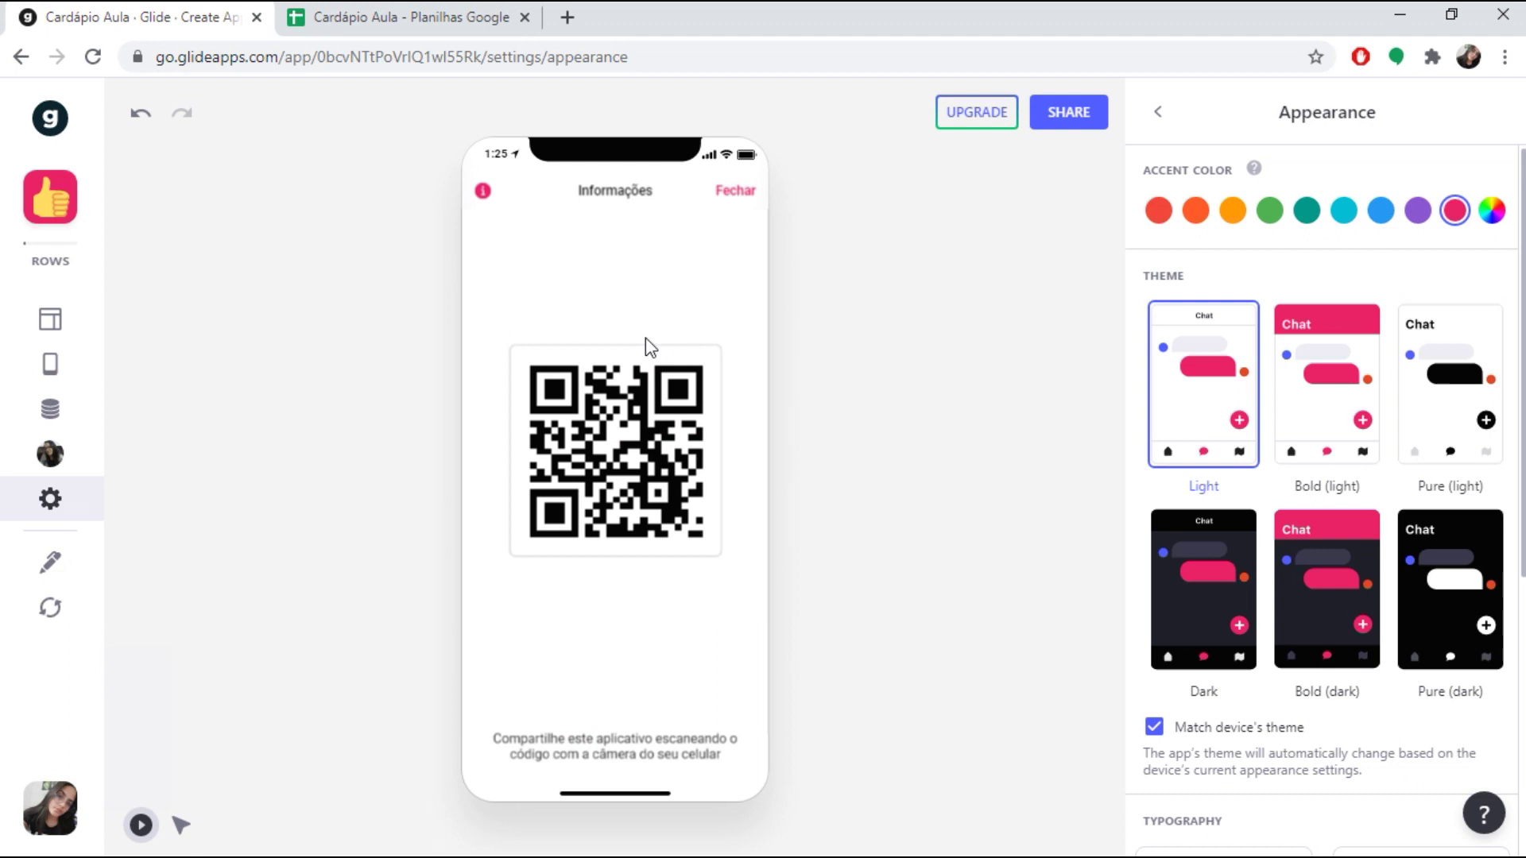
{"action": "left_click", "coordinate": [735, 192]}
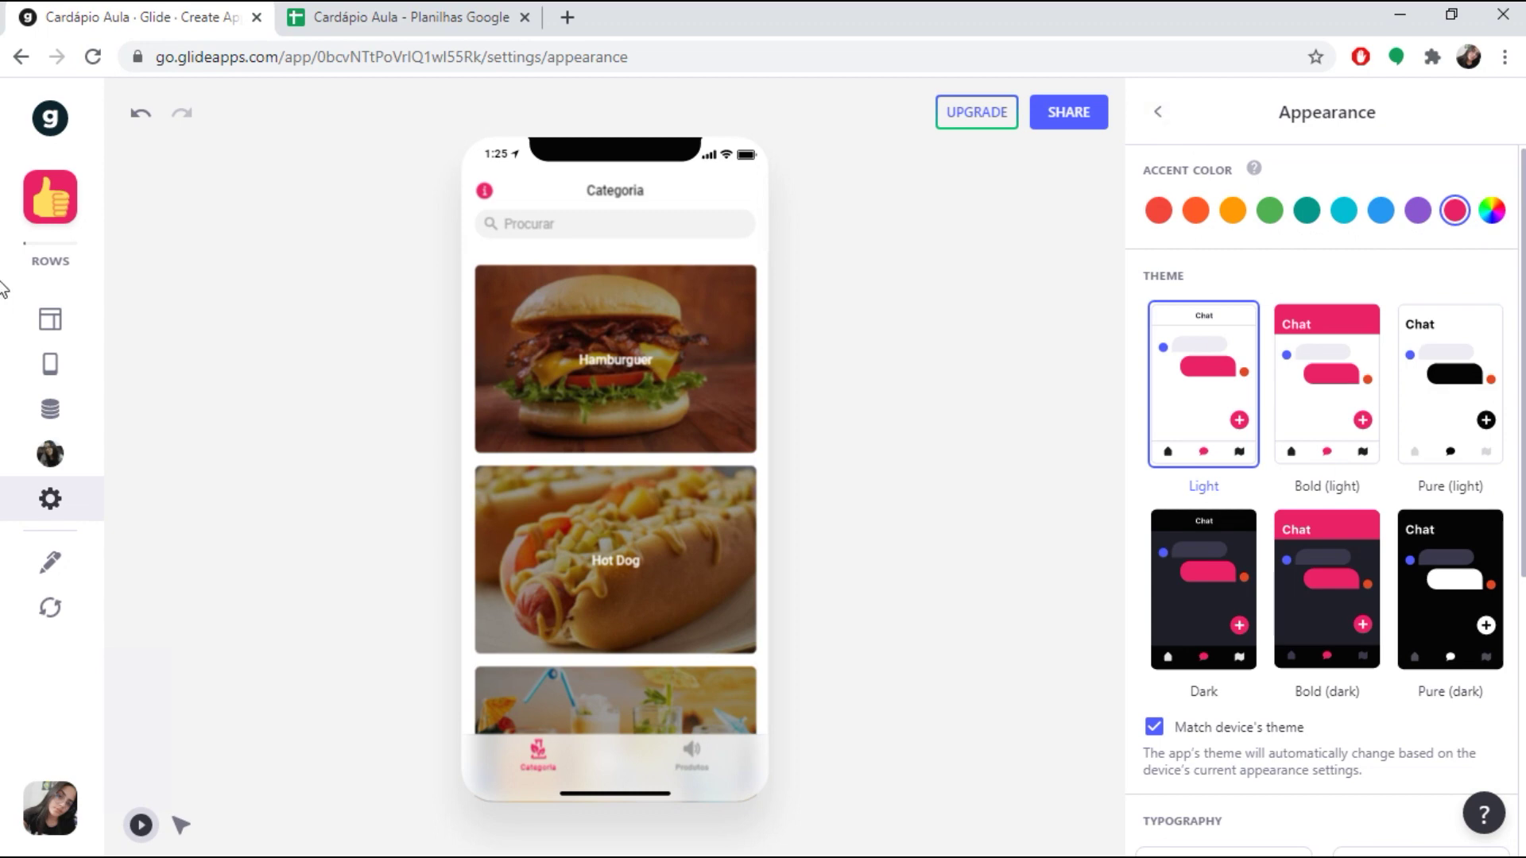
- Leave the Appearance settings and open the App Info settings
{"action": "left_click", "coordinate": [1160, 113]}
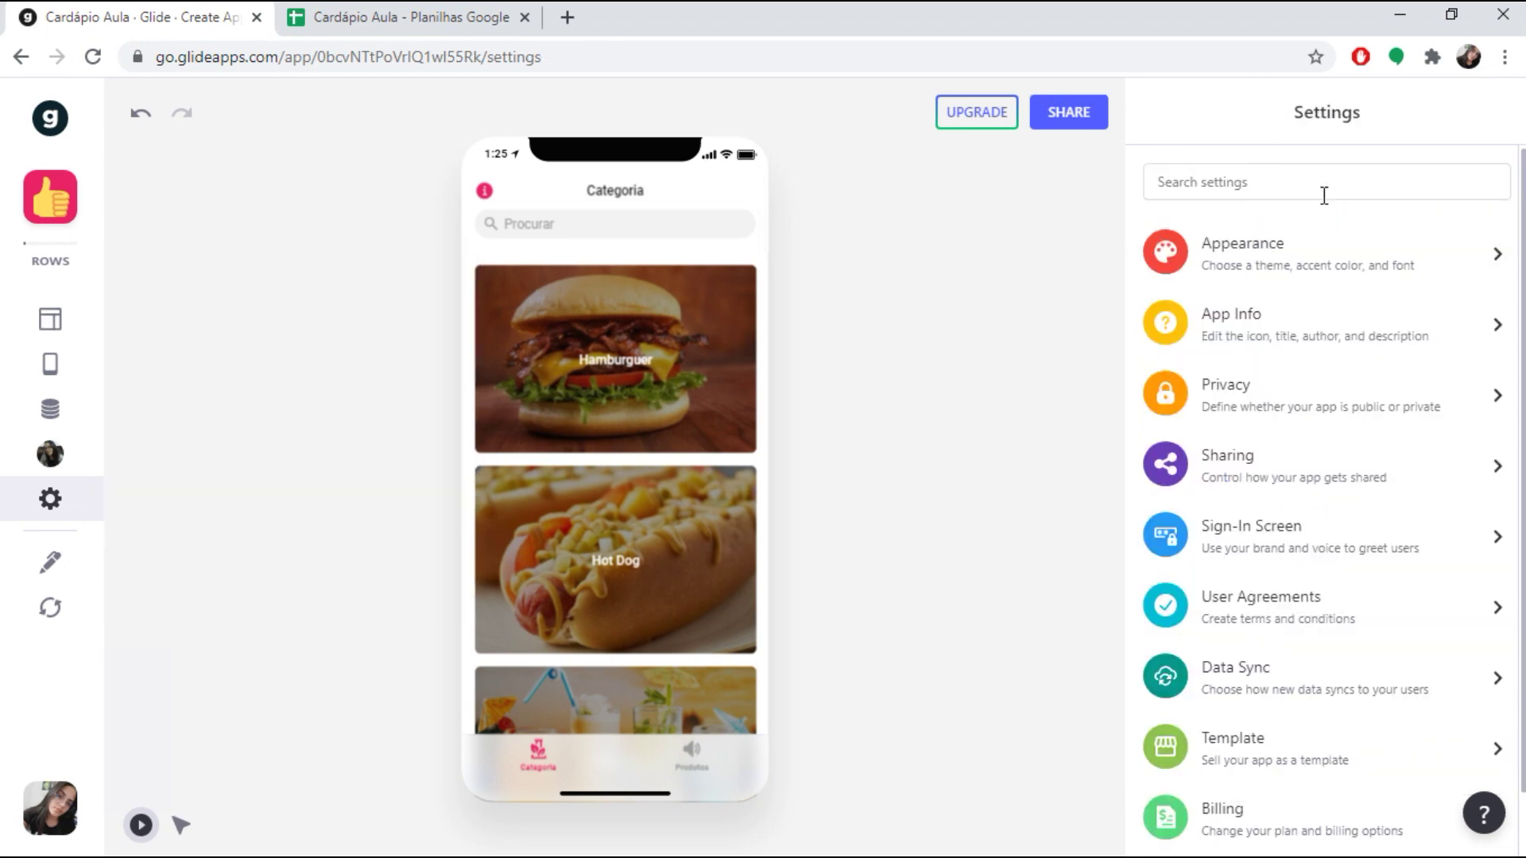
{"action": "left_click", "coordinate": [1257, 332]}
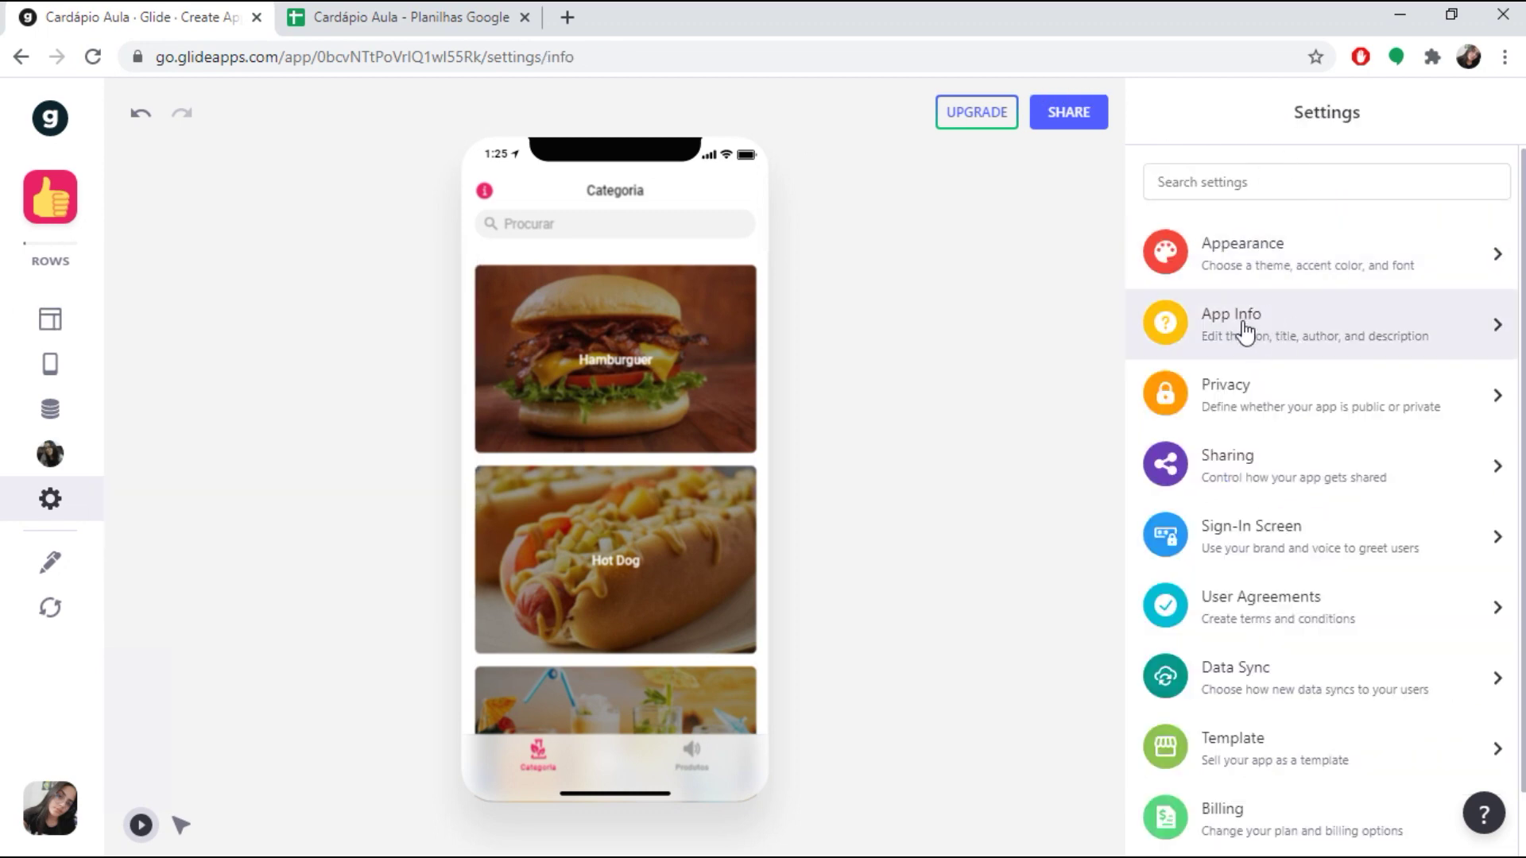